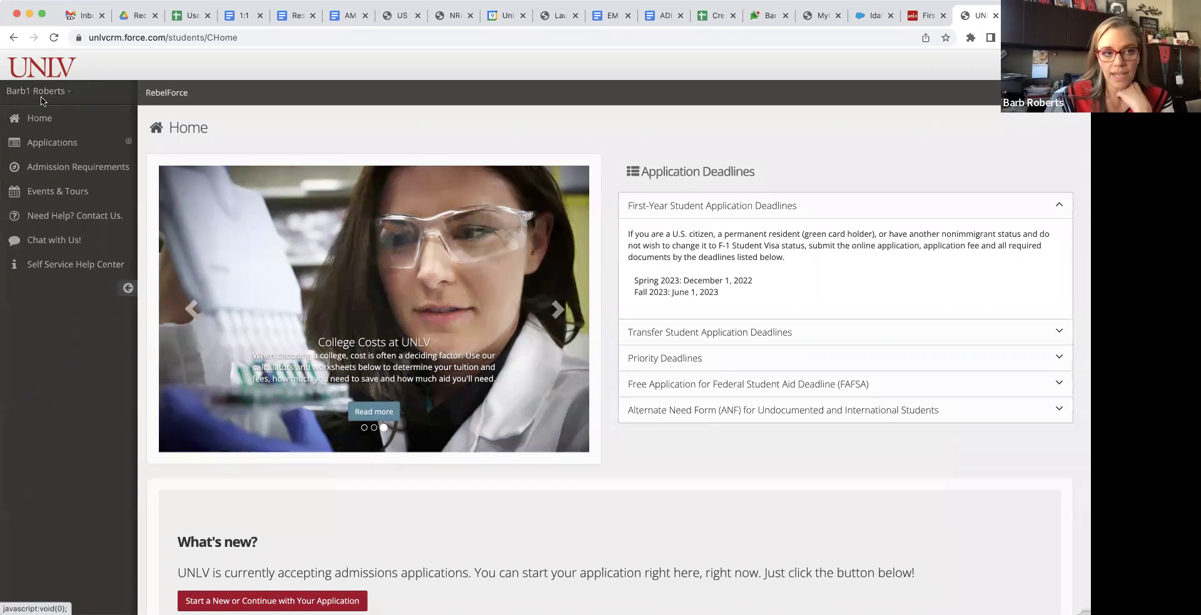
Look at the account's profile options and expand the Applications section of the portal navigation
left_click(65, 93)
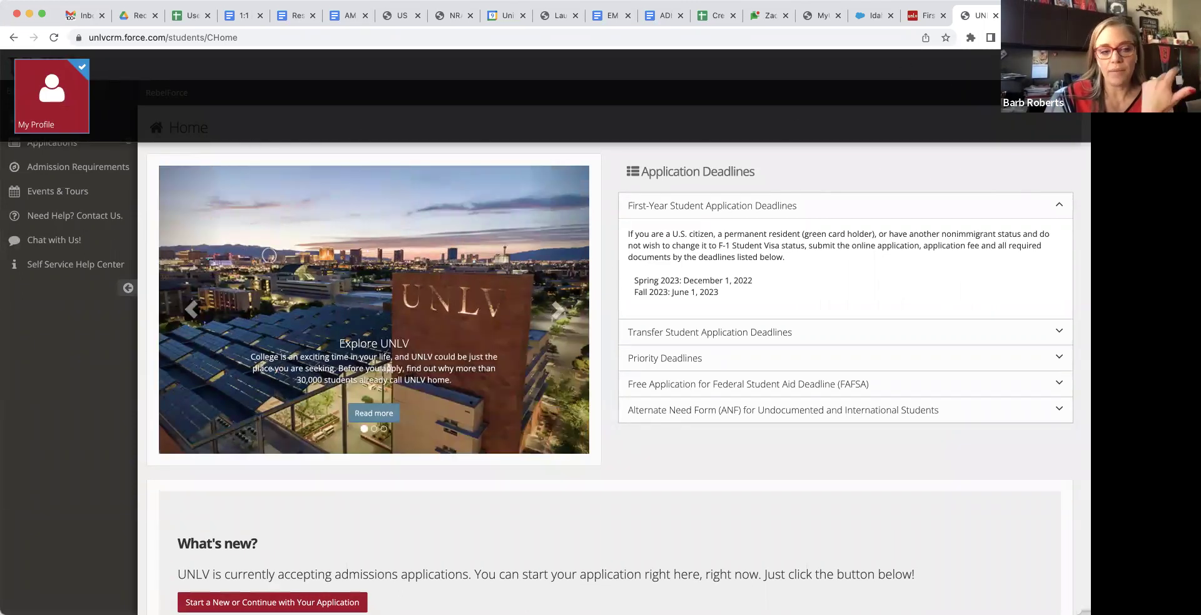
left_click(75, 381)
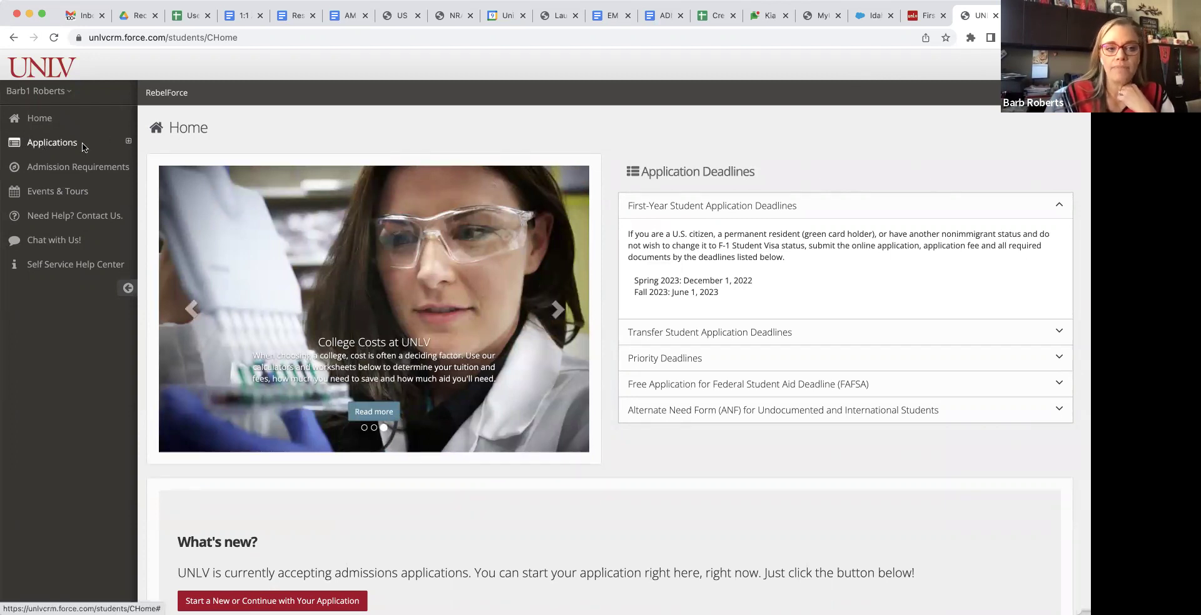
left_click(128, 143)
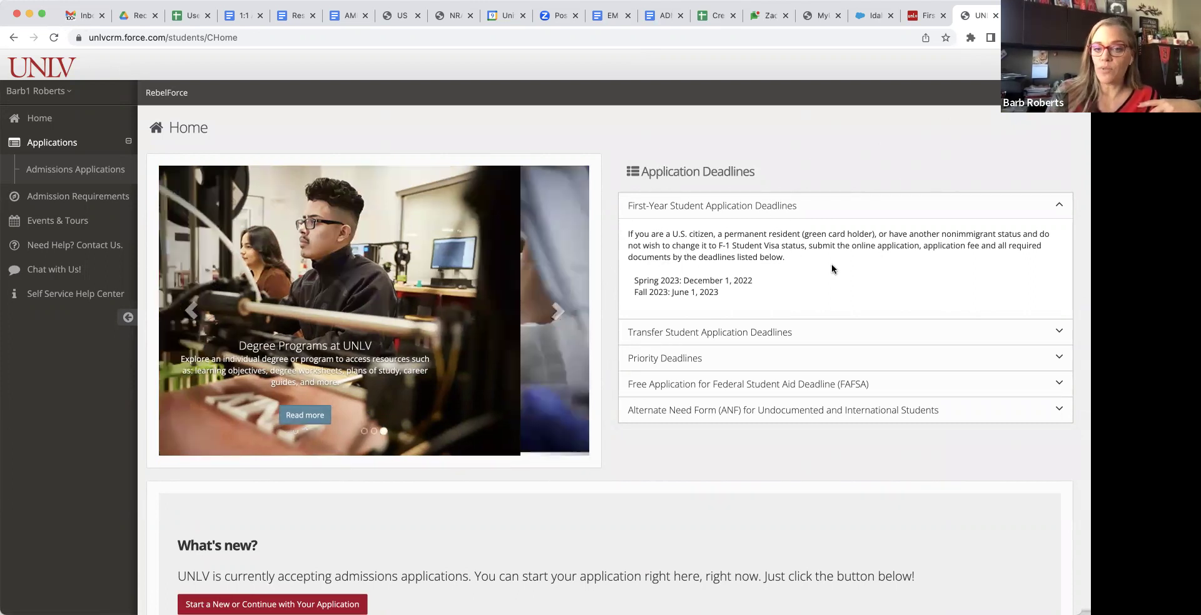
Review the transfer, priority, FAFSA, Alternate Need Form and first-year sections of the application deadlines
left_click(763, 330)
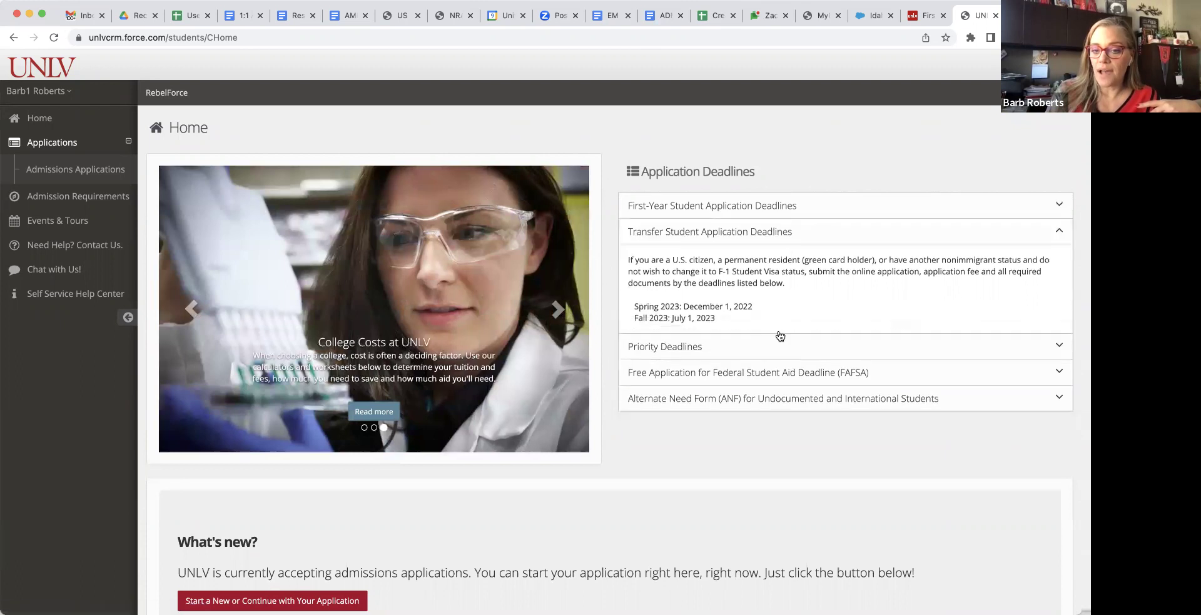
left_click(767, 343)
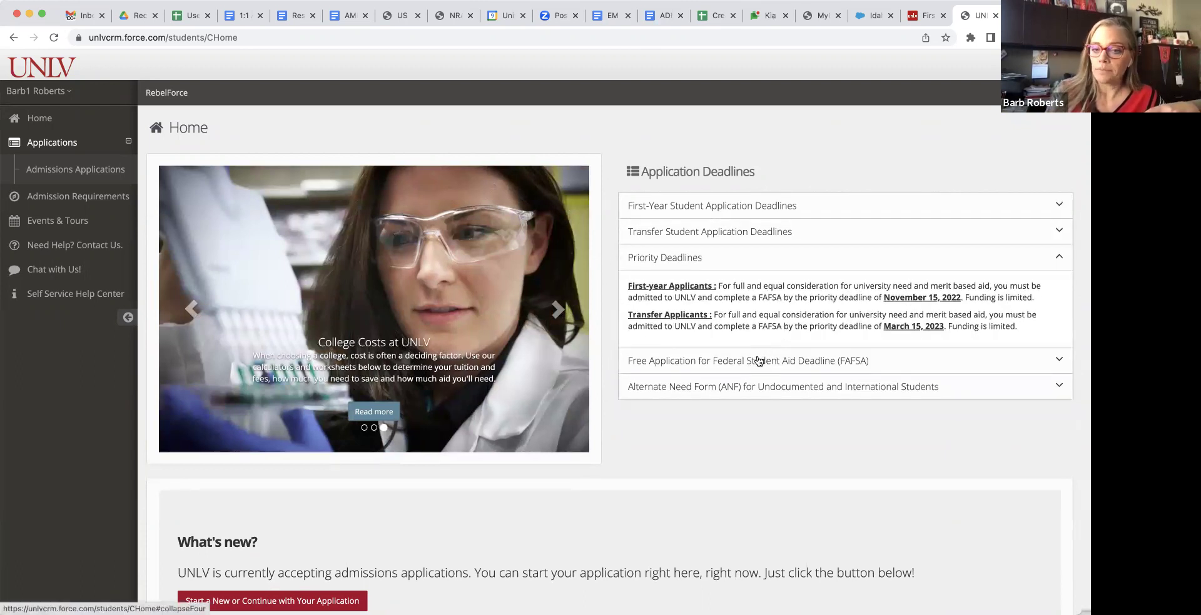
left_click(757, 363)
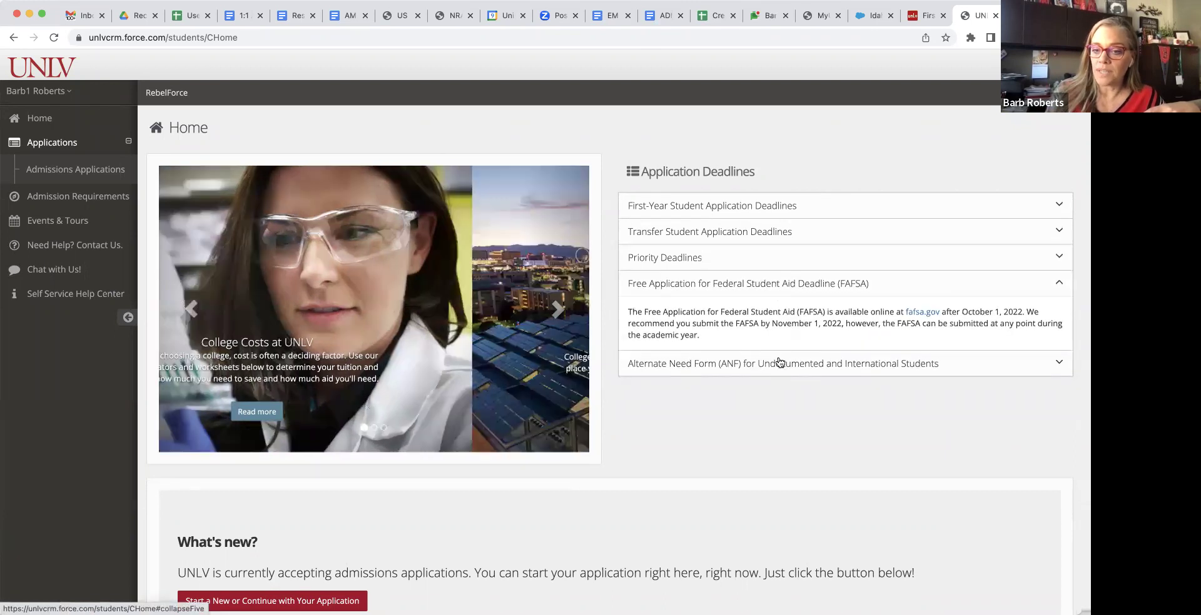
left_click(776, 363)
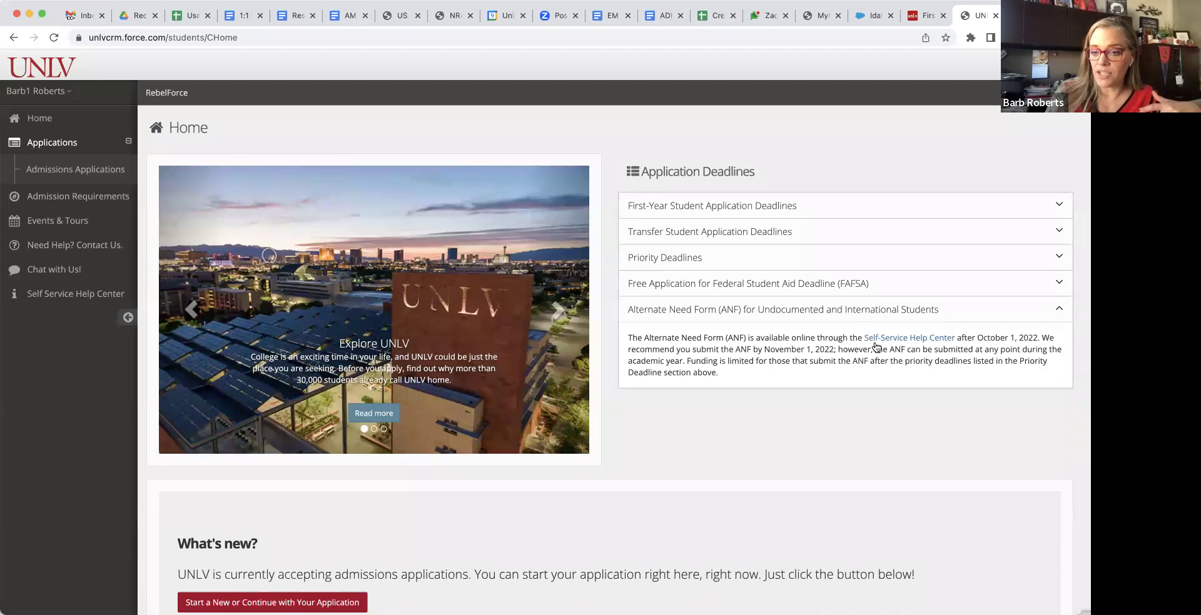
left_click(904, 208)
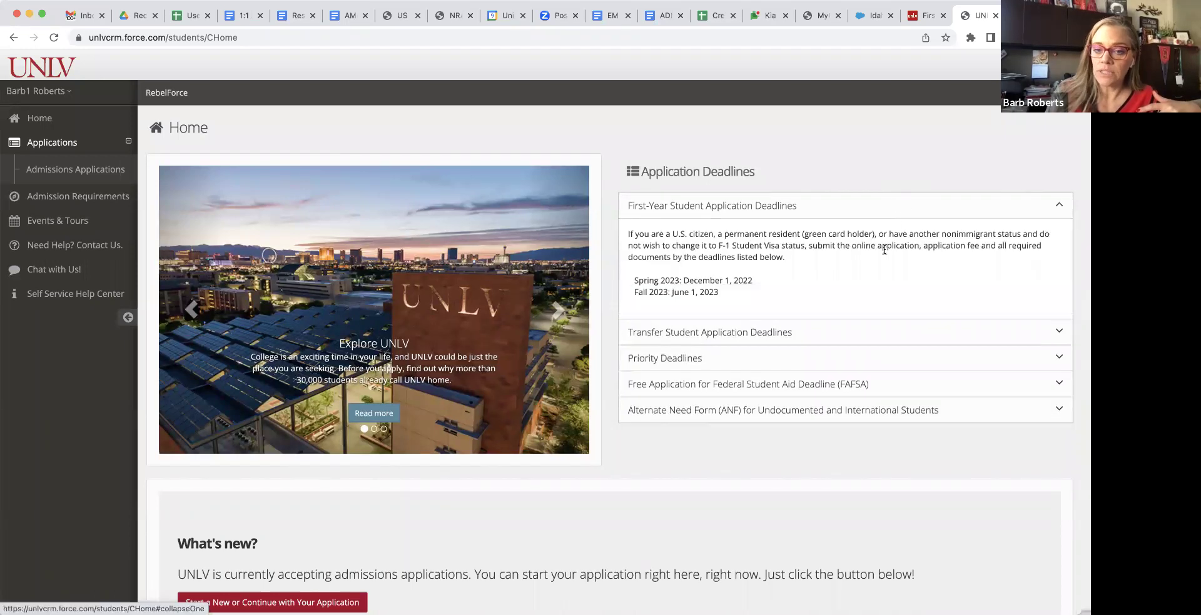
Open the application home page to start a new or continue an existing application
scroll(752, 415, "down", 3)
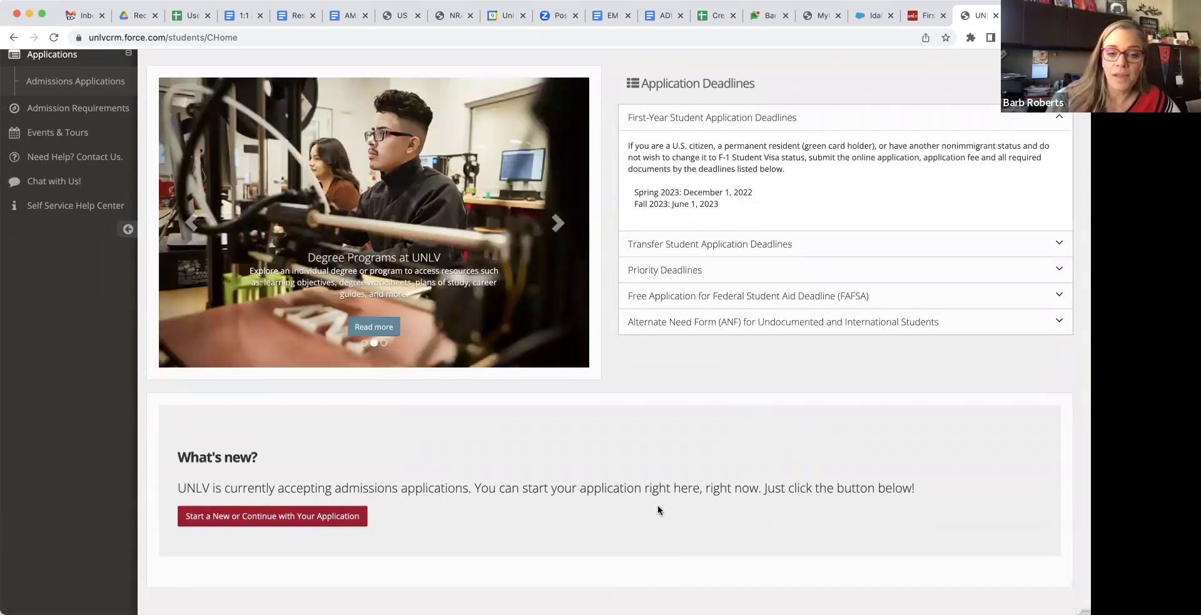
scroll(658, 510, "down", 1)
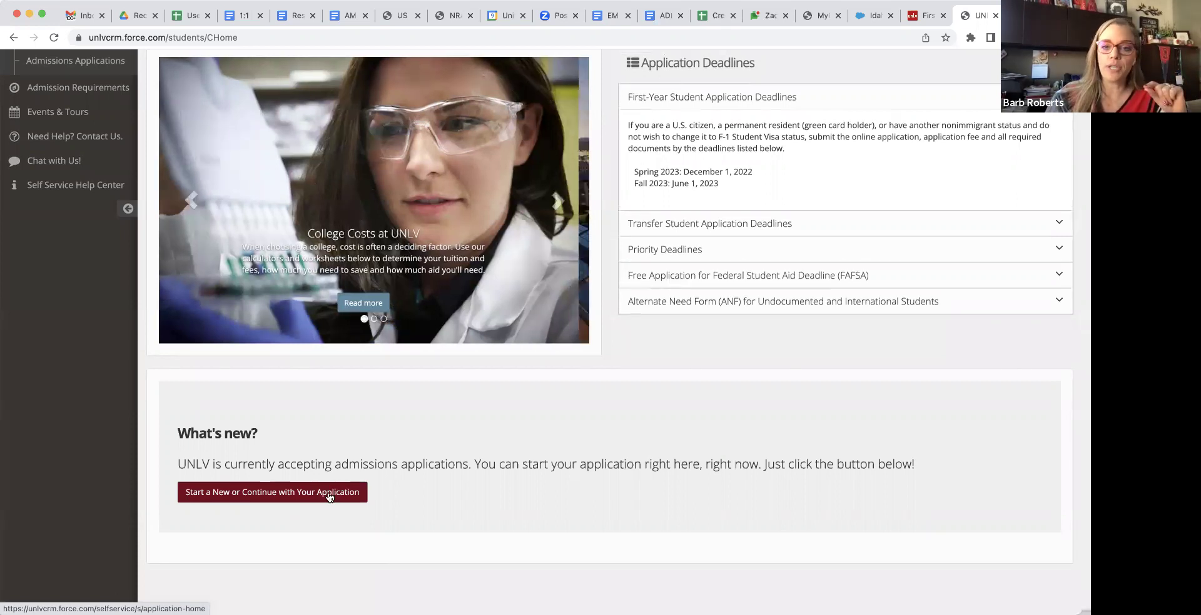
left_click(330, 498)
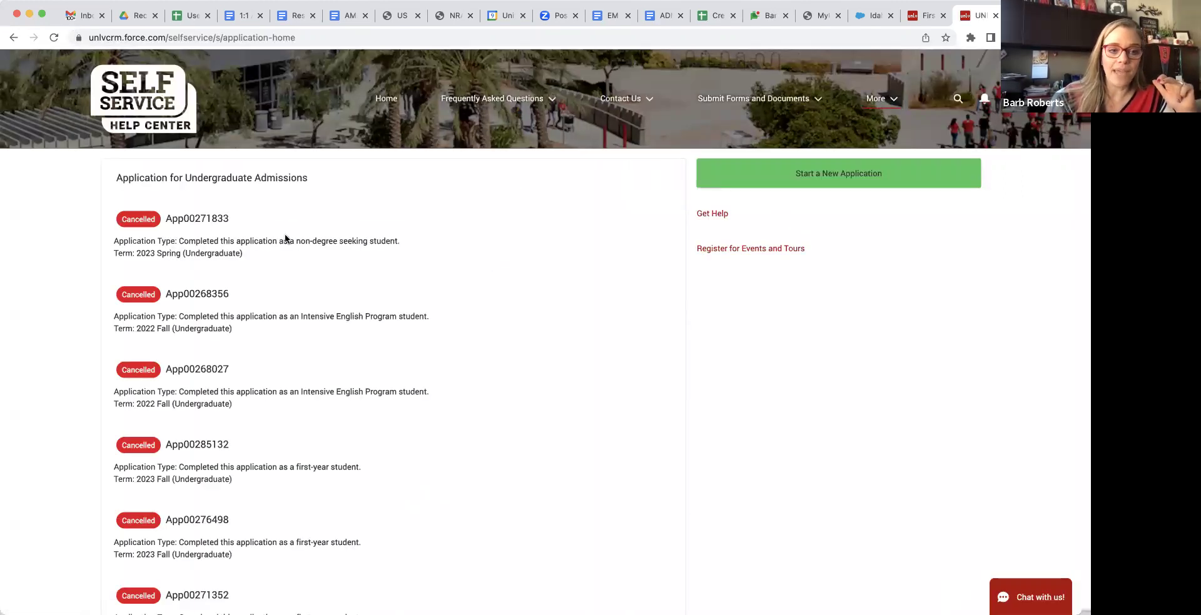
Look through the first page of undergraduate admissions applications for their status, type and term
scroll(278, 357, "down", 1)
scroll(276, 353, "down", 10)
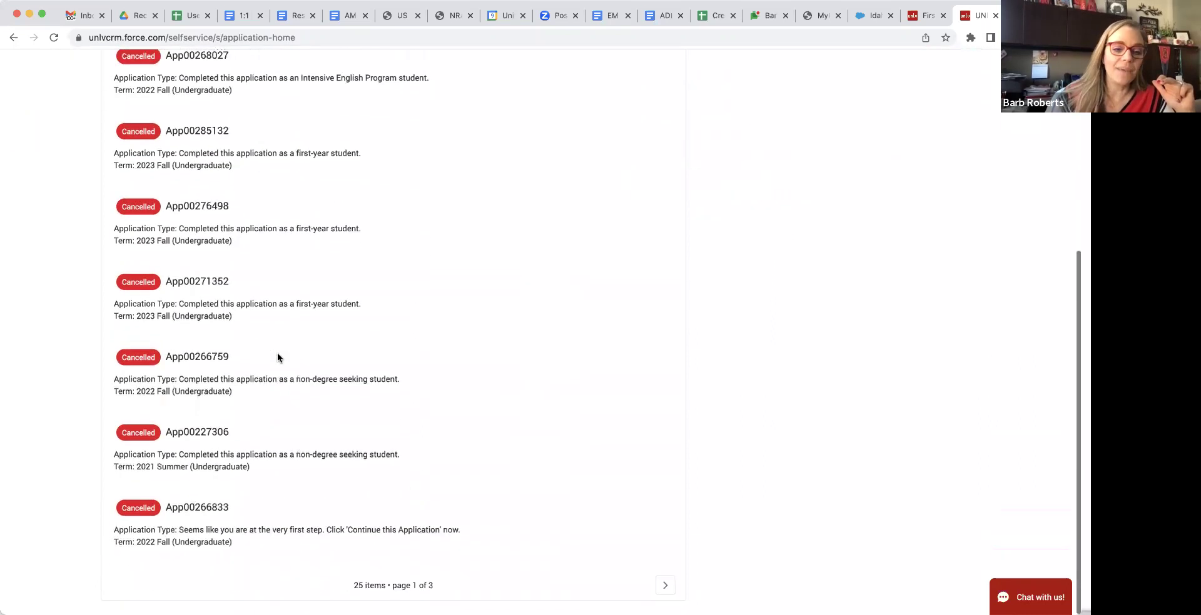
scroll(277, 353, "up", 15)
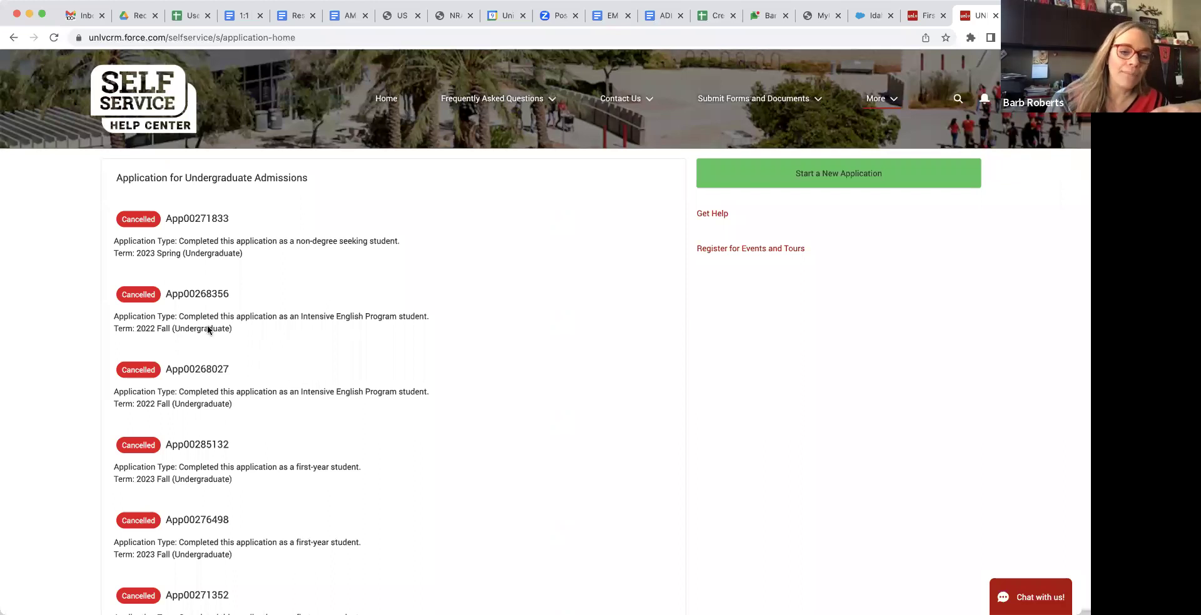
scroll(208, 330, "down", 3)
scroll(208, 326, "down", 5)
scroll(213, 305, "up", 10)
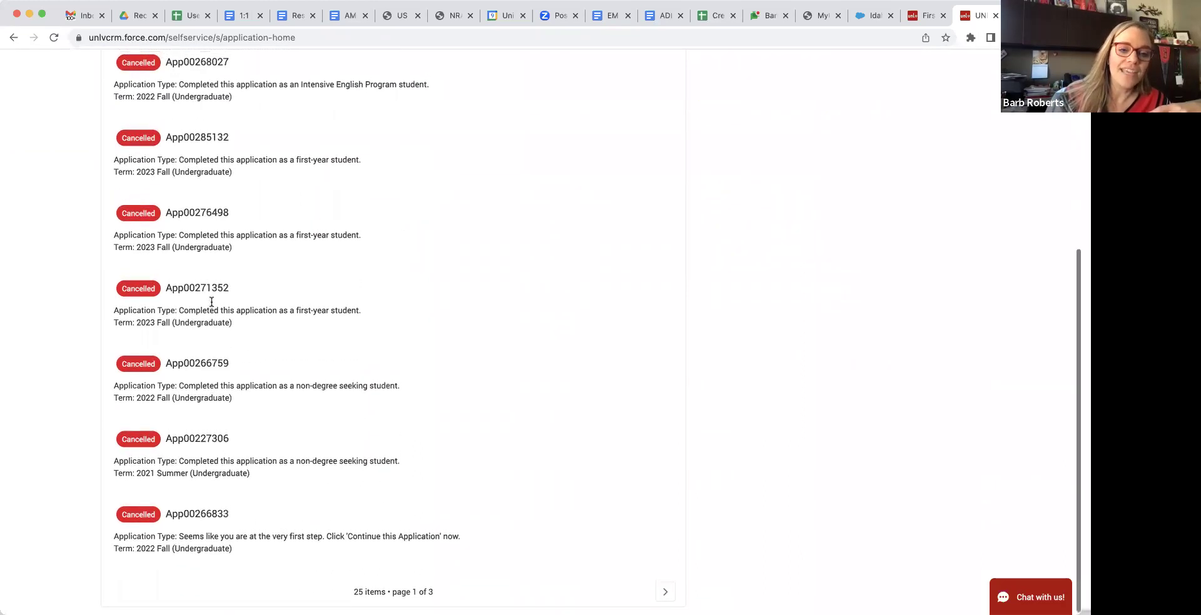
Cancel the in-progress 2022 Fall transfer application on the second page of the application list
scroll(212, 302, "down", 5)
left_click(665, 593)
scroll(620, 551, "down", 1)
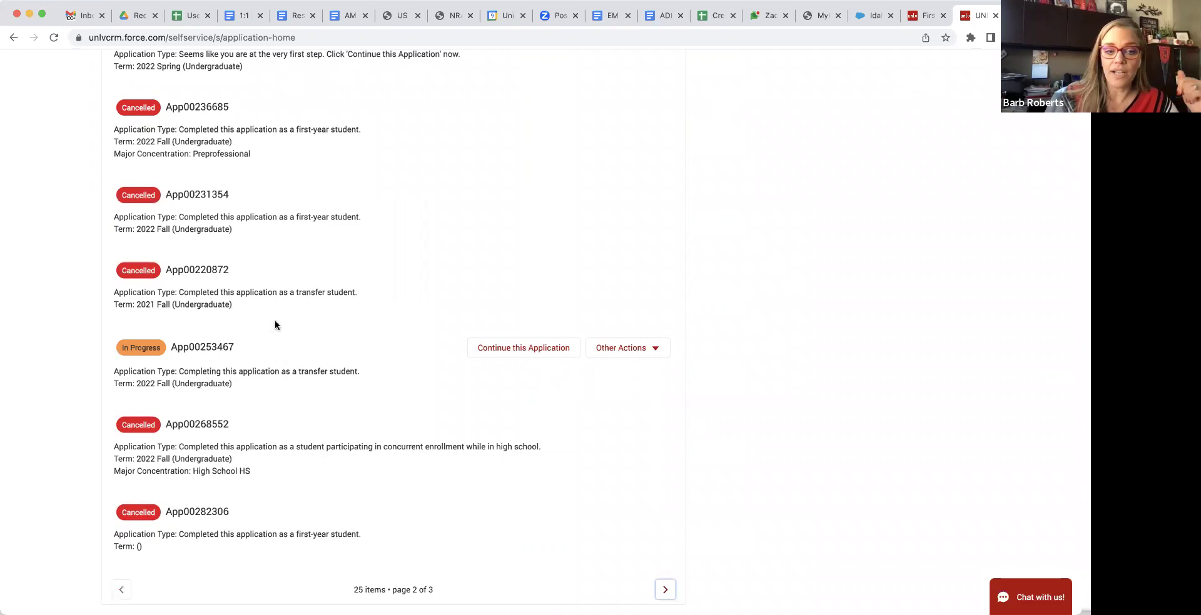
scroll(216, 215, "up", 5)
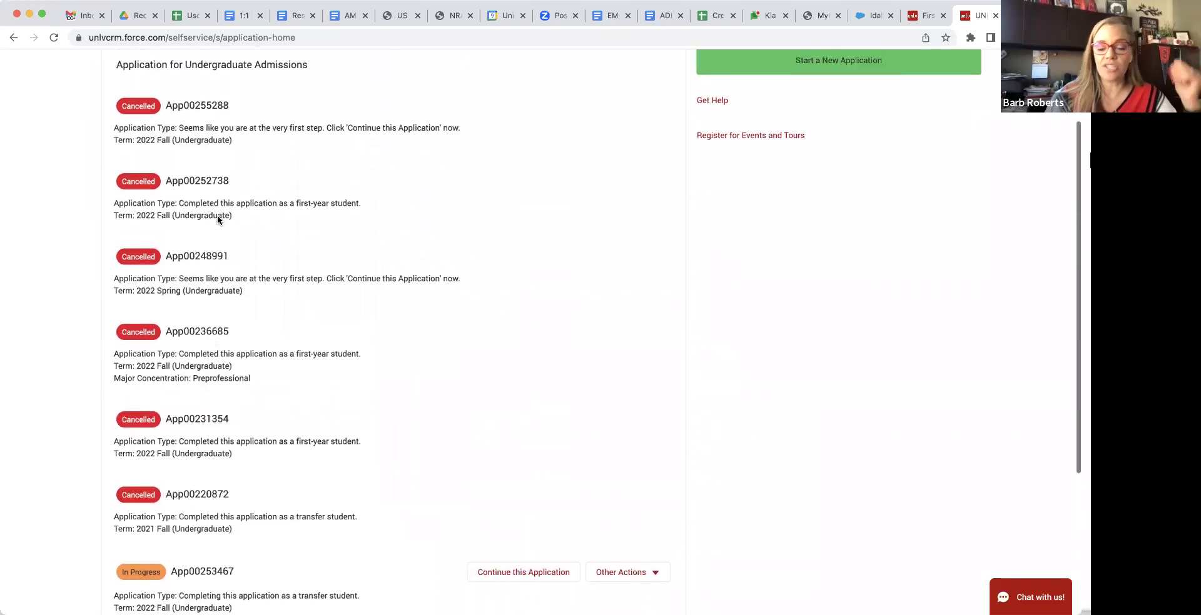
scroll(216, 215, "down", 5)
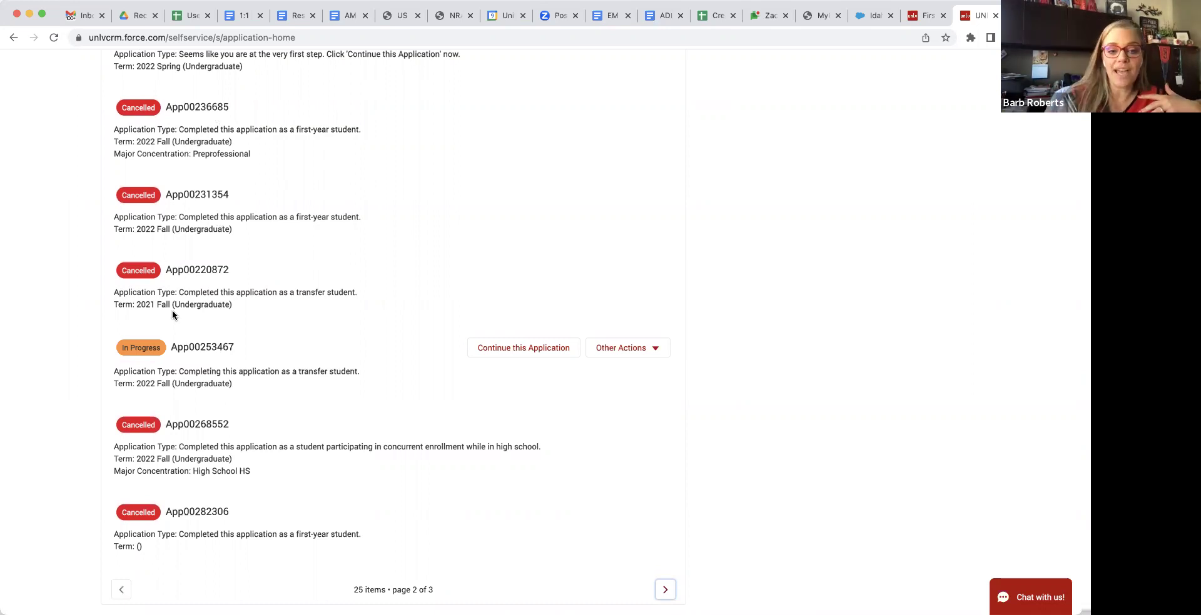
left_click_drag(196, 373, 362, 374)
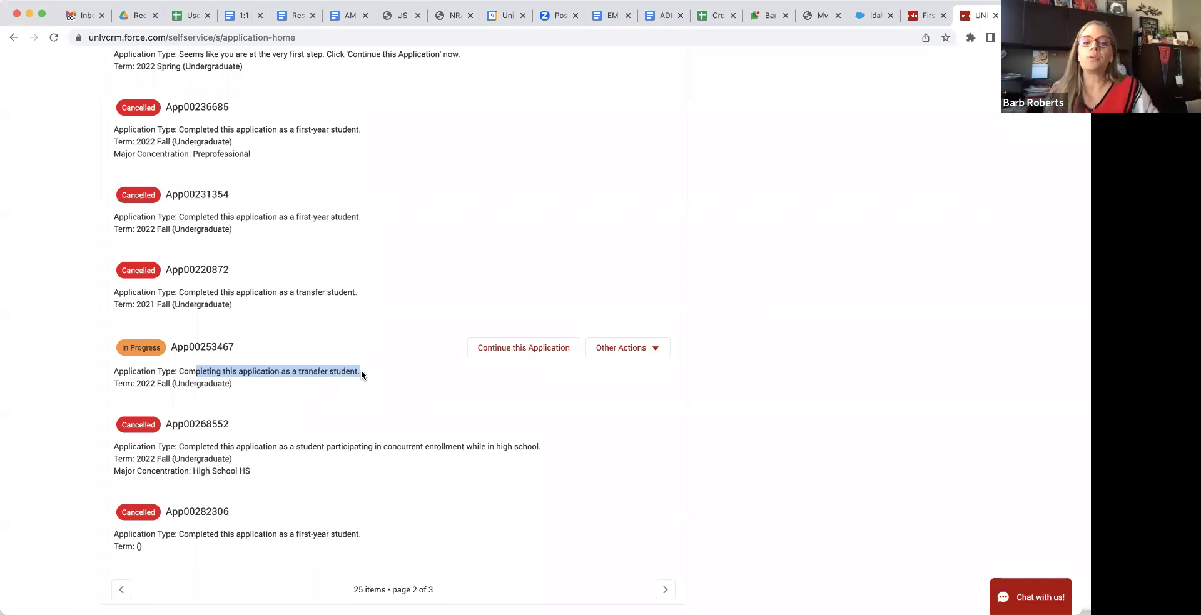
left_click(616, 350)
left_click(611, 374)
left_click(576, 363)
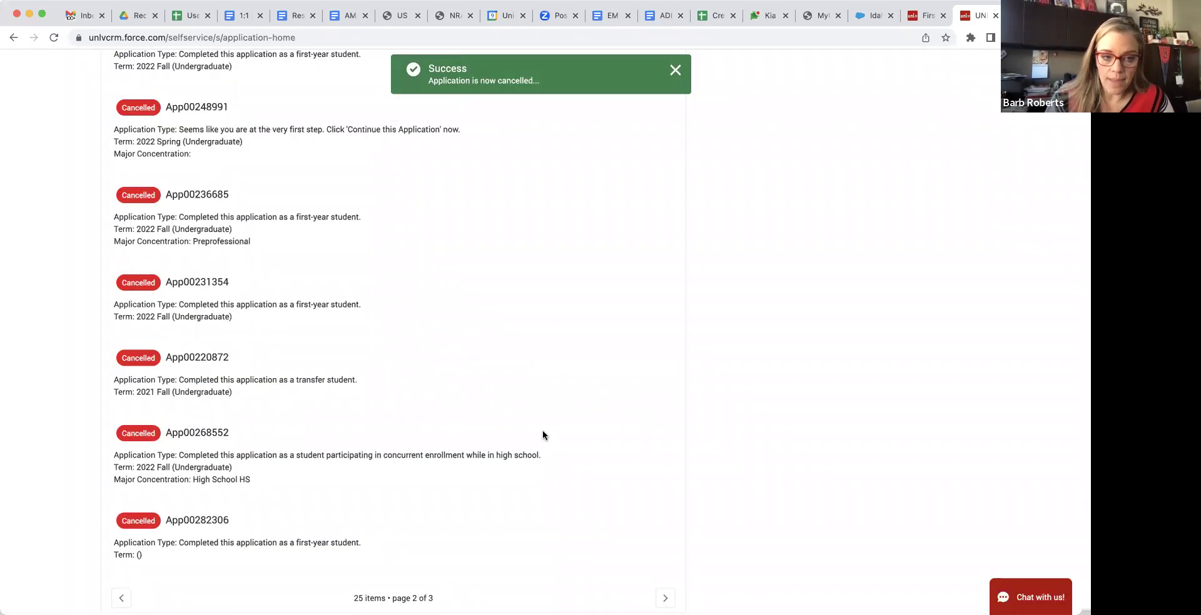
Return to the first page of the application list and review its entries
scroll(652, 578, "down", 1)
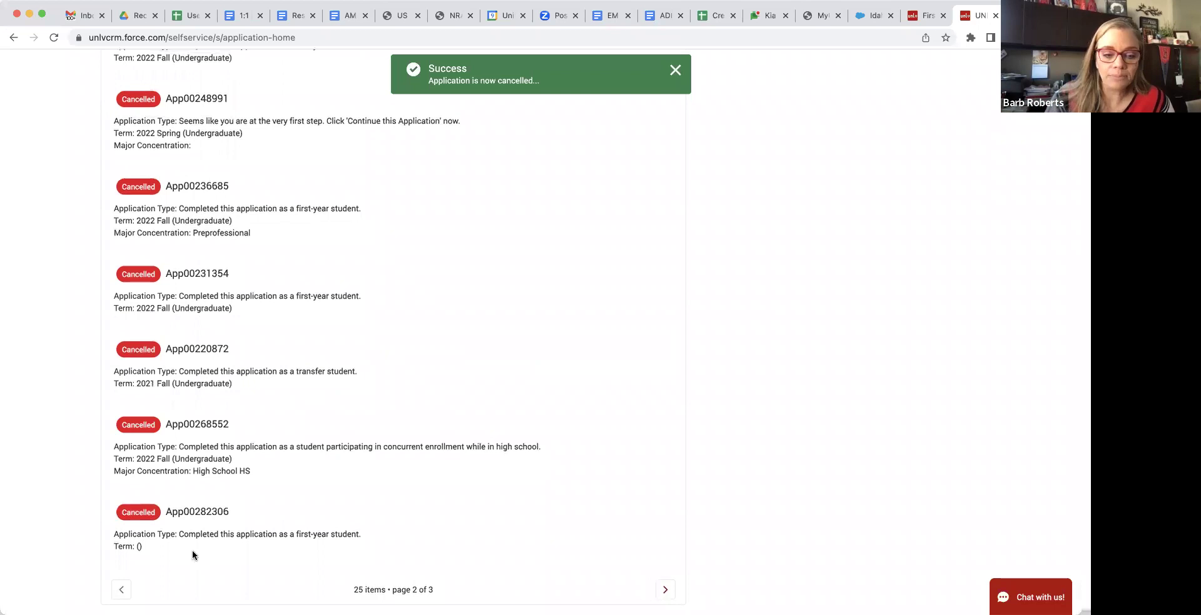
left_click(121, 590)
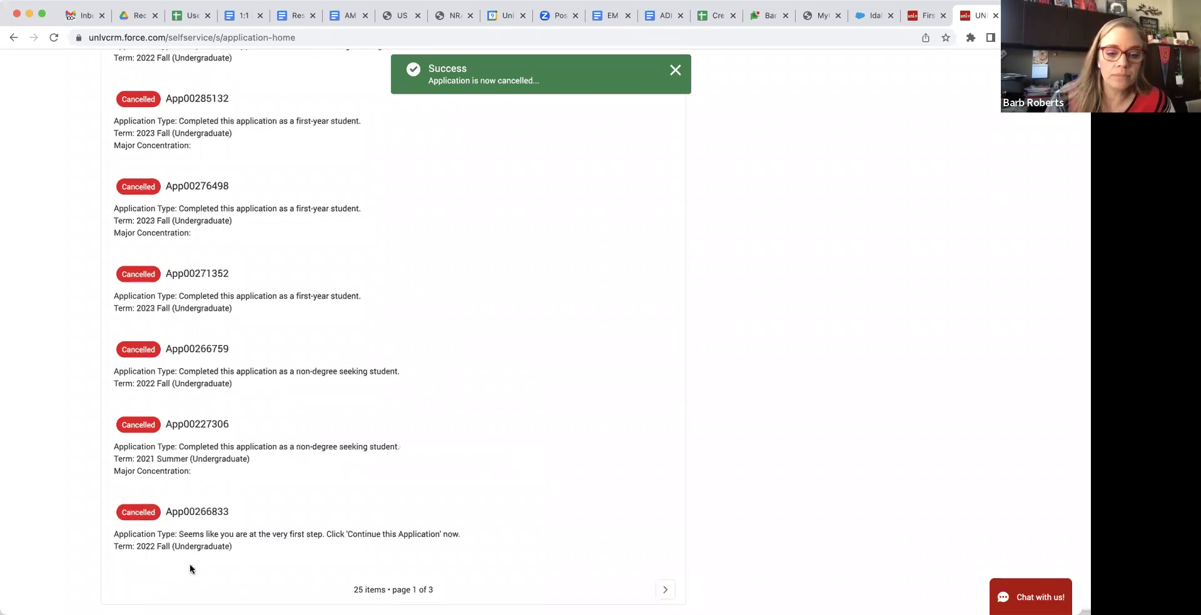
scroll(327, 295, "up", 10)
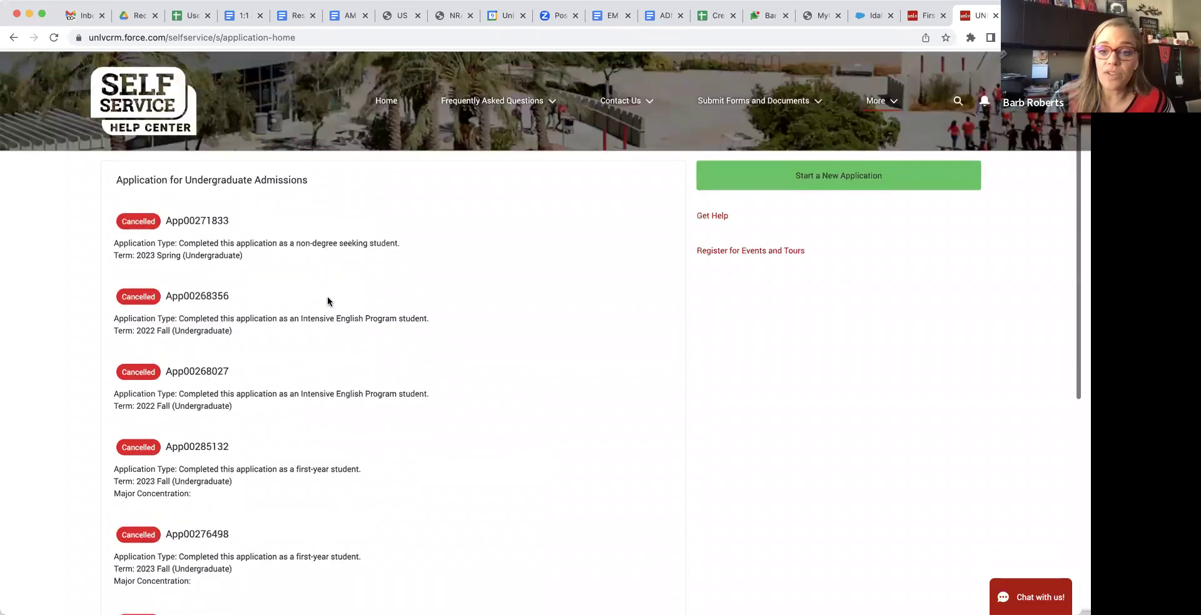
scroll(504, 355, "down", 8)
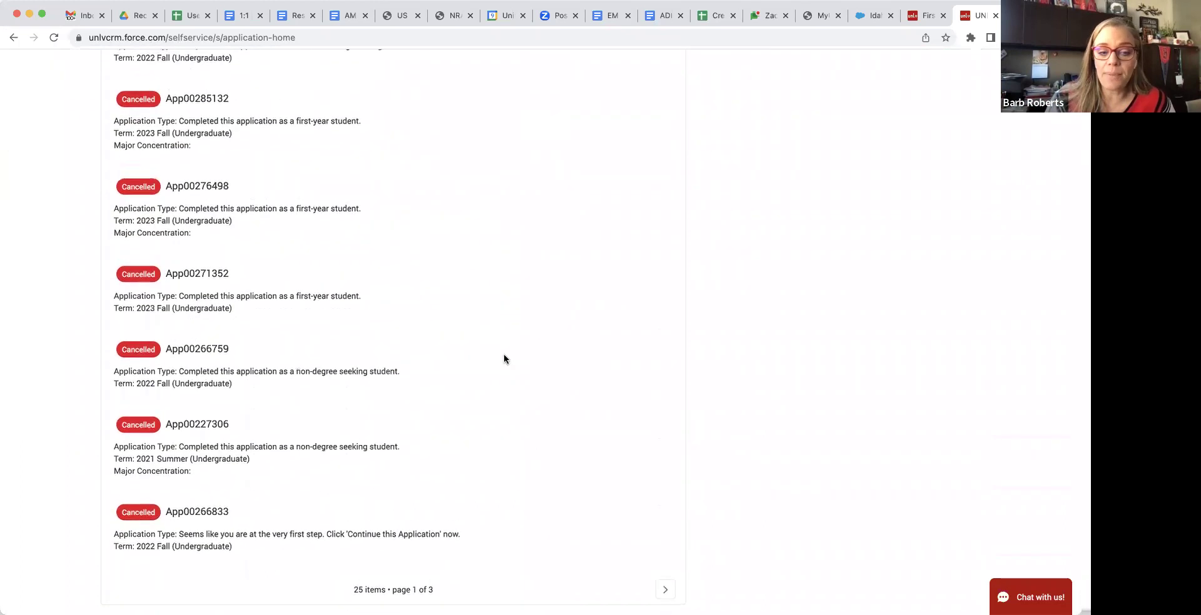
scroll(504, 355, "up", 5)
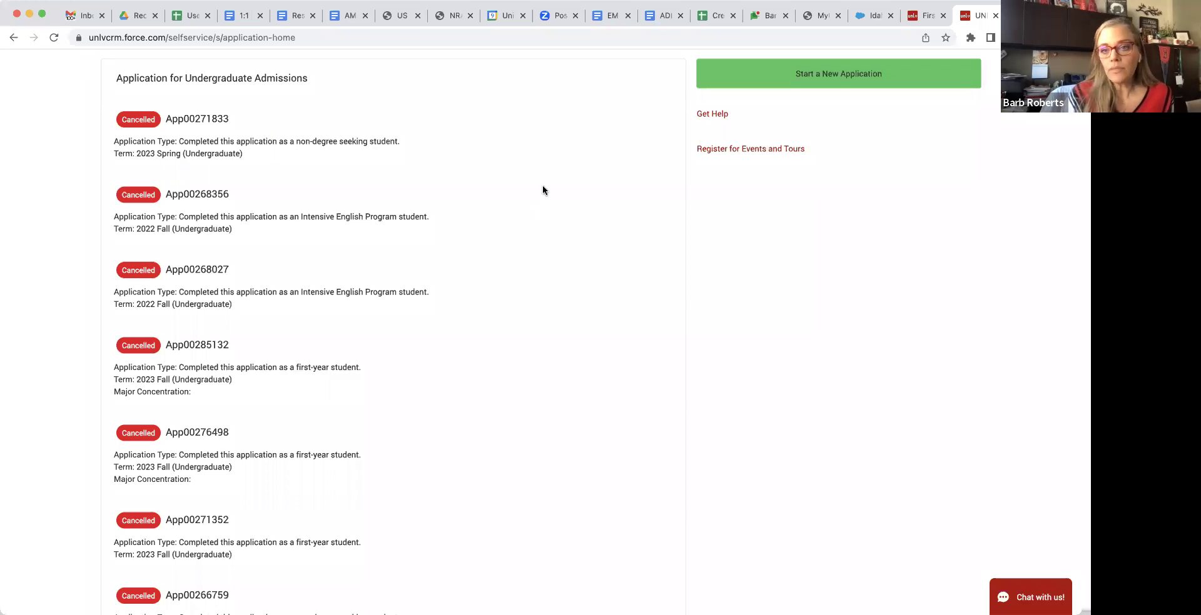
scroll(805, 122, "up", 3)
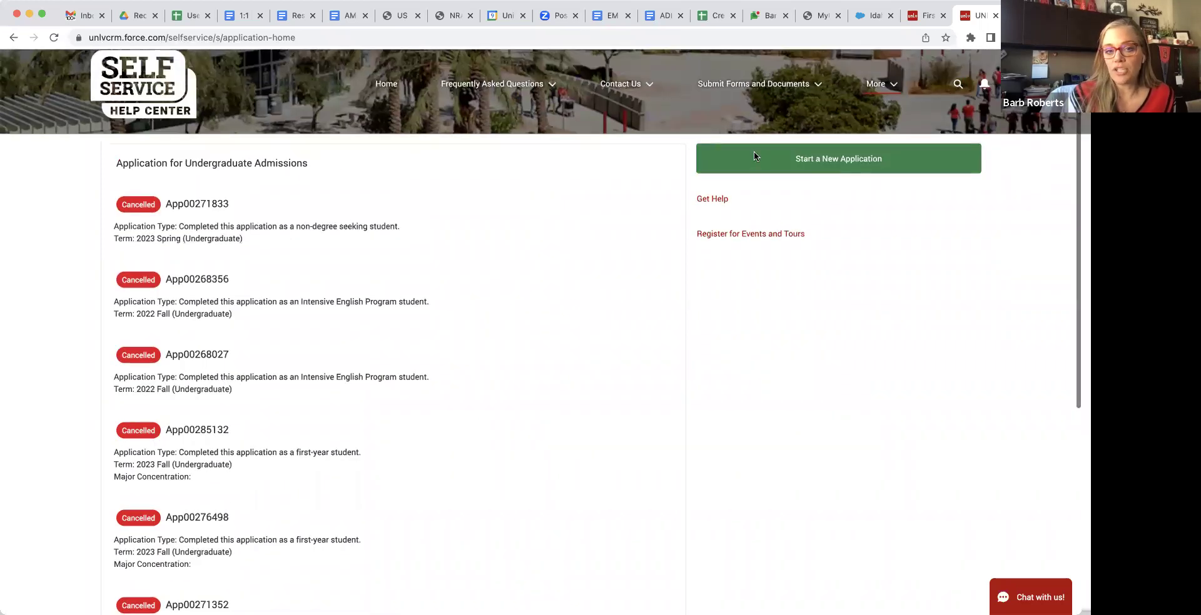
scroll(753, 152, "up", 1)
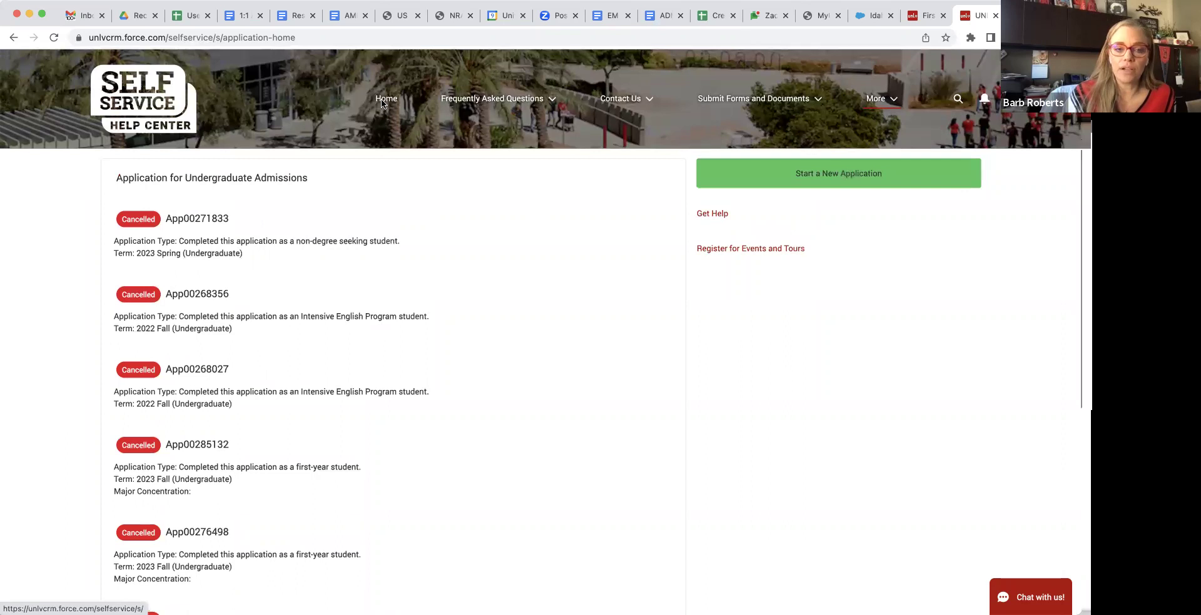
View the Frequently Asked Questions topics offered in the Self Service Help Center navigation
left_click(553, 102)
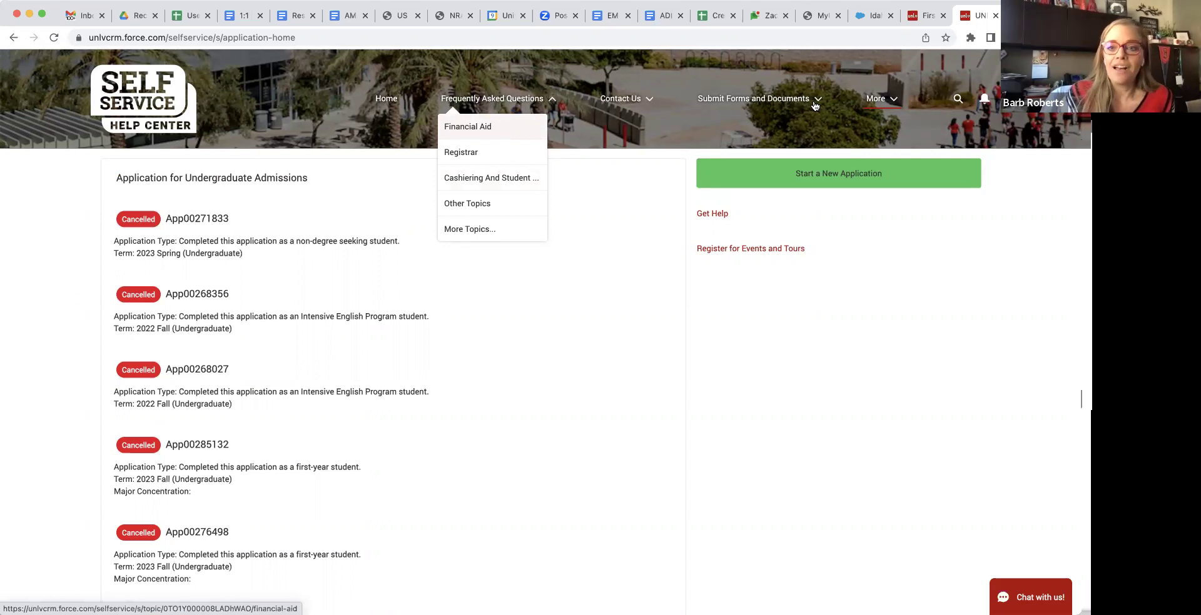
left_click(675, 127)
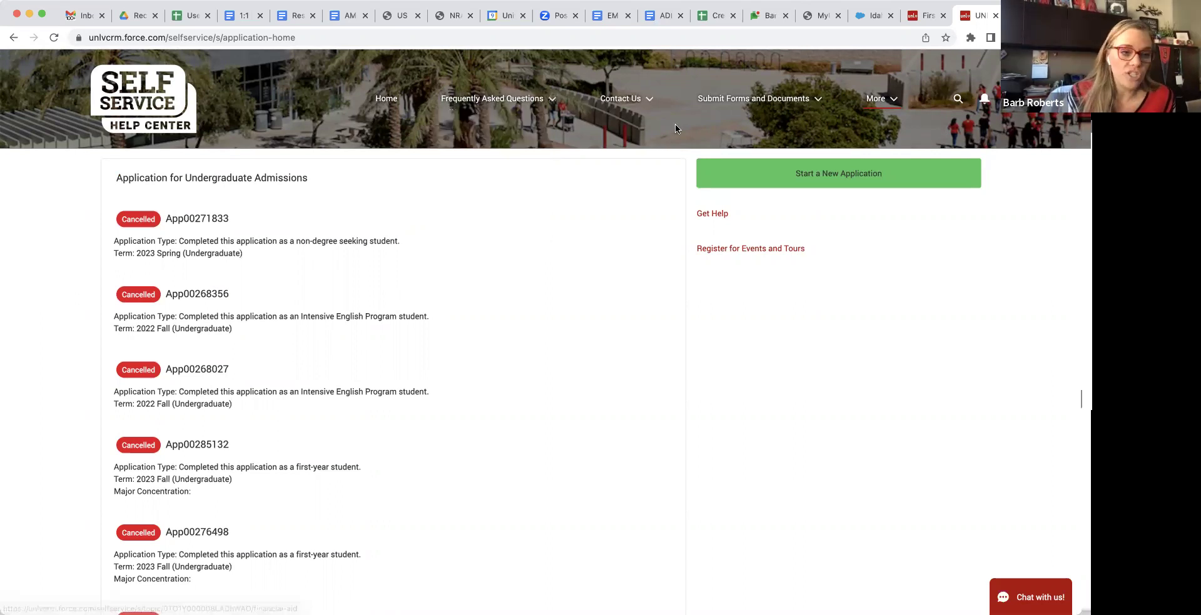
left_click(894, 103)
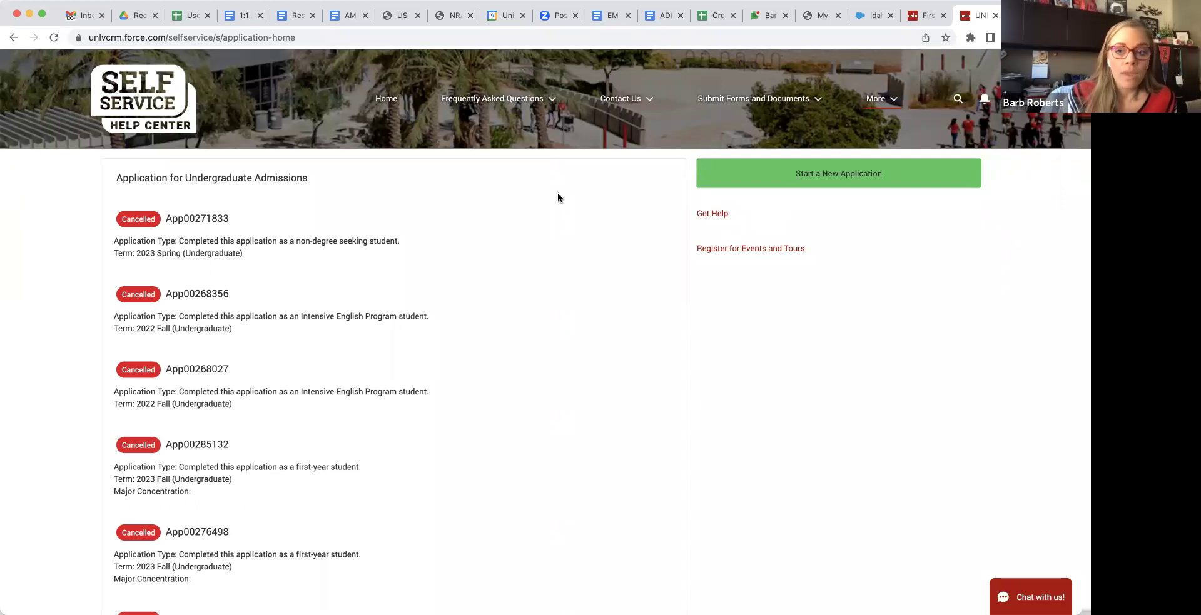
Start a new admissions application and open its Application Detail section
left_click(877, 173)
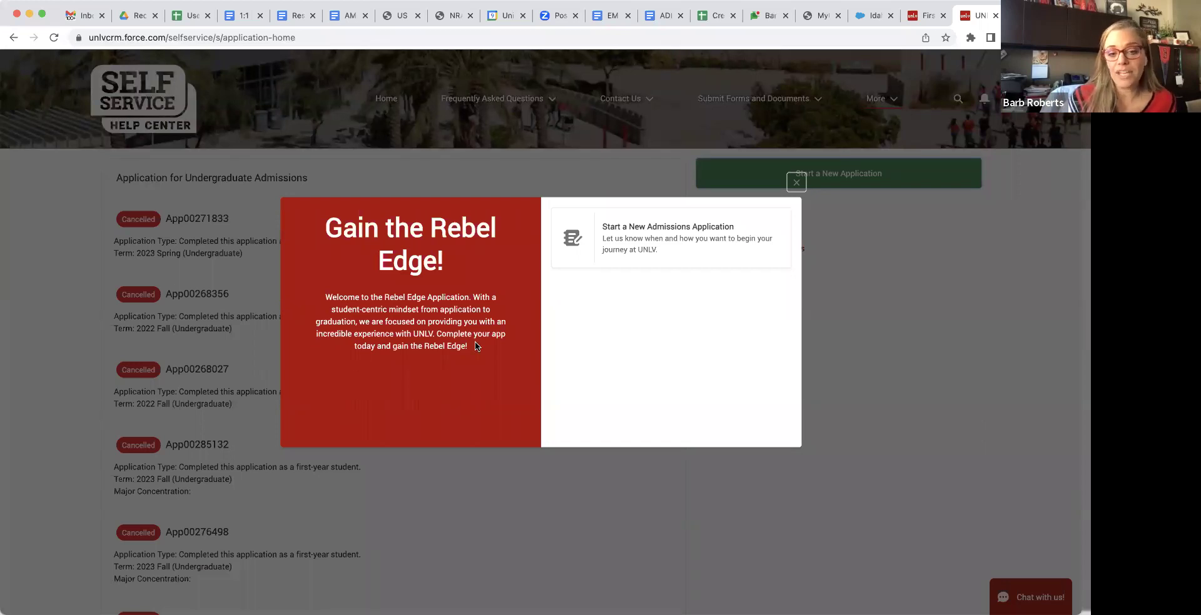
left_click(693, 232)
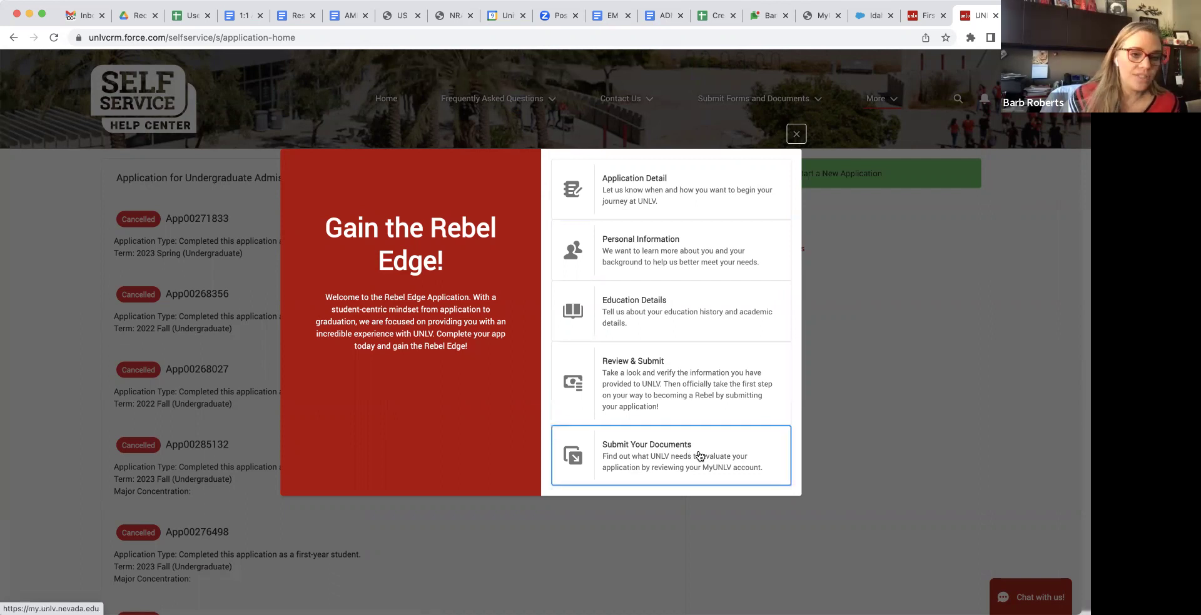
left_click(684, 192)
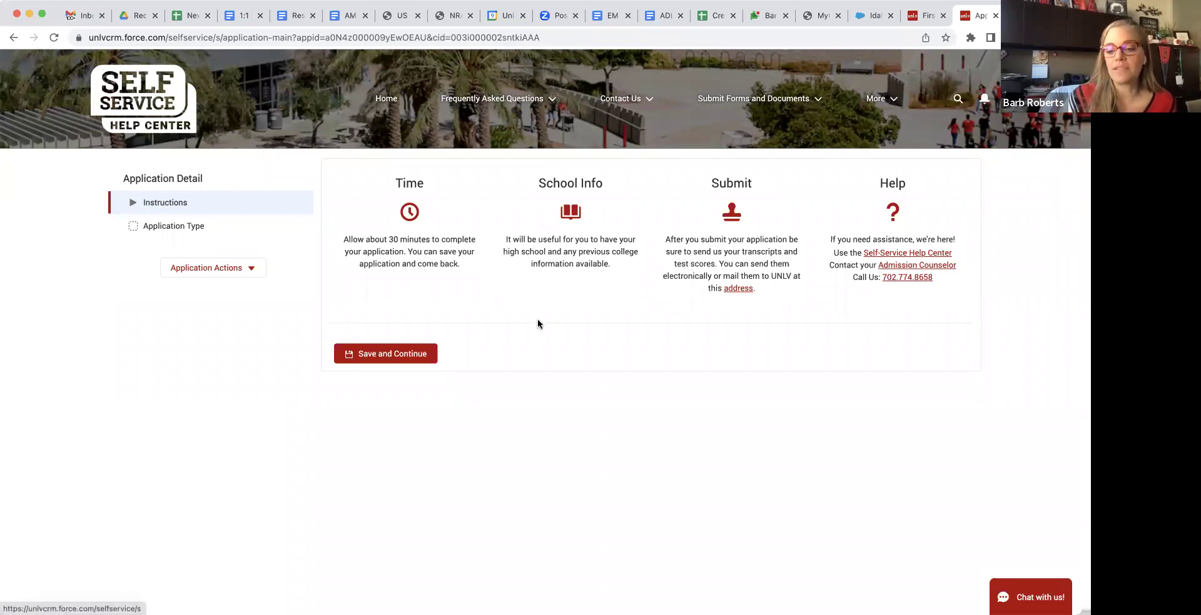
Check the available application actions and continue past the instructions to the Application Type section
left_click(196, 269)
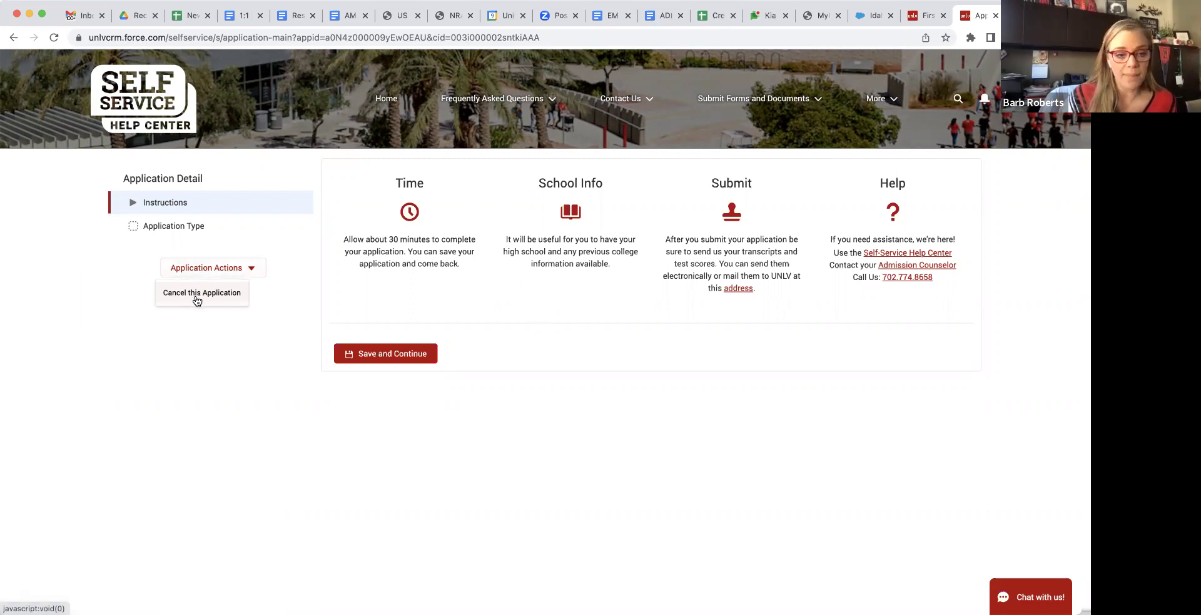
left_click(200, 354)
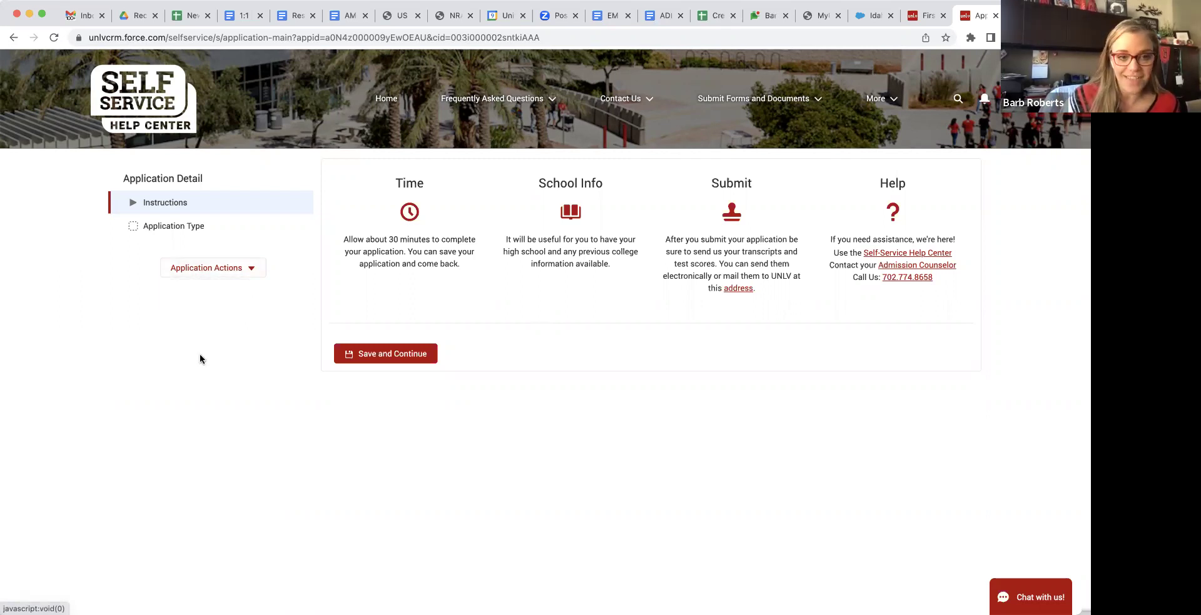
left_click(417, 356)
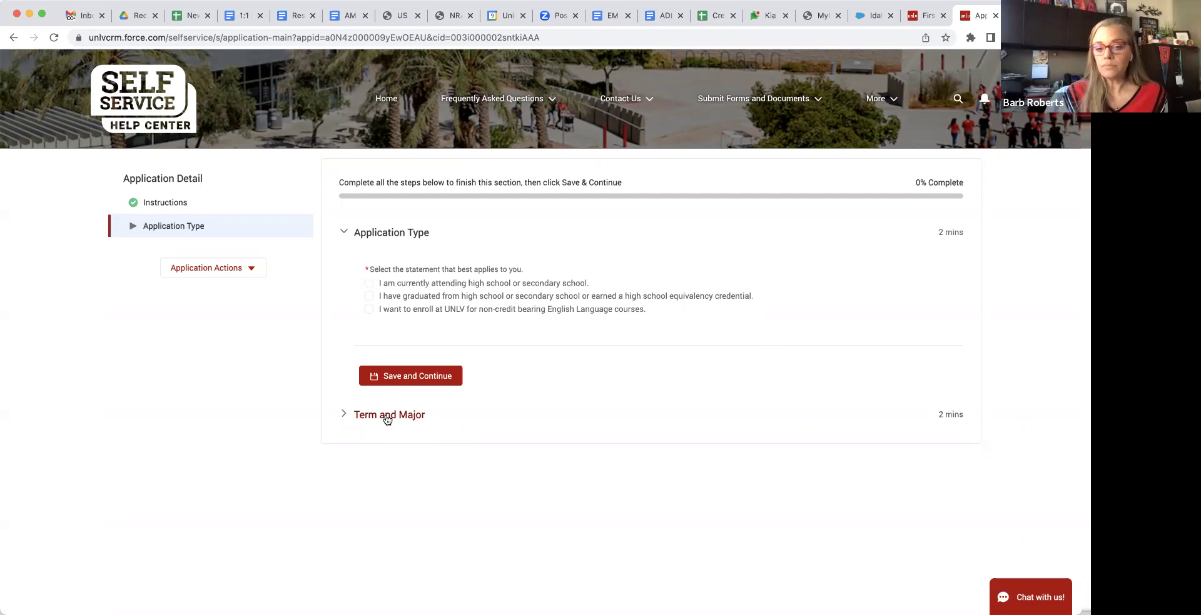
Answer the Application Type questions as currently attending high school, starting classes after graduation, and enrolling in a degree or certificate program
left_click(386, 417)
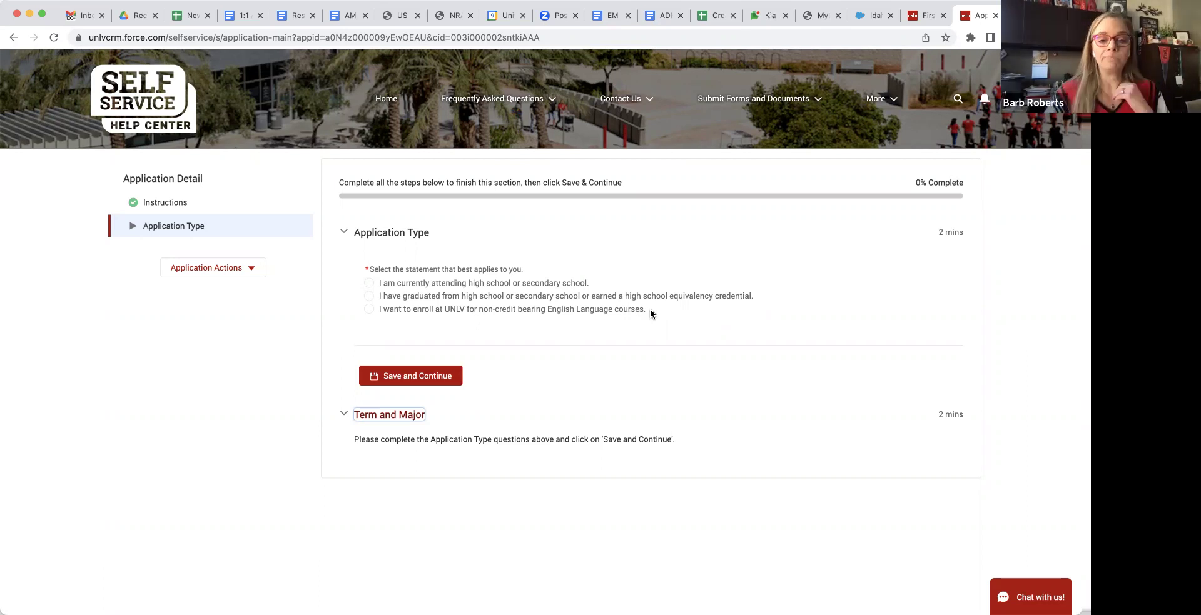
left_click(438, 287)
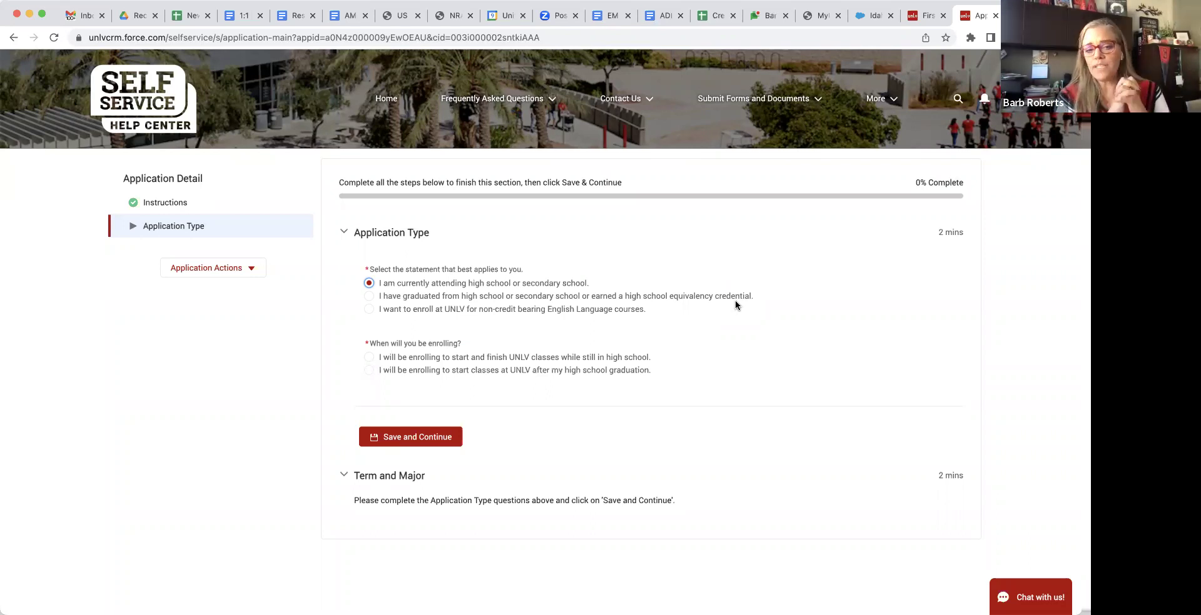
left_click(520, 373)
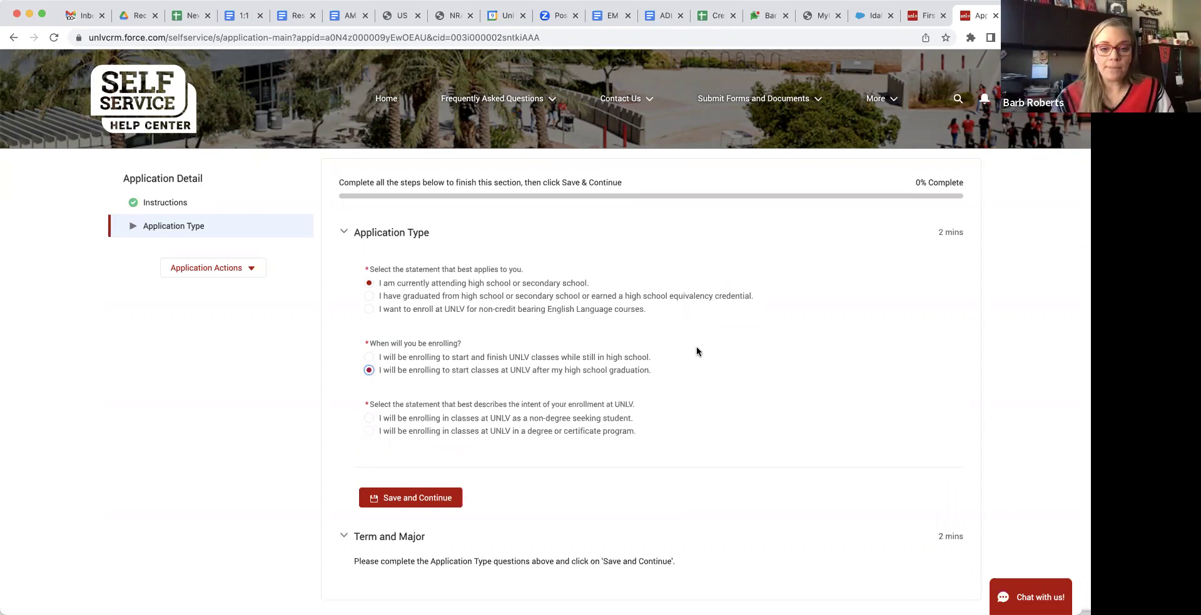
scroll(647, 406, "down", 1)
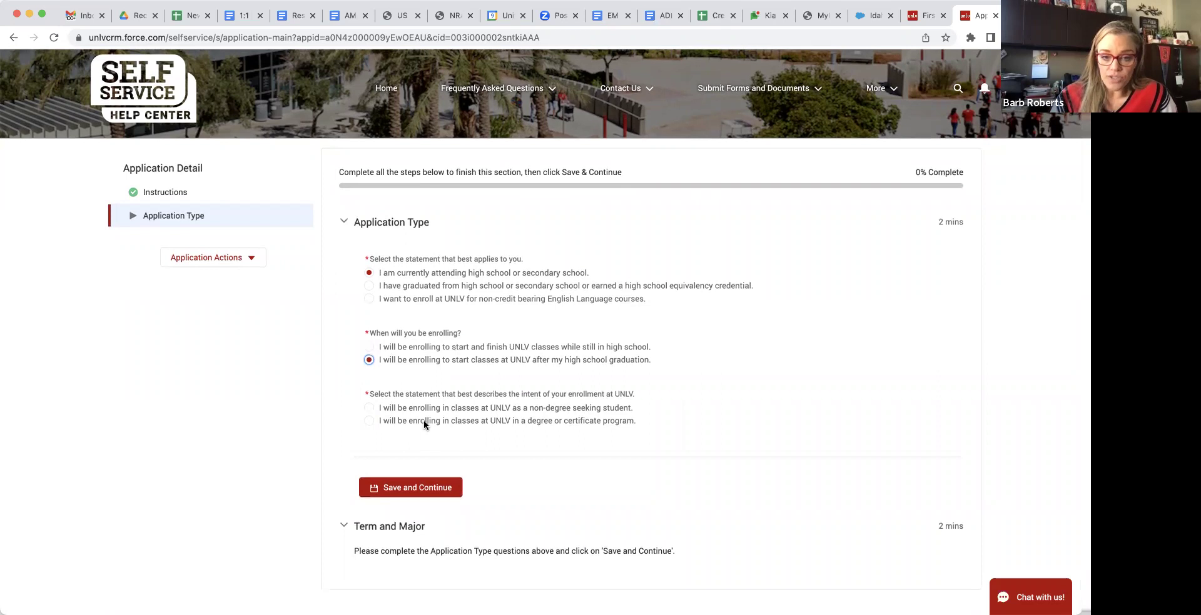
left_click(400, 422)
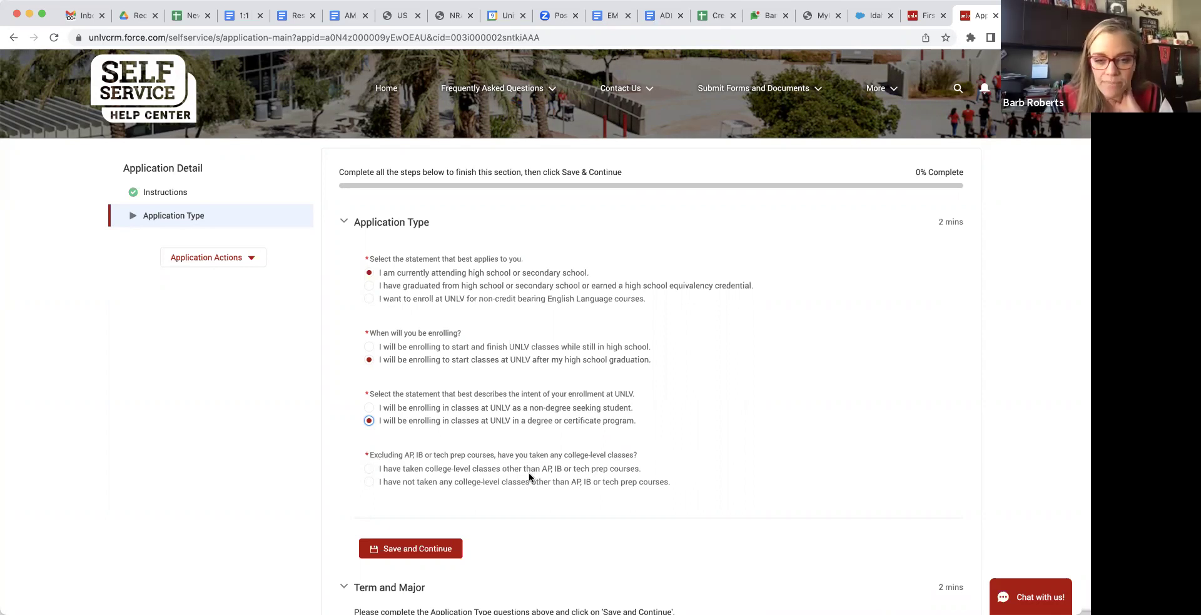
Indicate that college-level classes other than AP, IB or tech prep were taken, and save the Application Type answers
left_click(436, 471)
scroll(816, 406, "down", 2)
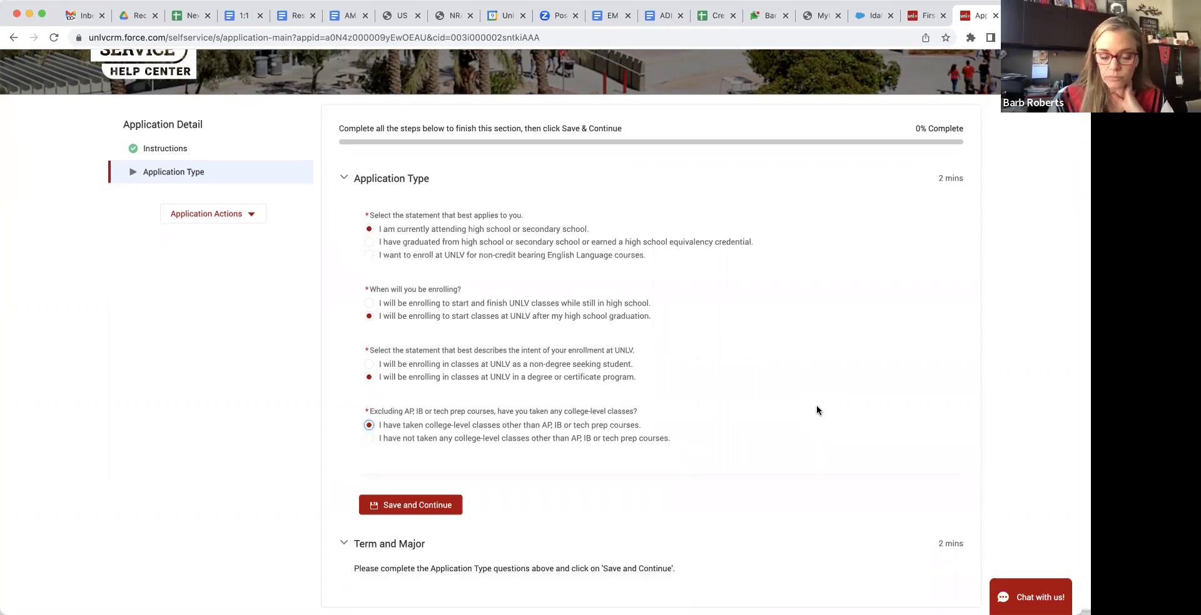
scroll(817, 406, "down", 1)
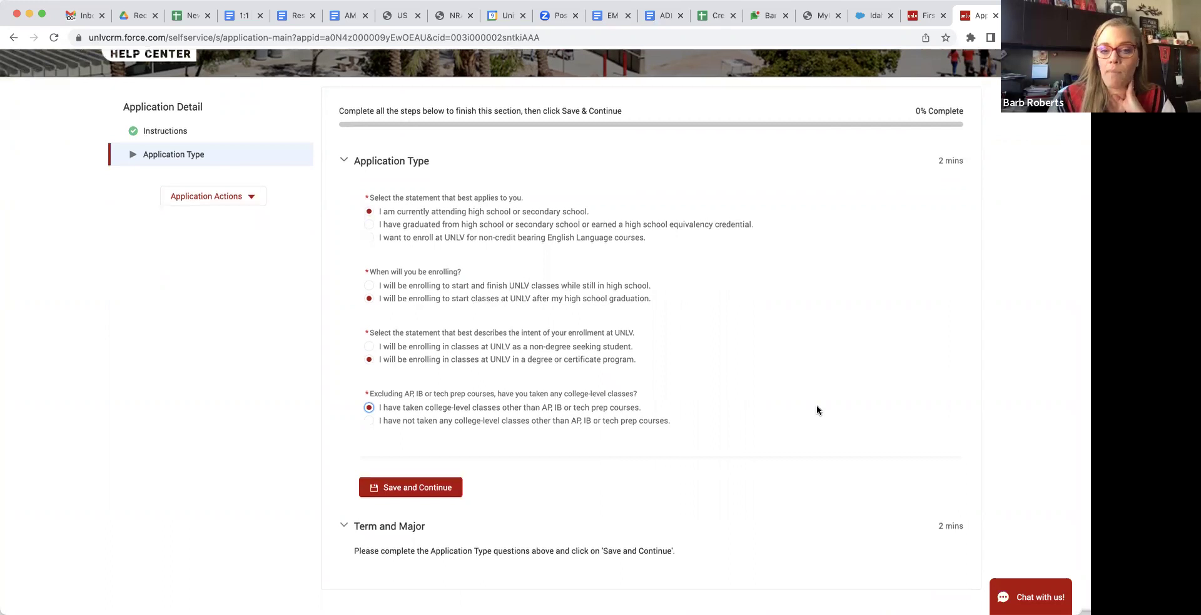
left_click(437, 485)
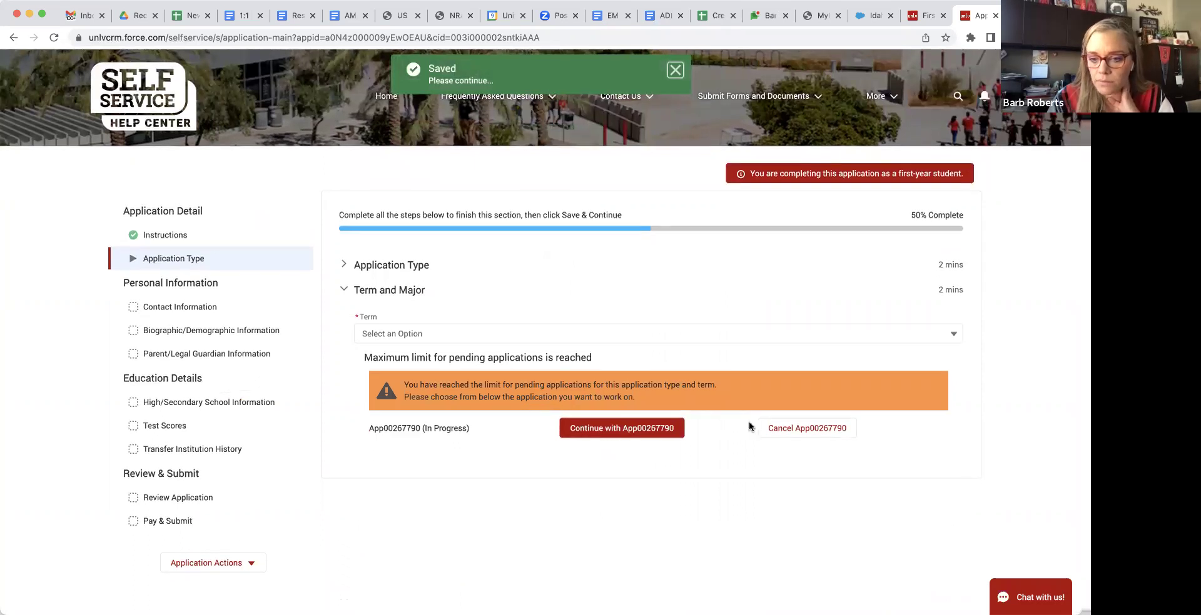
Cancel the pending in-progress application and set the term of the new application to 2023 Fall
left_click(795, 430)
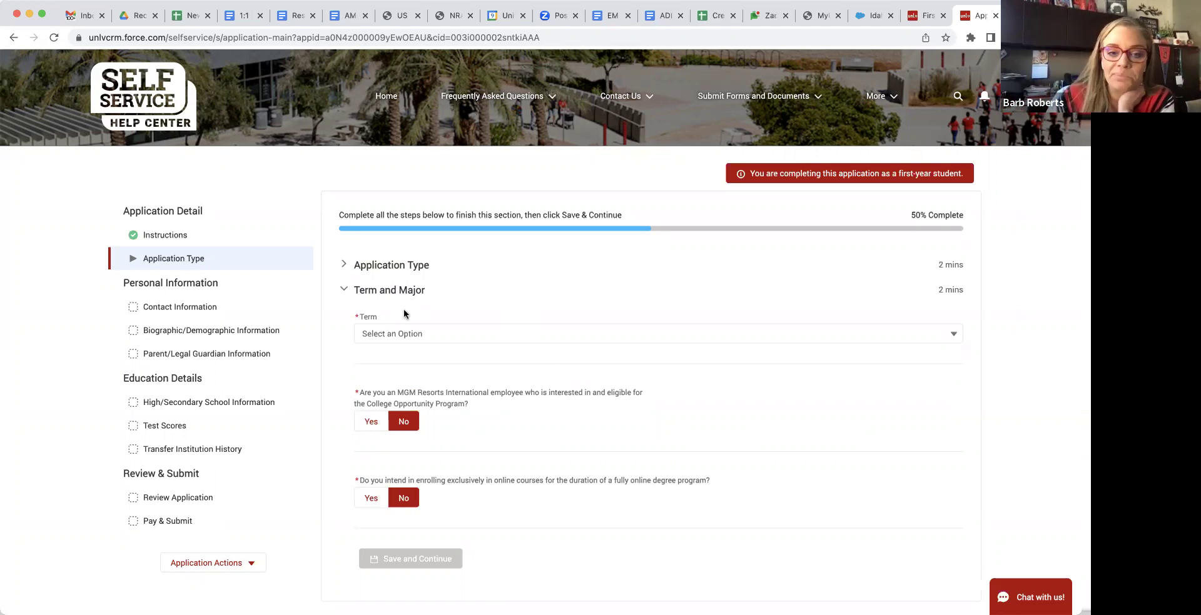
left_click(635, 334)
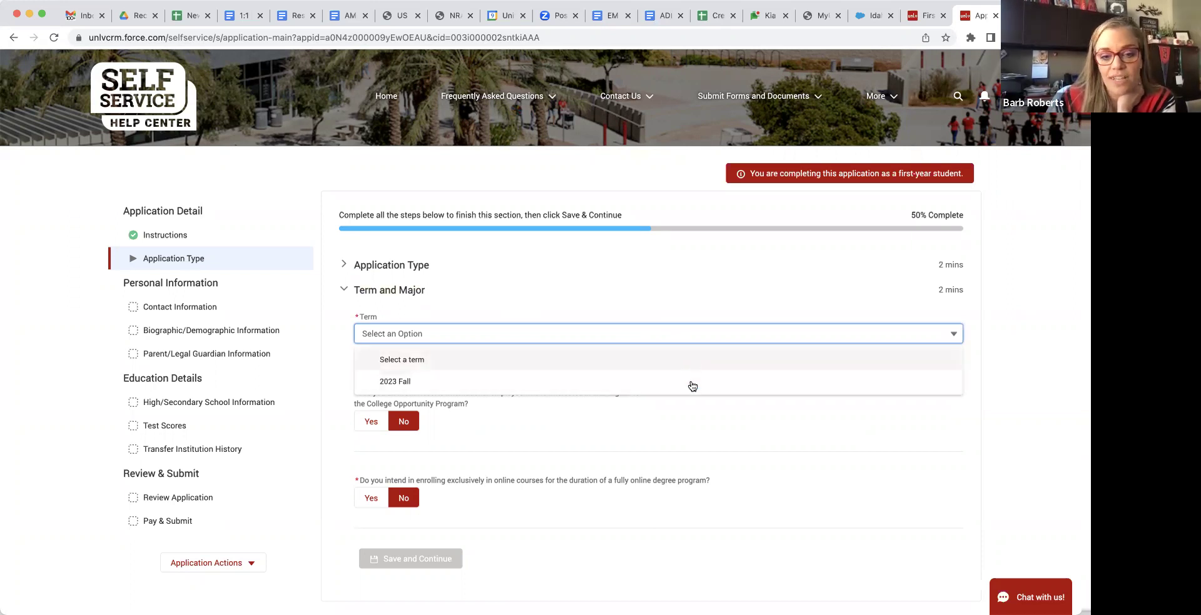
scroll(669, 375, "down", 1)
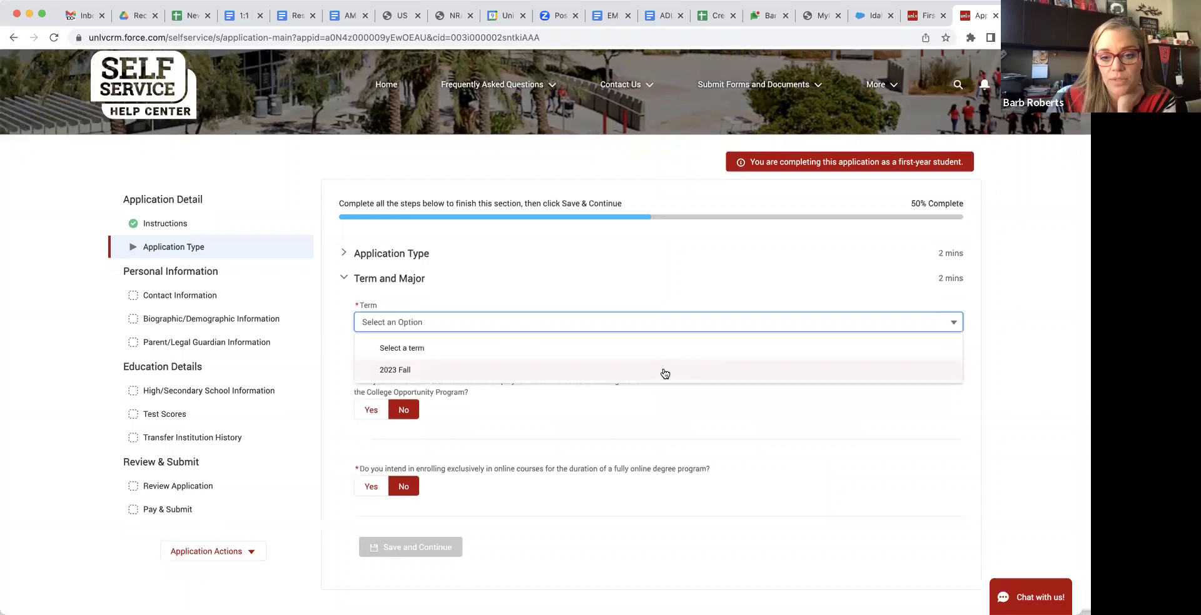
left_click(665, 374)
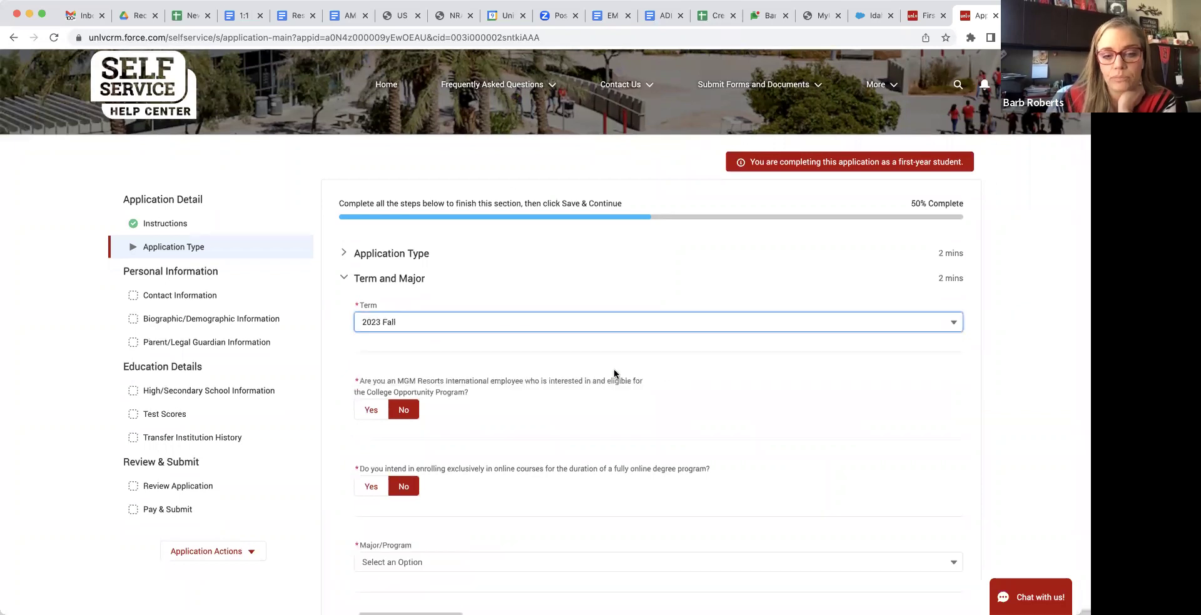
Answer Yes to the MGM Resorts employee question with an employee ID, check the majors offered, and return the answer to No
scroll(613, 374, "down", 3)
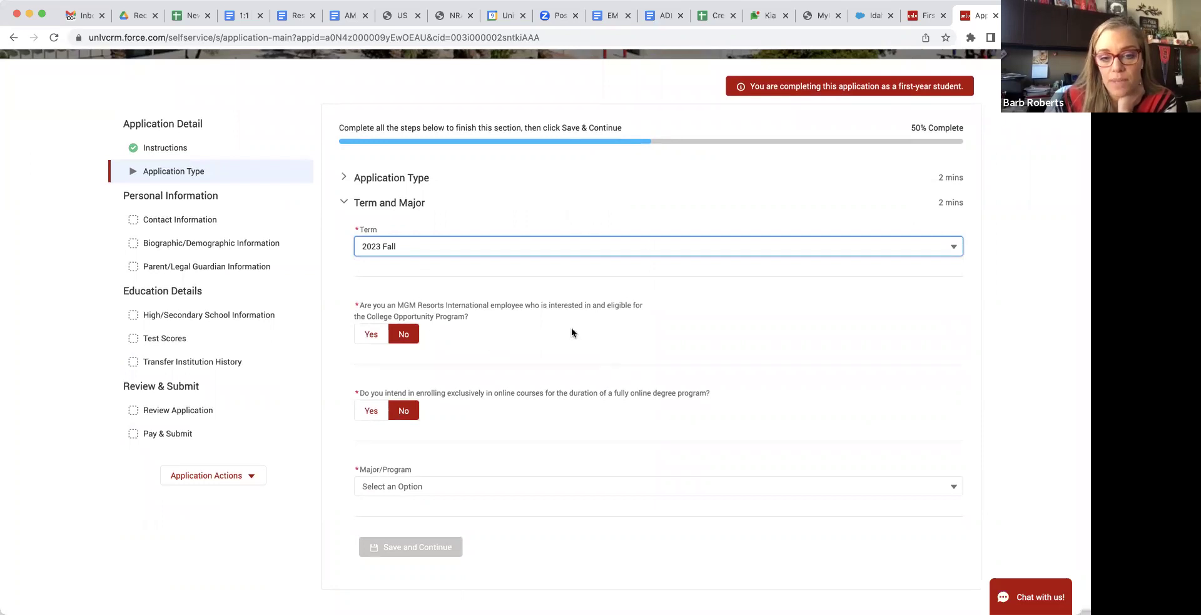
left_click(375, 336)
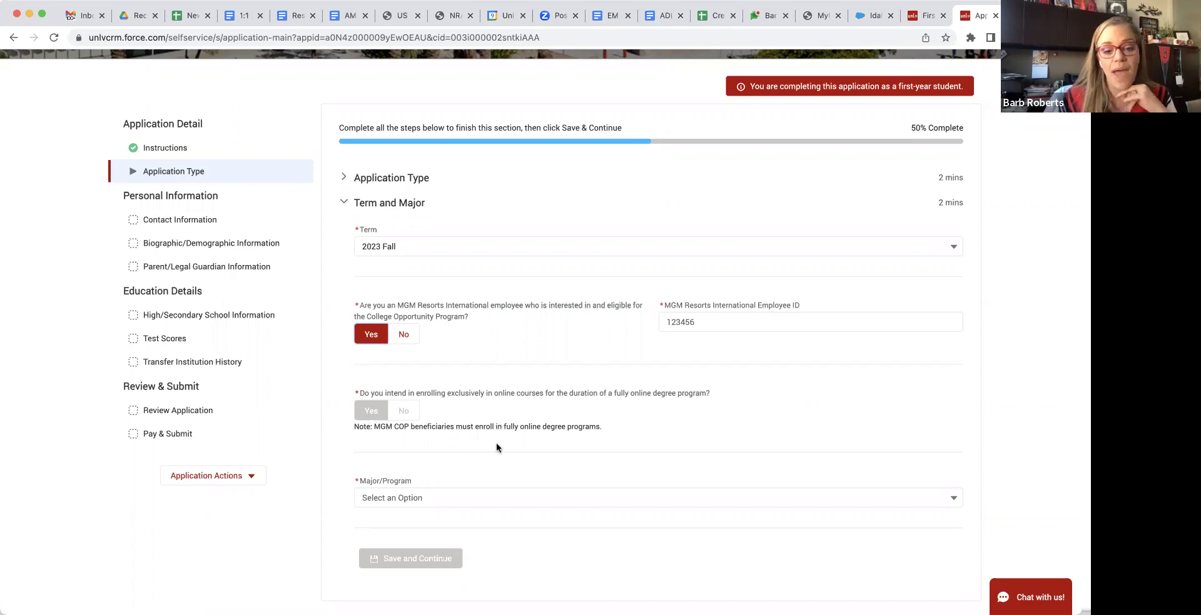
left_click(483, 499)
scroll(482, 521, "down", 3)
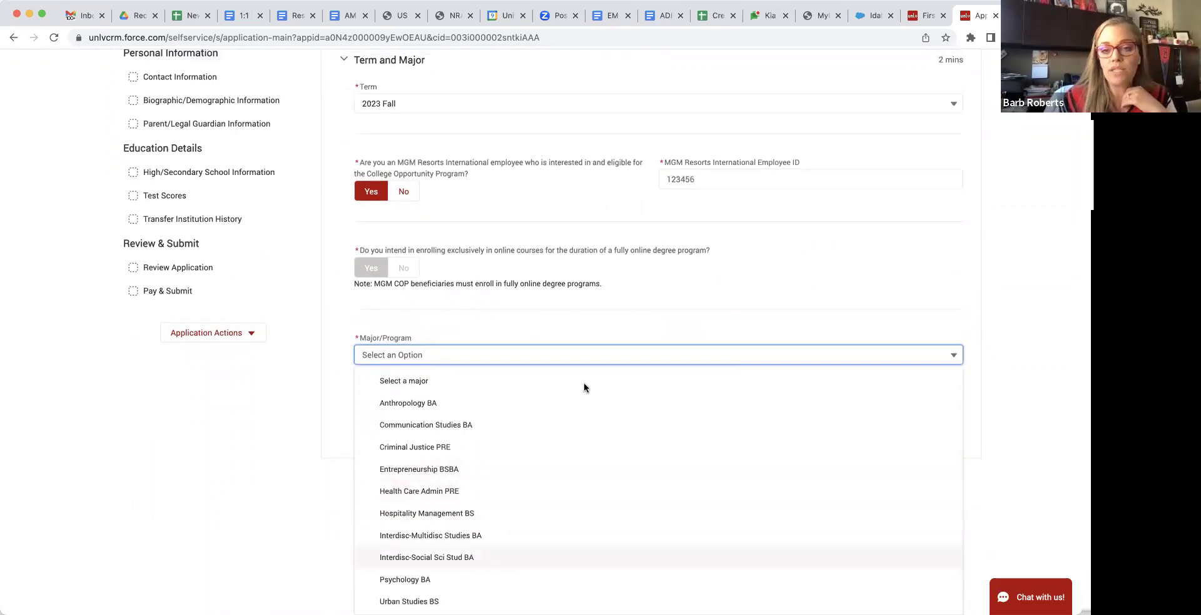
left_click(403, 195)
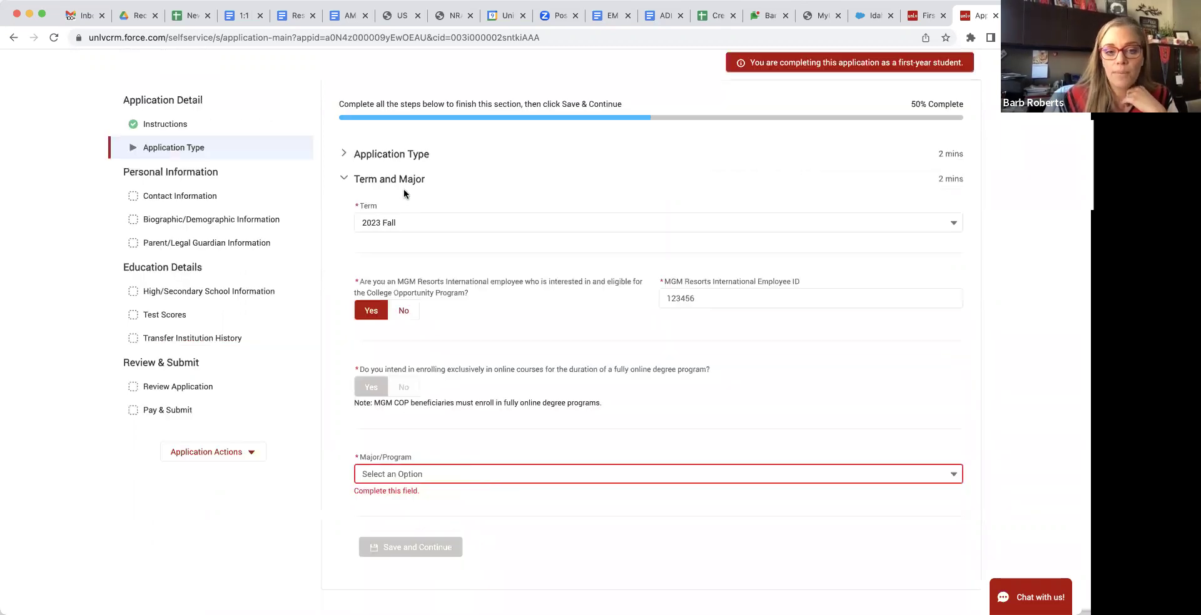
left_click(403, 311)
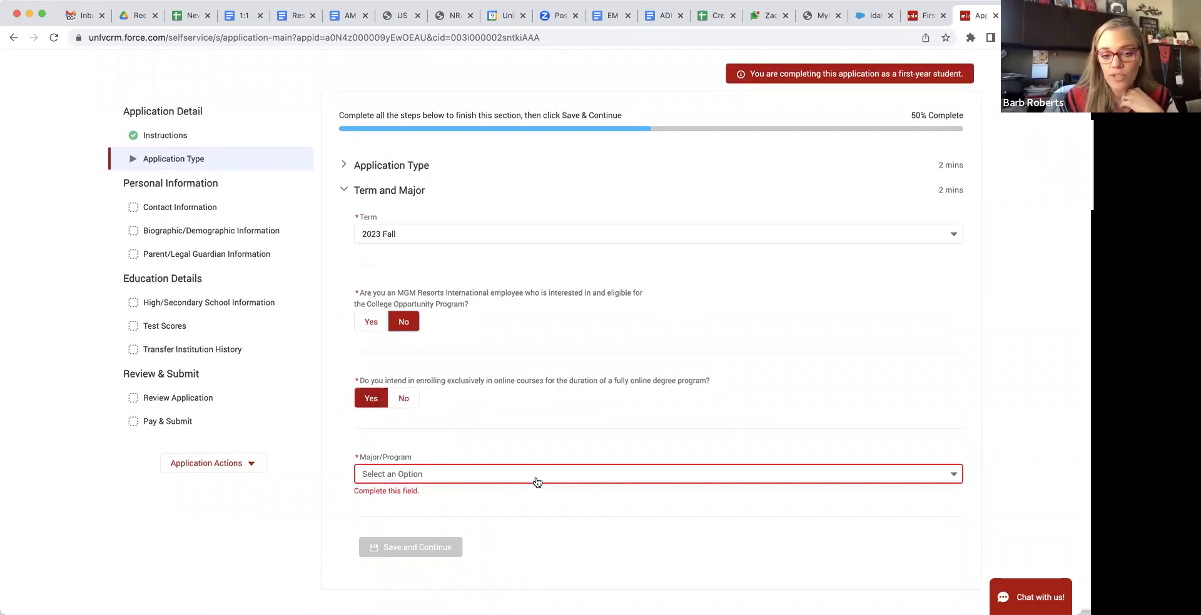
Check the majors offered for a fully online degree program, and answer No to enrolling exclusively in online courses
left_click(538, 477)
scroll(523, 530, "down", 2)
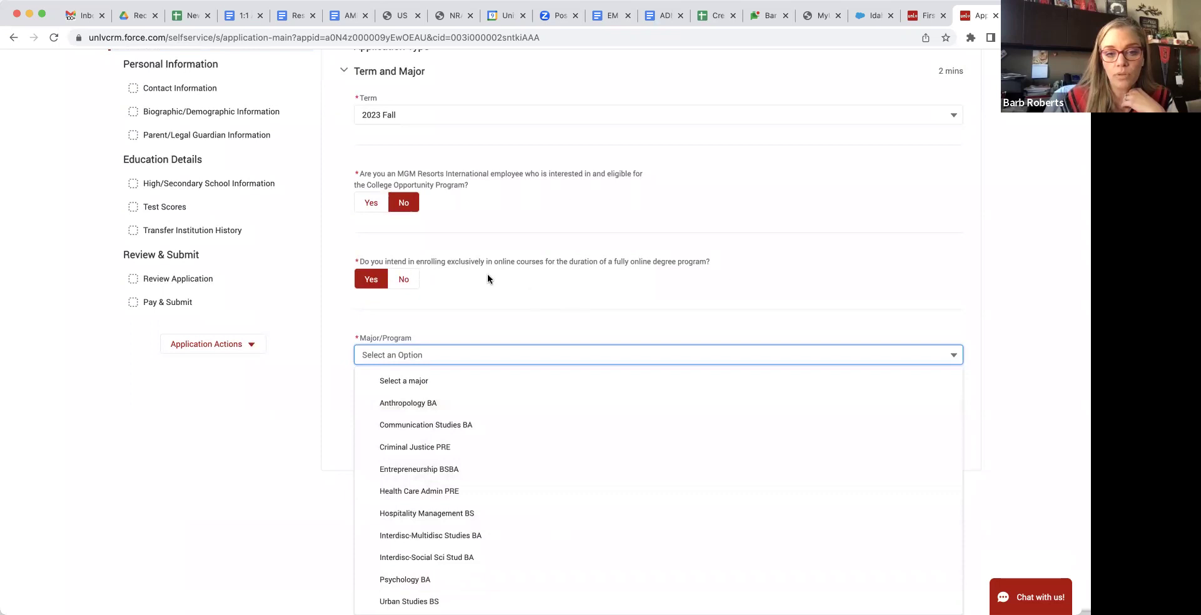
scroll(398, 279, "up", 2)
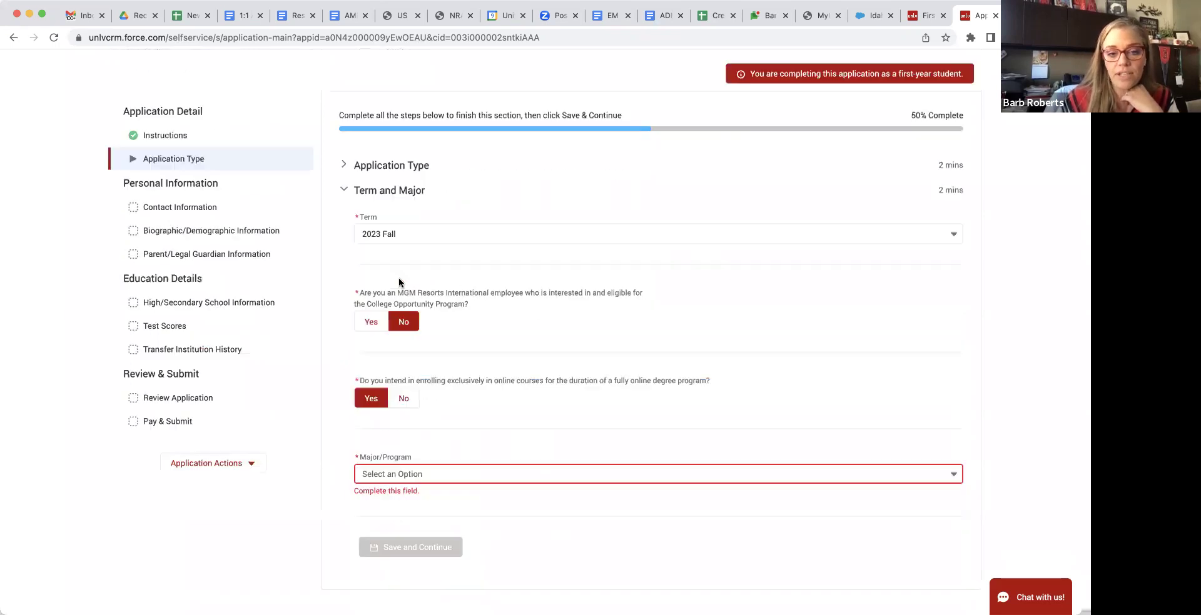
left_click(405, 399)
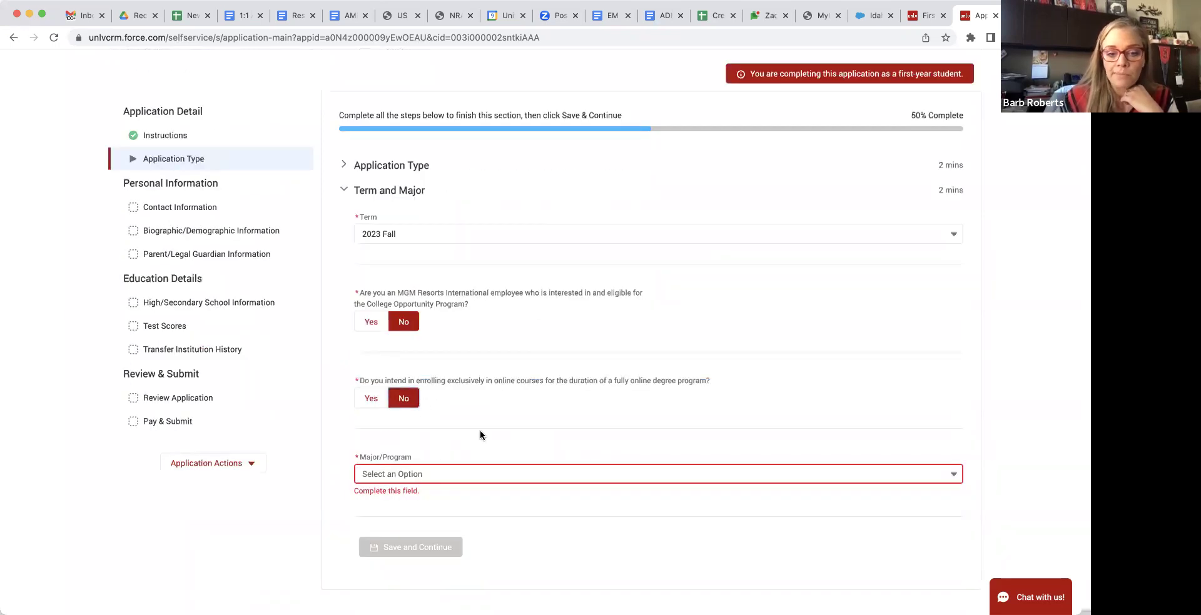
Look through the full list of majors and choose Nursing PRE as the major/program
left_click(466, 480)
scroll(475, 488, "down", 5)
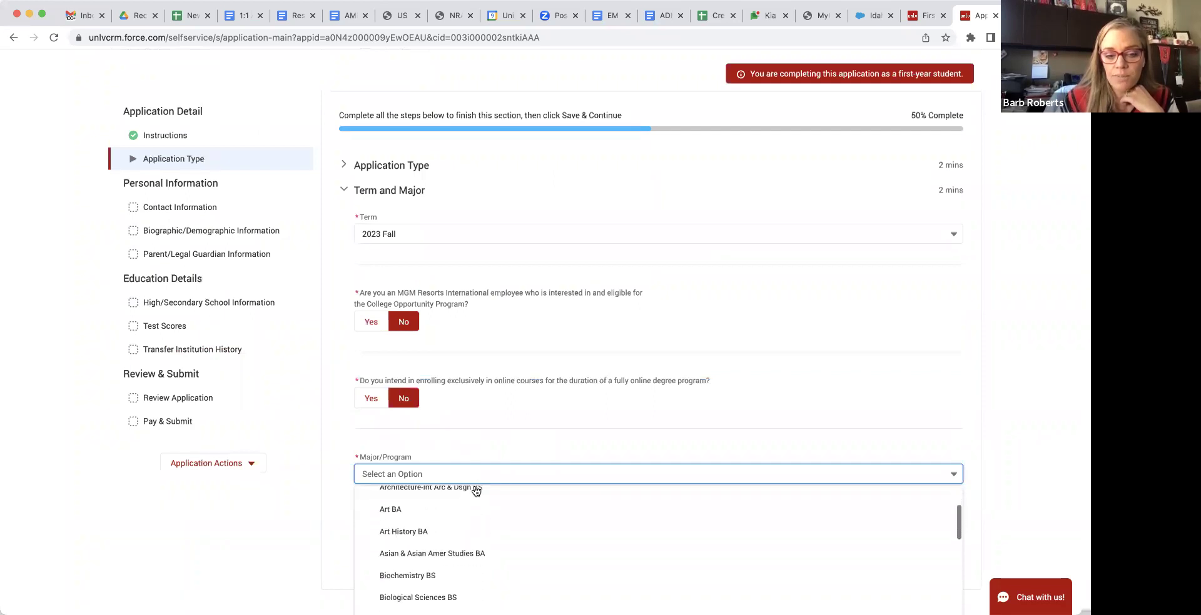
scroll(474, 564, "down", 6)
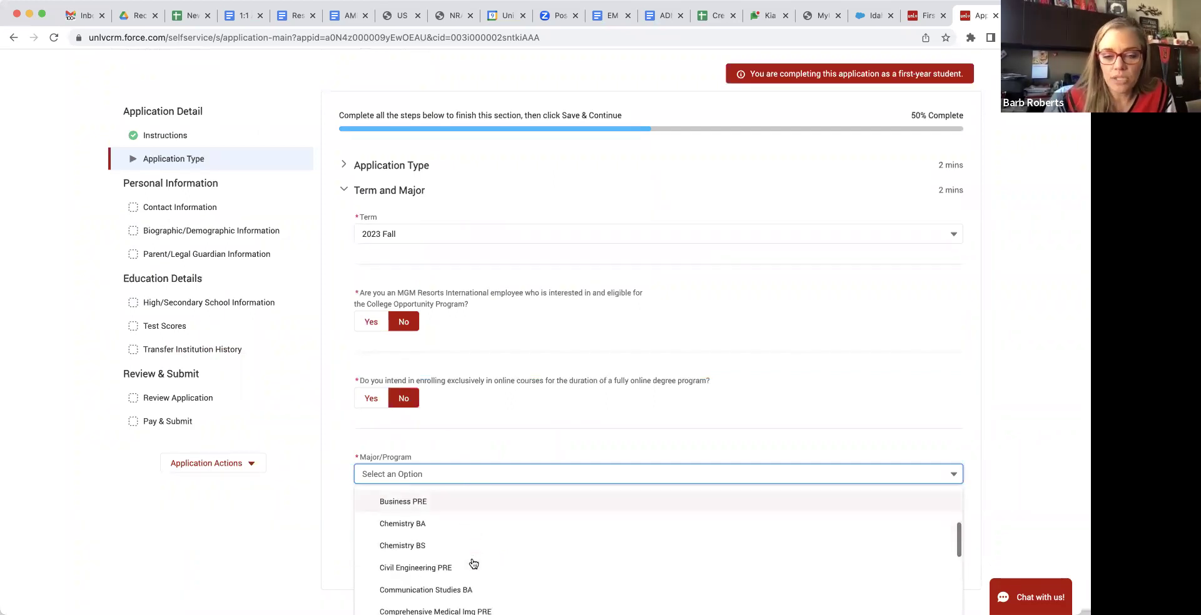
scroll(473, 563, "down", 6)
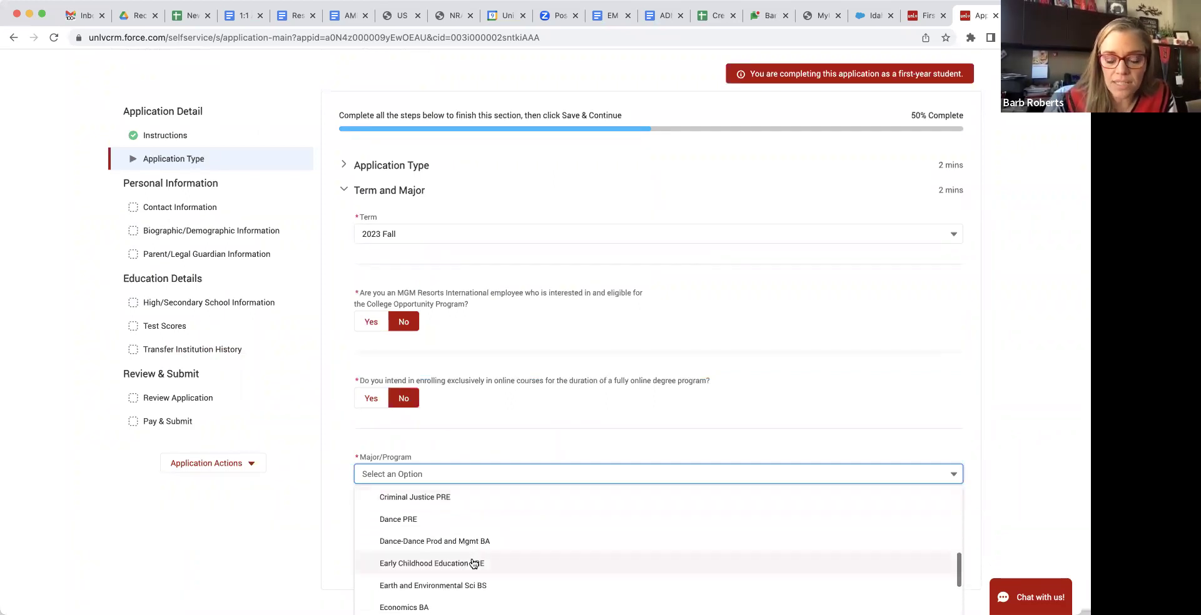
scroll(474, 563, "down", 6)
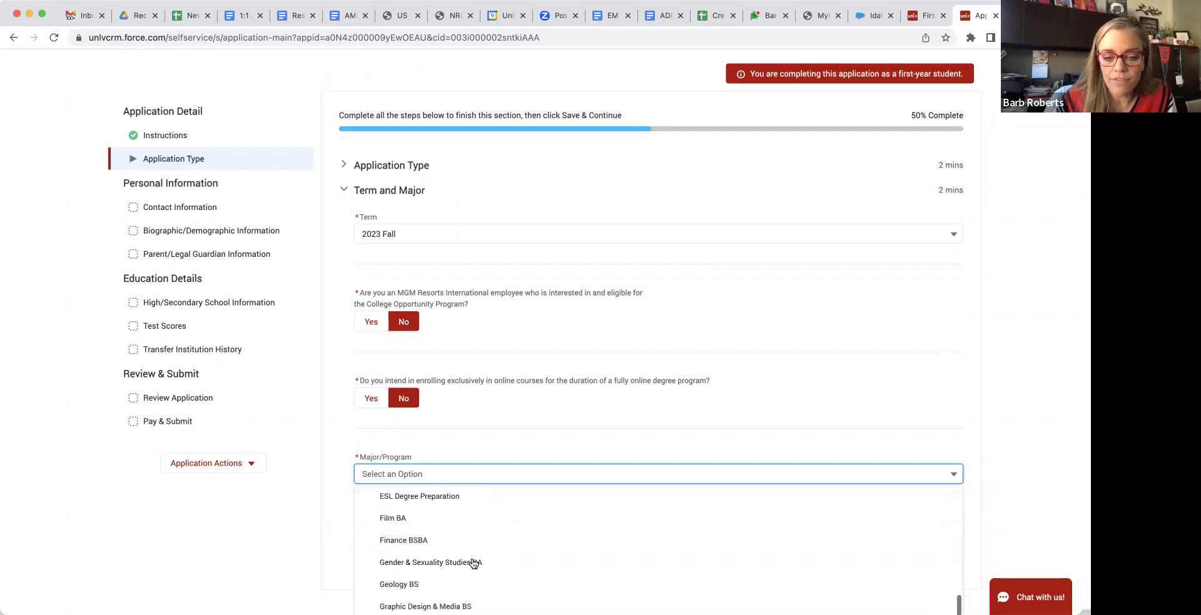
scroll(473, 563, "down", 5)
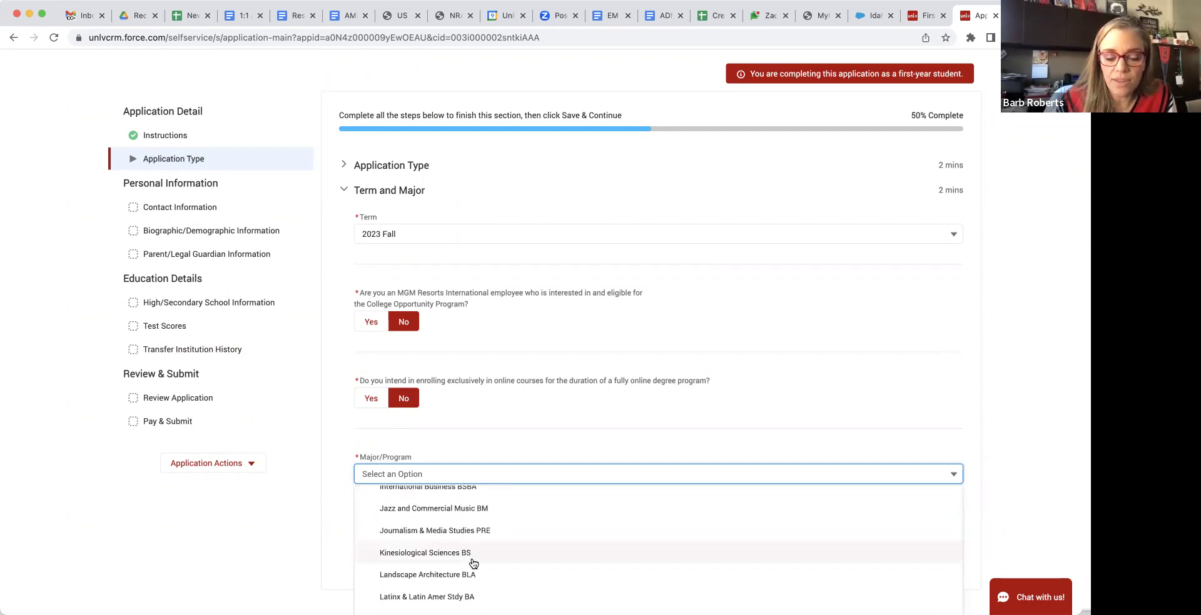
scroll(473, 563, "down", 1)
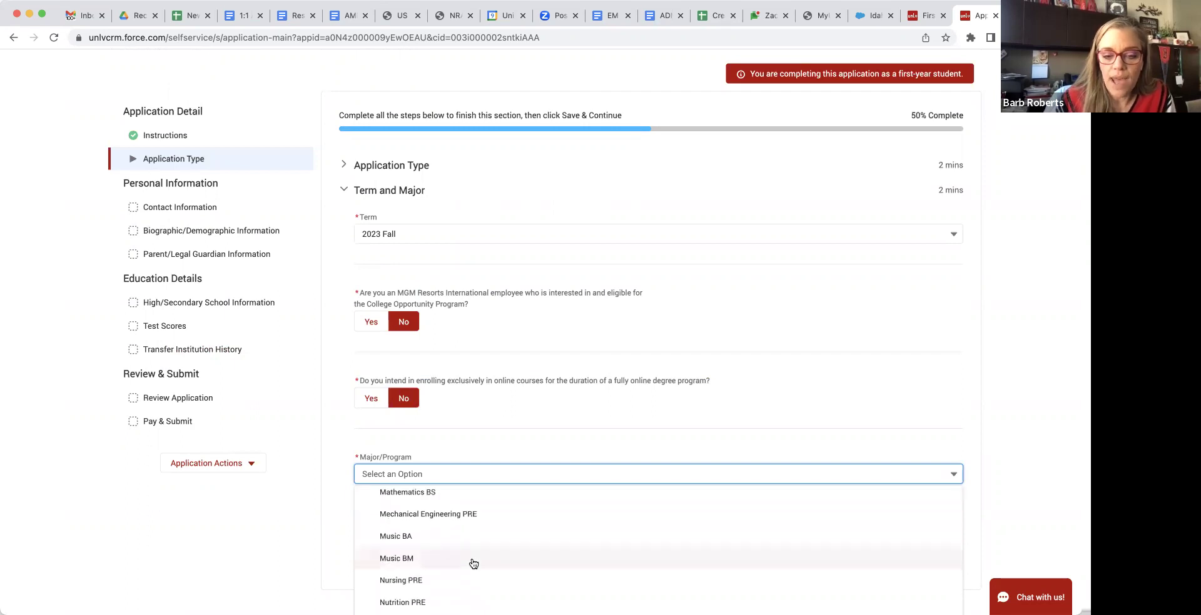
scroll(474, 564, "down", 1)
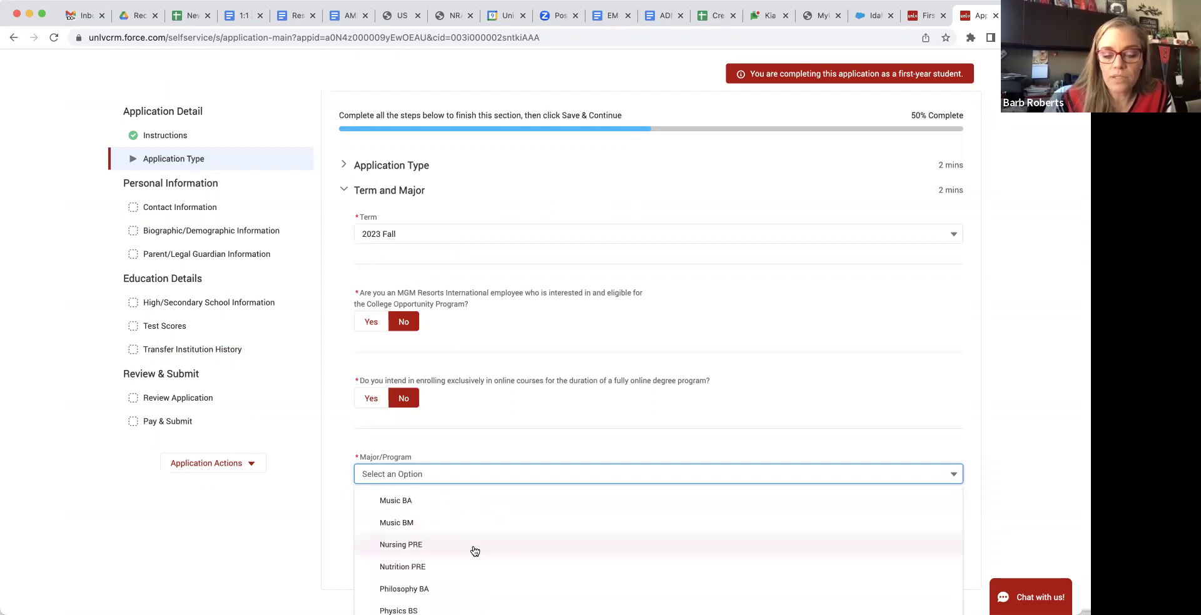
left_click(475, 551)
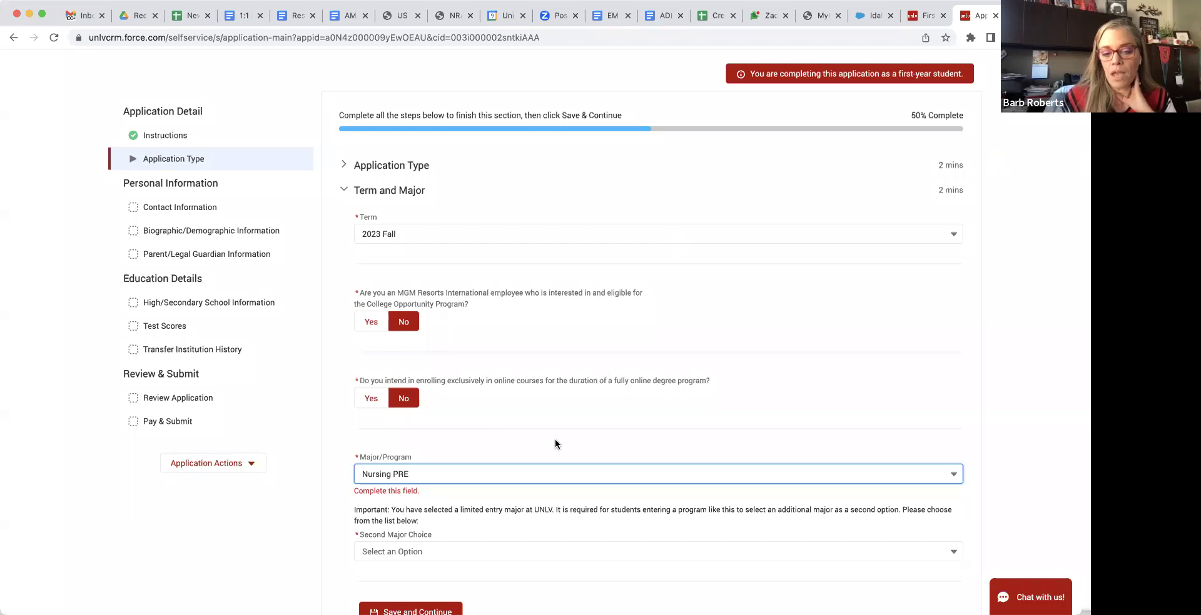
Check the second major choices offered for the Nursing PRE program
scroll(551, 453, "down", 2)
scroll(550, 456, "down", 1)
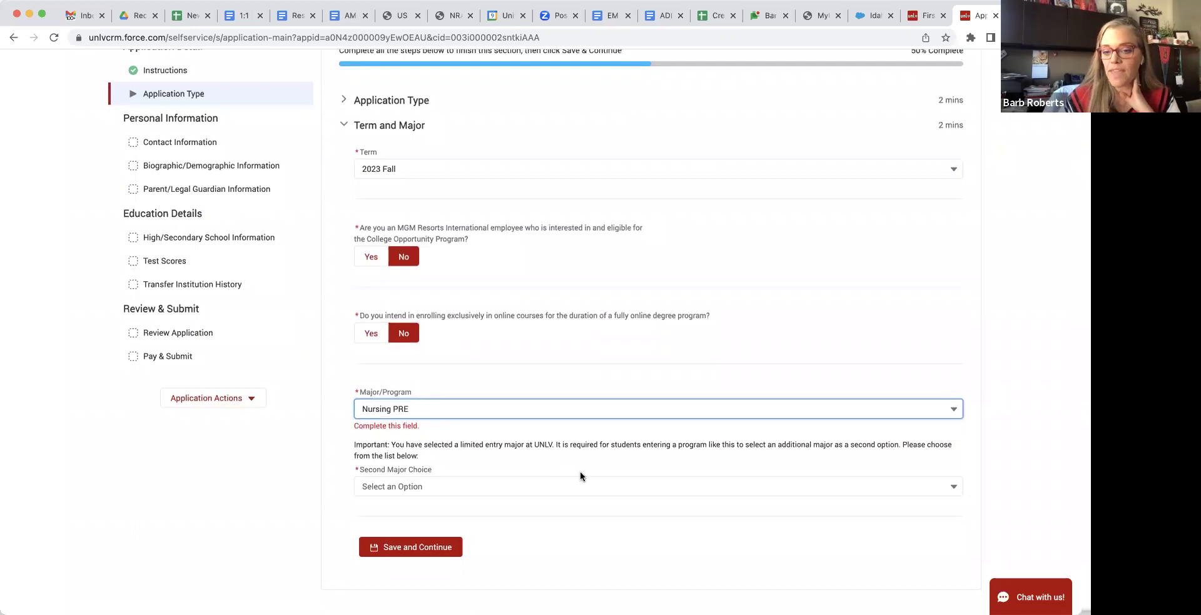
left_click(537, 495)
scroll(537, 541, "down", 2)
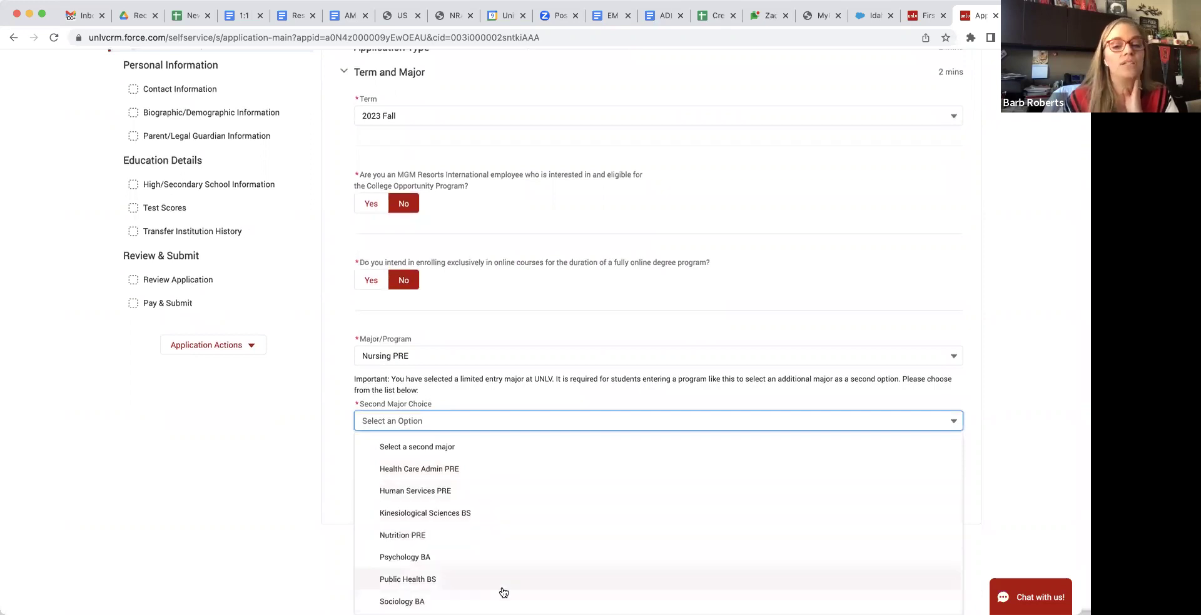
left_click(532, 362)
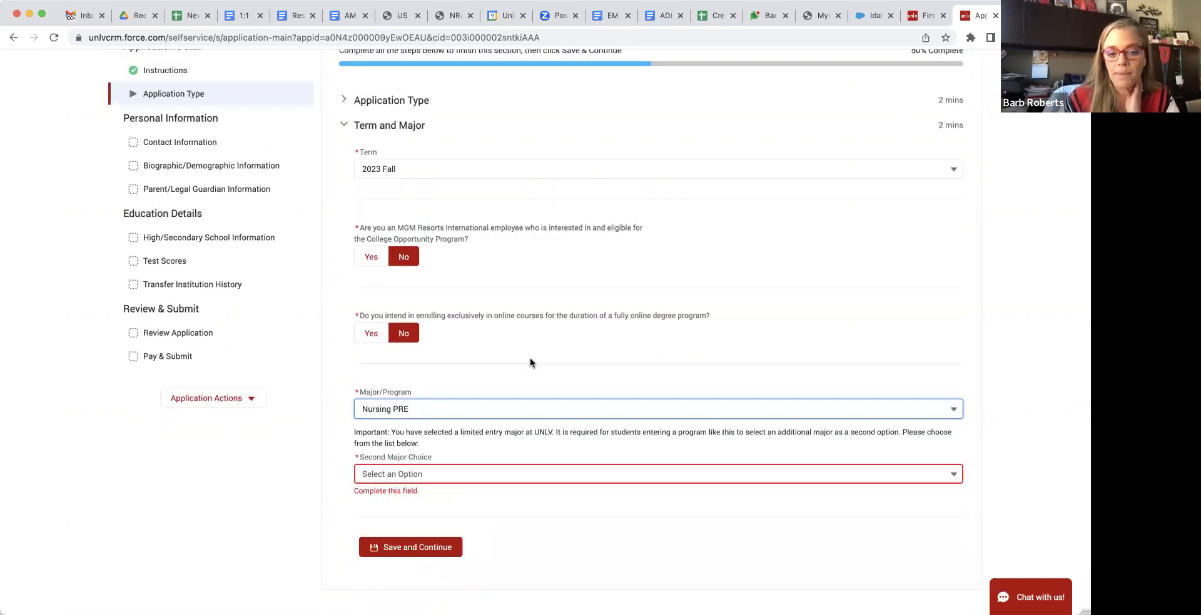
Change the major/program to Biological Sciences BS
left_click(502, 409)
scroll(479, 530, "down", 1)
scroll(481, 531, "up", 2)
scroll(481, 532, "up", 10)
scroll(481, 531, "up", 10)
scroll(481, 532, "up", 3)
left_click(486, 480)
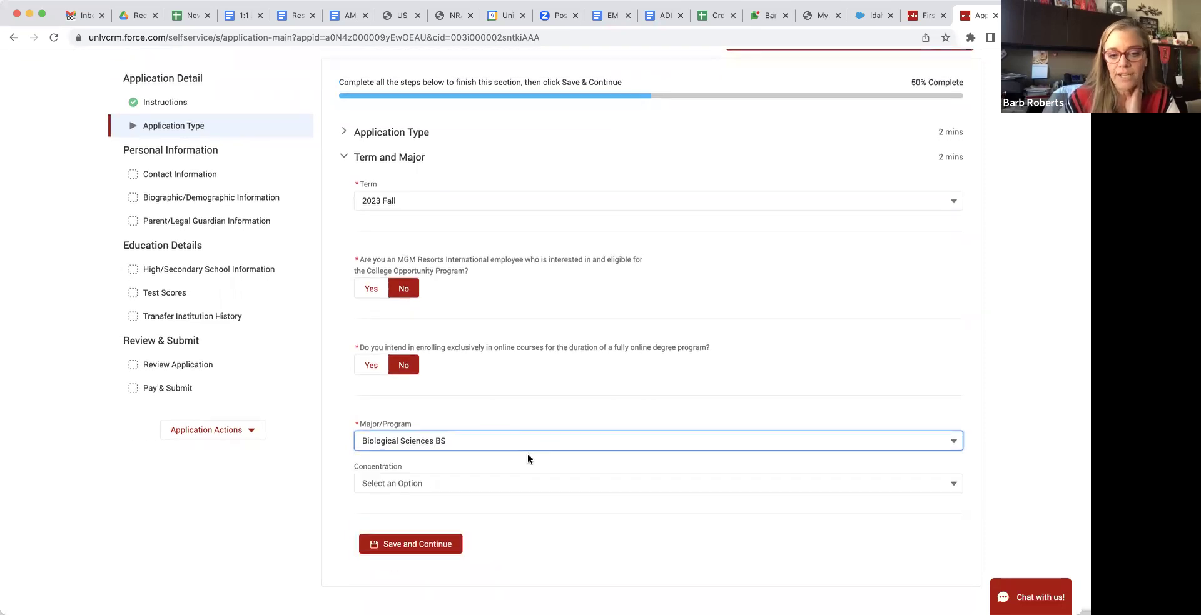
Set the concentration for Biological Sciences BS to Preprofessional and save the Term and Major section
left_click(517, 491)
left_click(516, 511)
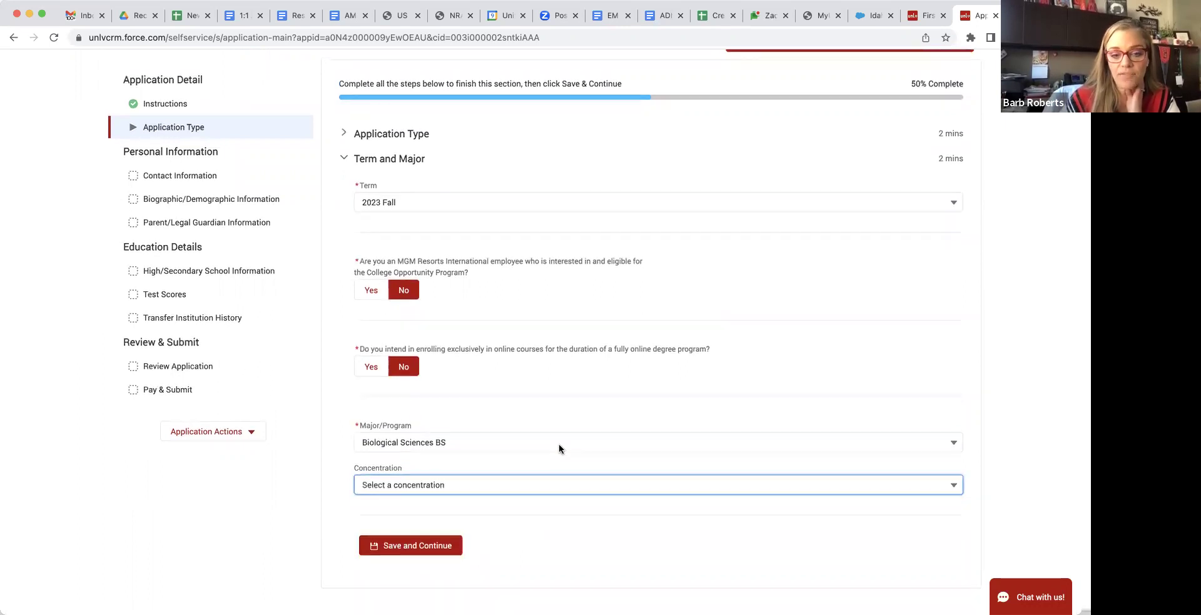
left_click(462, 483)
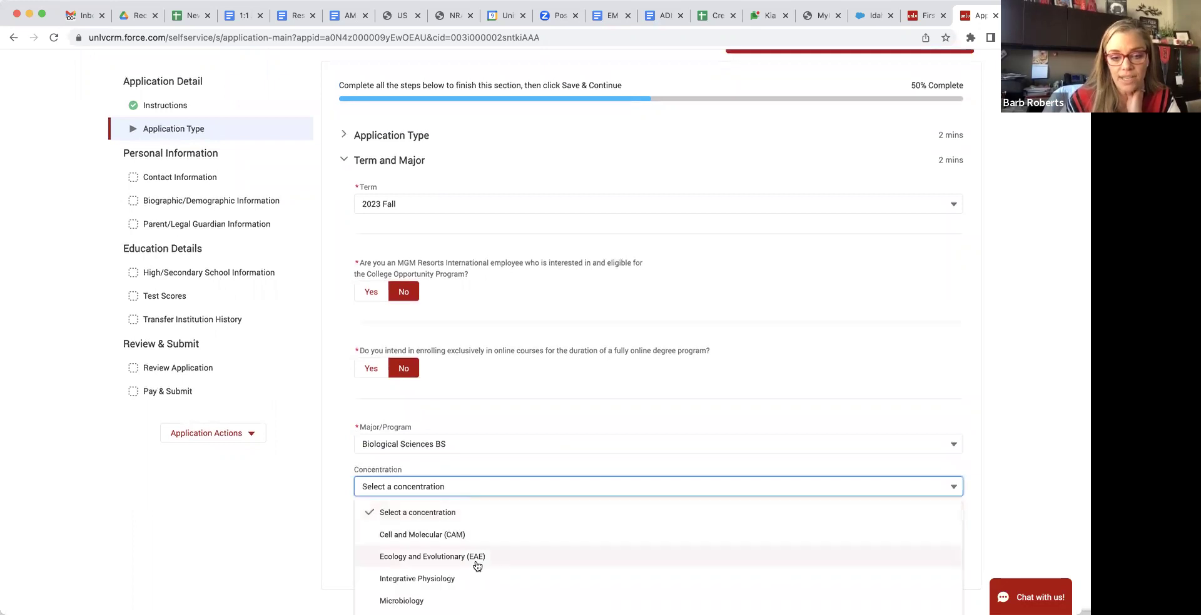
scroll(477, 566, "down", 1)
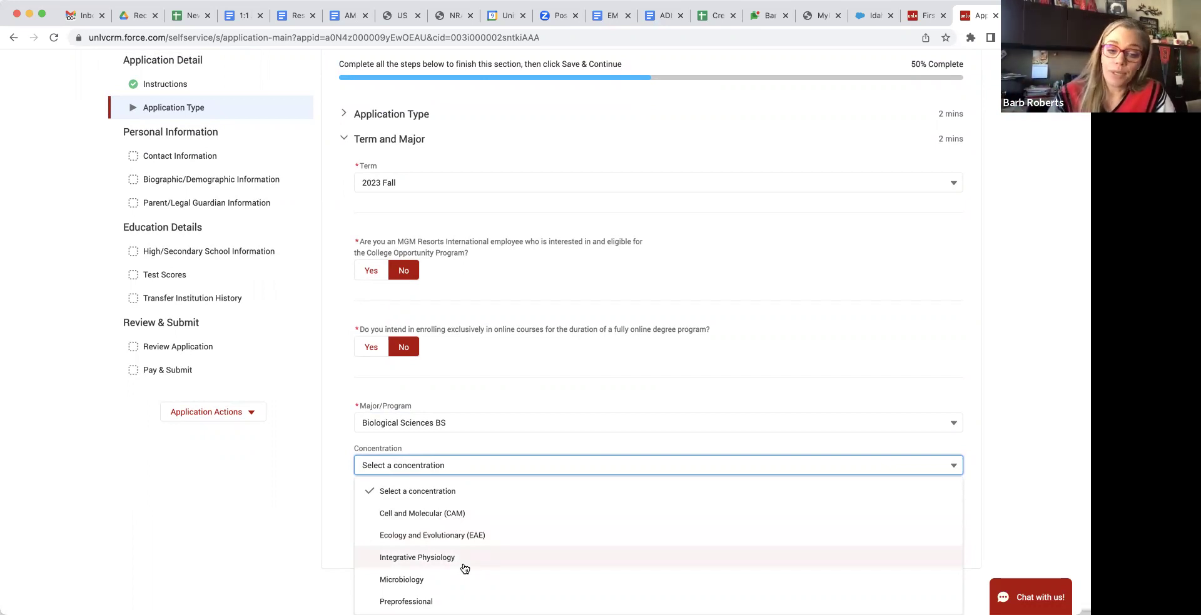
left_click(448, 599)
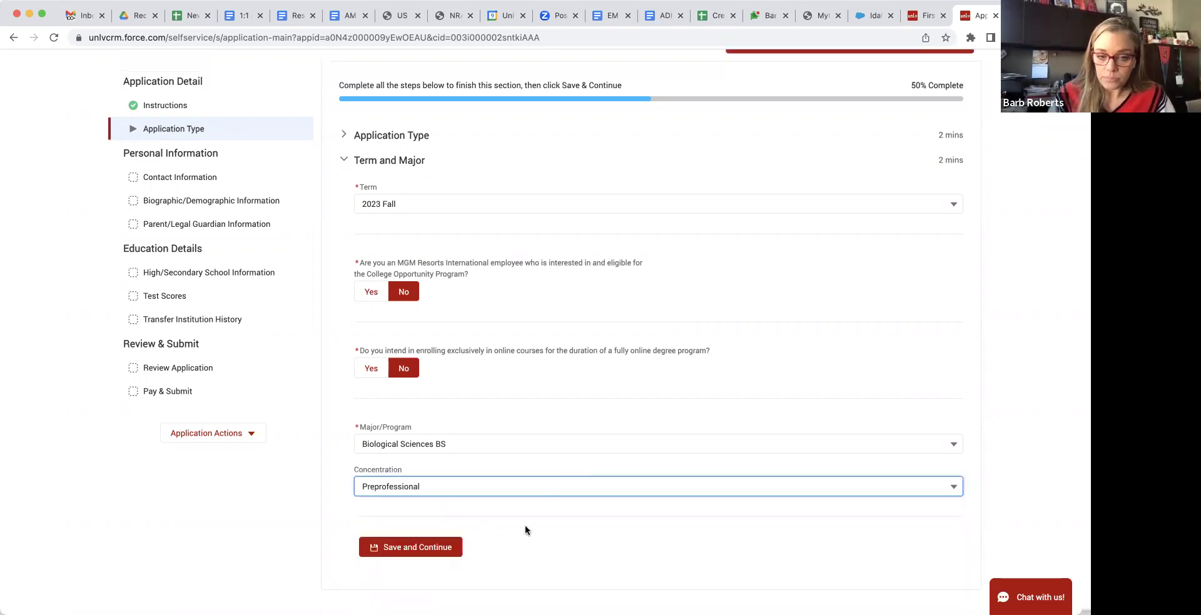
left_click(415, 548)
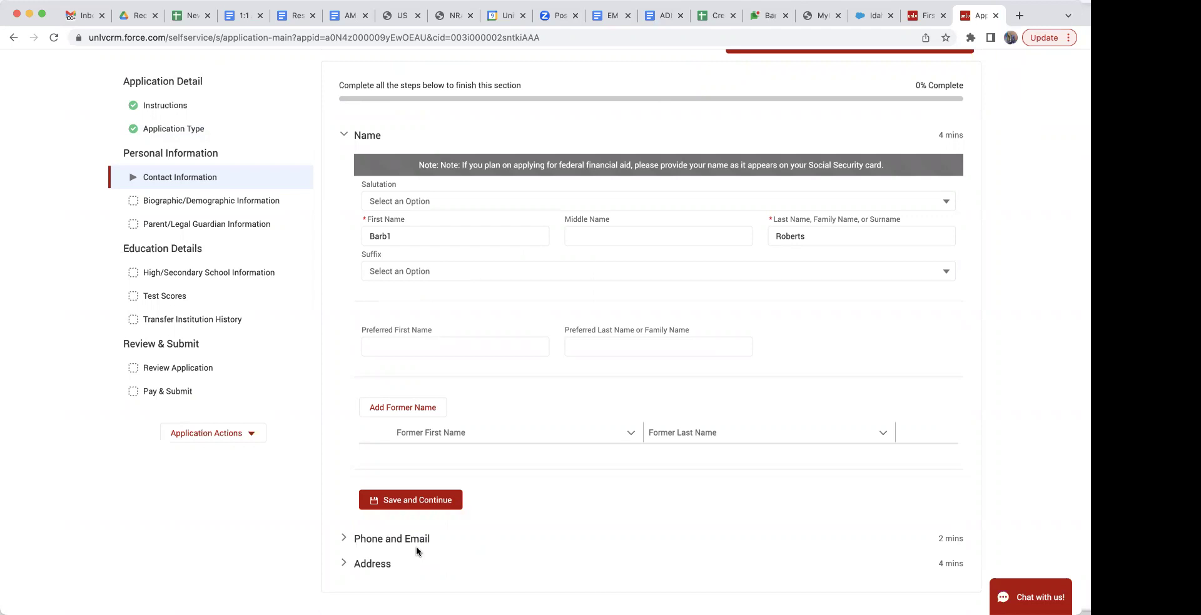
Return from Contact Information to the Application Type page and reopen its Term and Major section
scroll(460, 393, "up", 3)
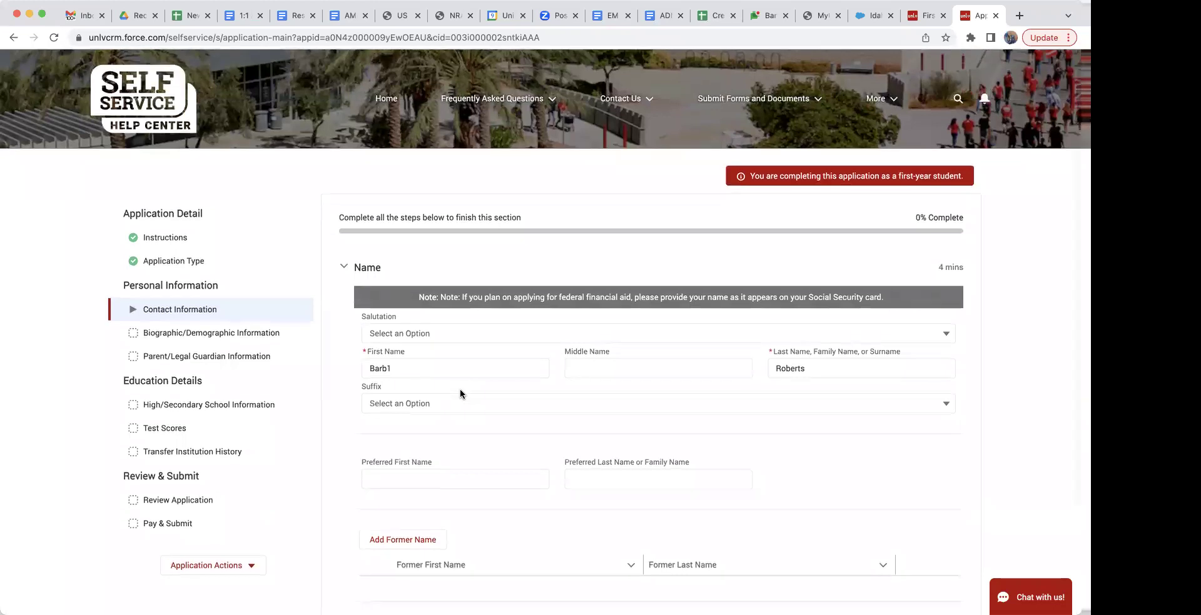
scroll(461, 393, "down", 3)
scroll(461, 393, "up", 2)
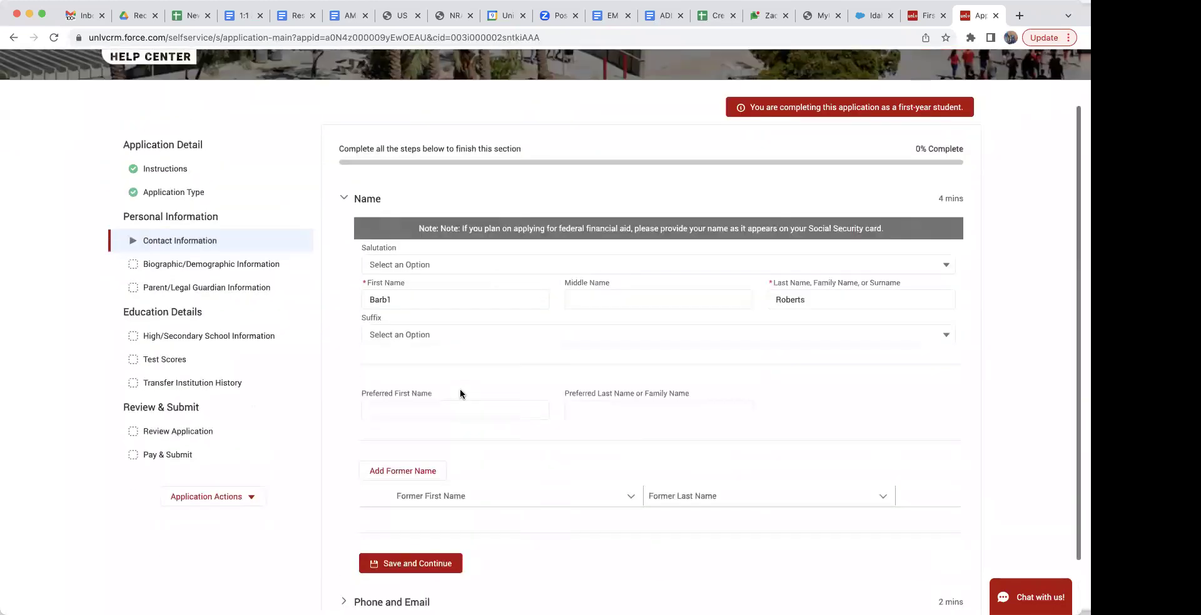
scroll(411, 436, "down", 3)
scroll(411, 436, "up", 5)
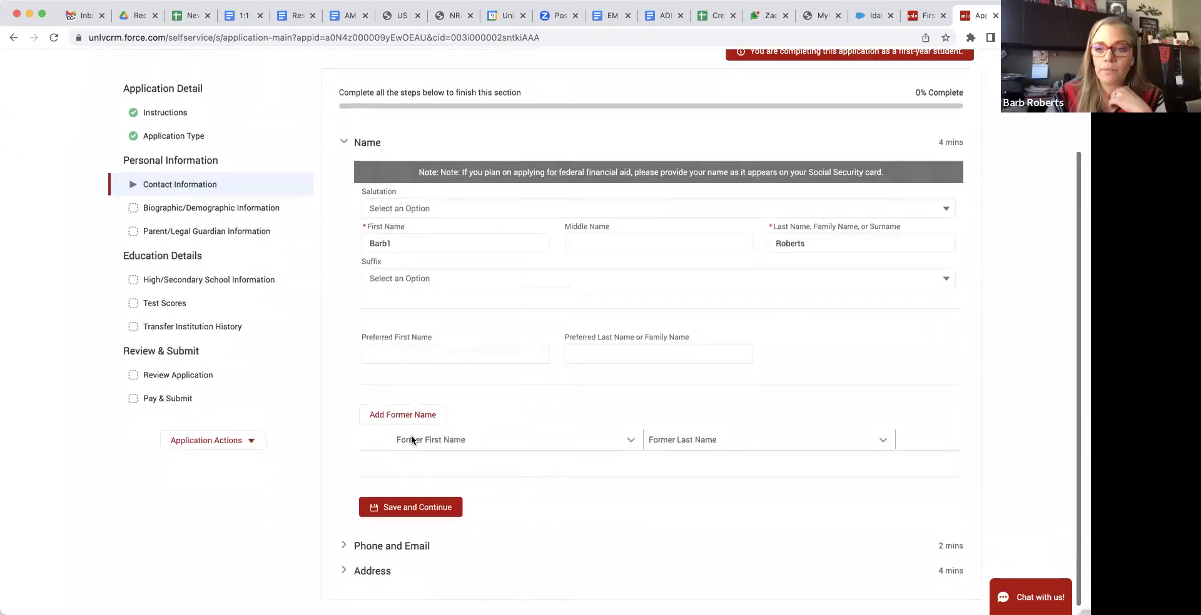
left_click(187, 262)
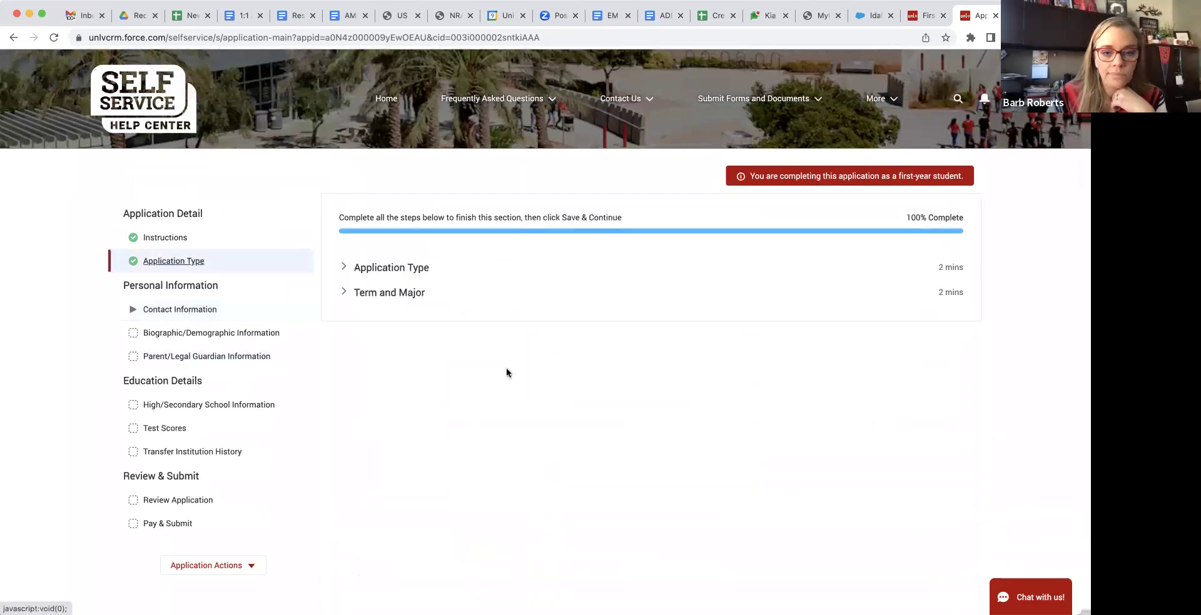
left_click(404, 293)
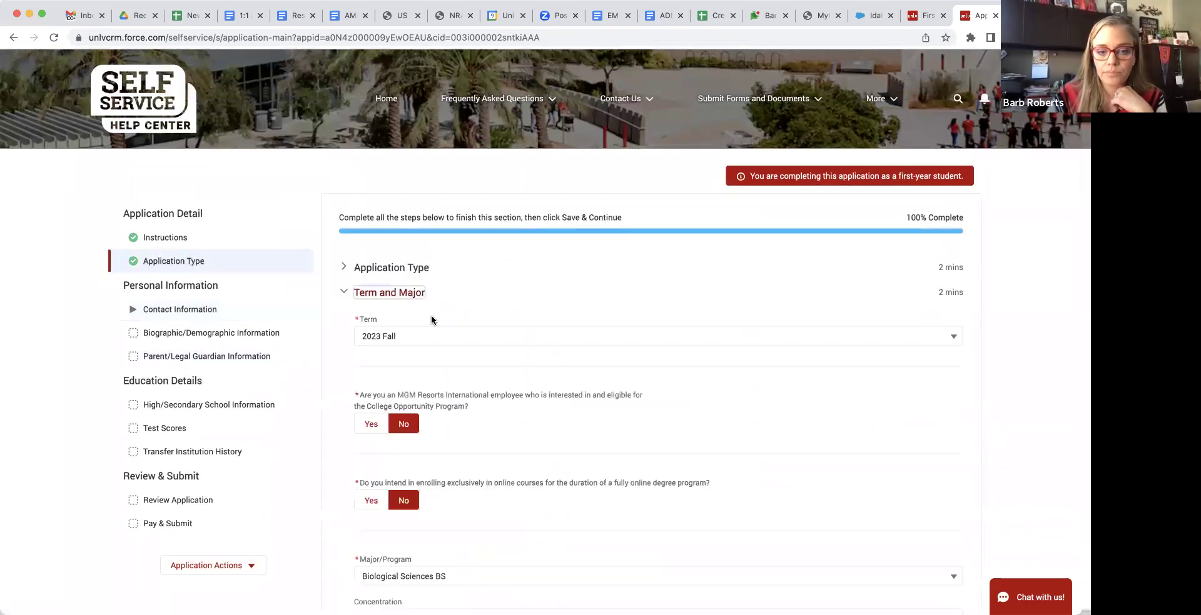
scroll(465, 382, "down", 2)
left_click(467, 444)
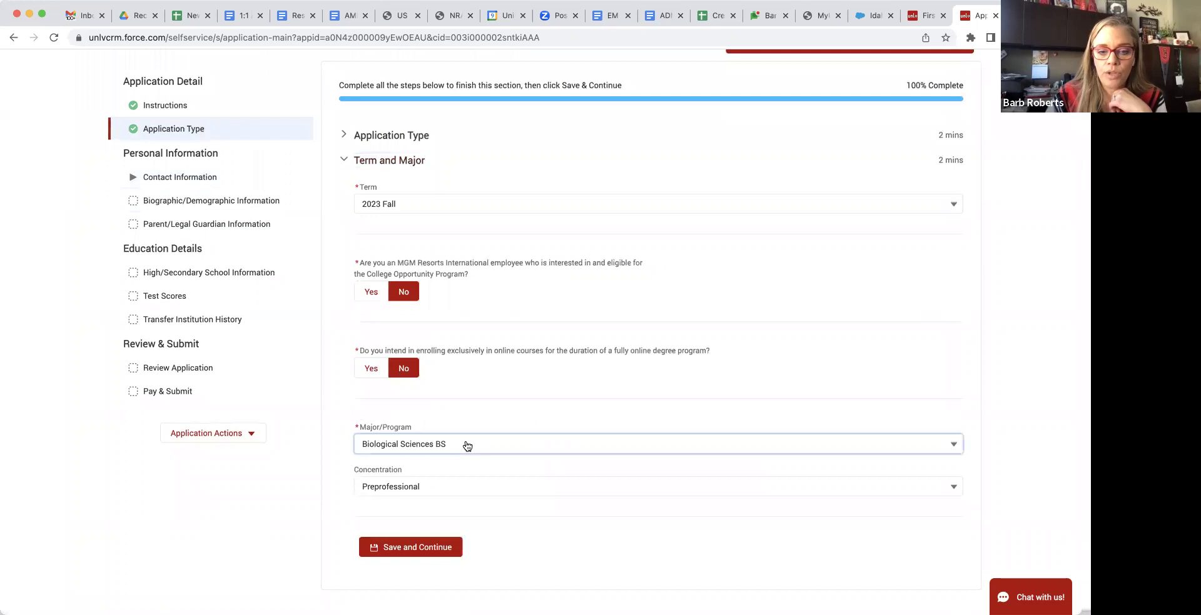
left_click(534, 388)
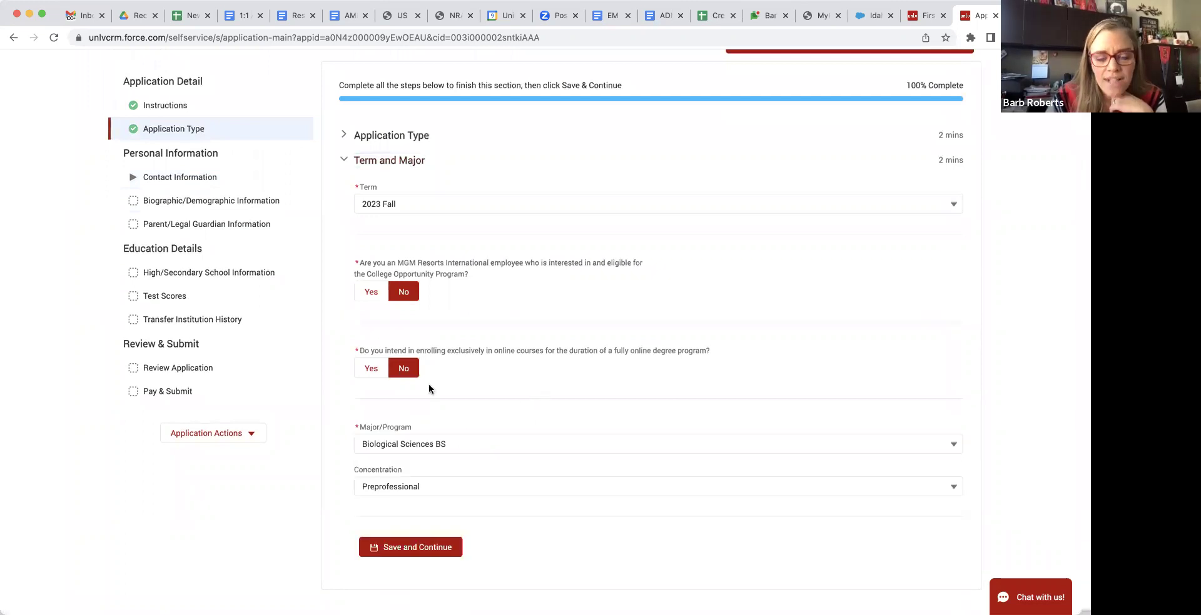
Answer Yes to enrolling exclusively in online courses, choose Hospitality Management BS as the major and check its concentrations
left_click(371, 369)
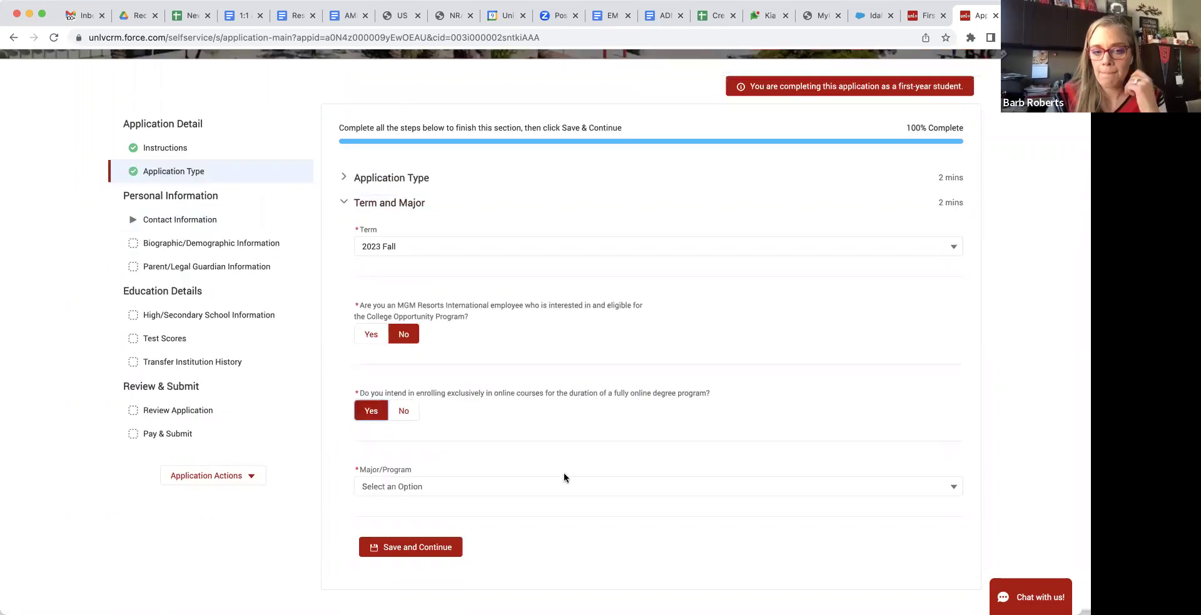
left_click(555, 489)
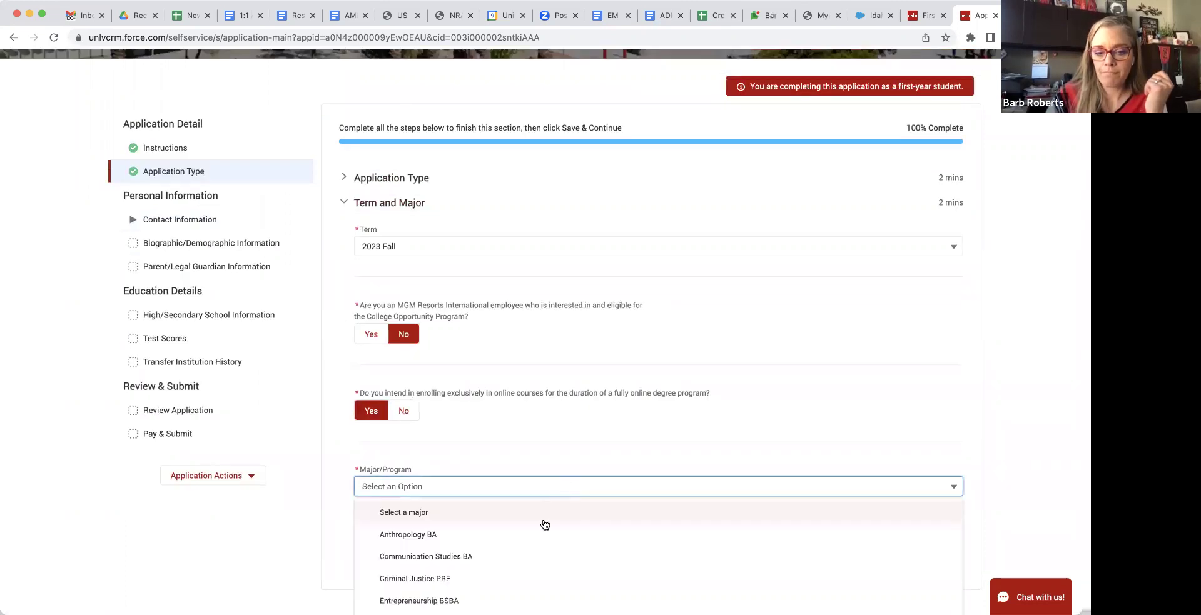
scroll(541, 525, "down", 3)
left_click(501, 514)
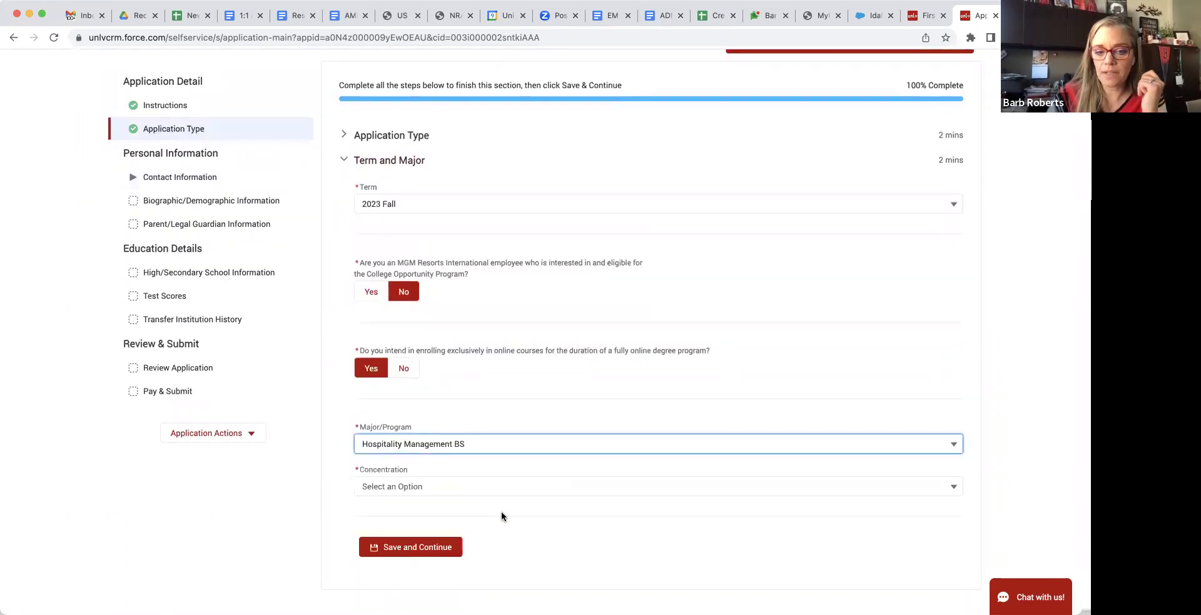
left_click(519, 488)
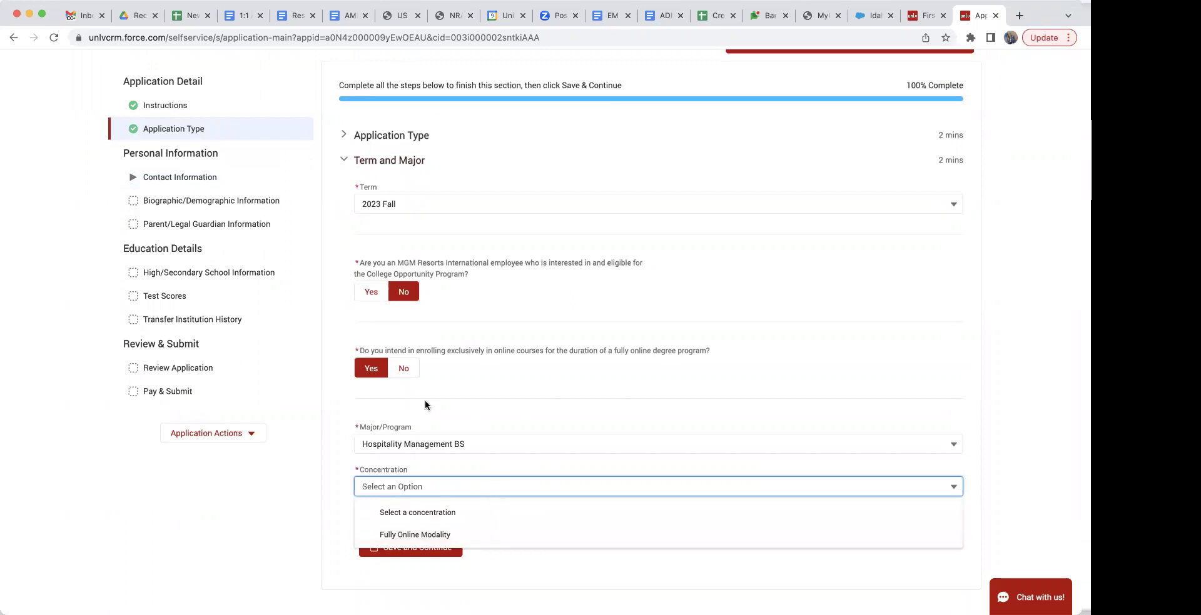
Change the exclusively online answer to No, choose the Gaming Management concentration and save the Term and Major section
left_click(408, 370)
left_click(408, 369)
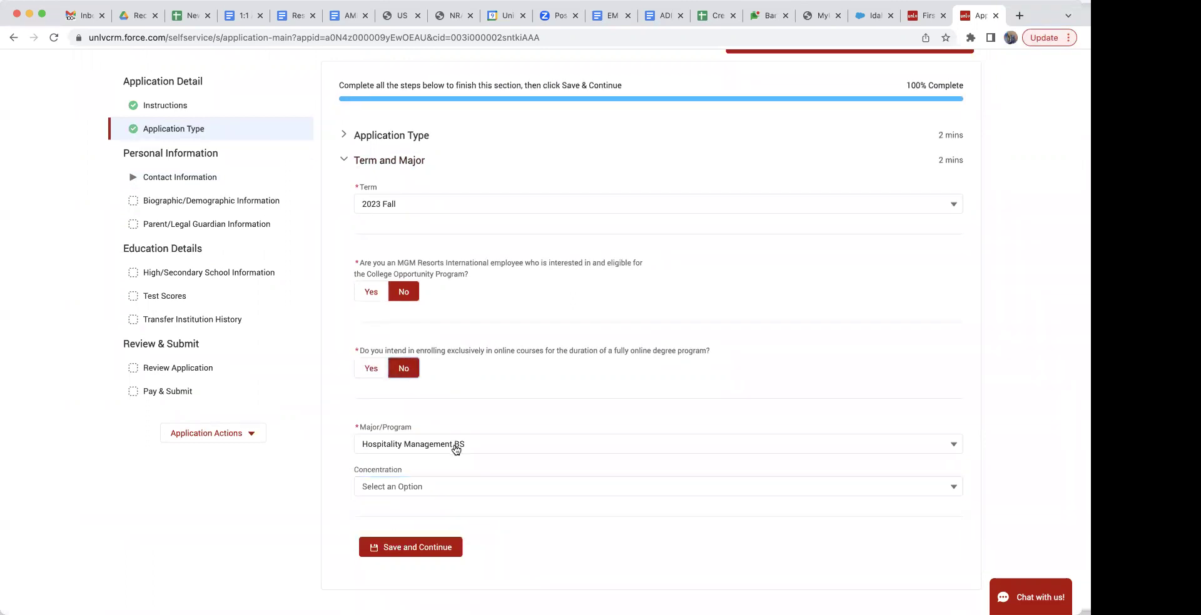
left_click(456, 447)
left_click(478, 413)
left_click(461, 492)
left_click(458, 557)
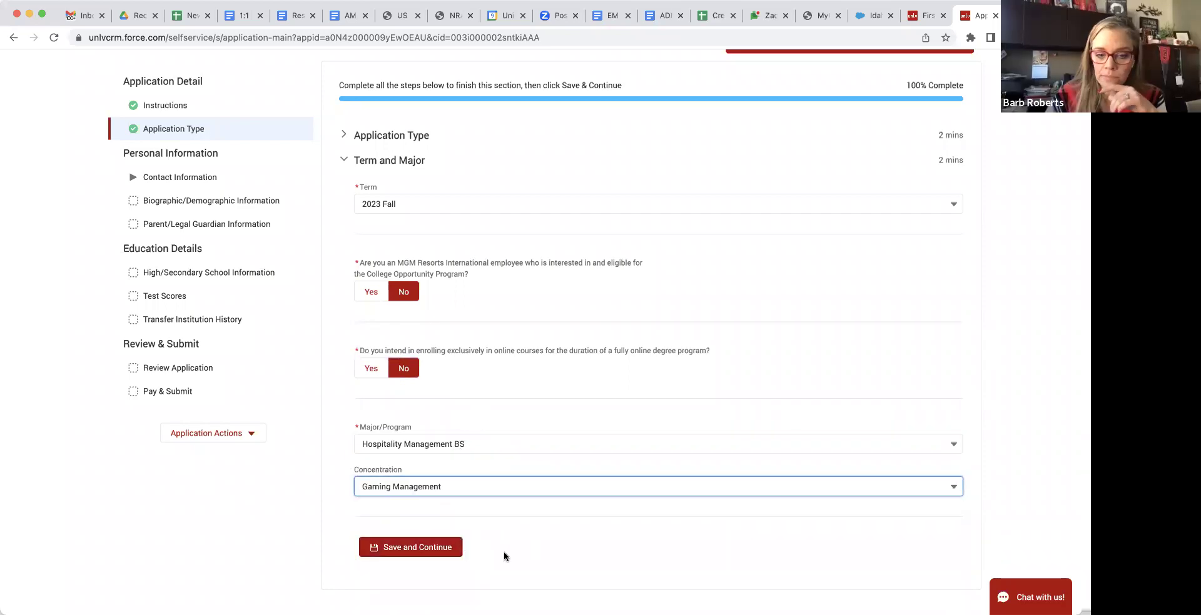
left_click(406, 555)
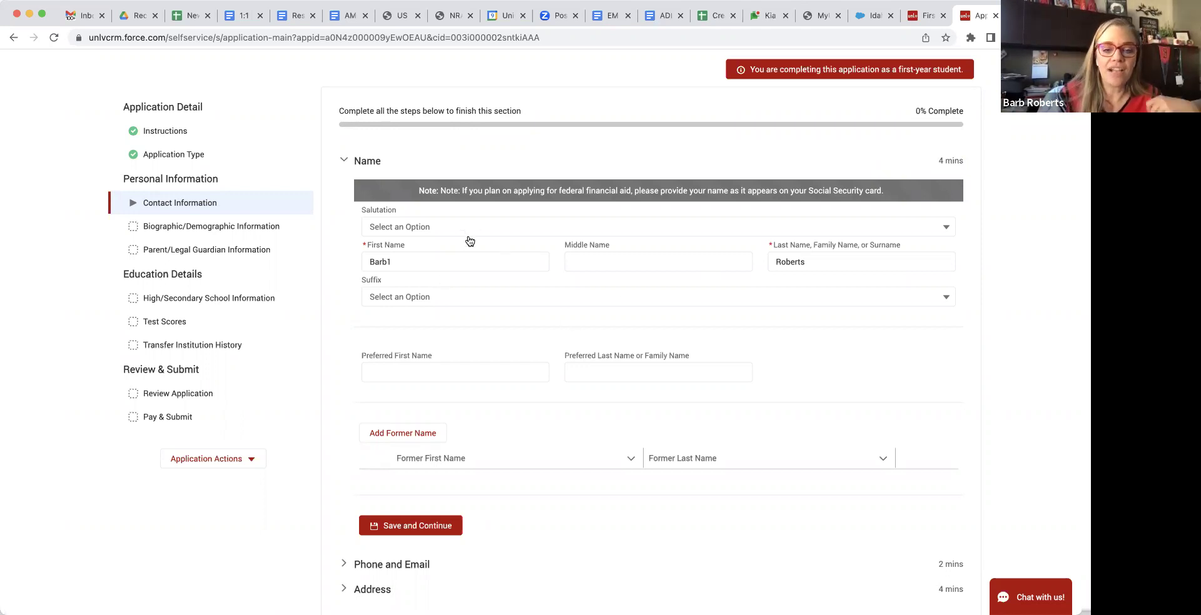
Check the preferred first name field and save the Name section of the contact information
scroll(465, 300, "down", 1)
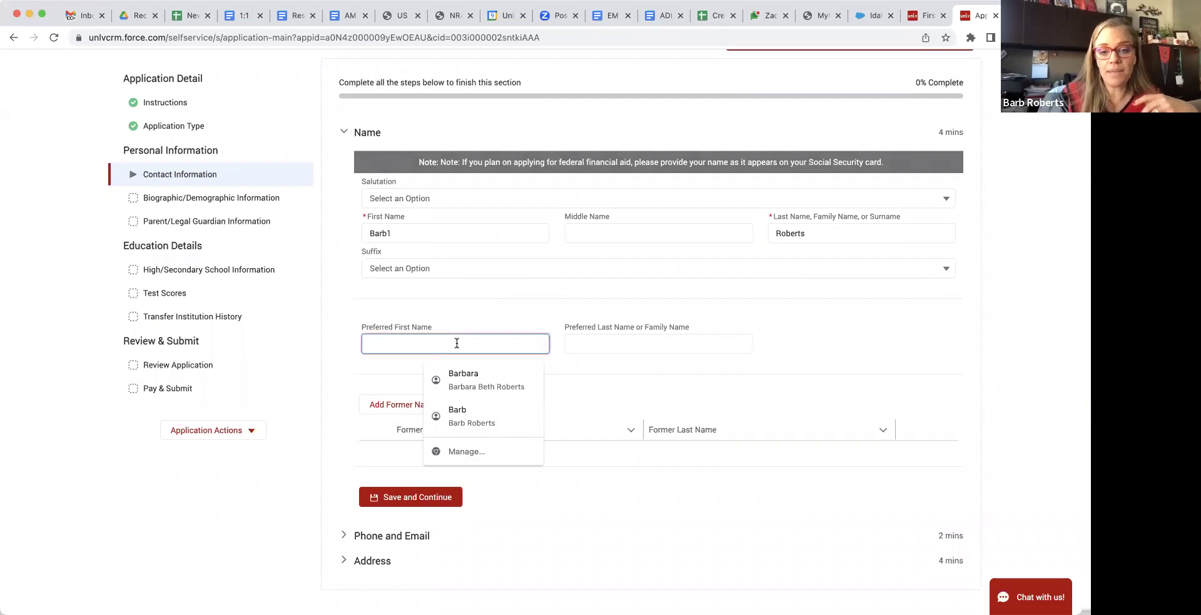
left_click(478, 313)
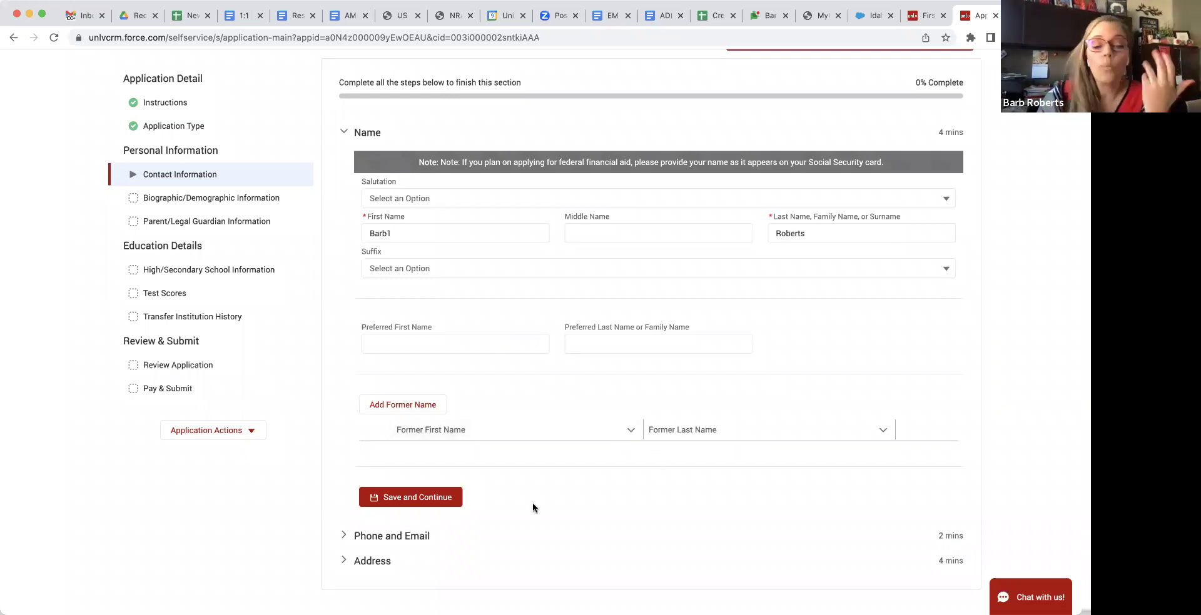
left_click(387, 498)
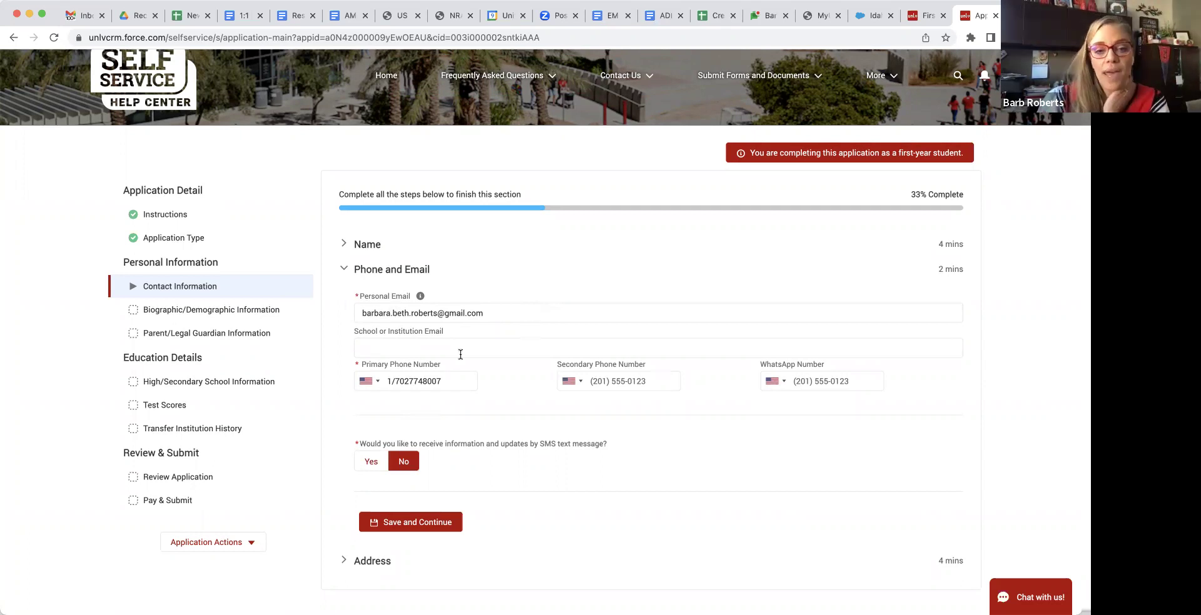
Examine the personal email and the school or institution email fields in the Phone and Email section
mouse_move(421, 299)
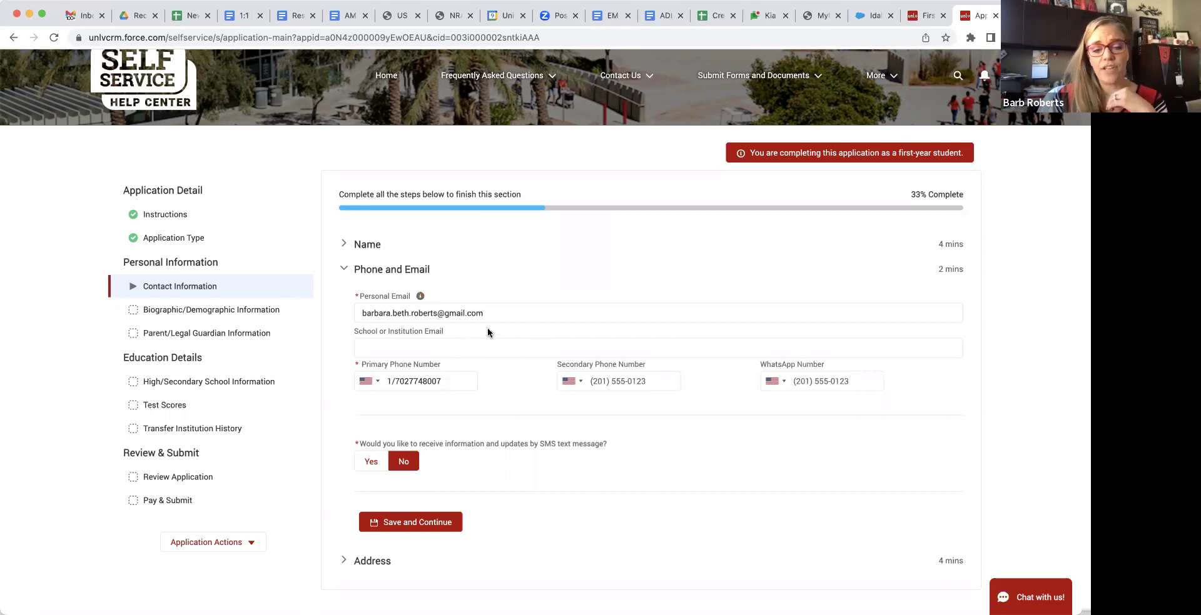
left_click_drag(457, 330, 335, 334)
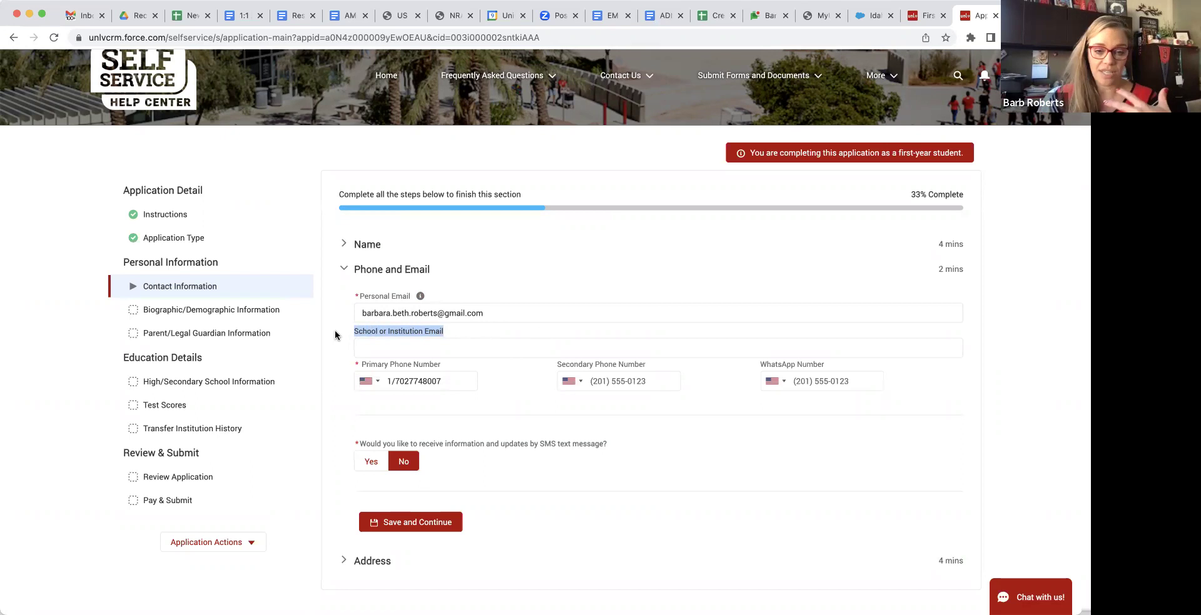
left_click(550, 315)
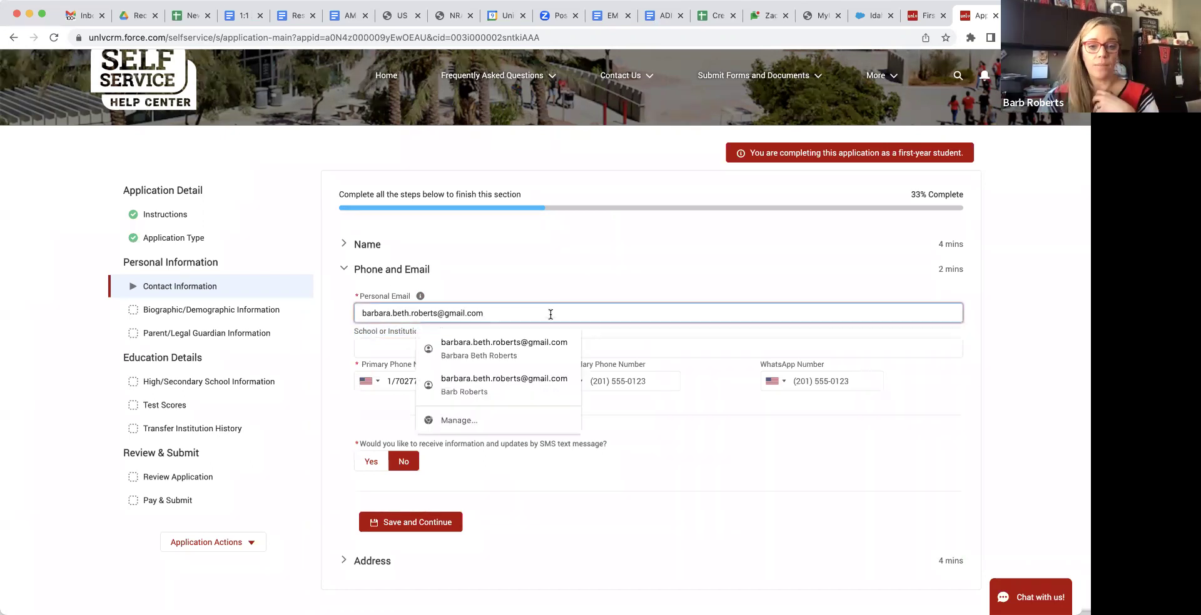
left_click(554, 271)
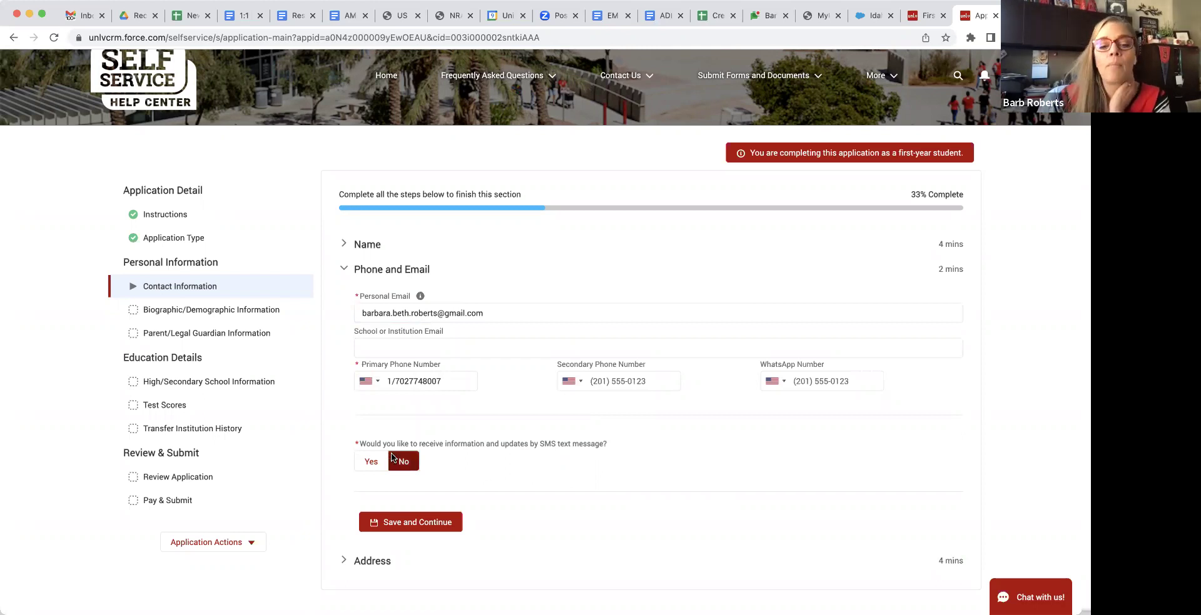
Try to save the Phone and Email section with SMS updates set to Yes and no text message number
left_click(371, 464)
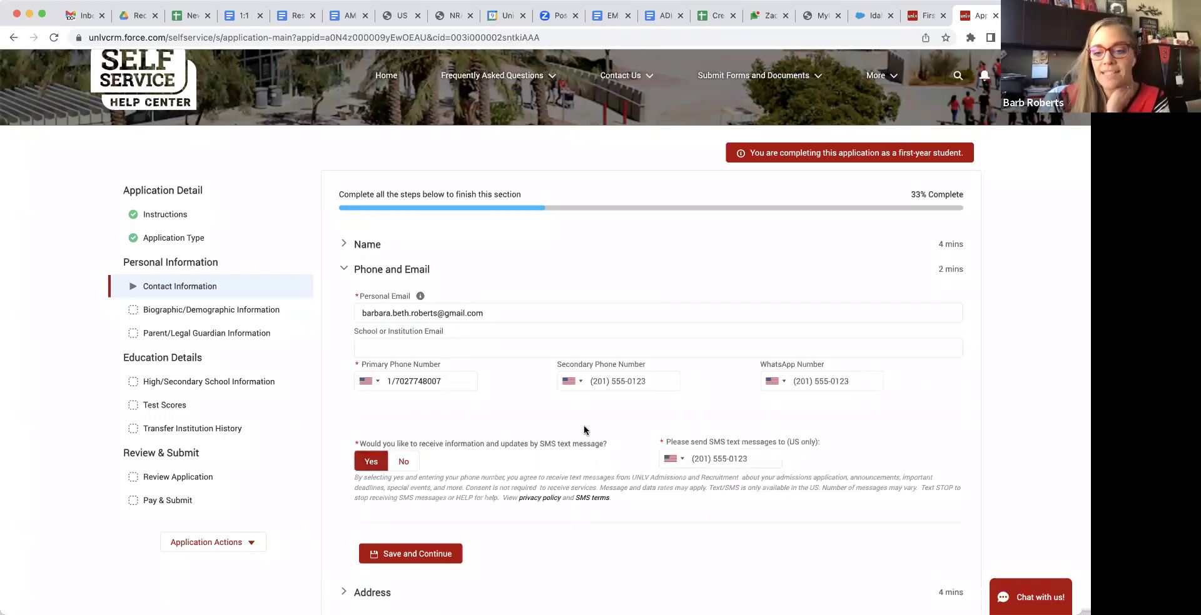
scroll(657, 429, "down", 1)
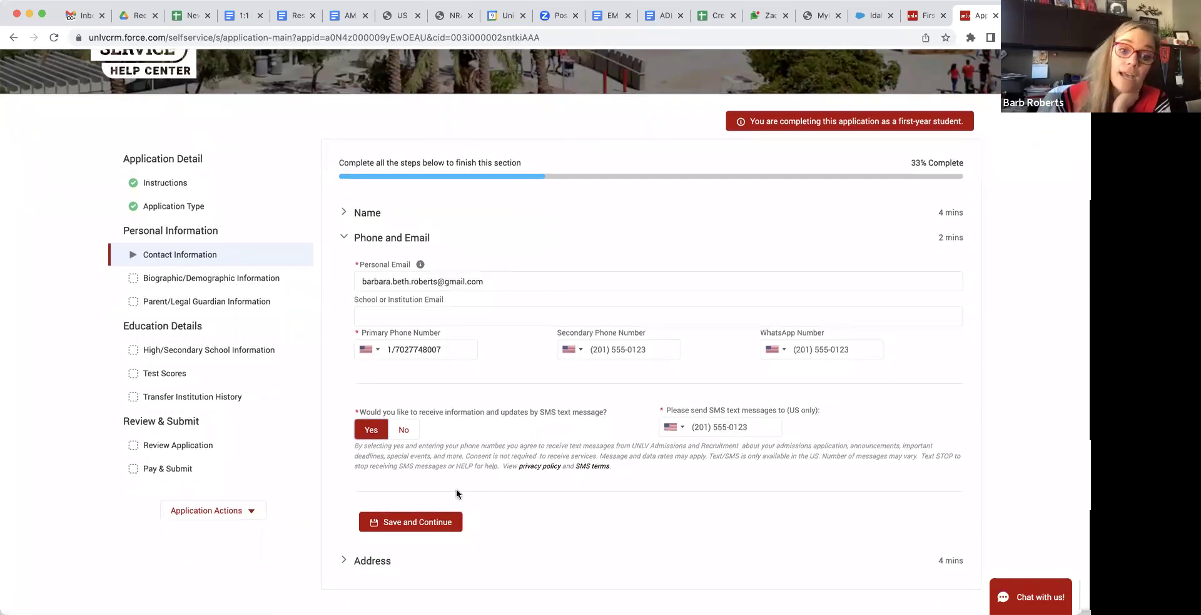
left_click(436, 524)
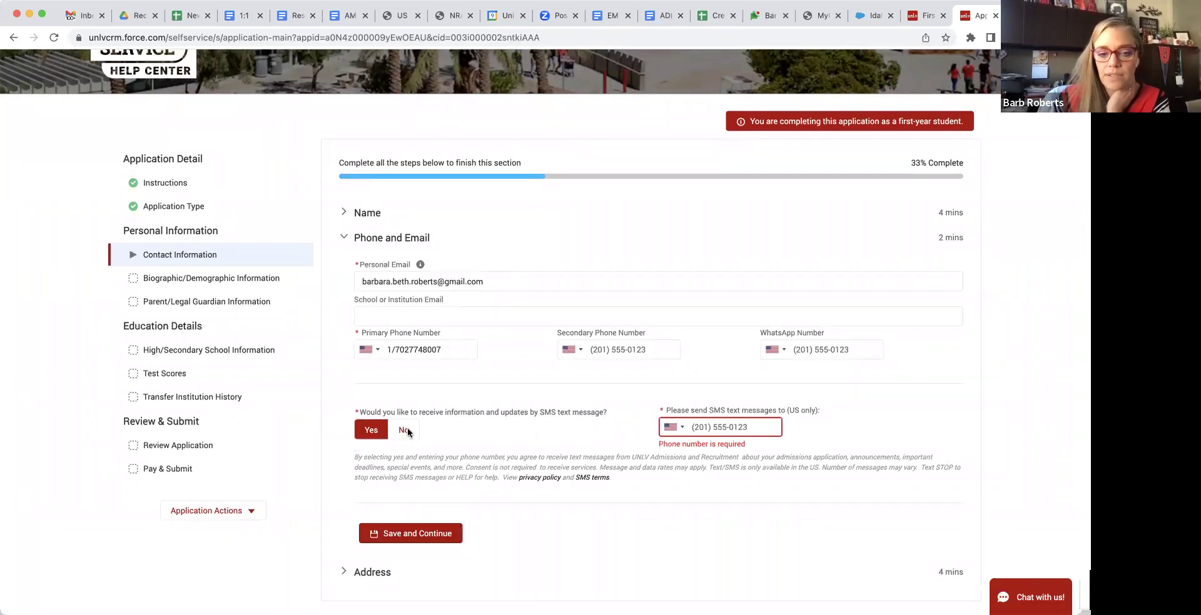
Answer No to receiving SMS text updates and save the Phone and Email section
left_click(405, 430)
left_click(424, 524)
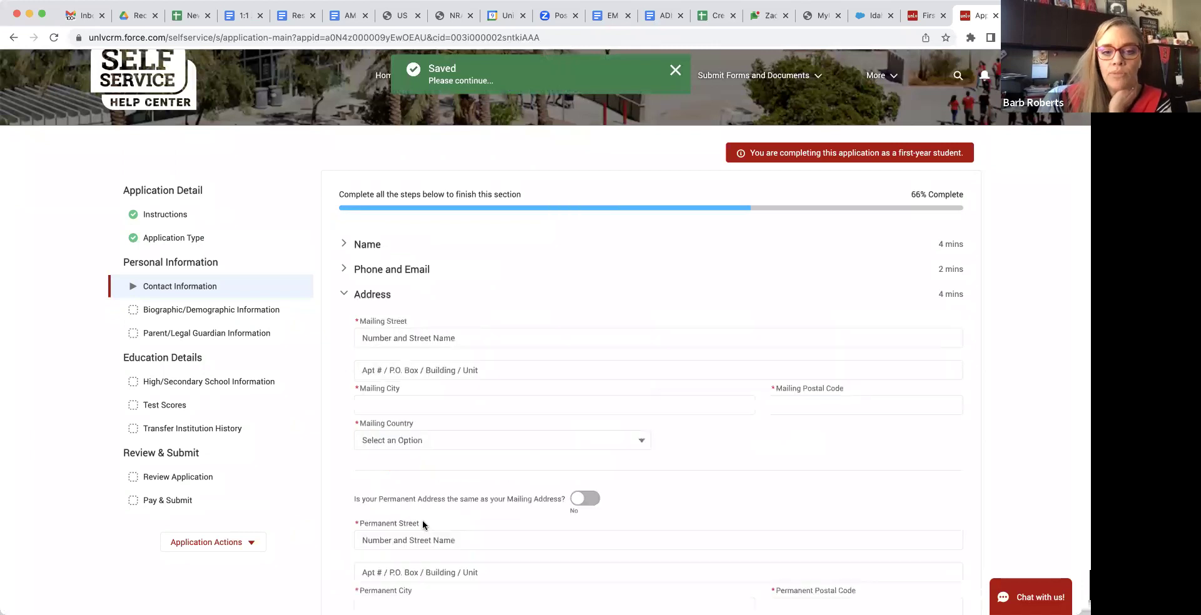
Fill in the mailing address, answer No to the permanent address being the same, and save the Address section
scroll(442, 427, "down", 2)
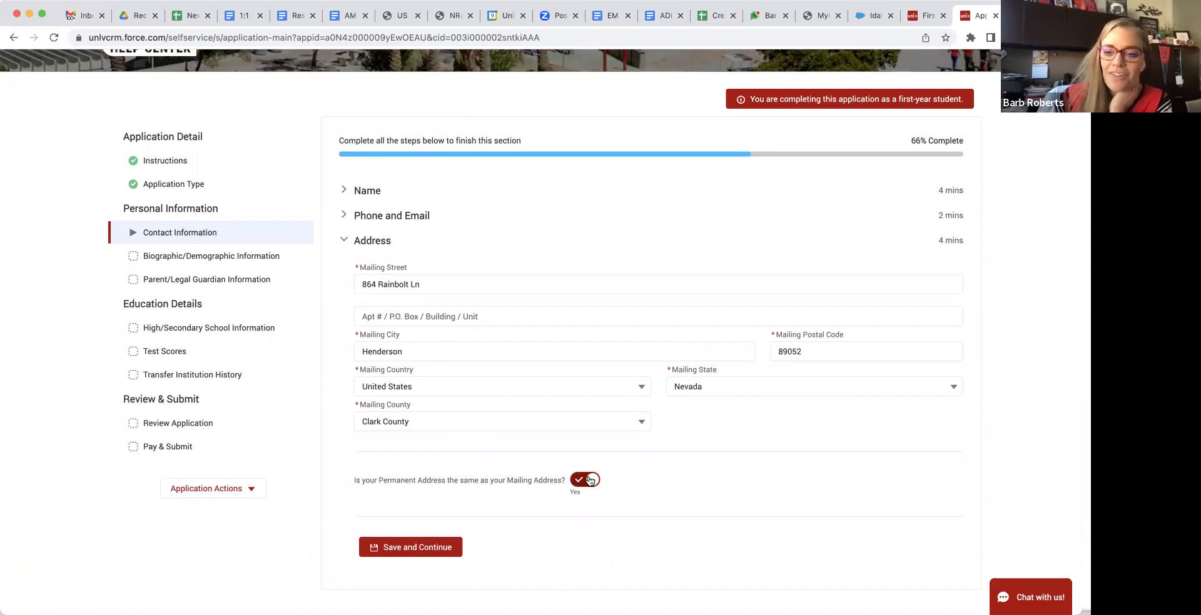
left_click(589, 481)
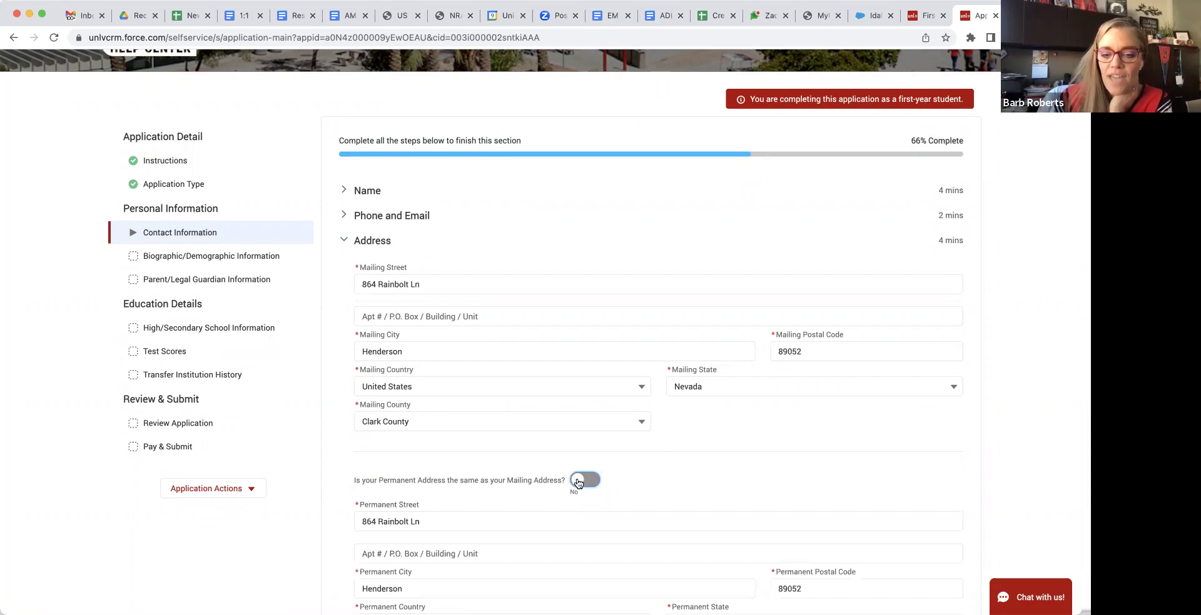
scroll(578, 483, "down", 3)
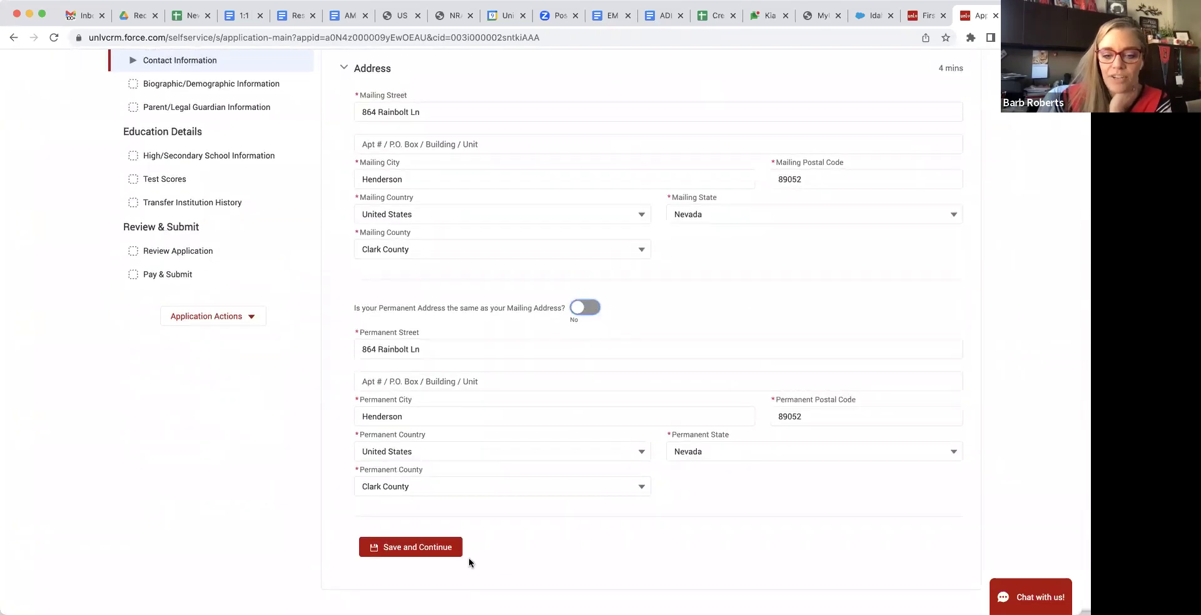
left_click(423, 549)
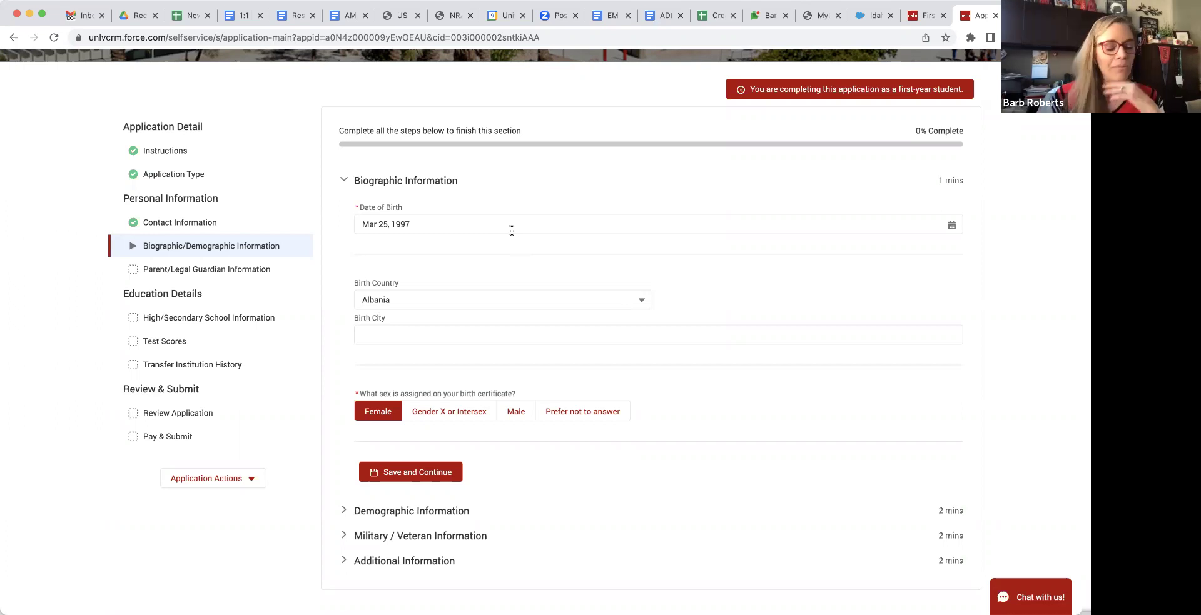
Look through the Birth Country options in the Biographic Information section without changing the selected country
left_click(450, 303)
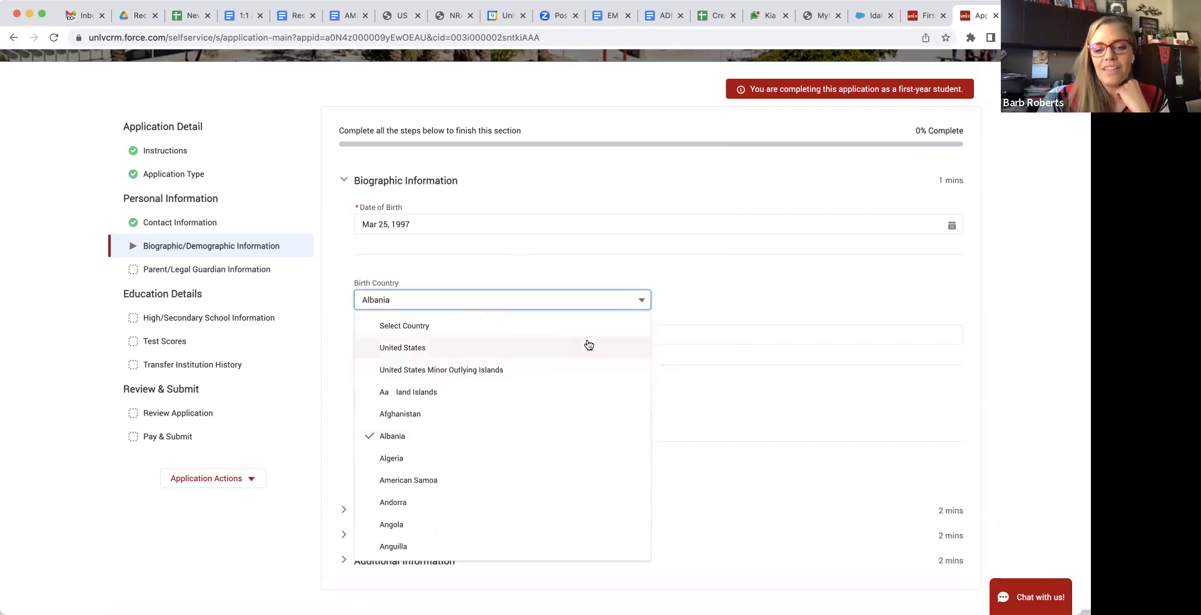
scroll(471, 518, "down", 7)
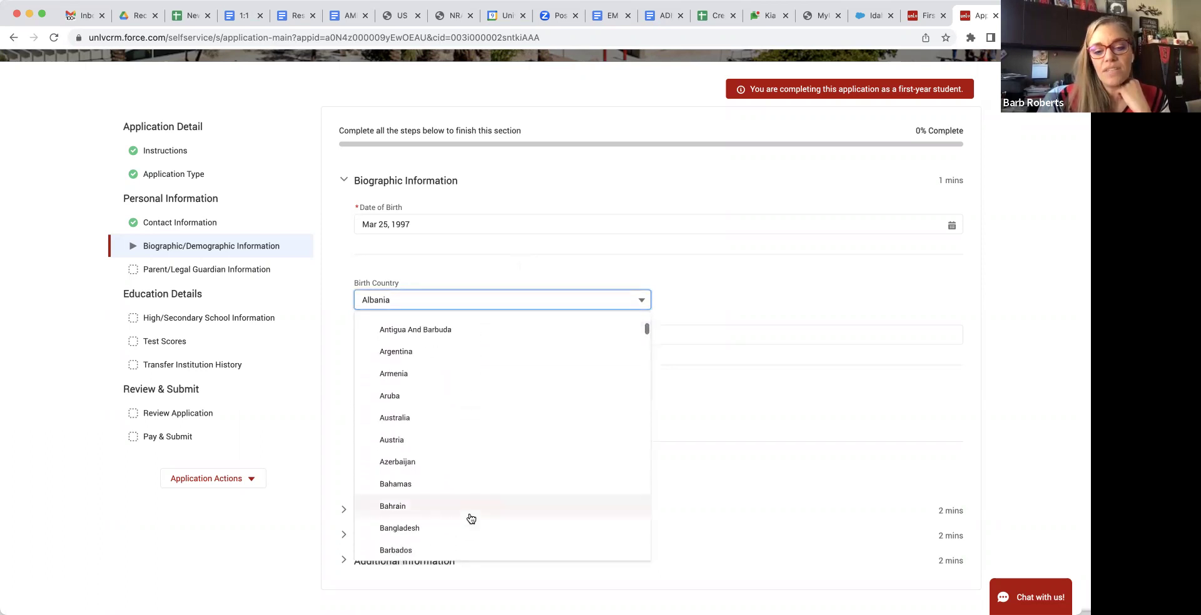
scroll(471, 518, "up", 10)
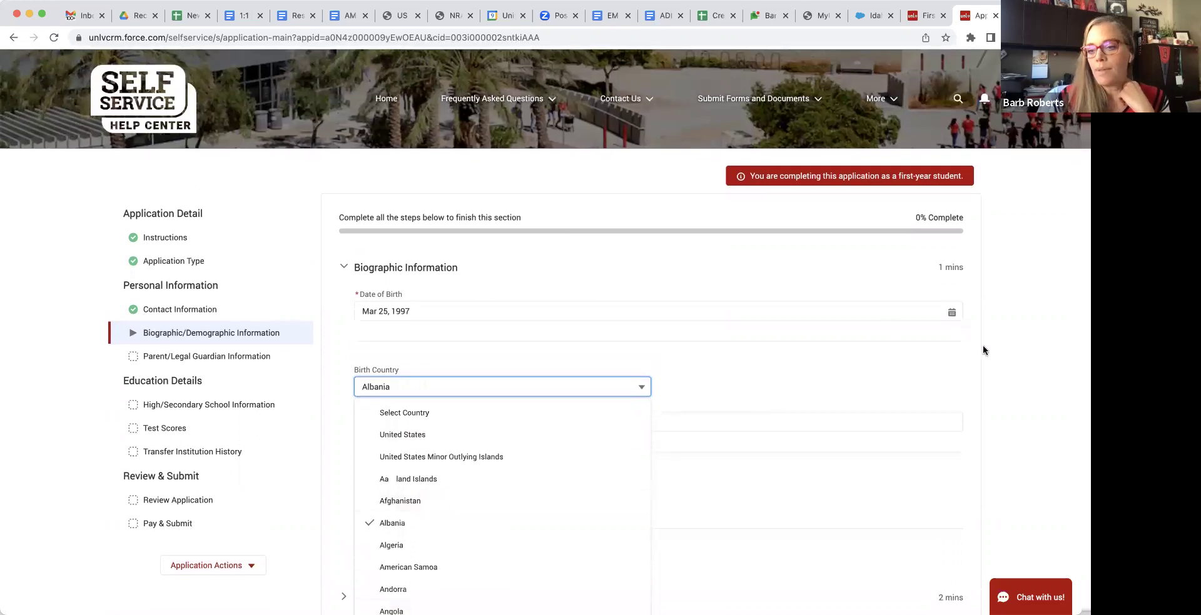
scroll(1006, 351, "down", 1)
scroll(1006, 351, "down", 2)
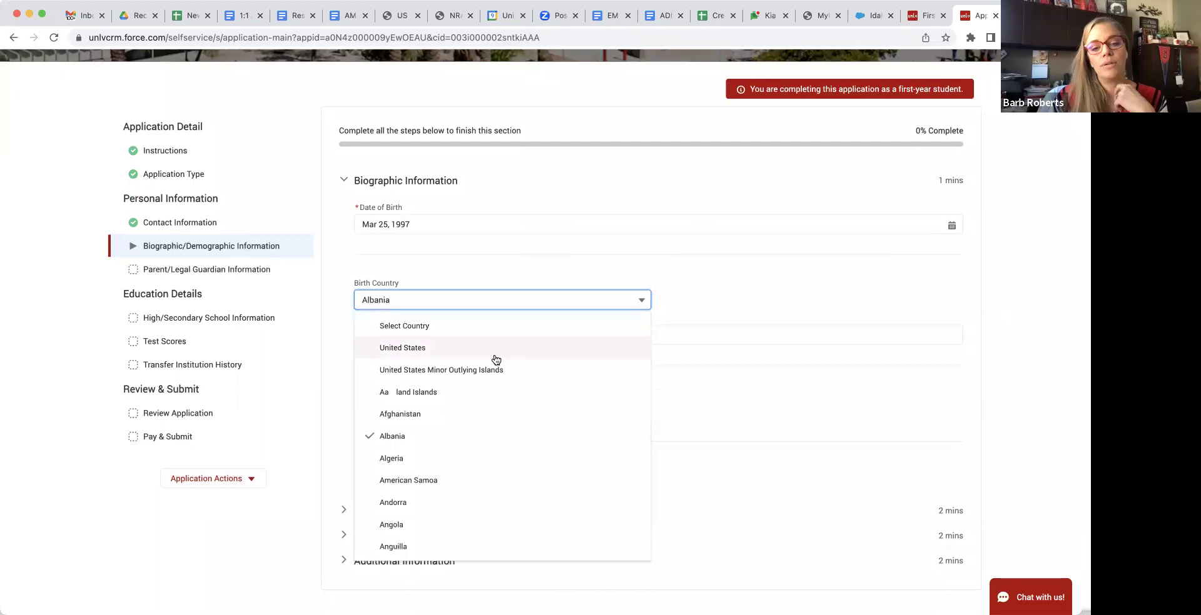
left_click(775, 297)
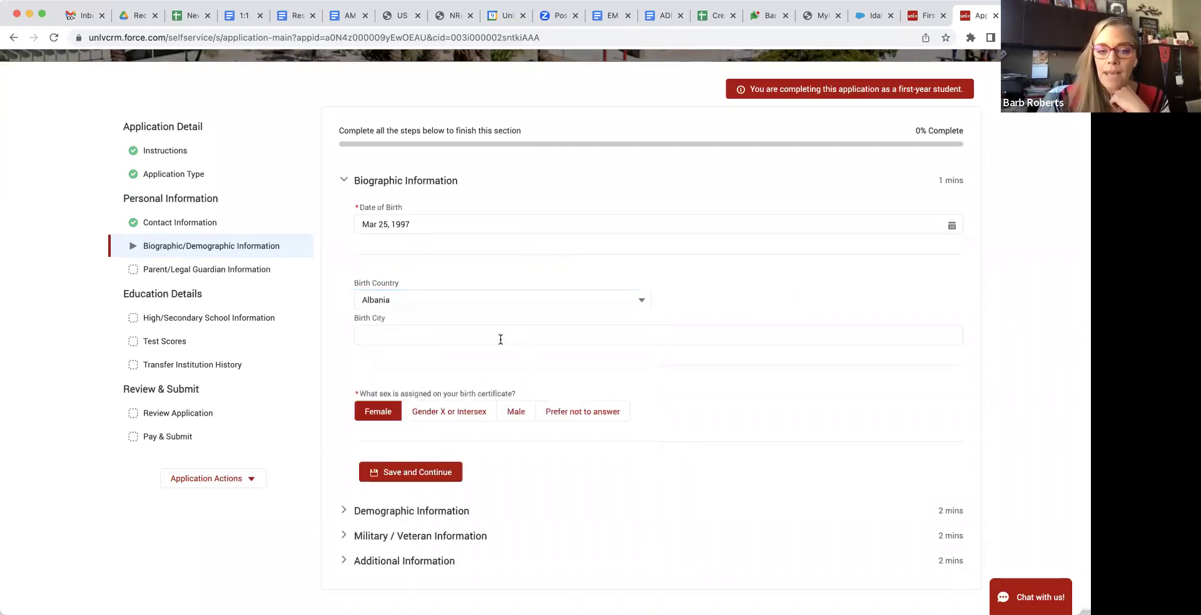
Leave the birth city blank and save the Biographic Information section
scroll(432, 376, "down", 1)
scroll(402, 396, "up", 1)
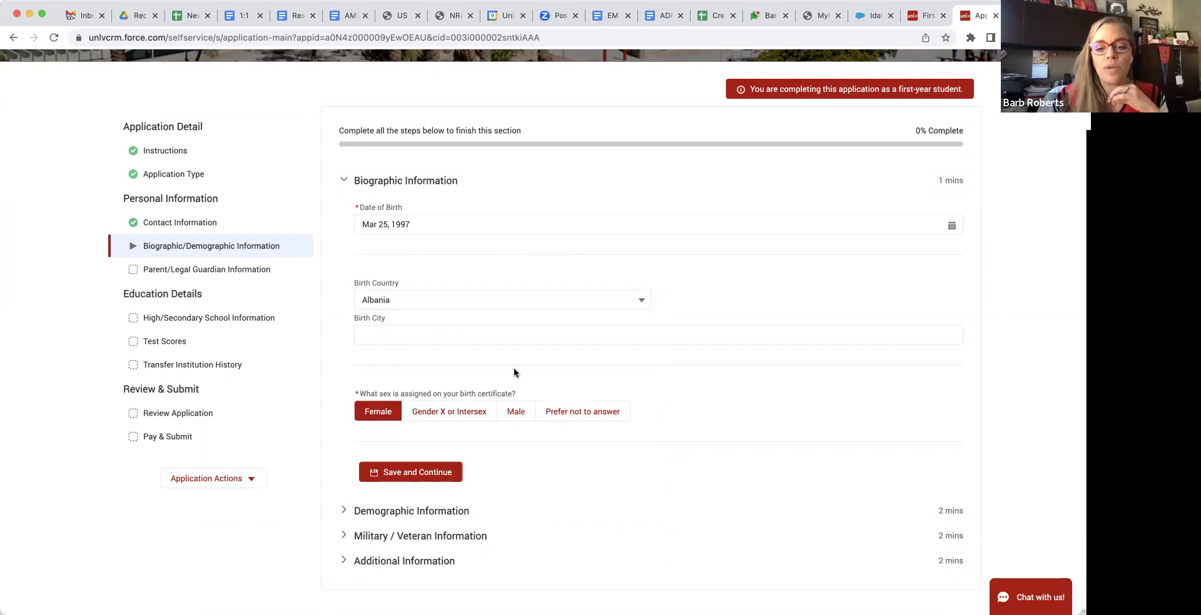
scroll(429, 459, "down", 1)
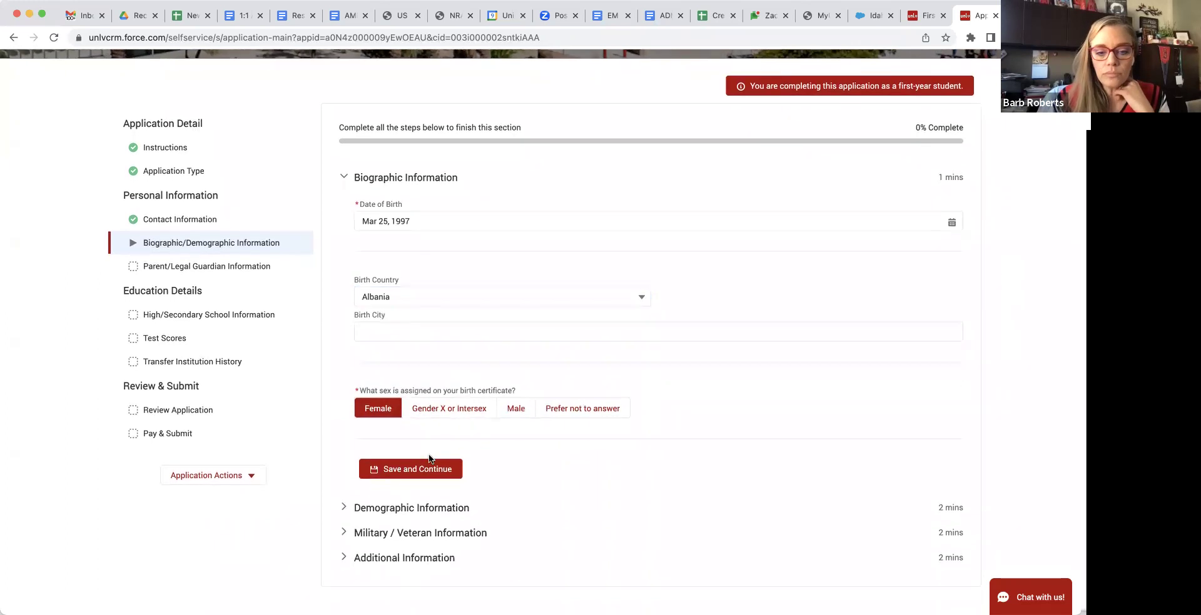
left_click(425, 469)
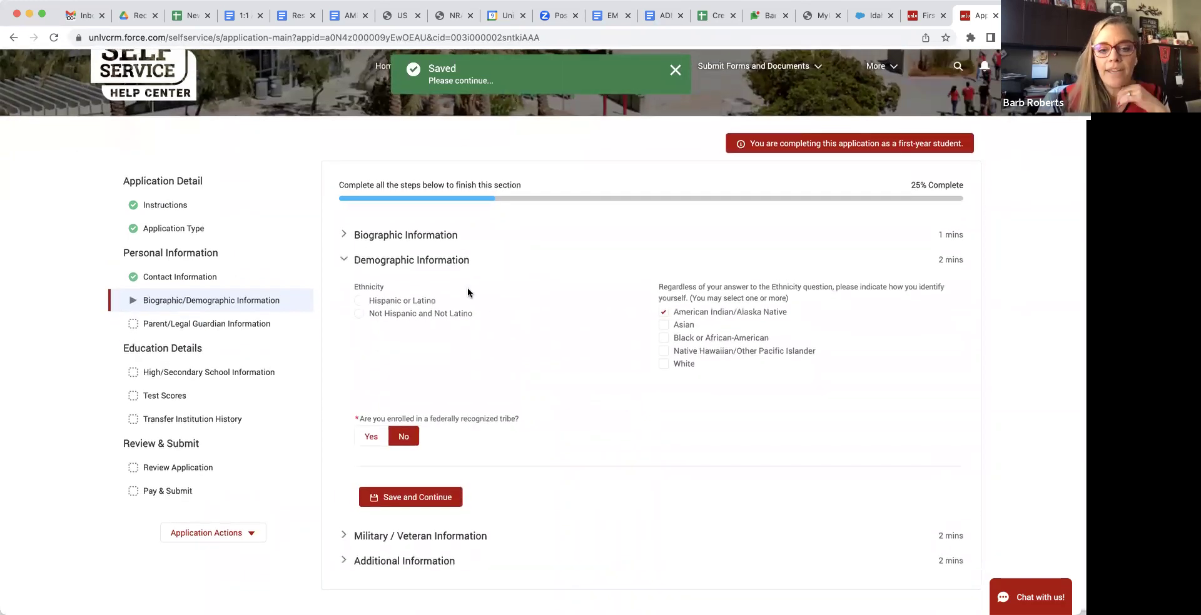
Switch the ethnicity between Hispanic or Latino and Not Hispanic and Not Latino, ending on Hispanic or Latino, to view the follow-up background question
left_click(403, 300)
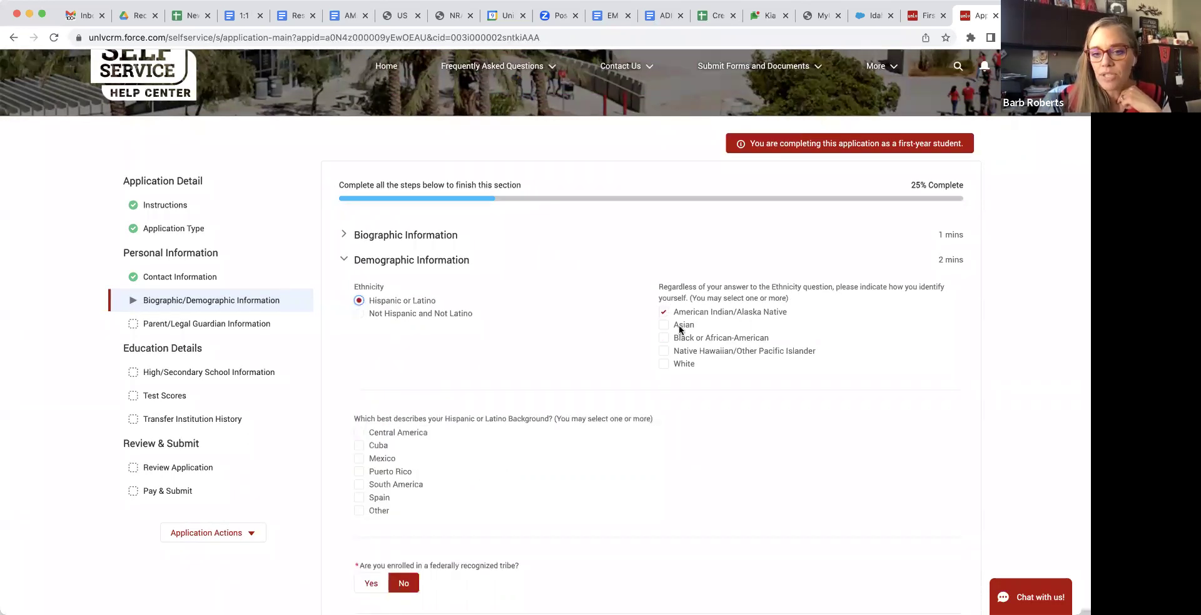
left_click(358, 315)
left_click(471, 297)
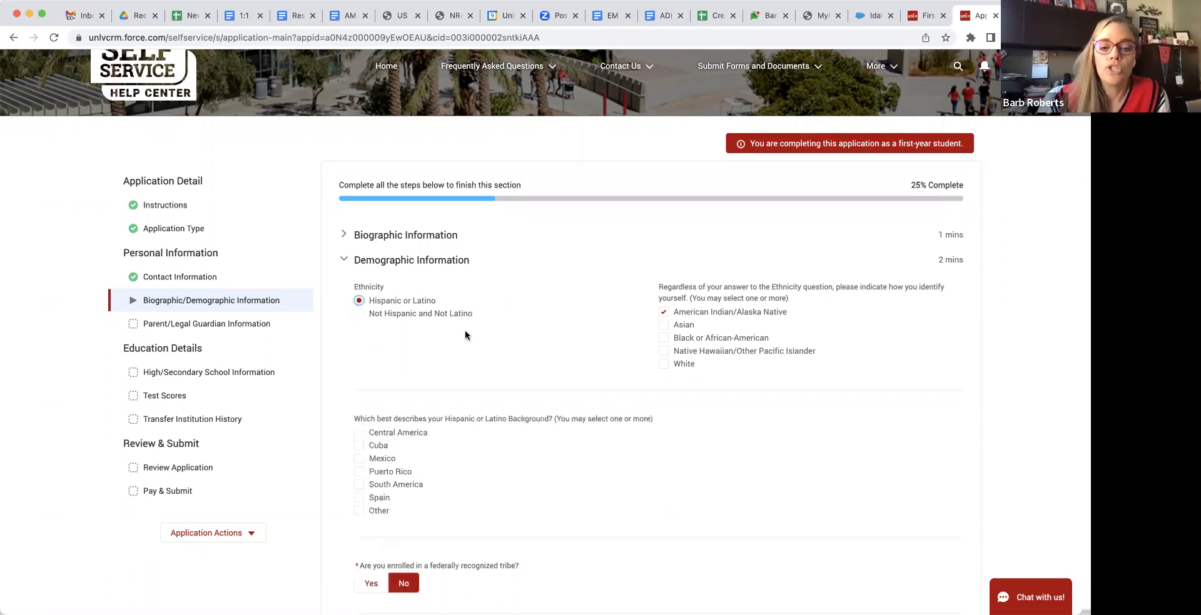
left_click(359, 313)
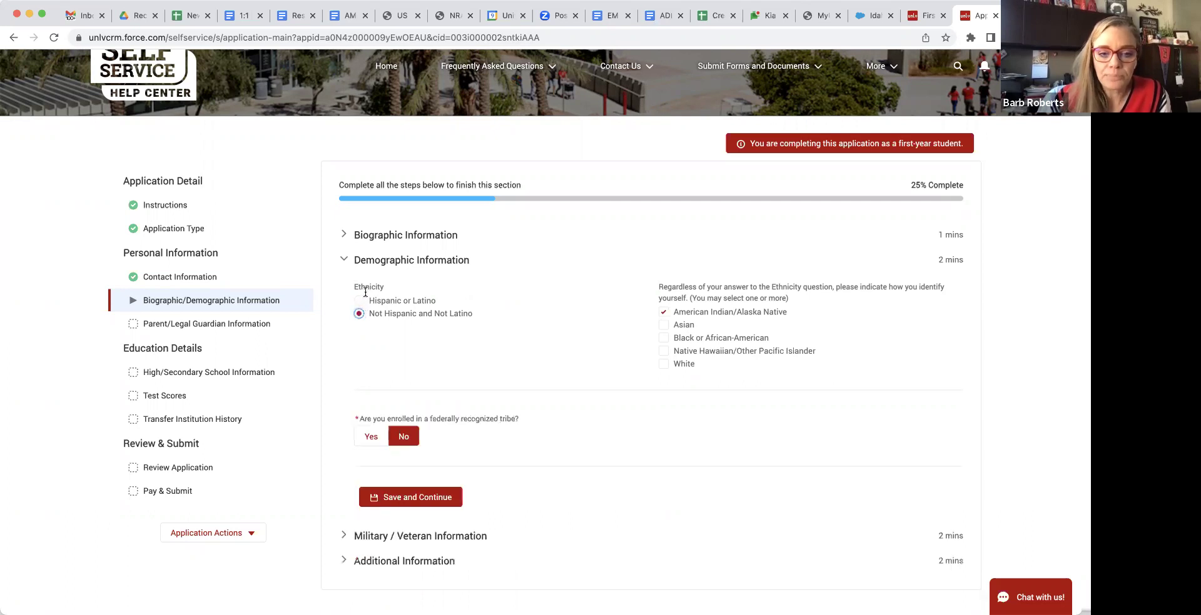
left_click(358, 303)
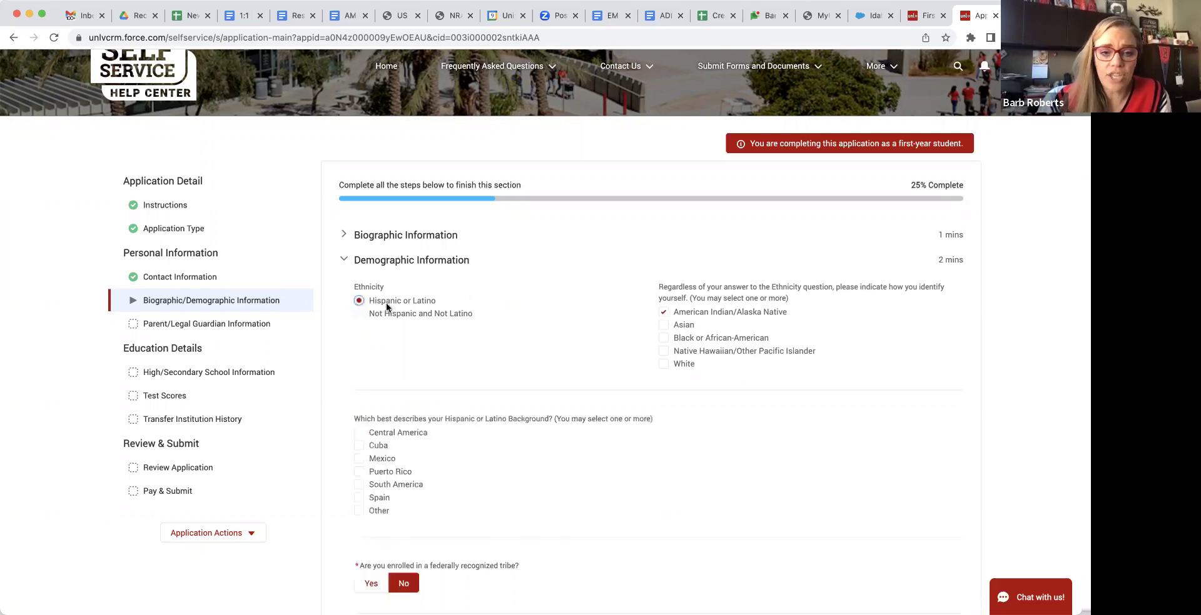
scroll(454, 366, "down", 2)
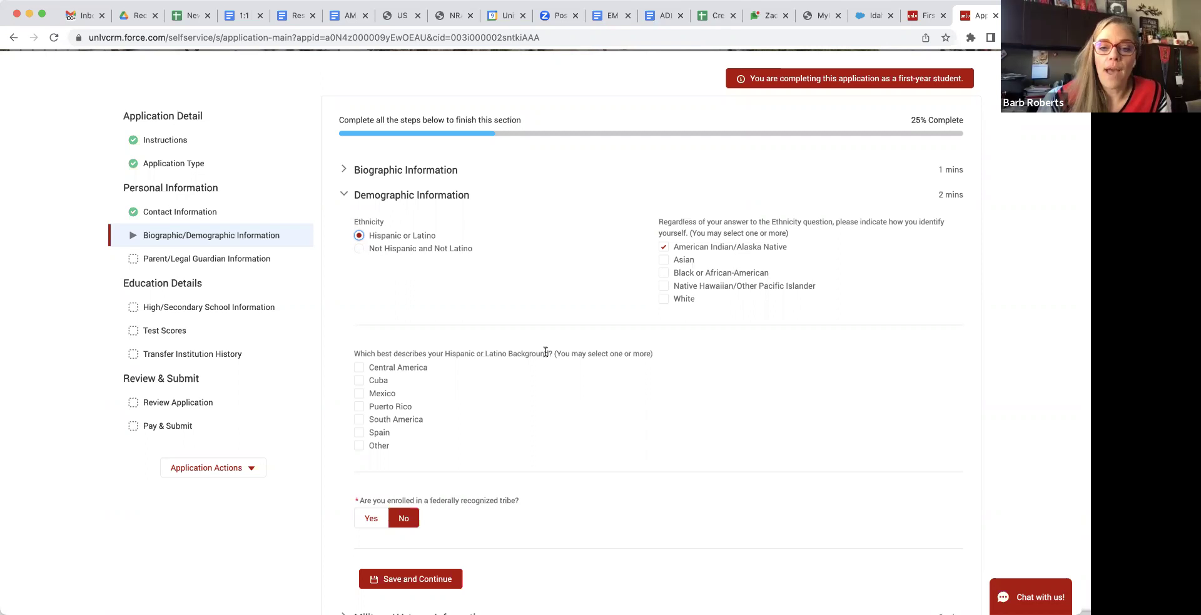
Select Asian and Black or African-American to view their follow-up background questions, and deselect both again
left_click(663, 259)
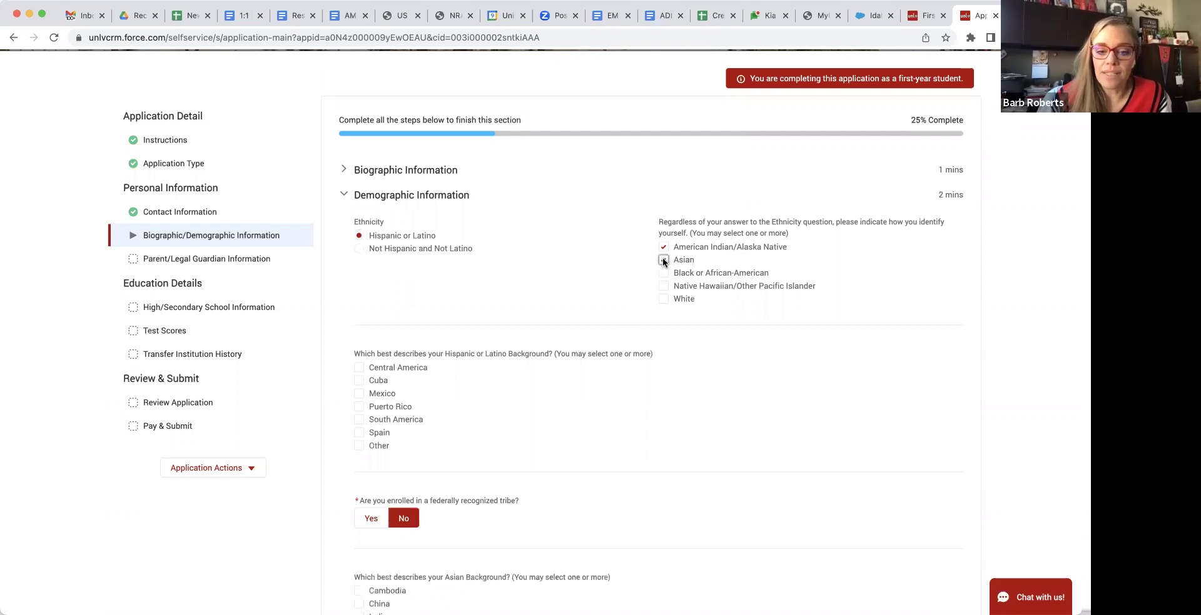
scroll(553, 337, "down", 3)
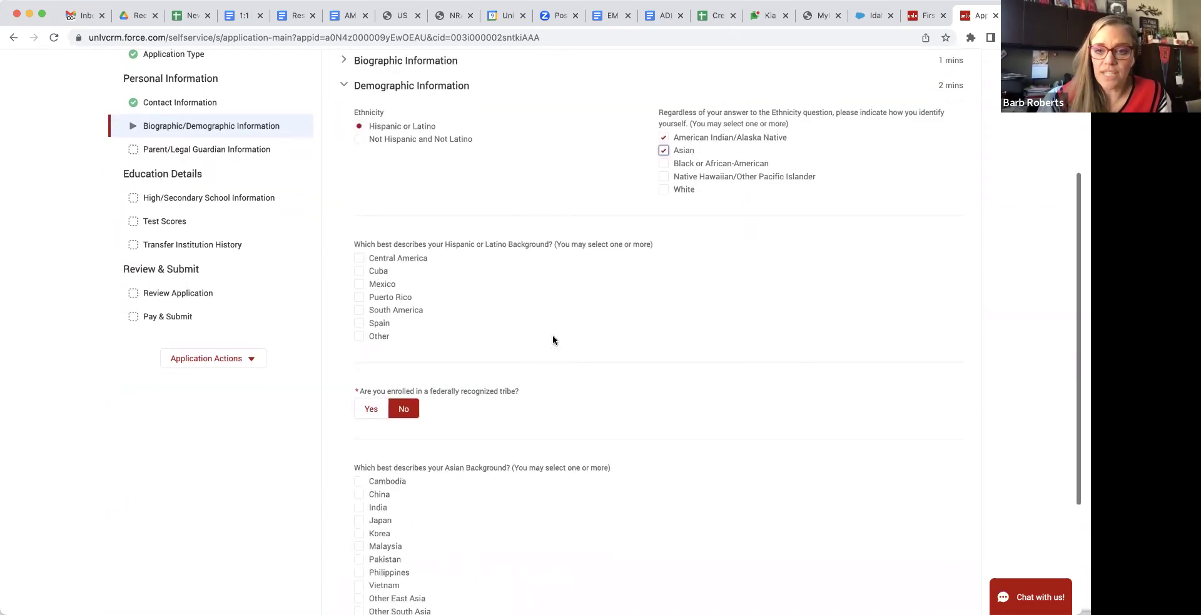
left_click(663, 164)
scroll(535, 351, "down", 6)
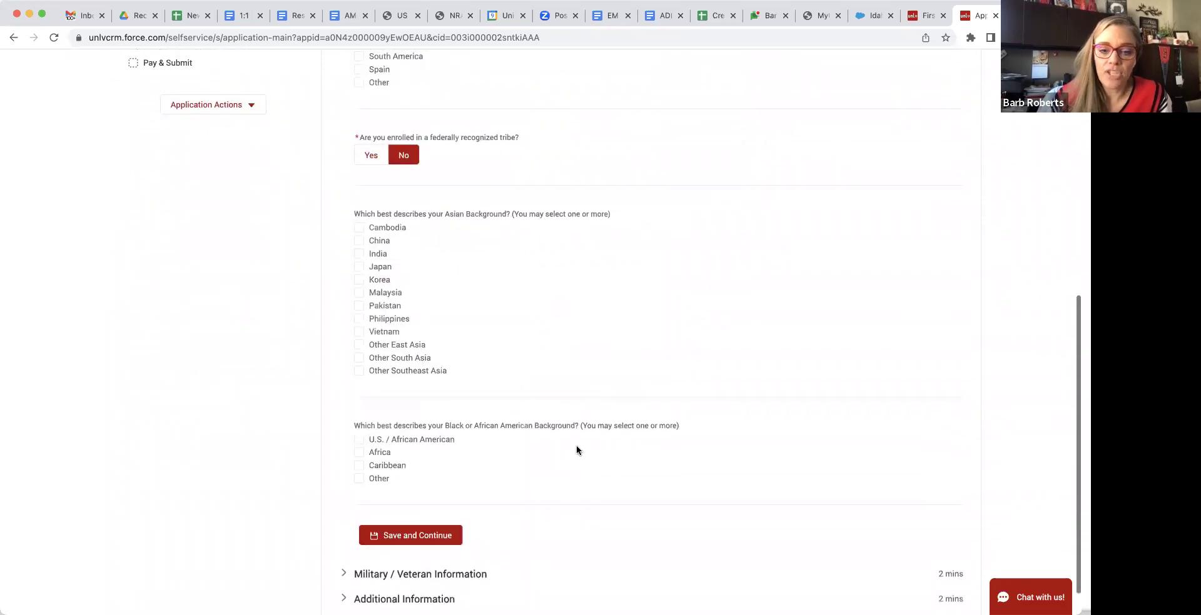
scroll(549, 353, "up", 8)
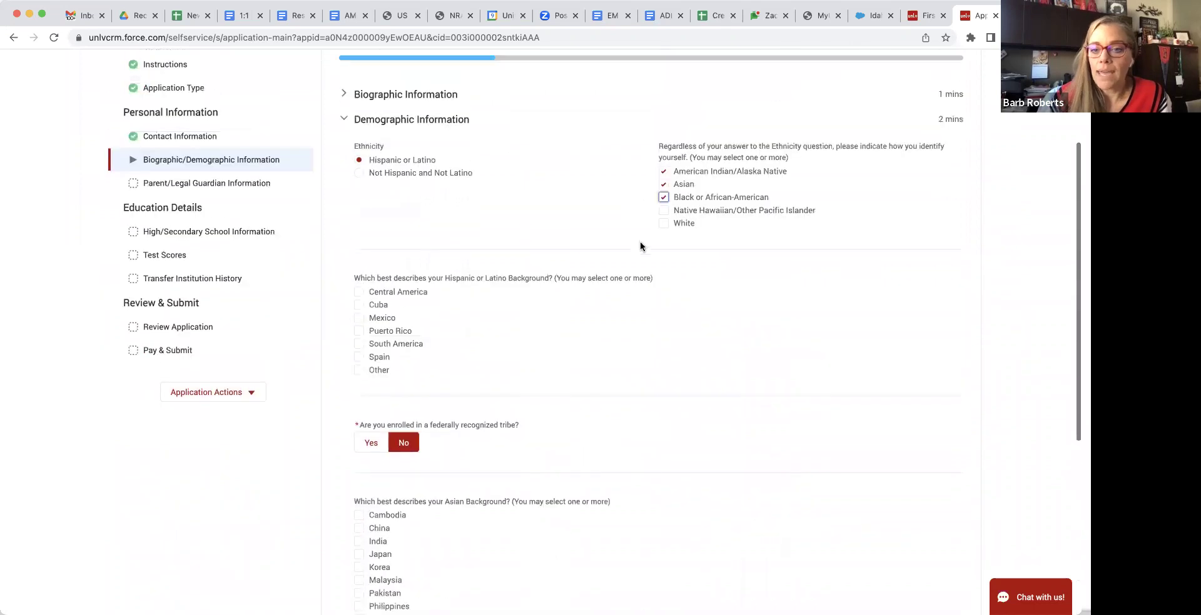
left_click(663, 200)
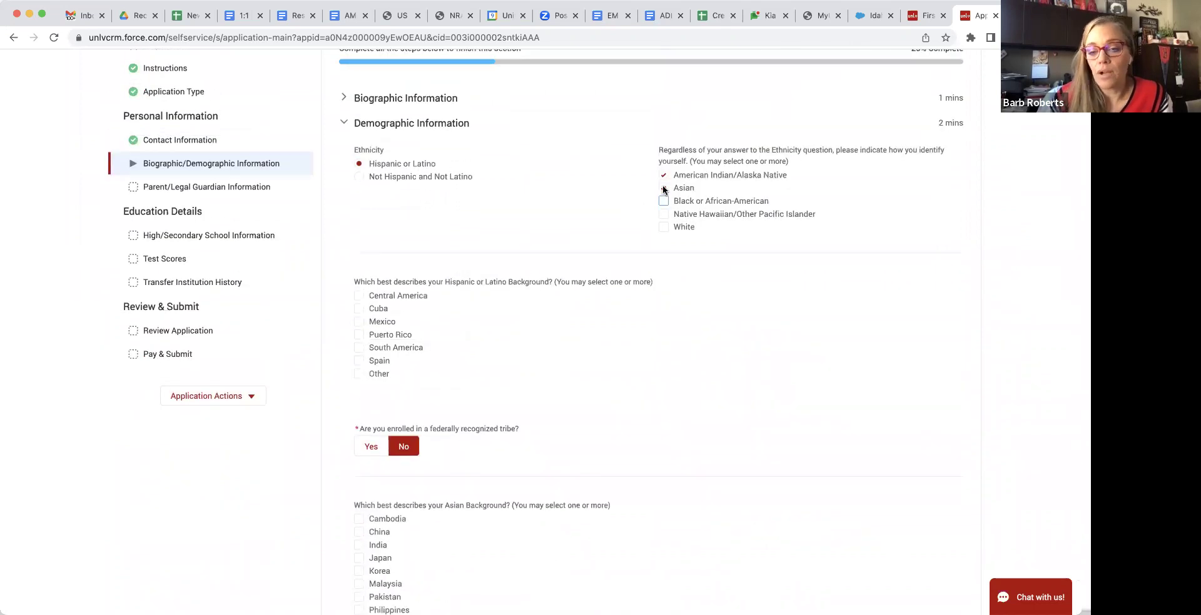
left_click(664, 188)
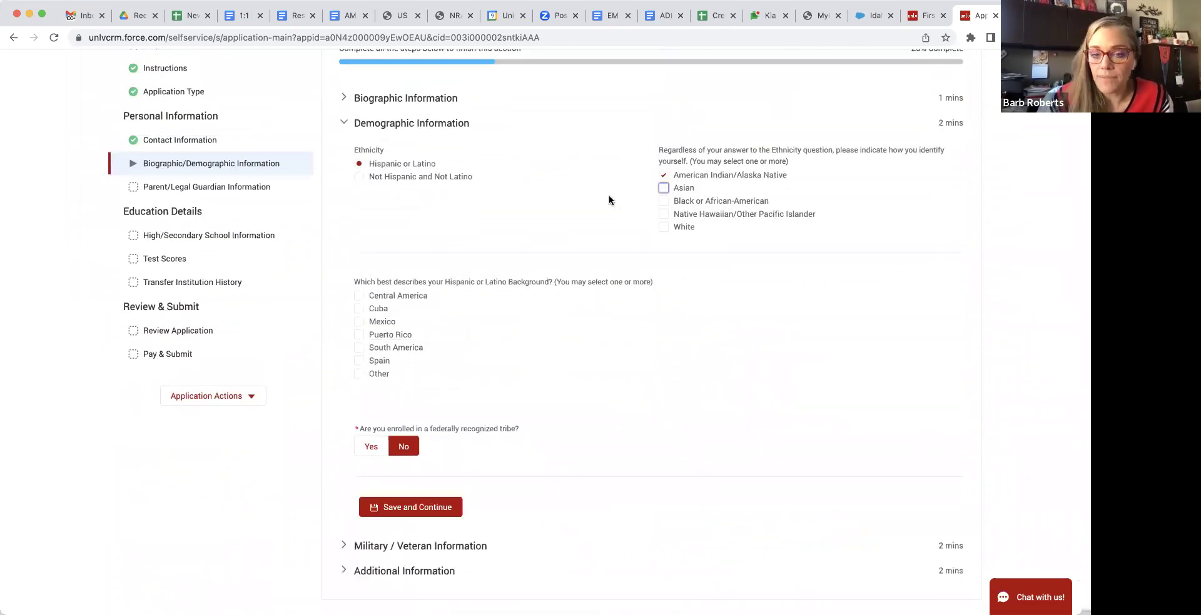
Set the ethnicity to Not Hispanic and Not Latino and answer Yes to being enrolled in a federally recognized tribe
left_click(358, 179)
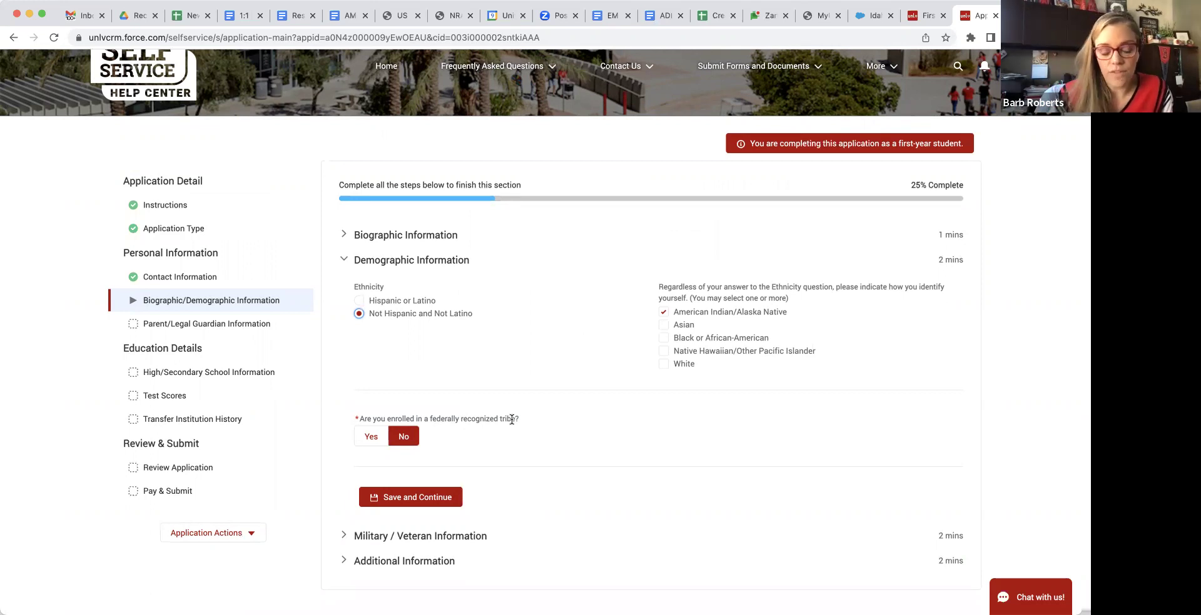
left_click(374, 437)
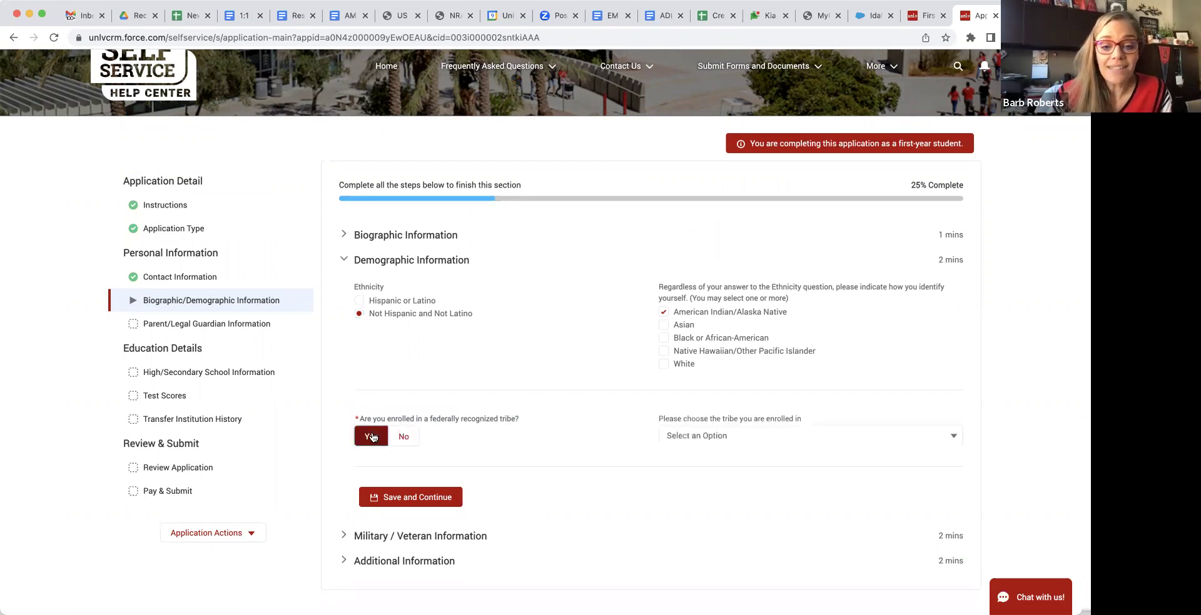
Choose NV - Las Vegas as the tribe the applicant is enrolled in
left_click(790, 441)
scroll(782, 446, "down", 1)
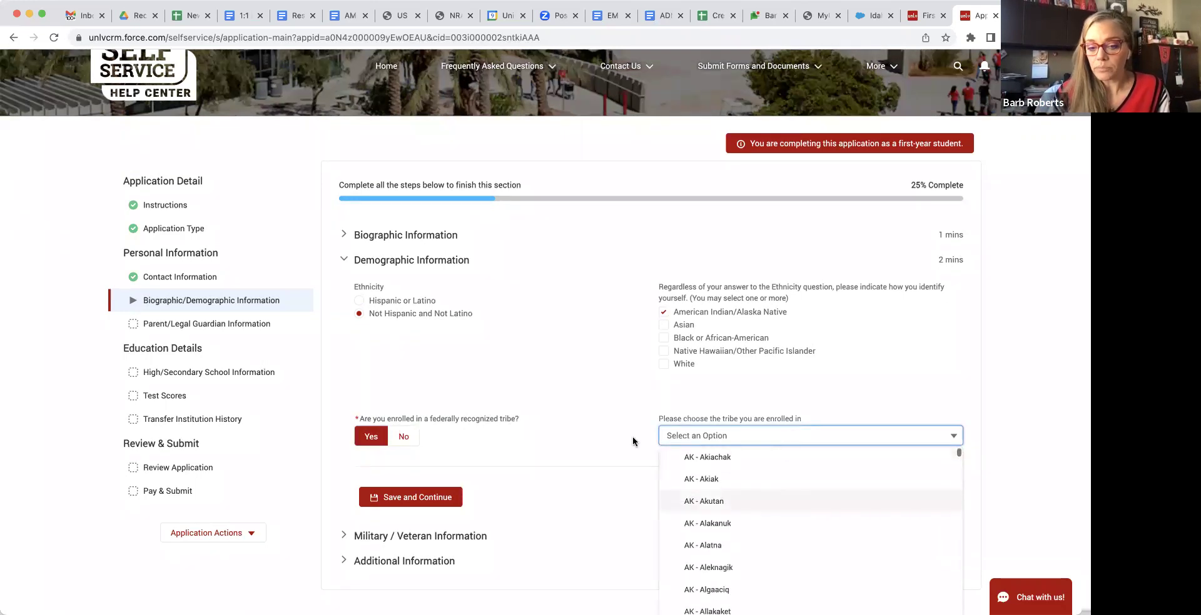
scroll(588, 435, "down", 2)
scroll(764, 447, "down", 5)
scroll(747, 363, "up", 2)
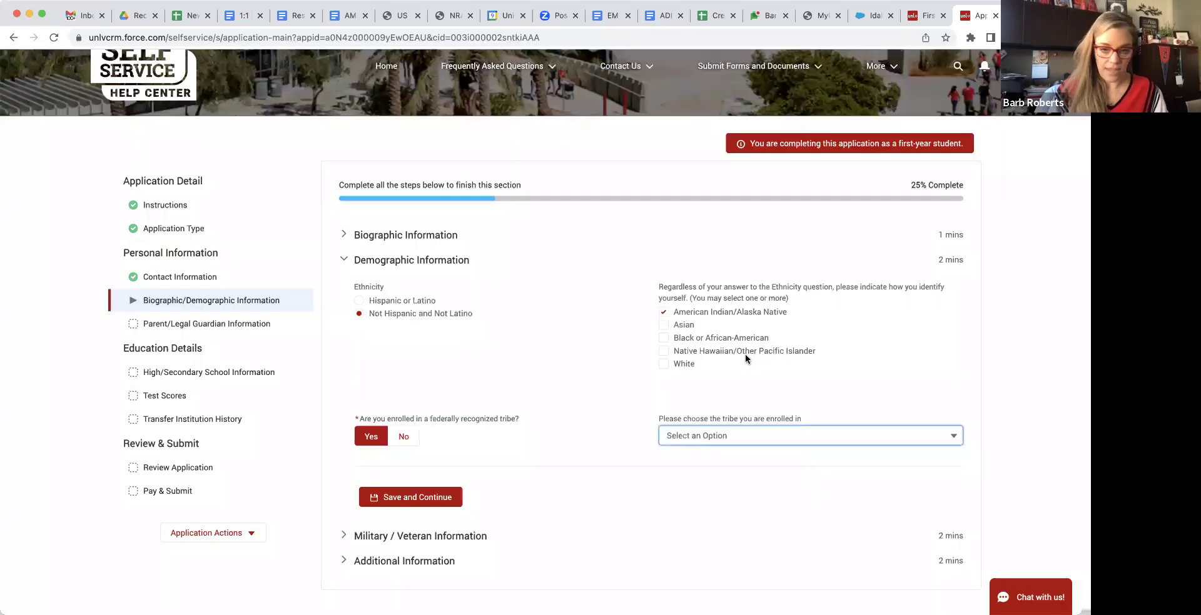
left_click(760, 438)
scroll(751, 509, "down", 10)
scroll(752, 509, "down", 5)
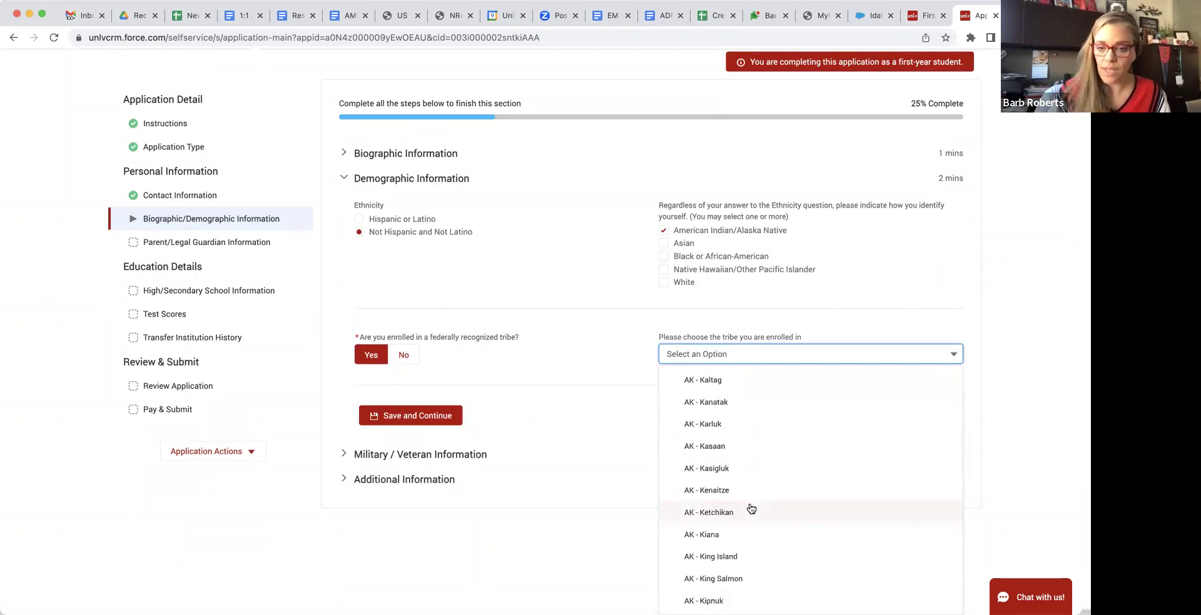
scroll(751, 509, "down", 15)
scroll(736, 504, "down", 20)
scroll(736, 504, "down", 20)
scroll(736, 501, "down", 20)
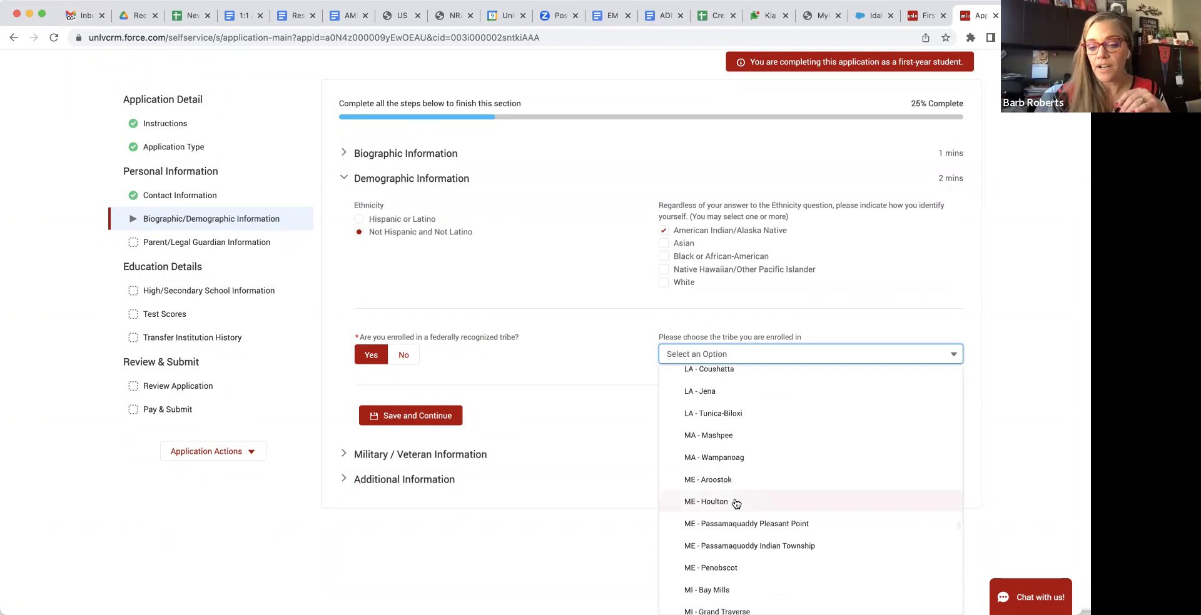
scroll(736, 504, "down", 20)
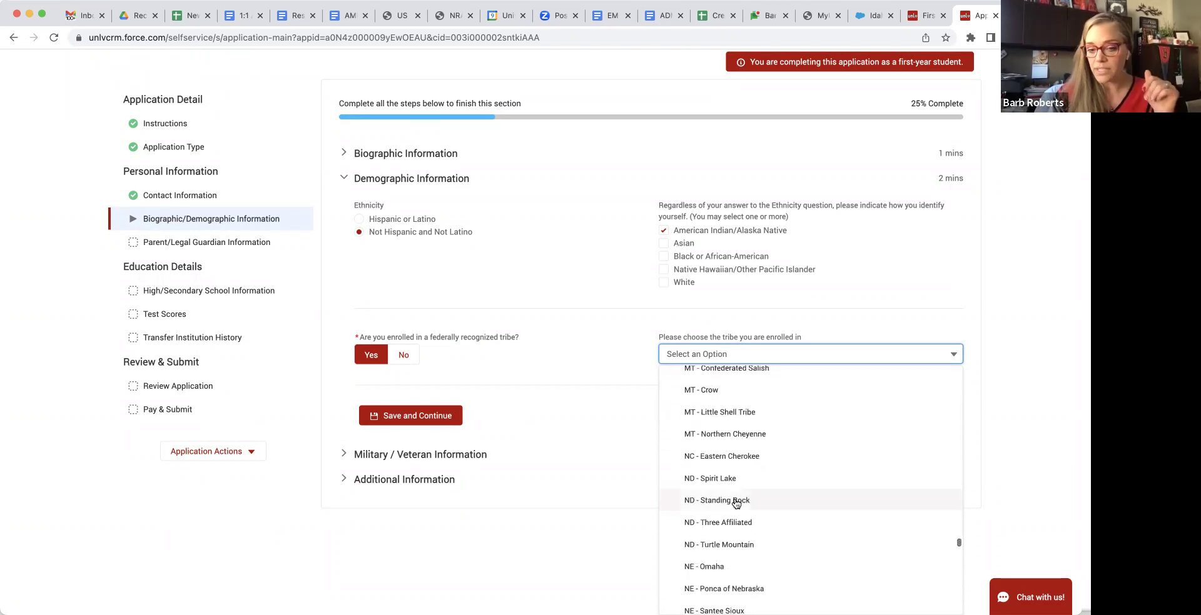
scroll(736, 504, "down", 20)
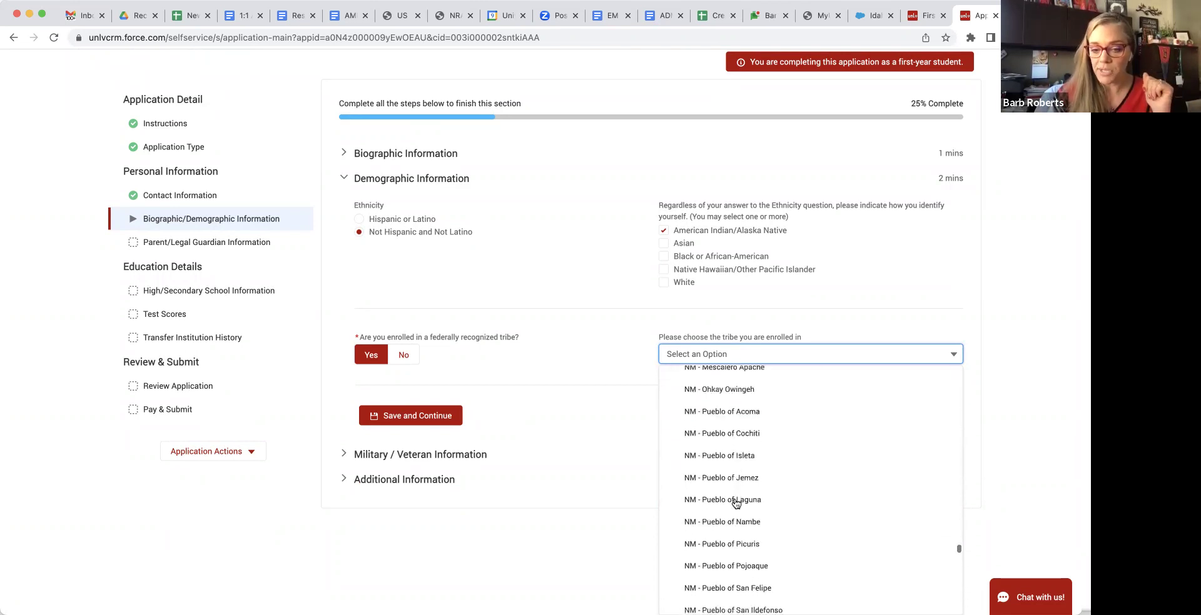
scroll(736, 505, "down", 3)
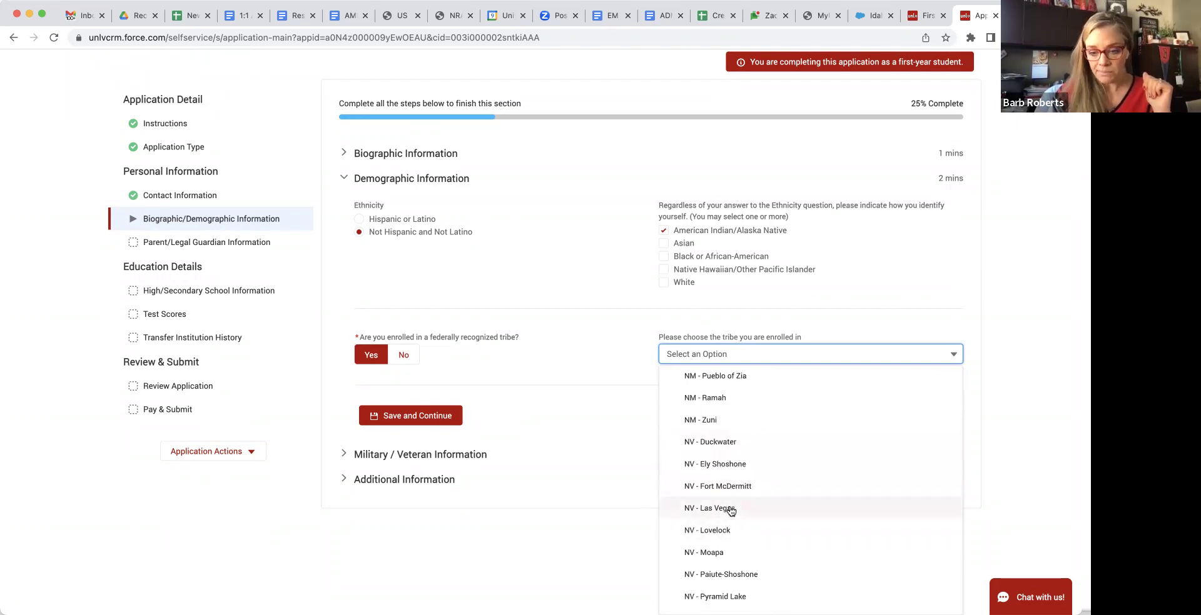
left_click(733, 508)
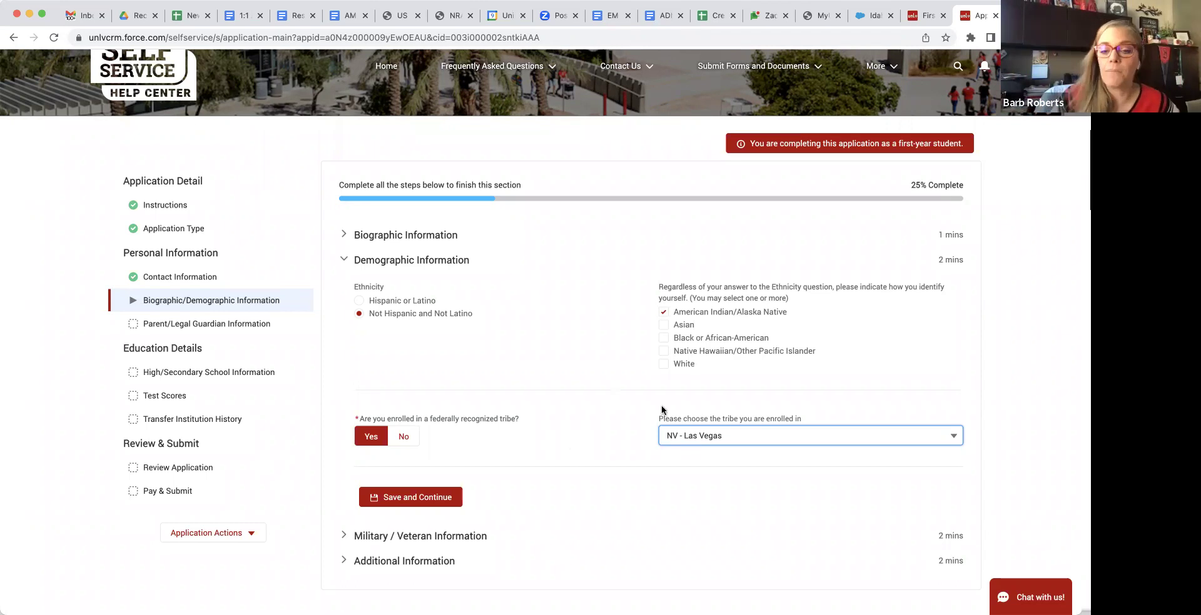
Save the Demographic Information section and continue to the military questions
scroll(591, 467, "down", 1)
scroll(563, 463, "up", 1)
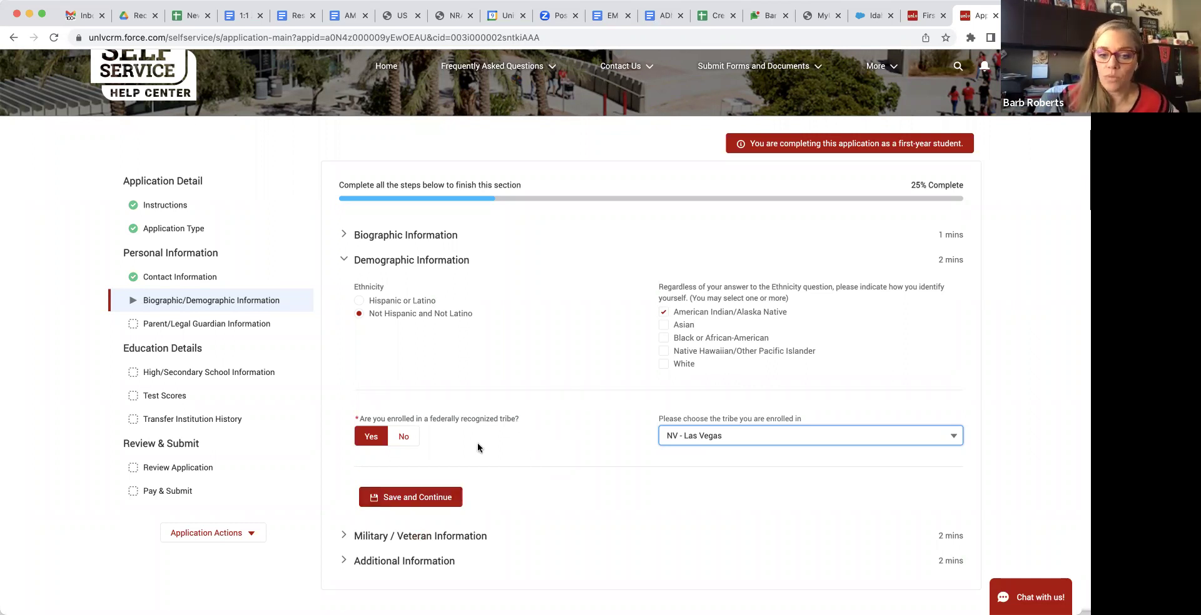
left_click(420, 497)
left_click(421, 498)
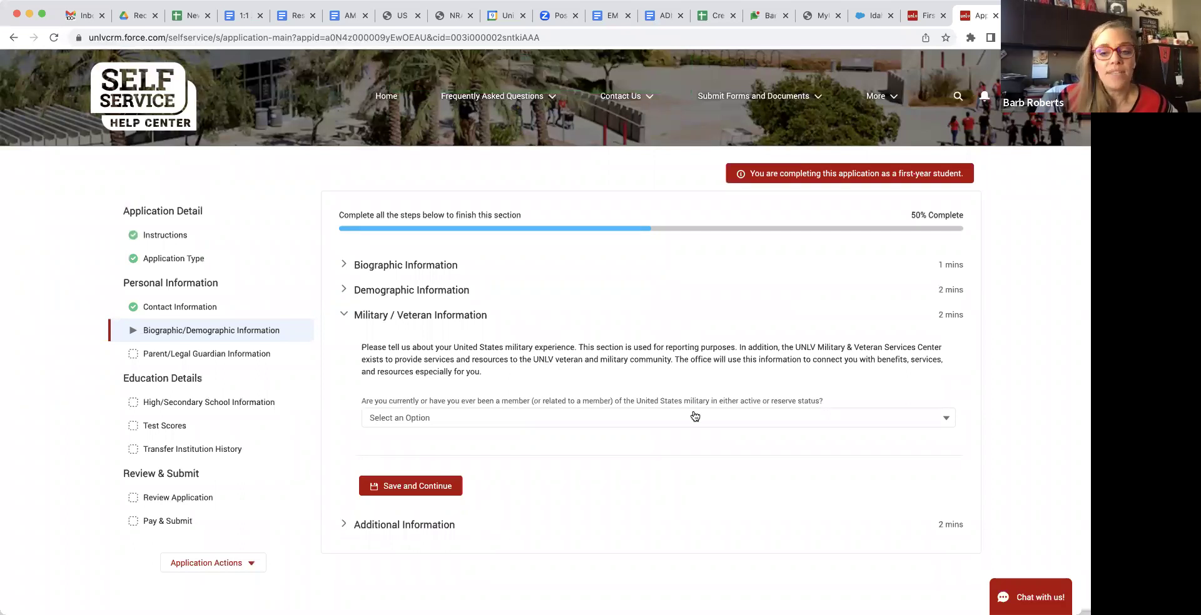
Review the military service options, leave the question unanswered, and save the Military / Veteran Information section
left_click(692, 426)
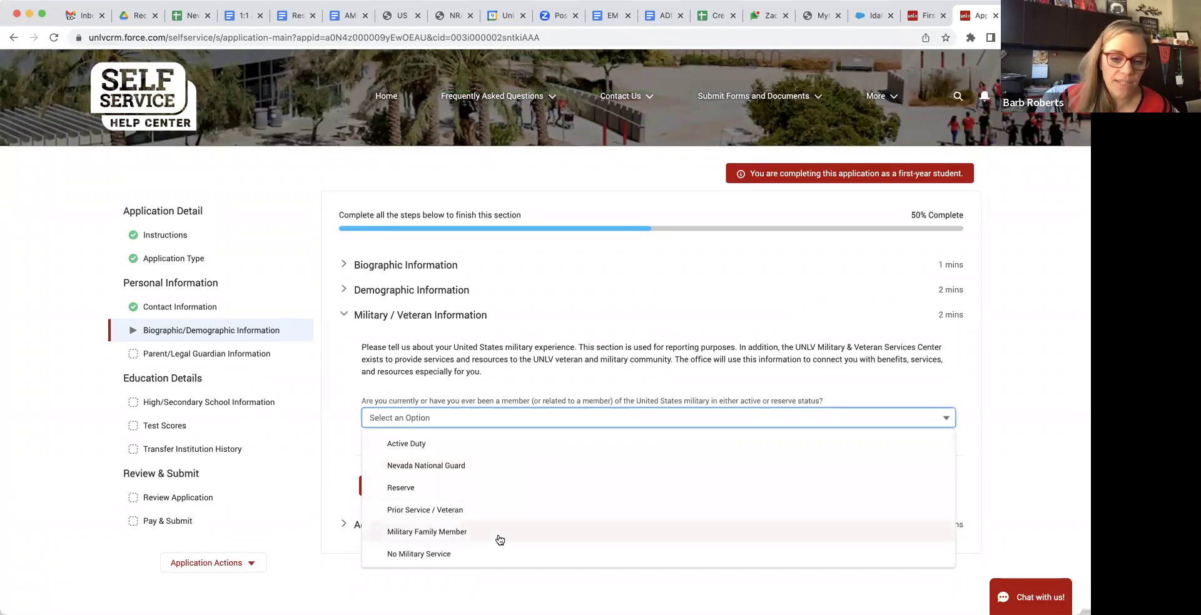
left_click(711, 383)
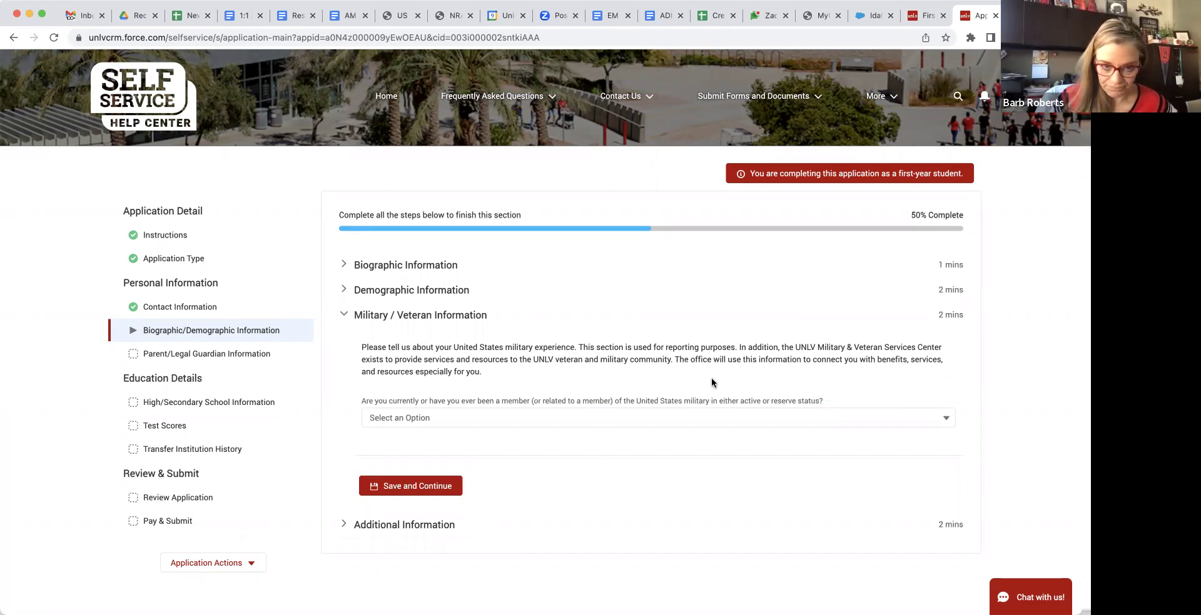
left_click(409, 490)
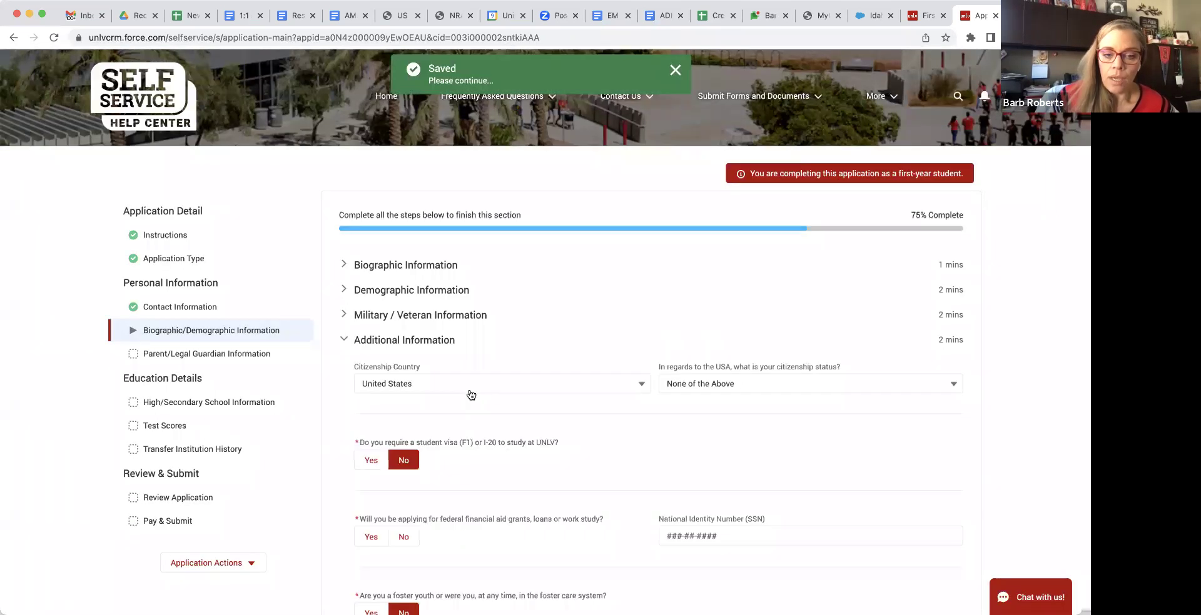
Set the U.S. citizenship status in the Additional Information section to Citizen
scroll(470, 389, "down", 2)
scroll(471, 394, "down", 1)
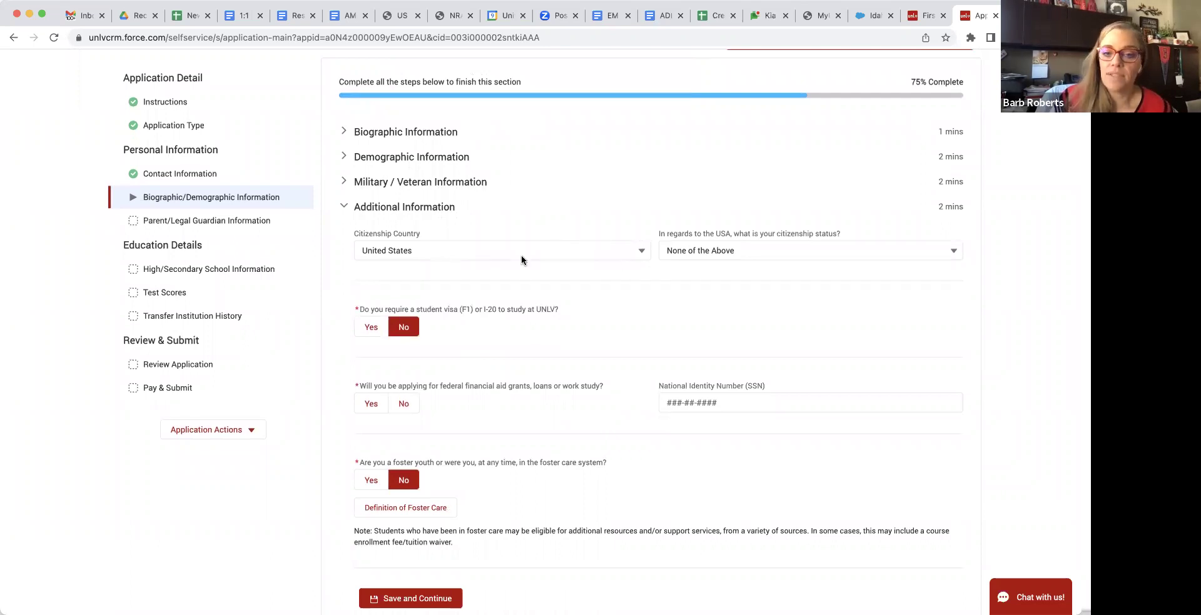
left_click(744, 252)
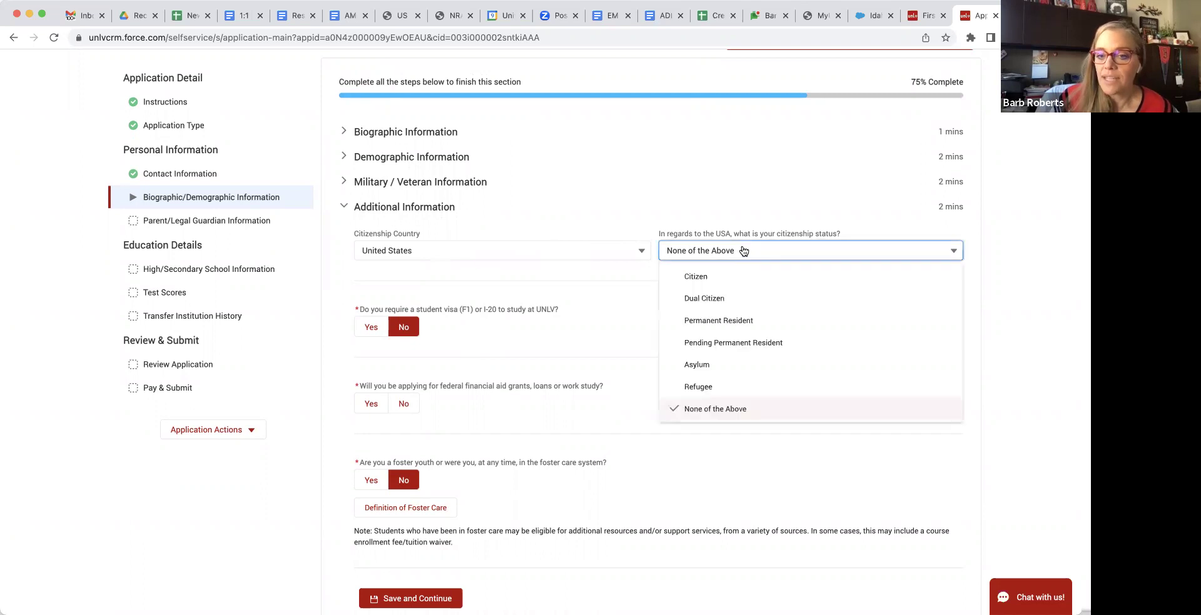
left_click(732, 279)
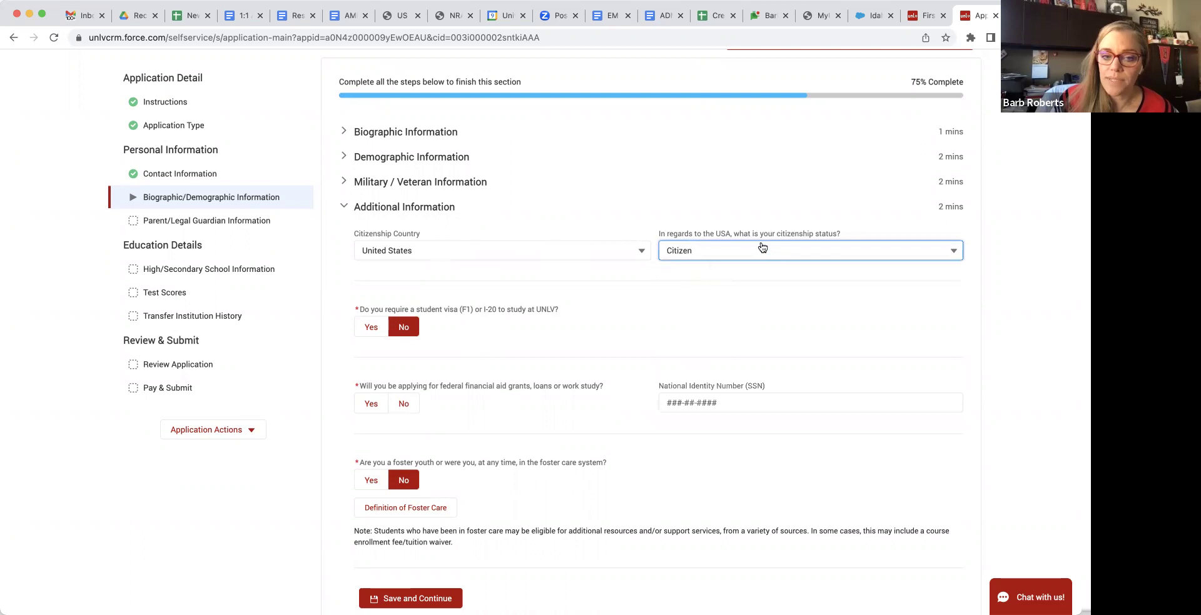
Set the citizenship country to Albania and the U.S. citizenship status to None of the Above
left_click(494, 255)
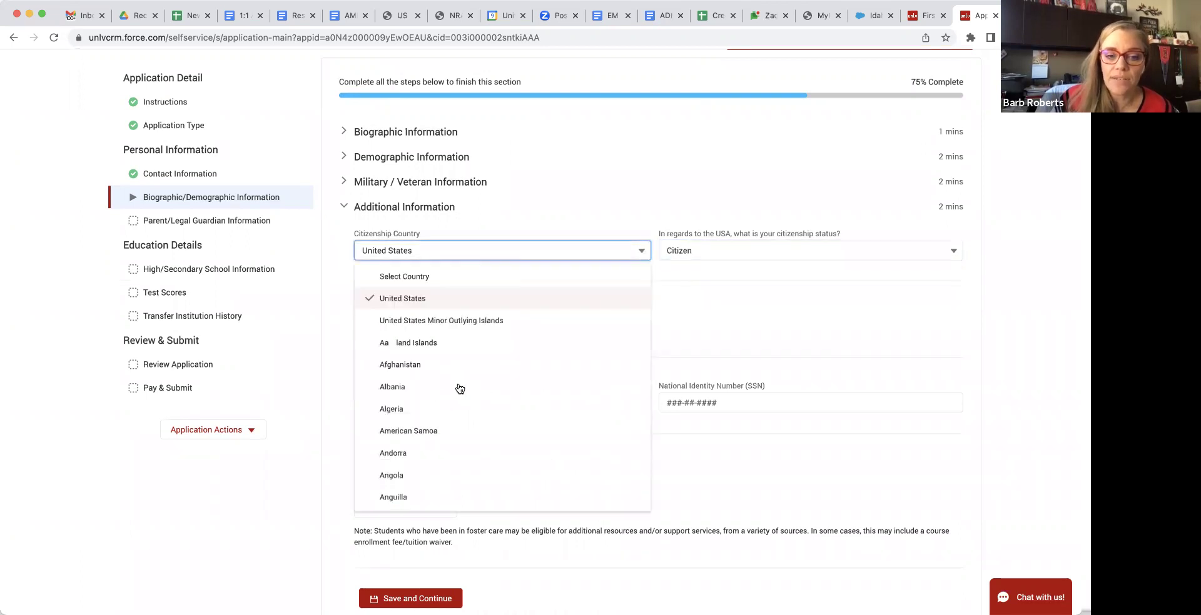
left_click(437, 388)
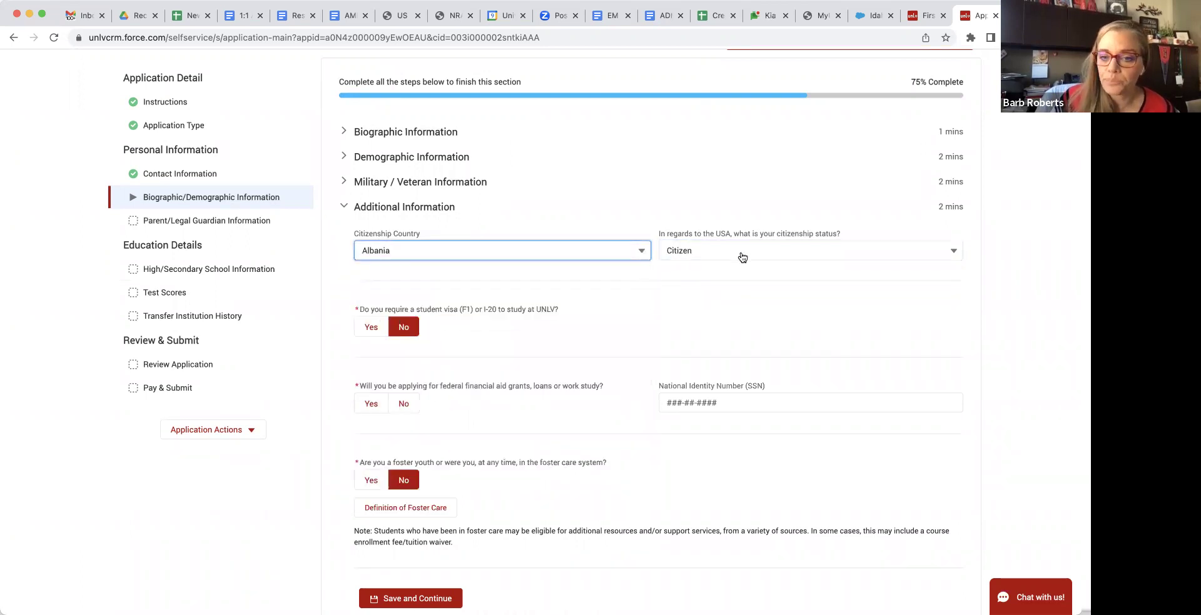
left_click(742, 257)
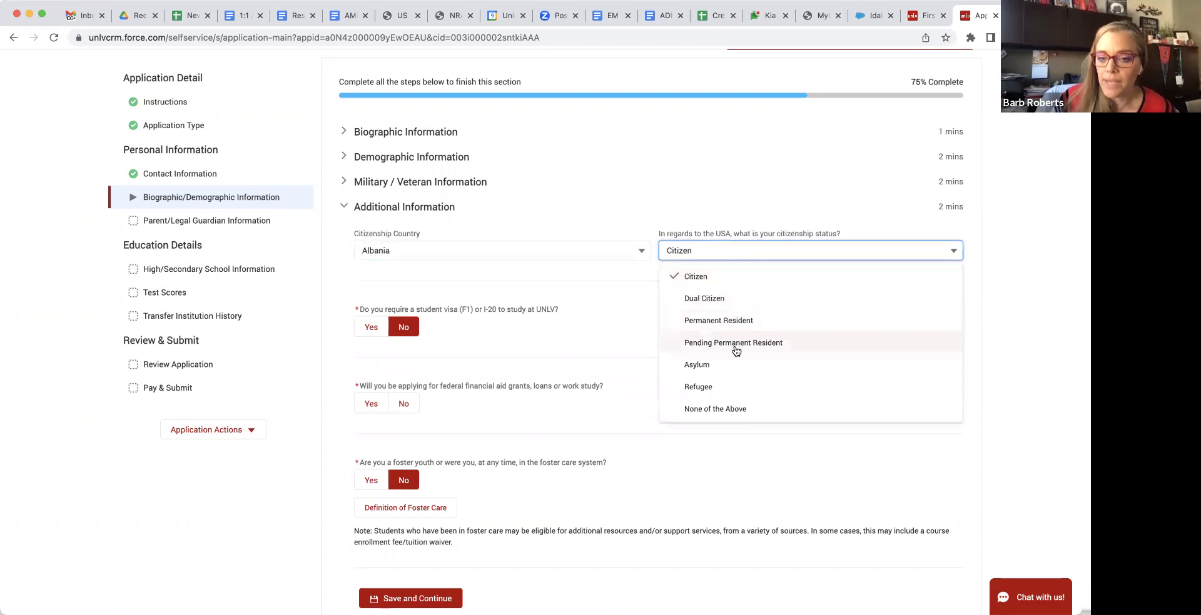
left_click(726, 409)
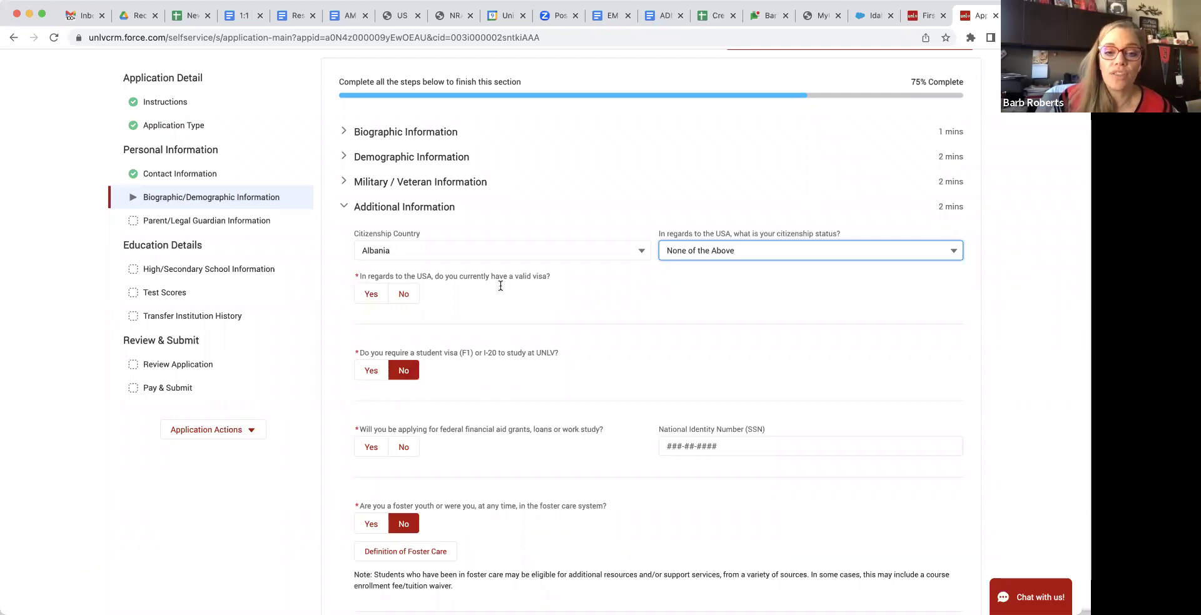
Try Permanent Resident and Asylum as the U.S. citizenship status to compare which follow-up questions each one brings up
left_click(689, 257)
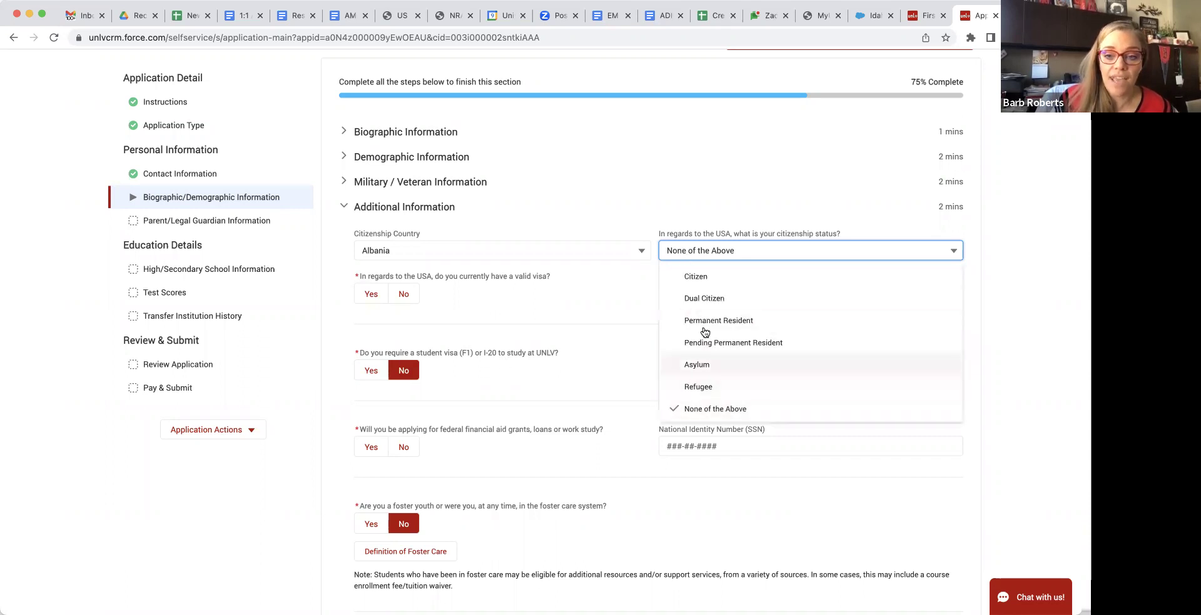
left_click(701, 321)
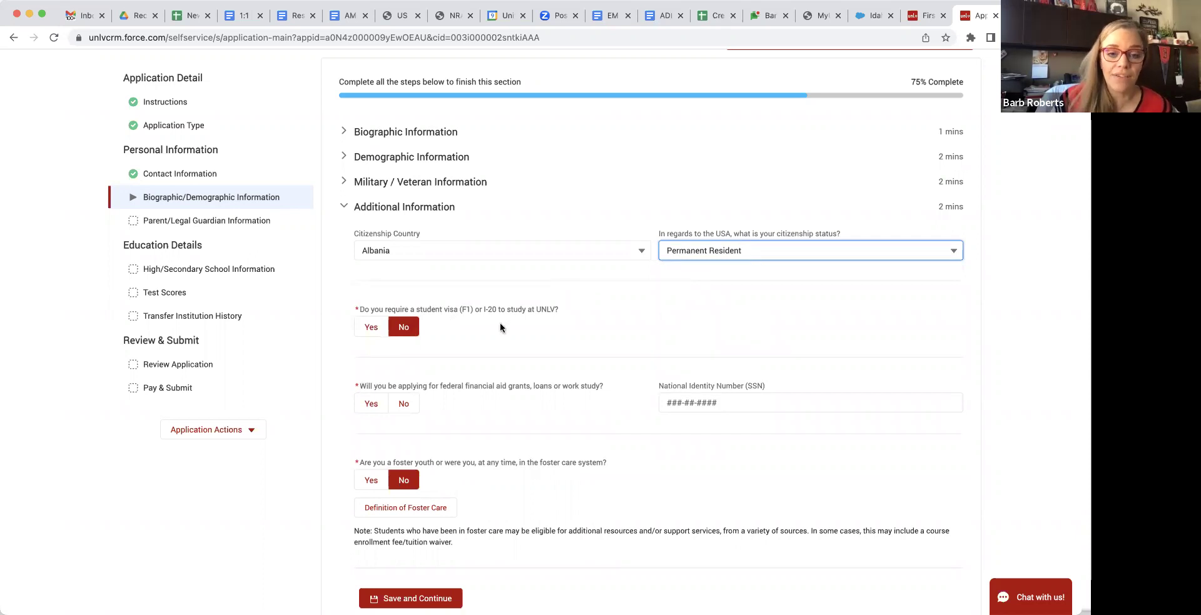
left_click(715, 257)
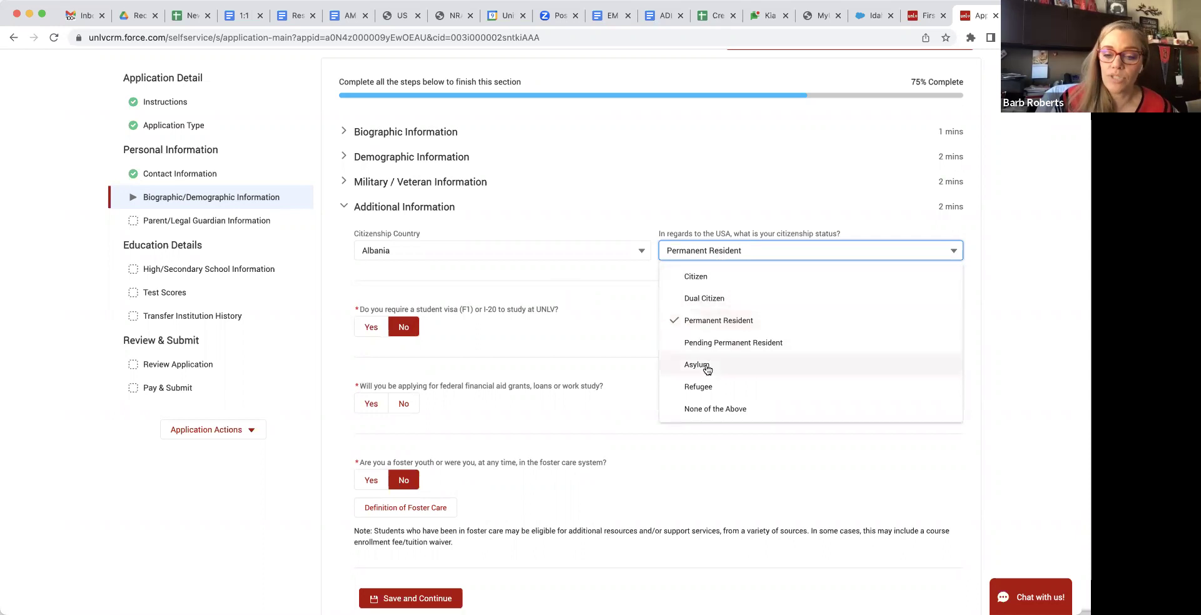
left_click(706, 366)
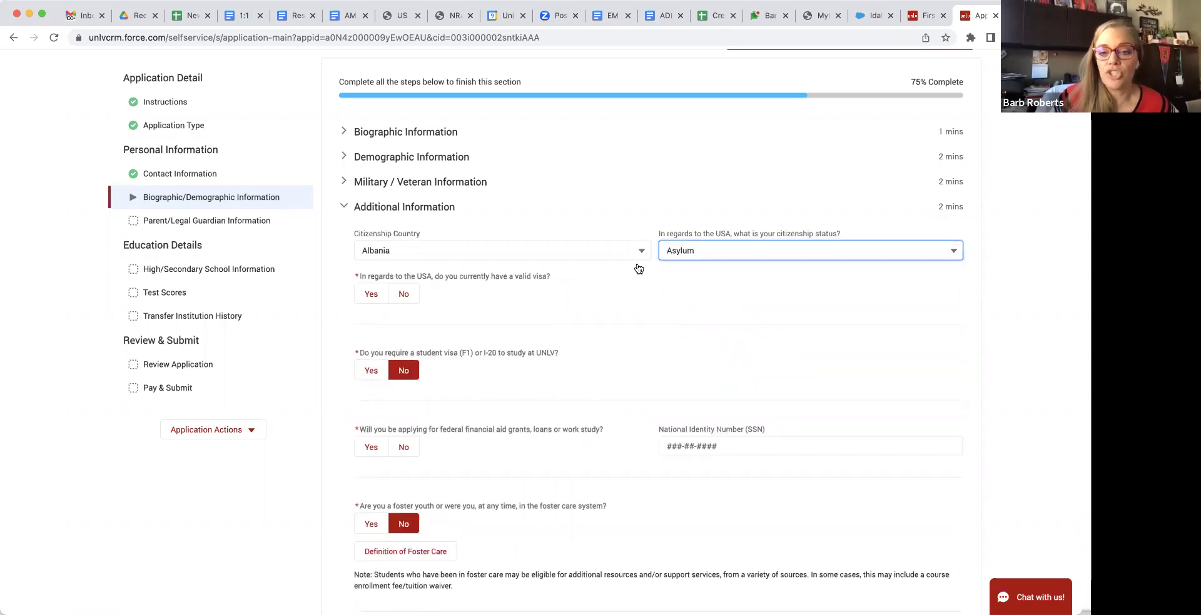
Return the U.S. citizenship status to None of the Above and answer Yes to currently having a valid visa
left_click(711, 253)
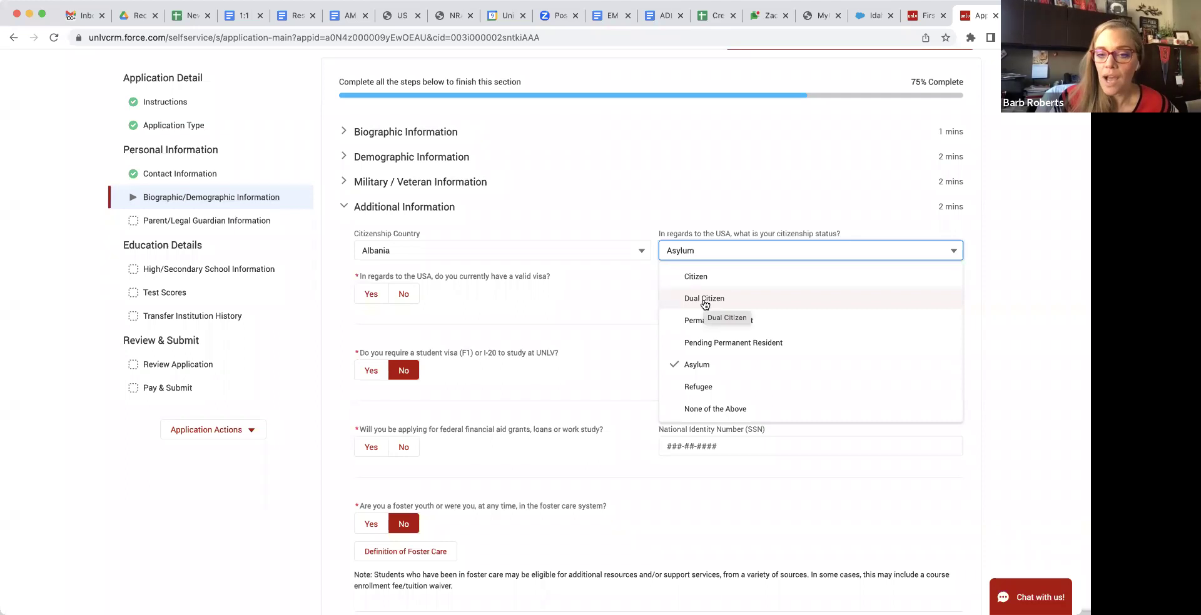
left_click(768, 409)
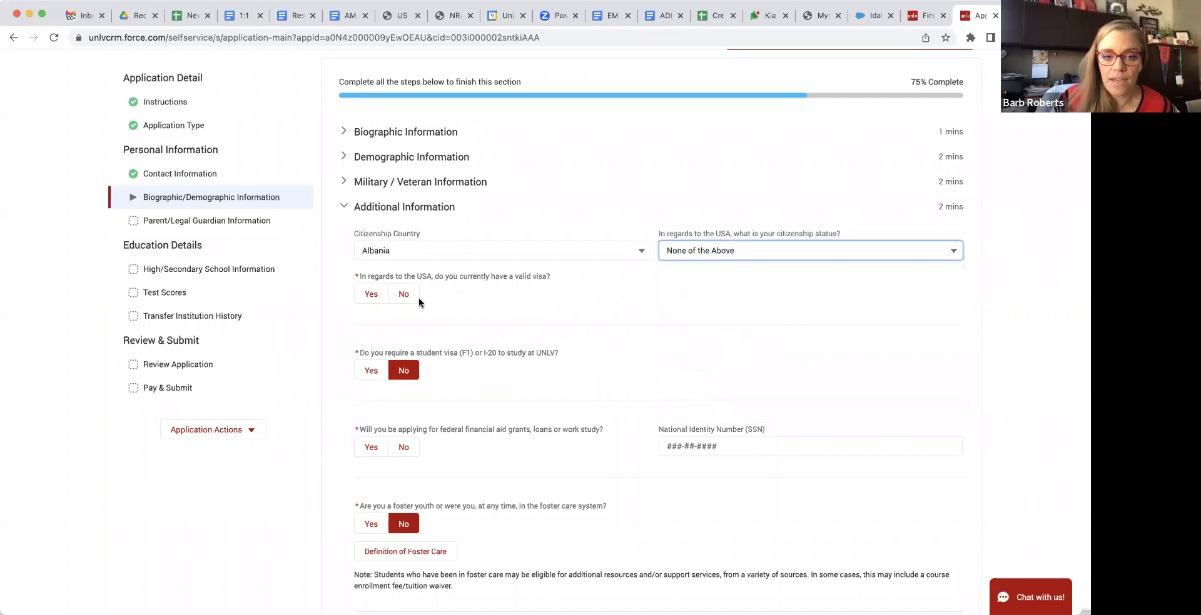
left_click(369, 295)
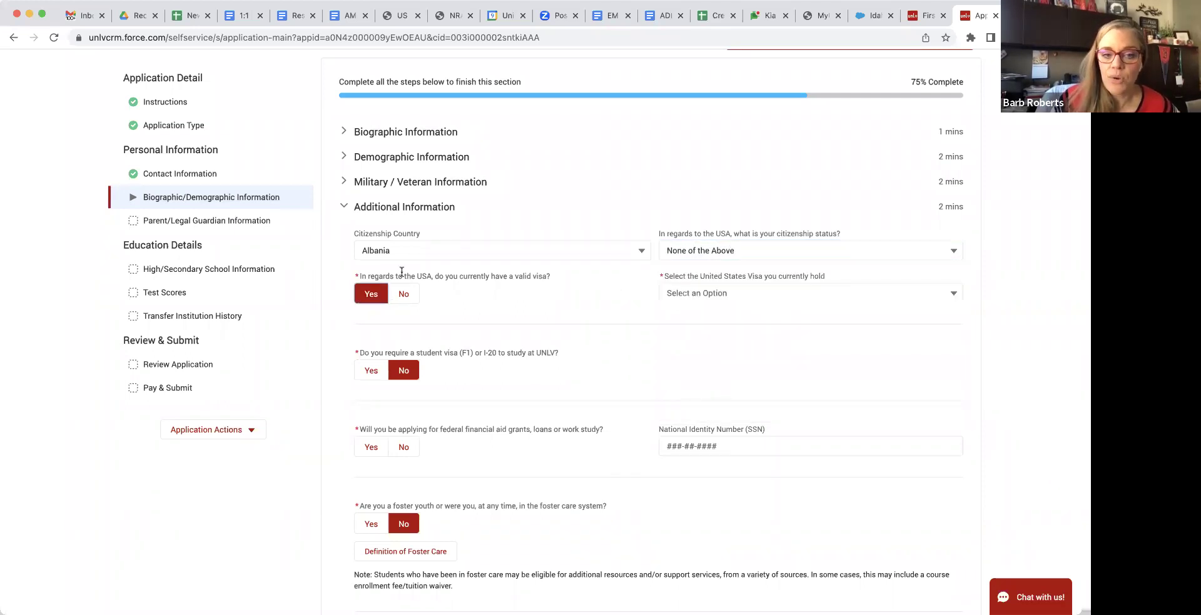
Look through the available United States visa types without choosing one
left_click(749, 293)
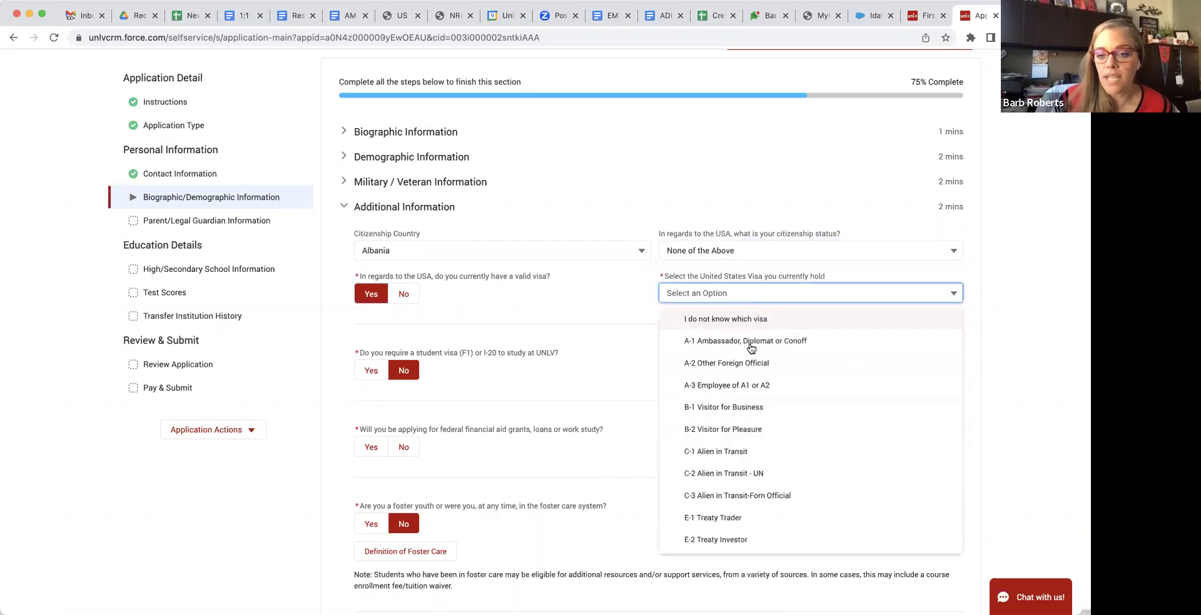
scroll(748, 424, "down", 20)
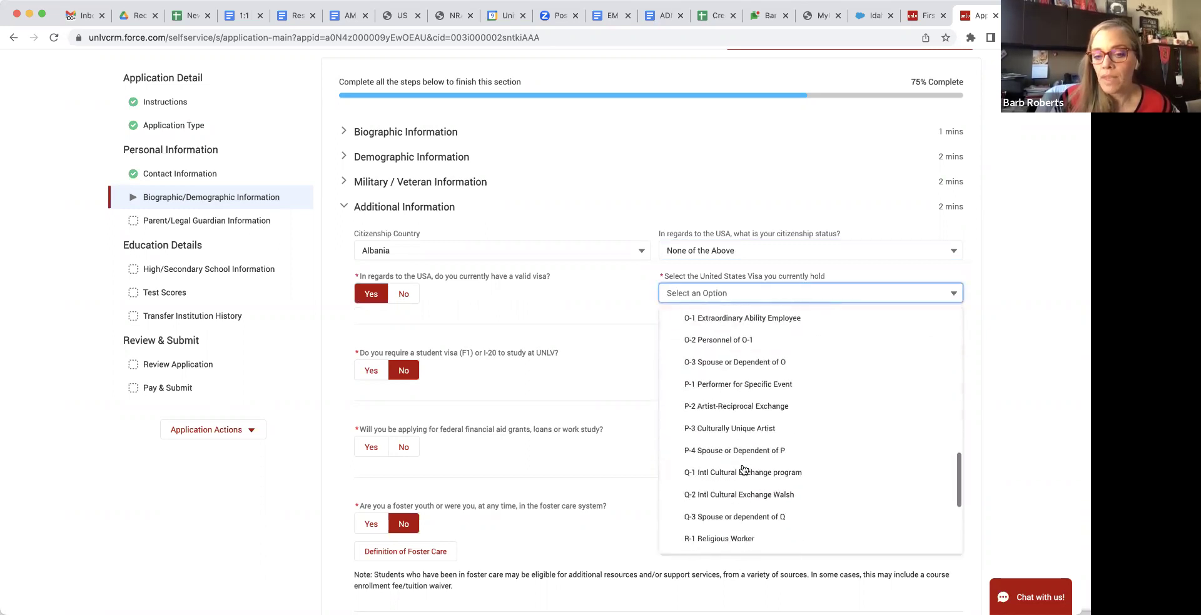
scroll(742, 438, "up", 20)
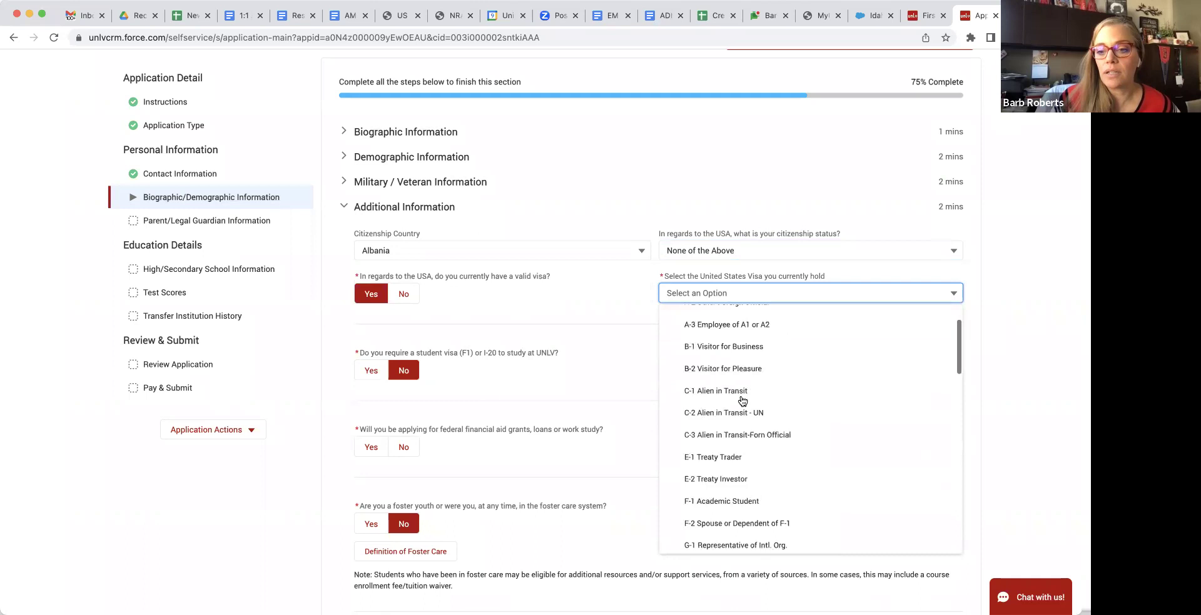
scroll(742, 401, "up", 2)
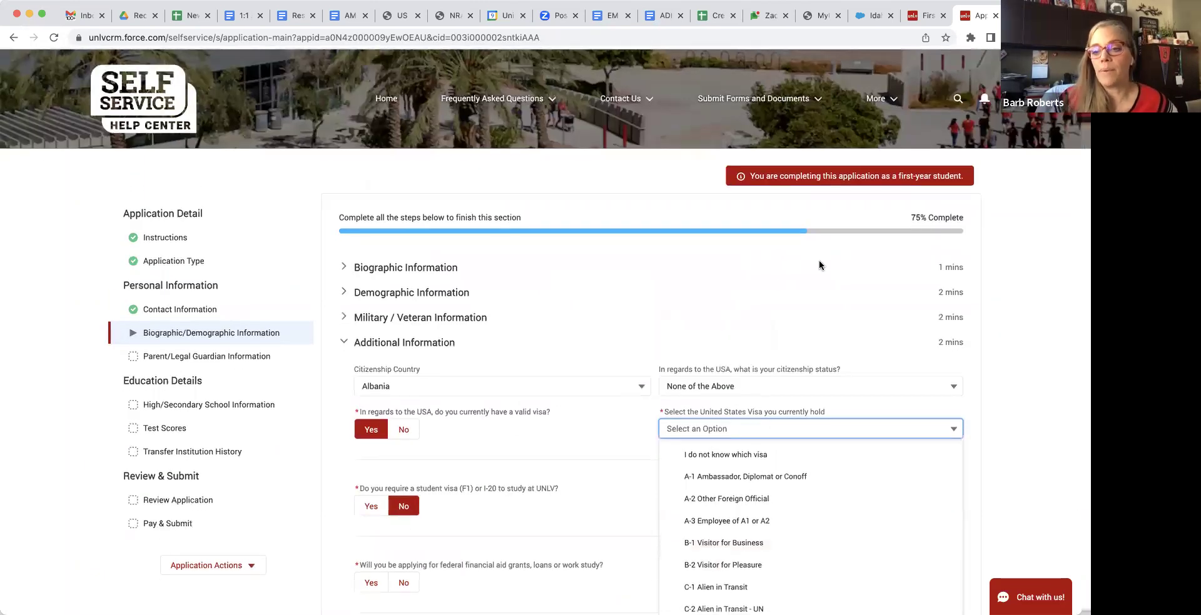
scroll(819, 260, "down", 4)
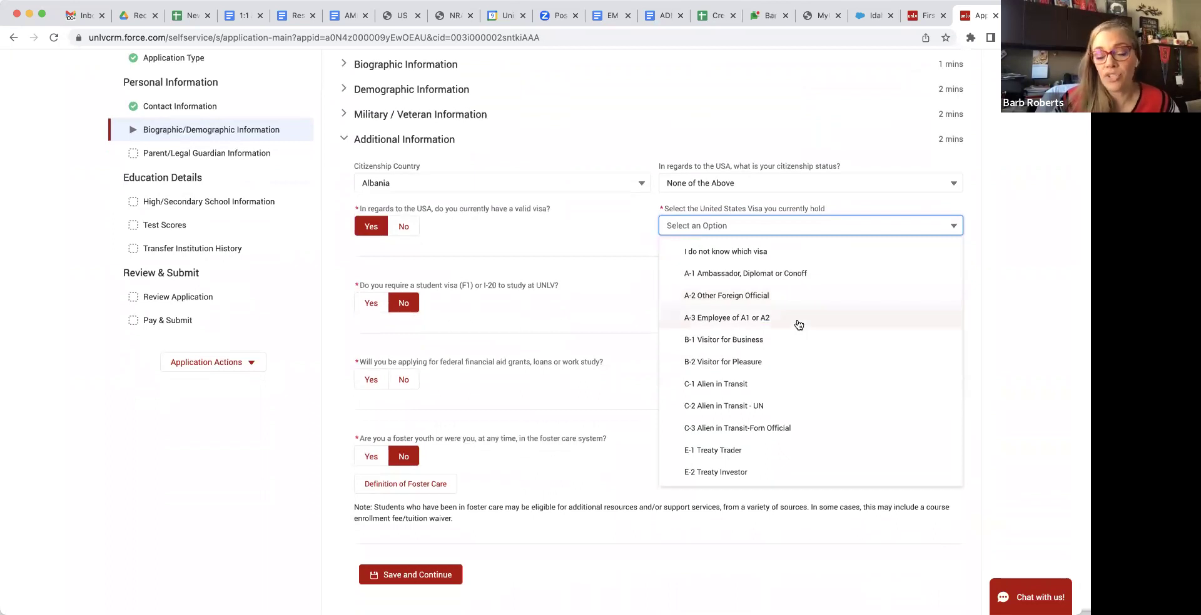
scroll(799, 324, "down", 8)
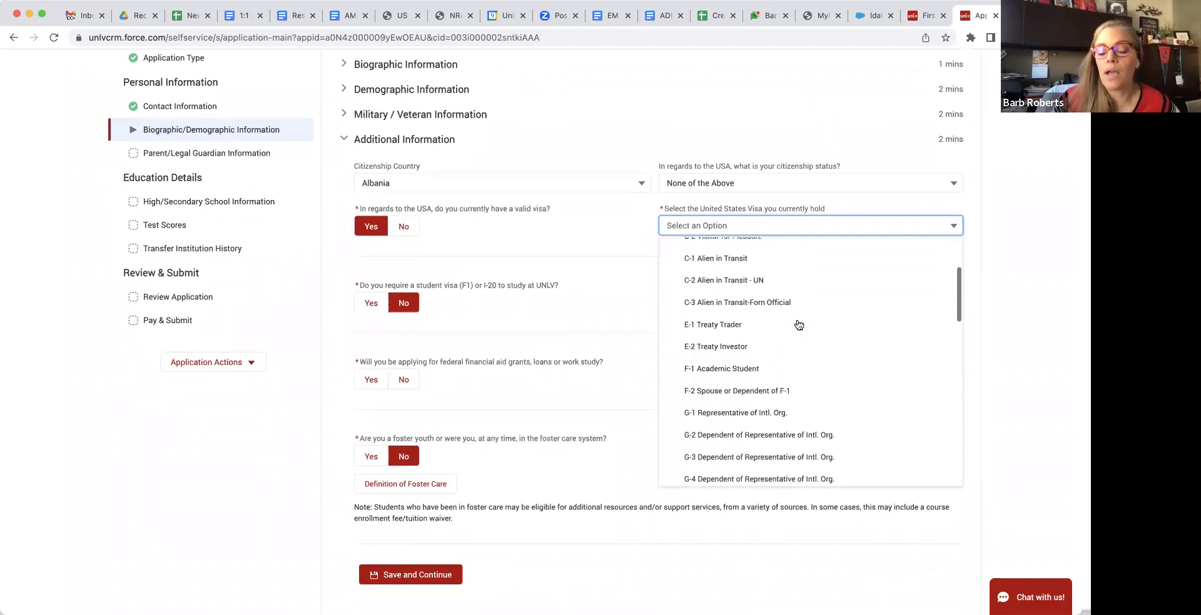
scroll(799, 325, "down", 4)
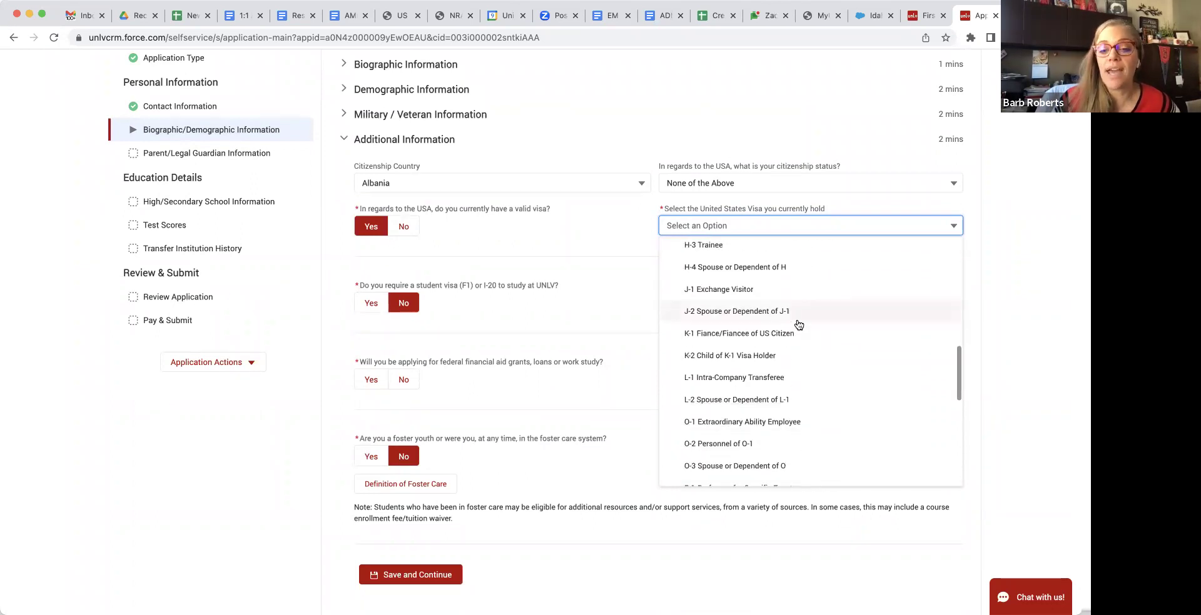
scroll(799, 324, "down", 2)
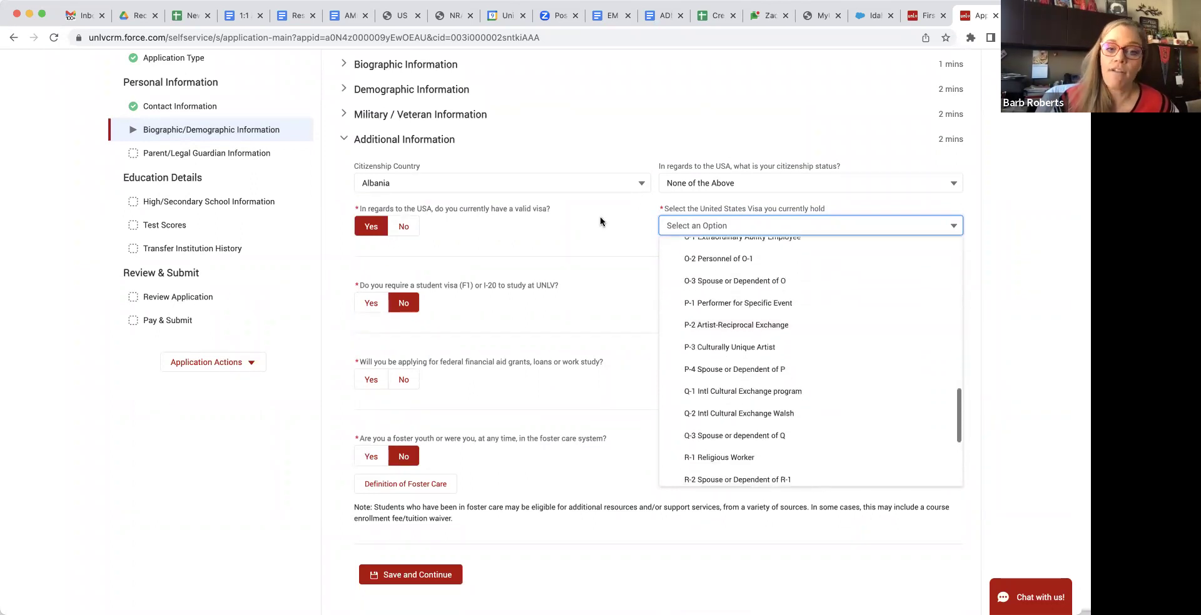
left_click(557, 251)
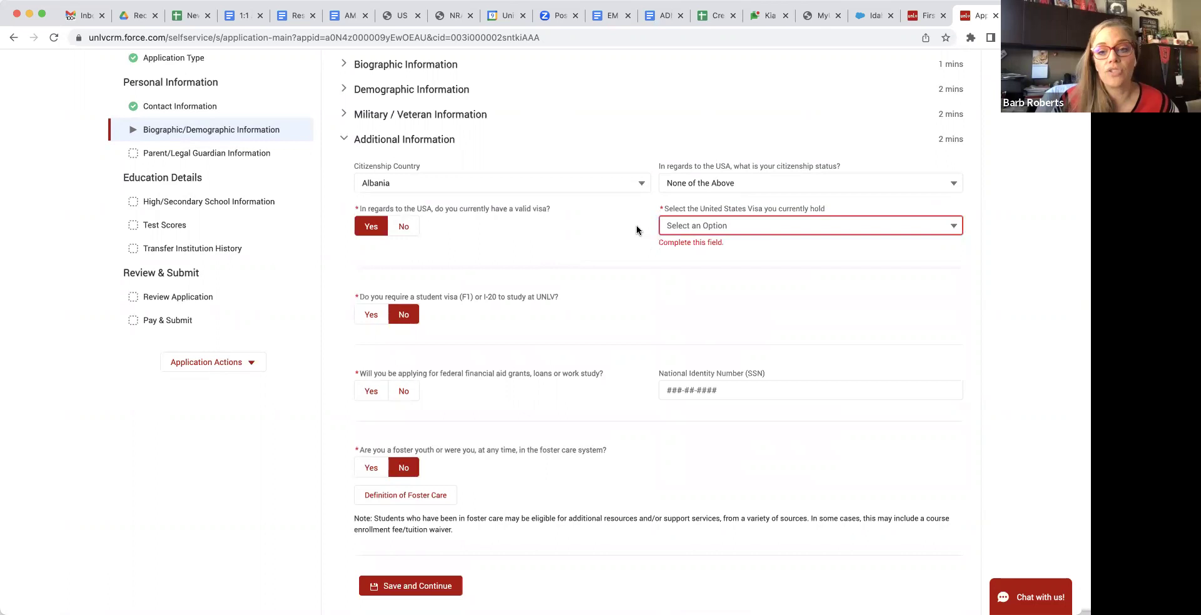
Select F-1 Academic Student as the United States visa currently held
left_click(715, 226)
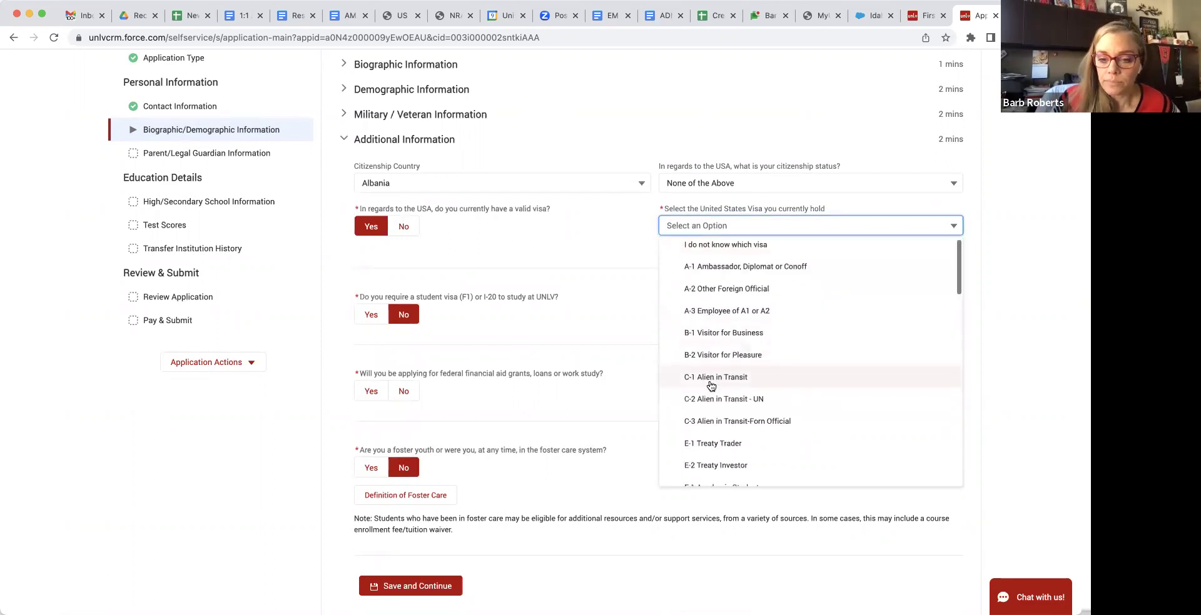
scroll(711, 386, "down", 2)
left_click(710, 407)
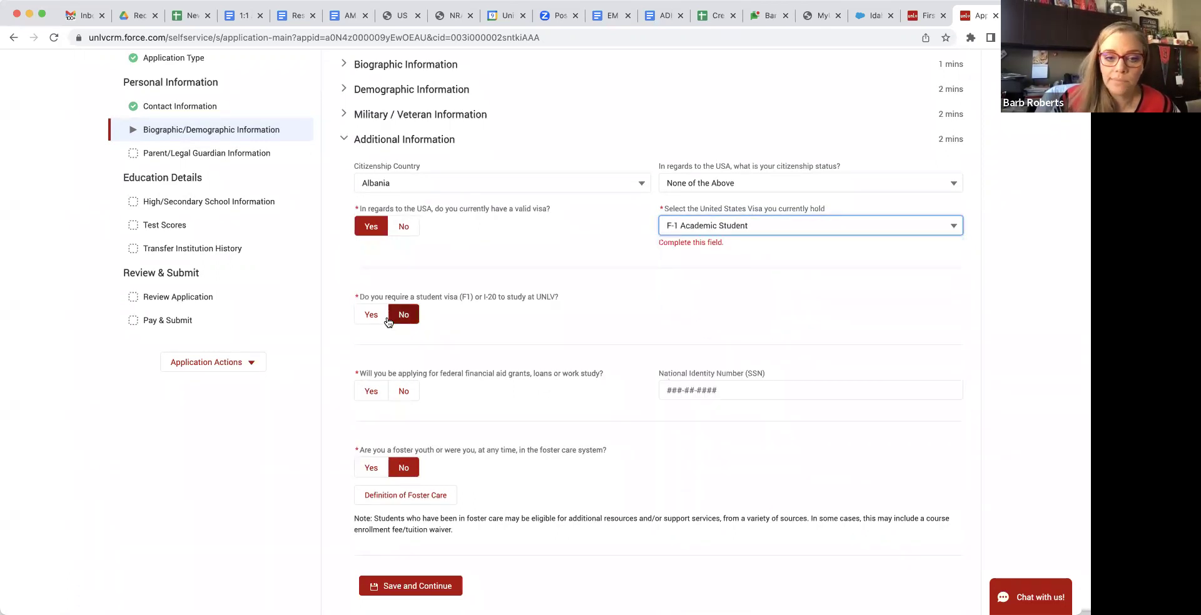
Answer Yes to requiring a student visa or I-20 and to working with an agent, and look through the available agents
left_click(371, 303)
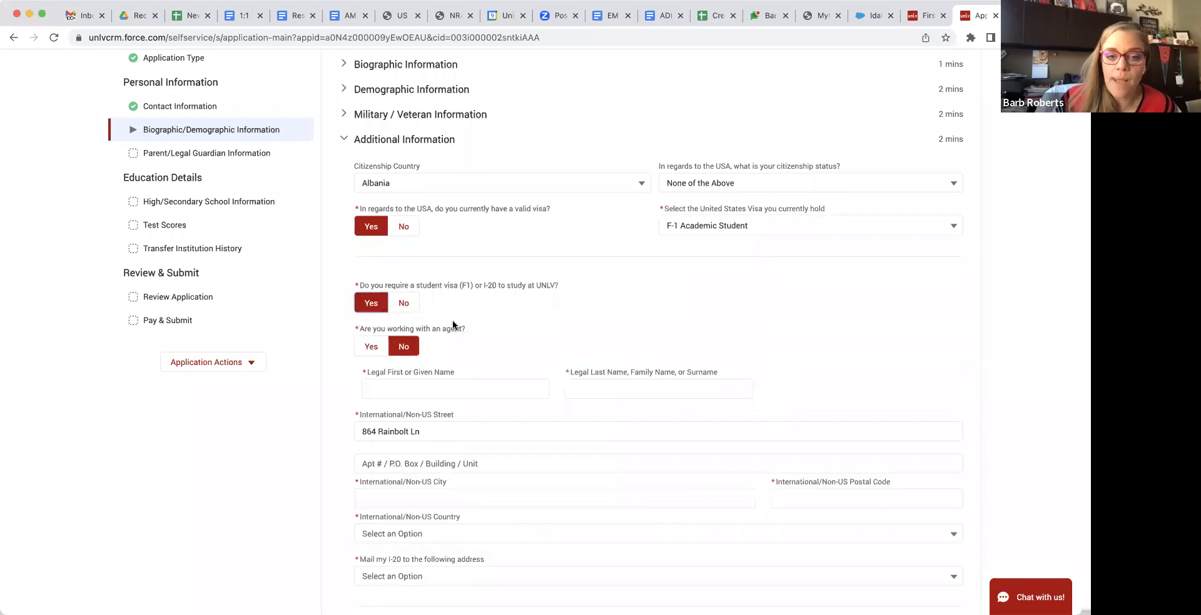
scroll(453, 320, "down", 2)
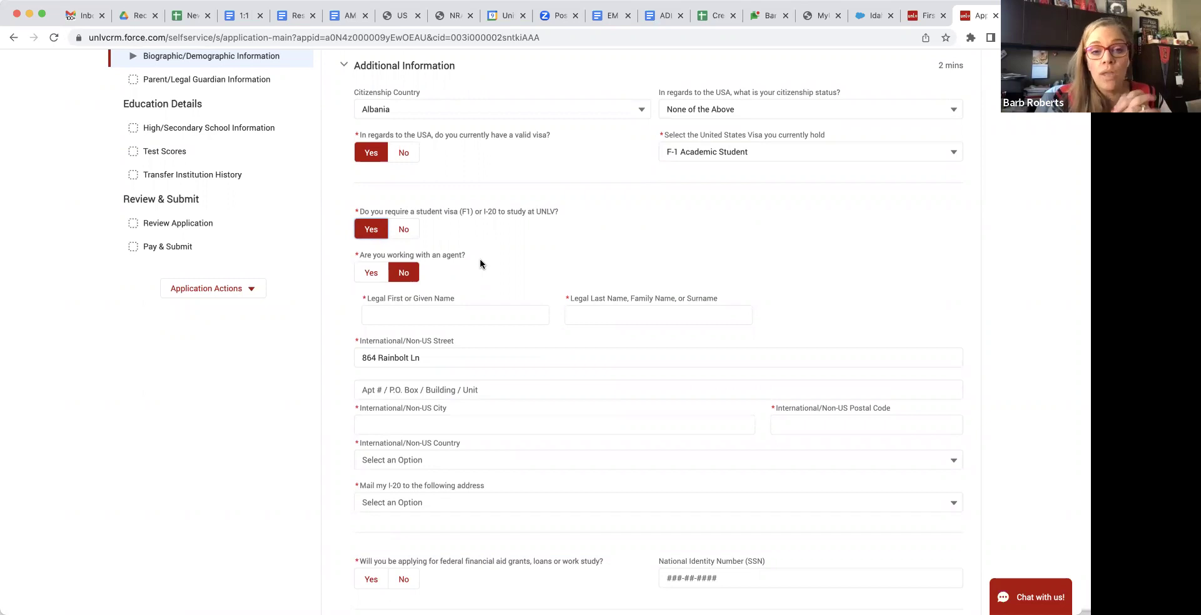
left_click(369, 275)
left_click(792, 270)
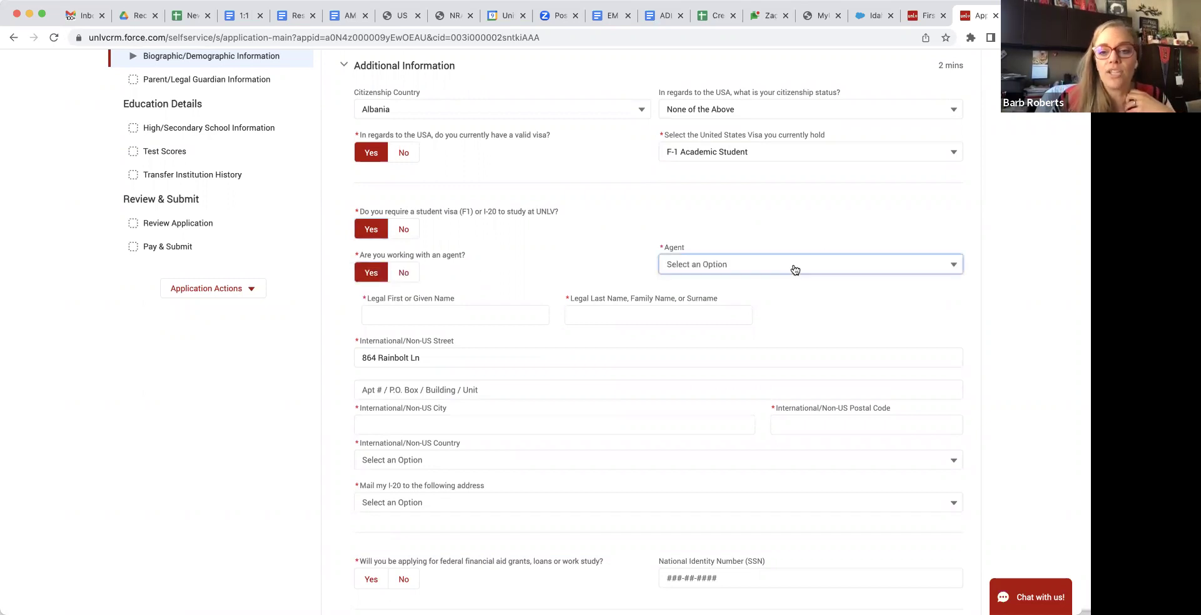
scroll(787, 407, "down", 5)
scroll(785, 411, "down", 3)
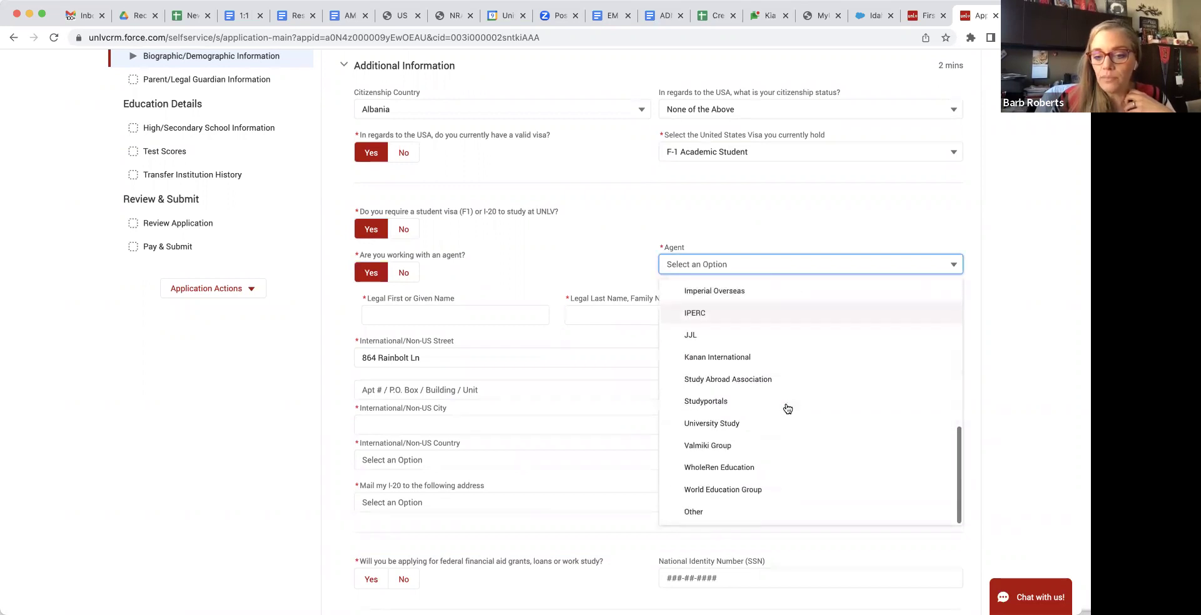
scroll(785, 410, "up", 10)
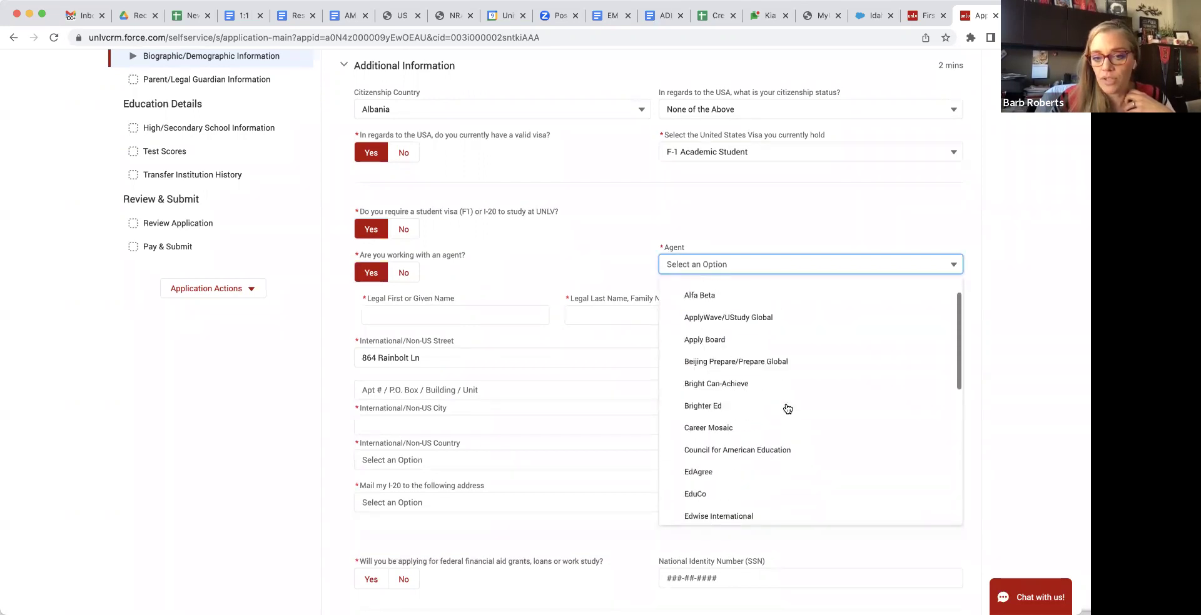
left_click(539, 260)
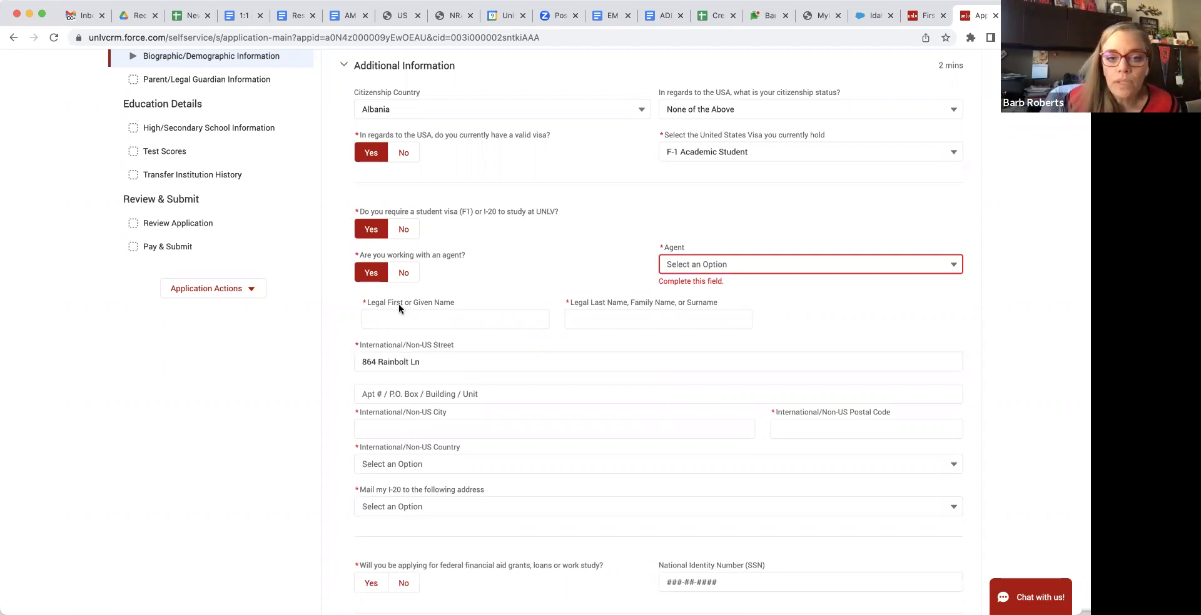
Answer No to working with an agent, to requiring a student visa or I-20, and to applying for federal financial aid
left_click(401, 273)
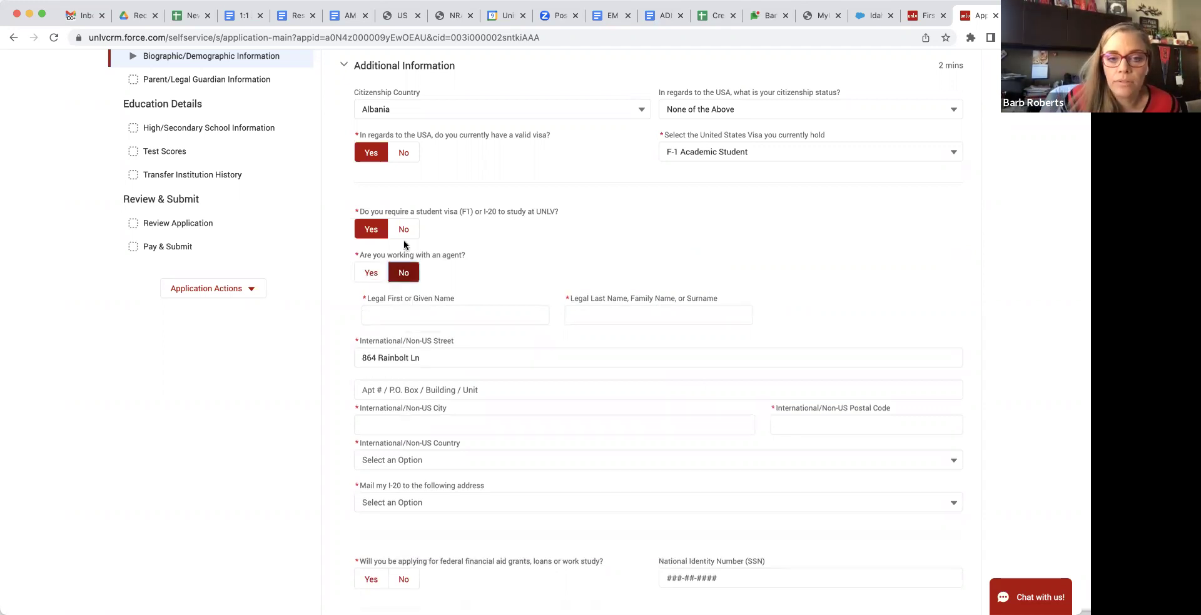
left_click(404, 230)
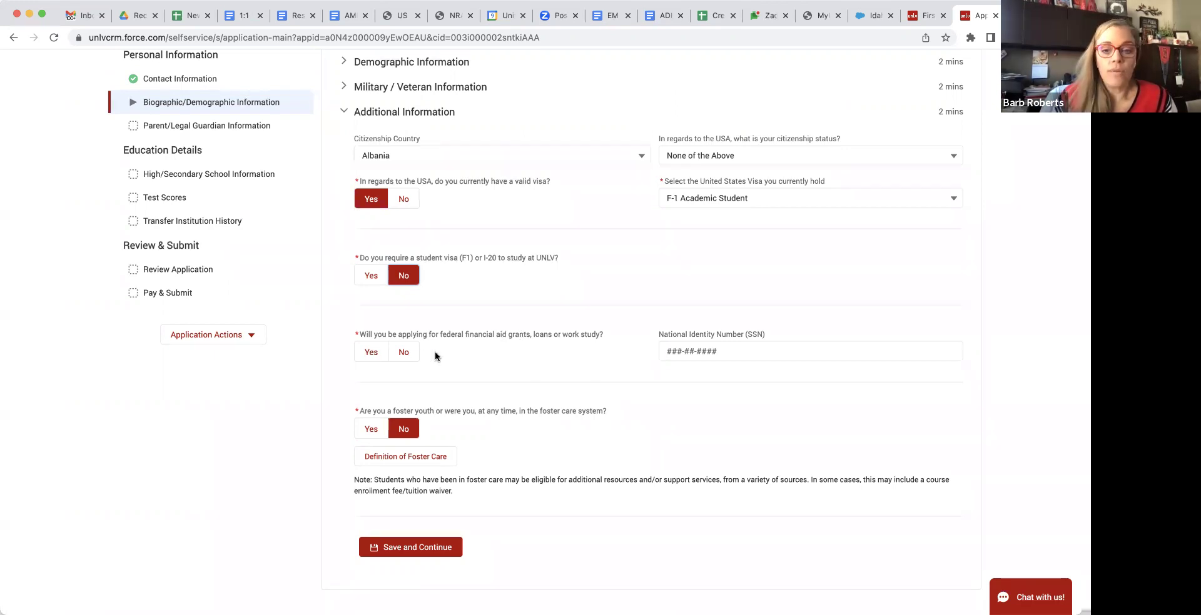
left_click(372, 353)
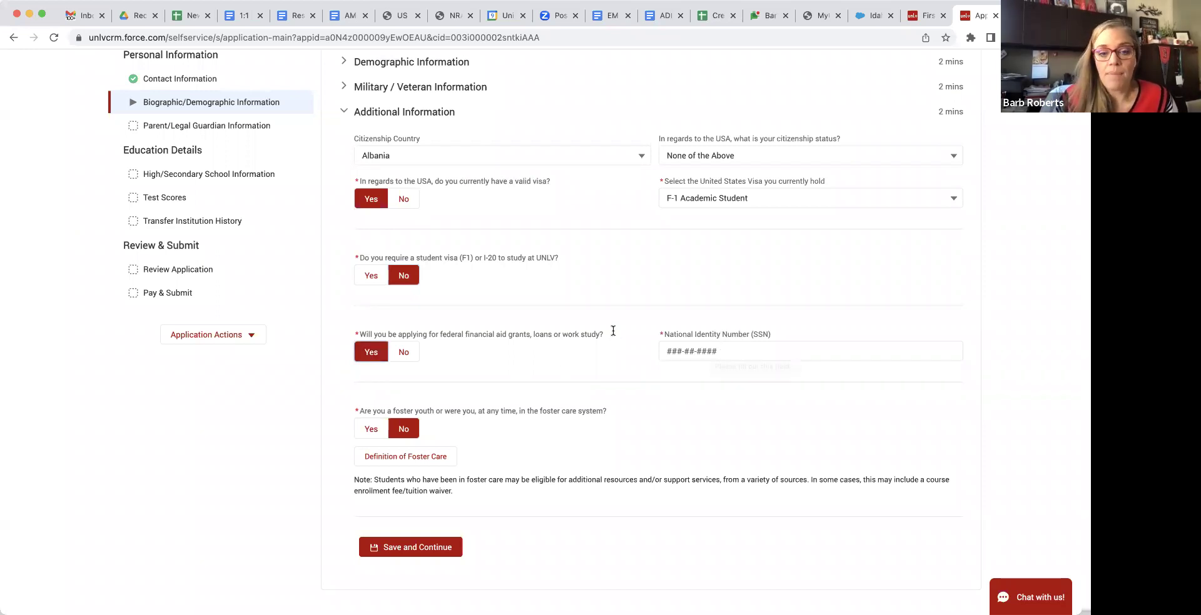
left_click(403, 353)
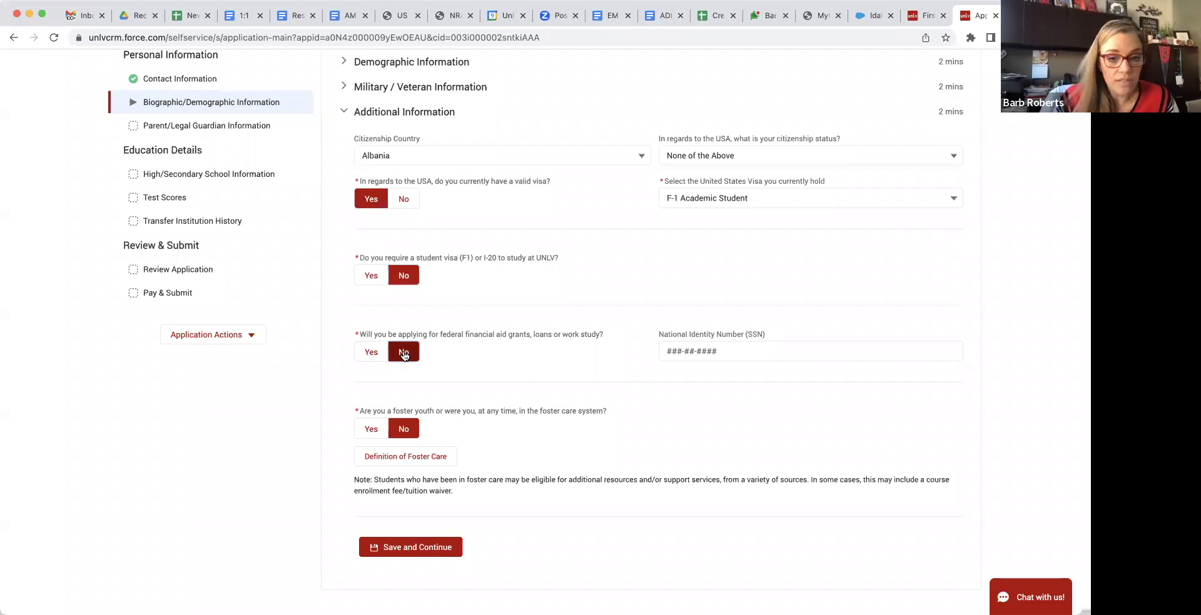
Switch the federal financial aid answer between Yes and No to compare the SSN field's requirement, ending on No
left_click(736, 352)
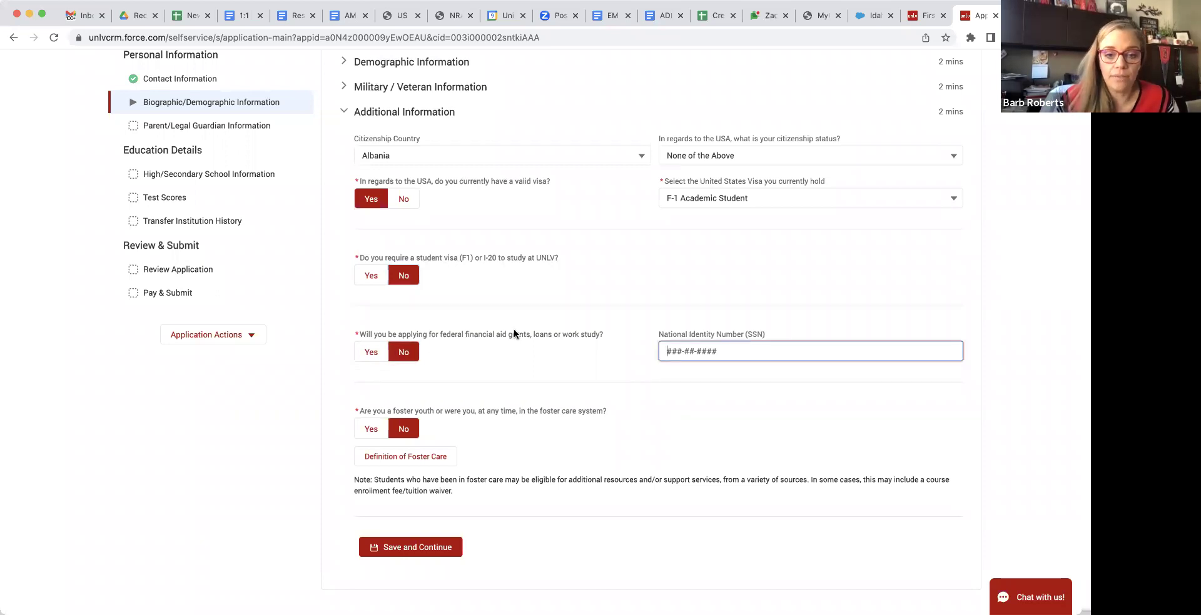
left_click(357, 353)
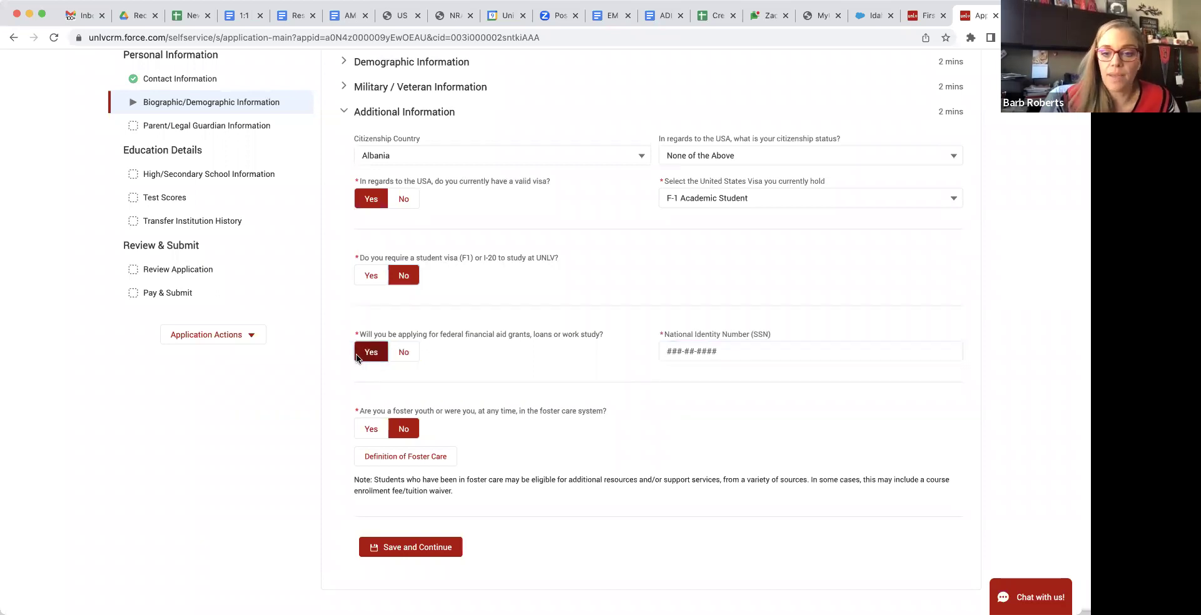
left_click(406, 352)
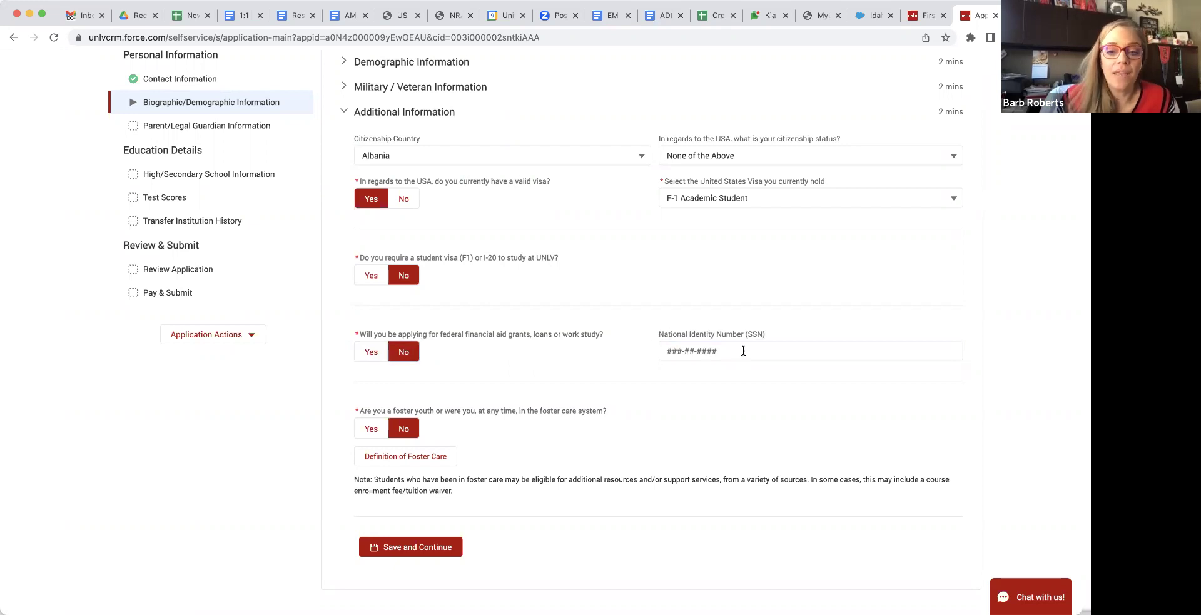
left_click(372, 352)
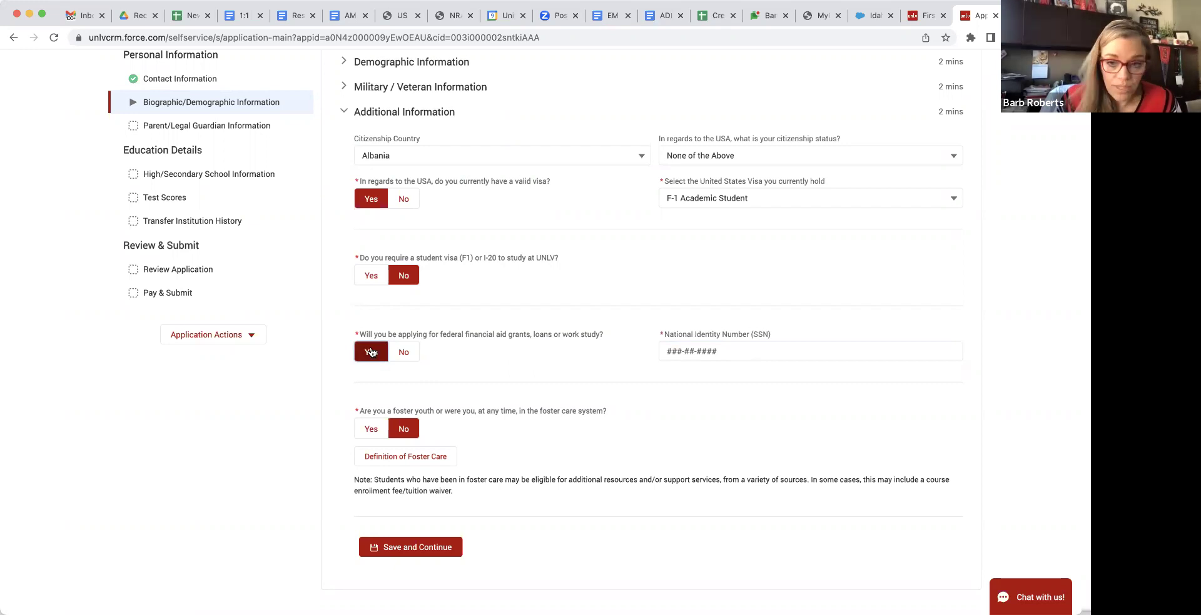
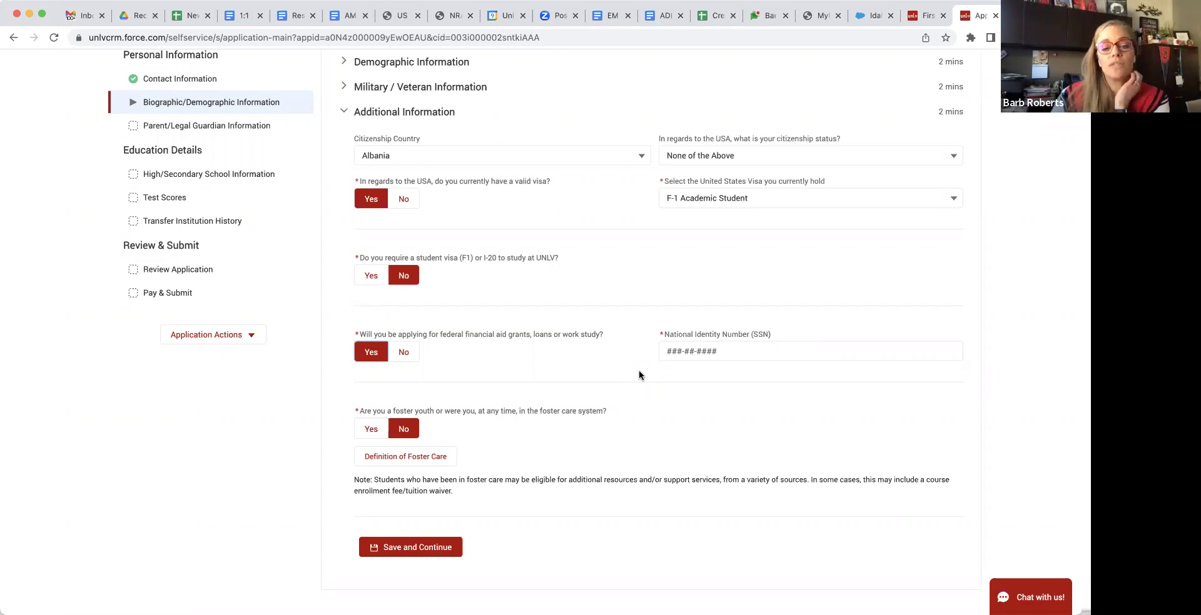
left_click(403, 353)
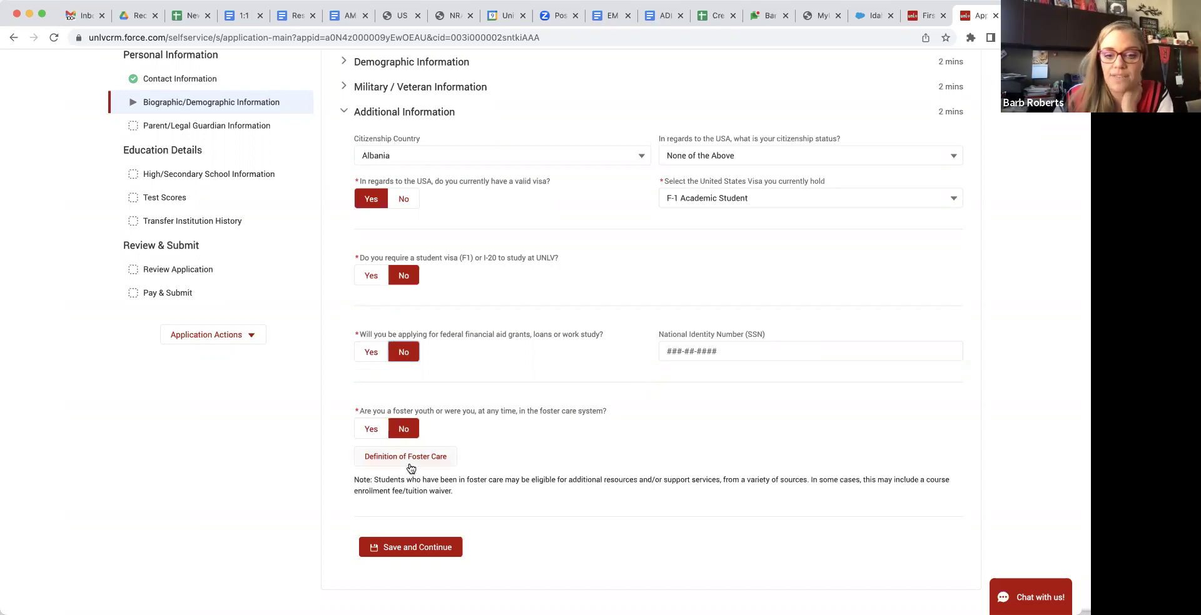
Answer No to the foster care question and save the Additional Information section
left_click(371, 430)
left_click(402, 430)
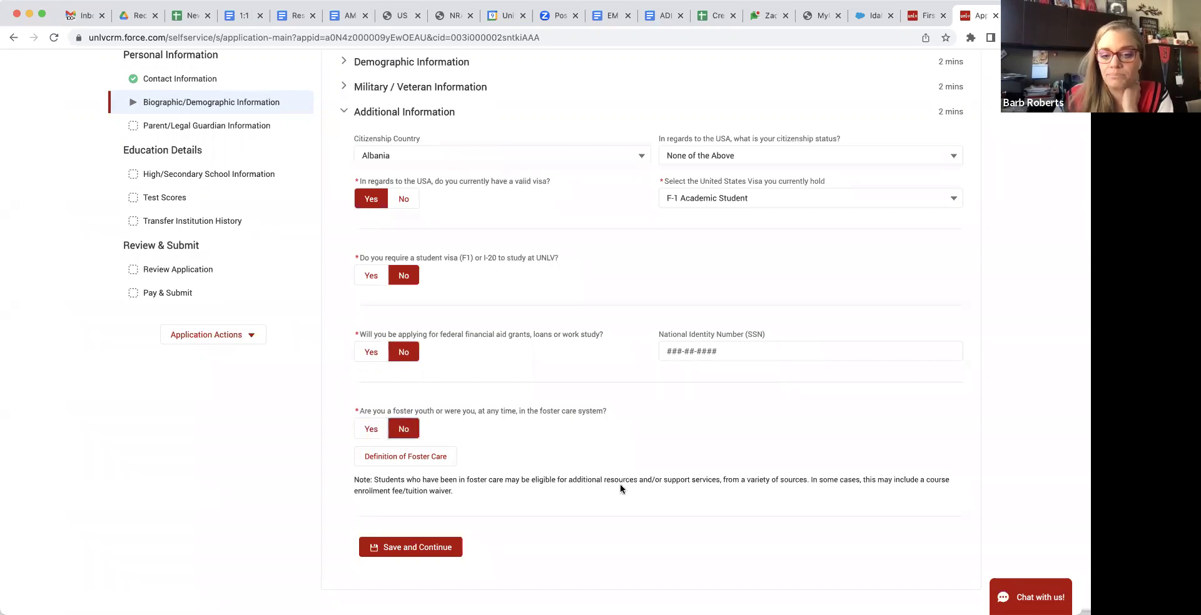
left_click(429, 548)
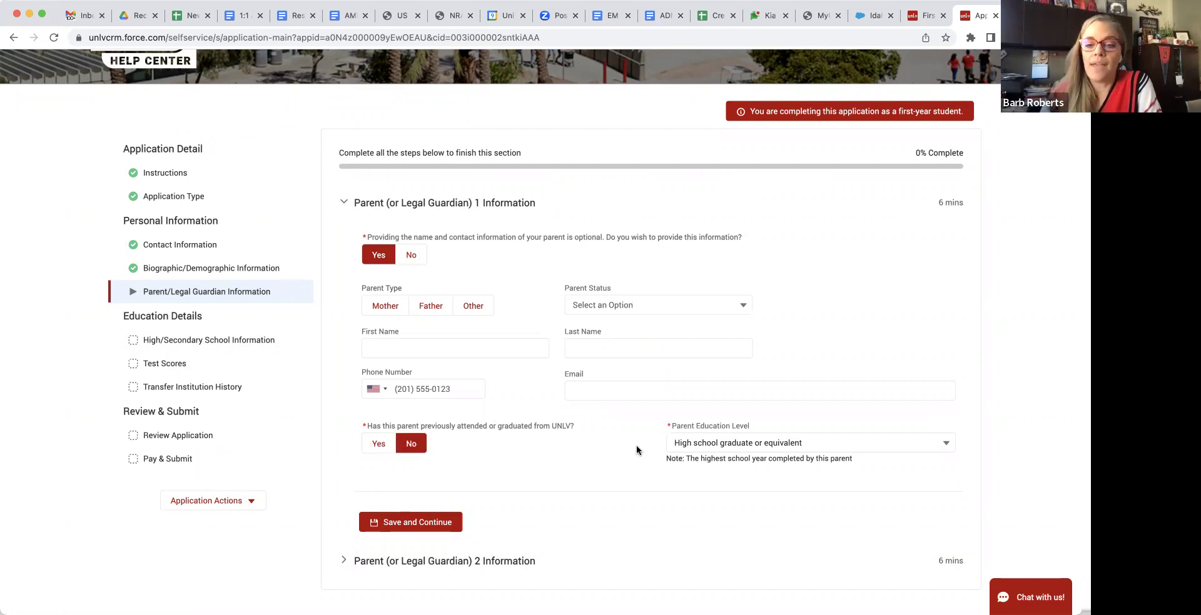
Look through the education level and parent status options for Parent 1 without choosing any
left_click(764, 446)
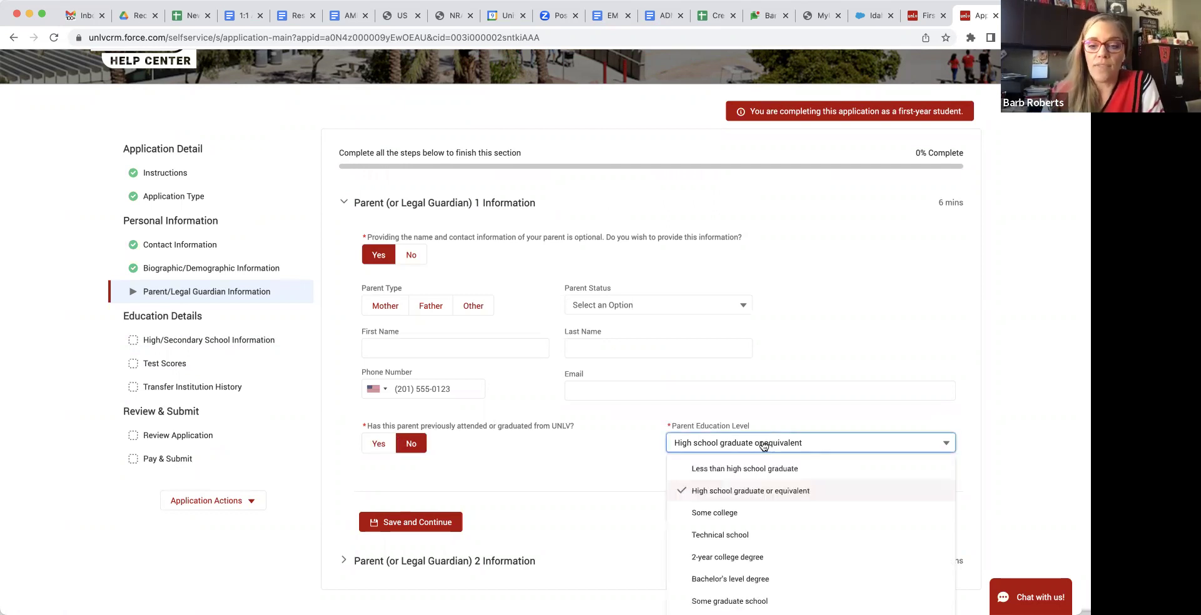
left_click(757, 446)
left_click(623, 420)
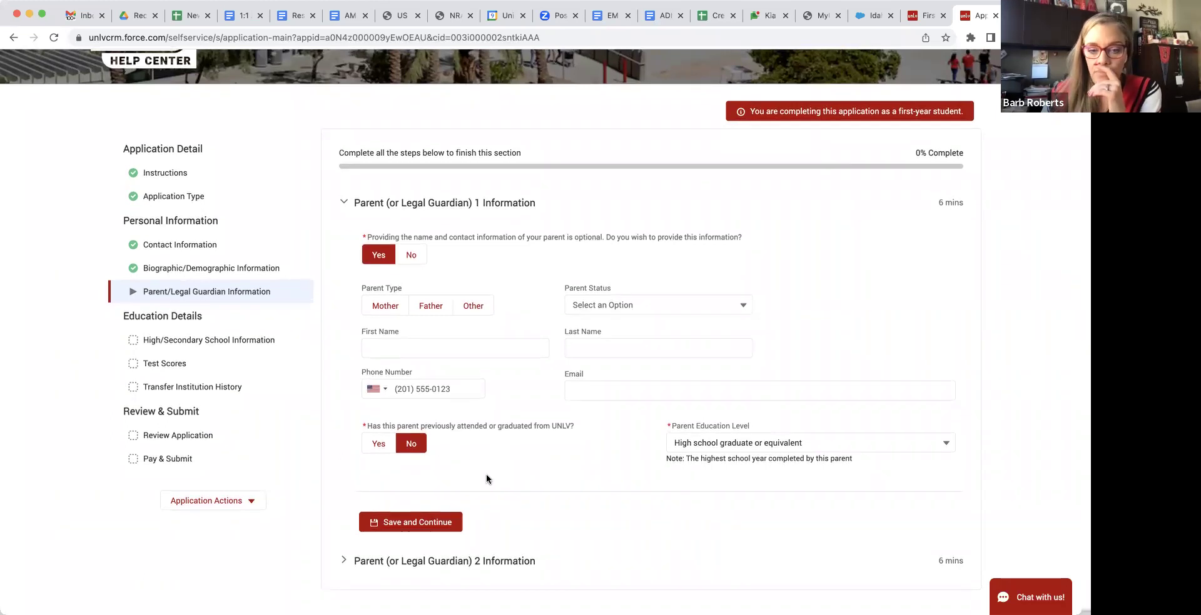
left_click(601, 310)
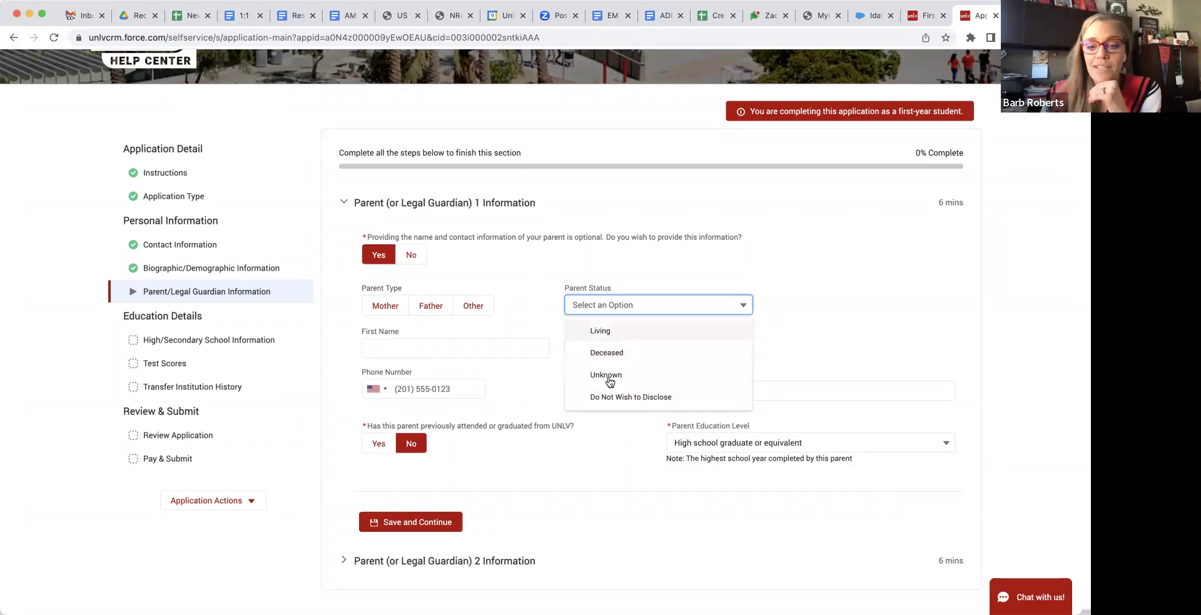
left_click(505, 289)
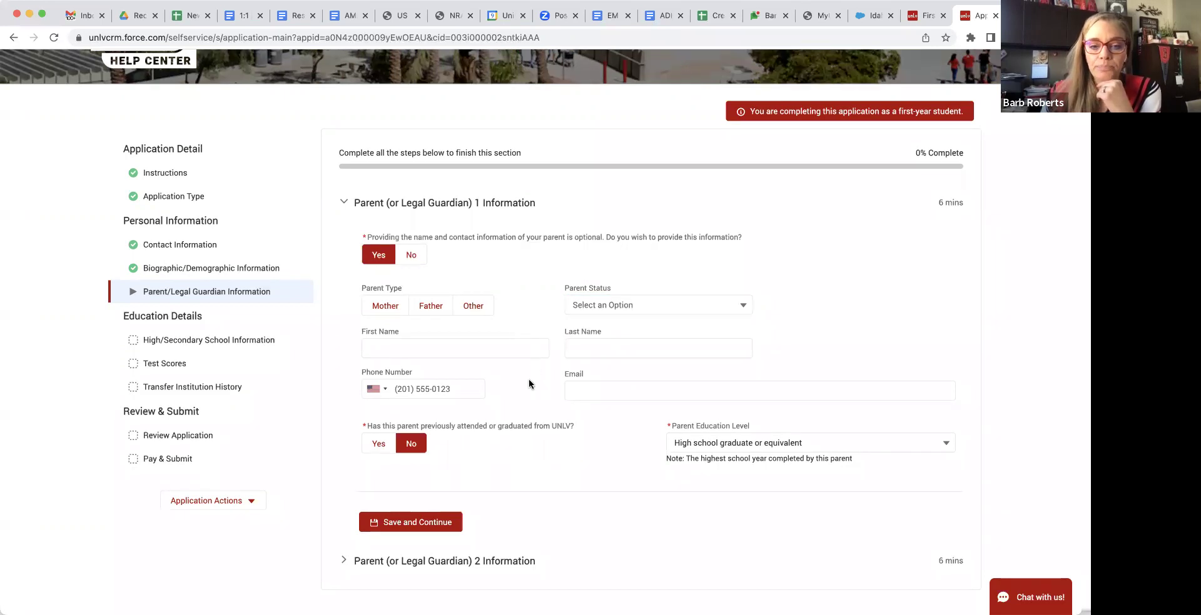
Save the Parent 1 and Parent 2 information sections, leaving the optional contact details blank
left_click(435, 521)
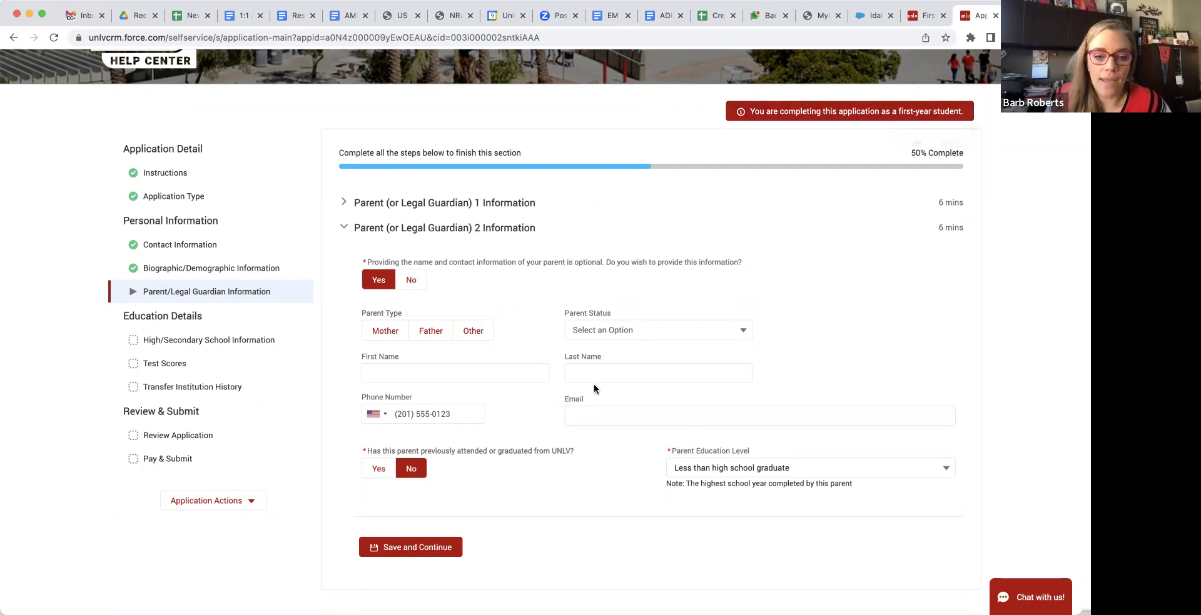
left_click(411, 549)
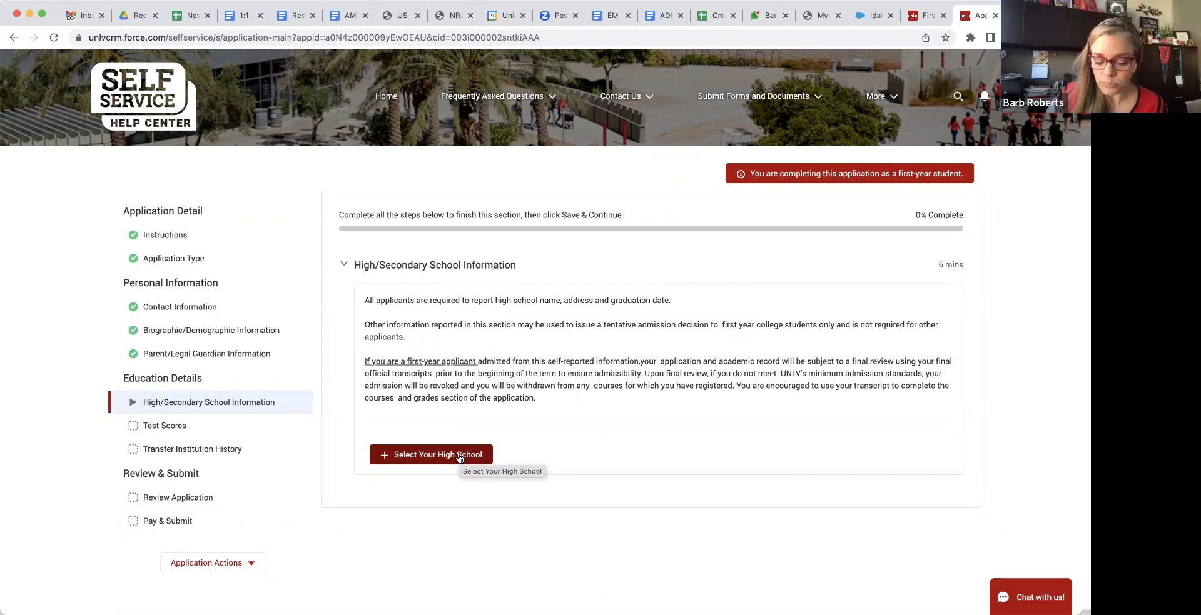
Start selecting a high school, view the GED or Homeschool option, and set the type to High/Secondary School
left_click(438, 454)
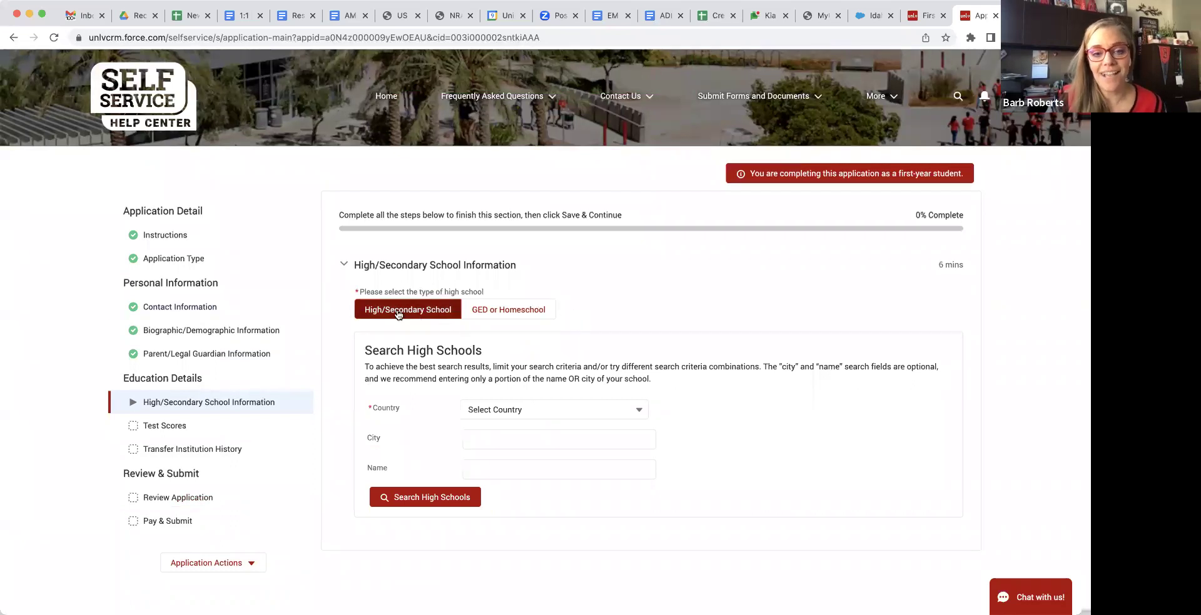
left_click(517, 311)
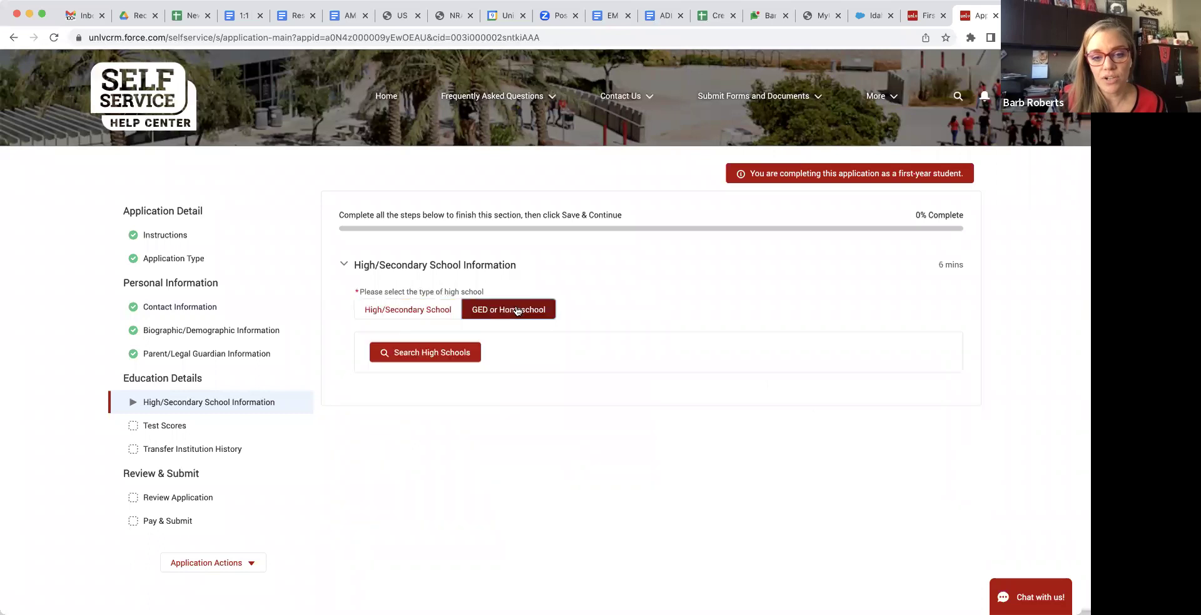
left_click(417, 311)
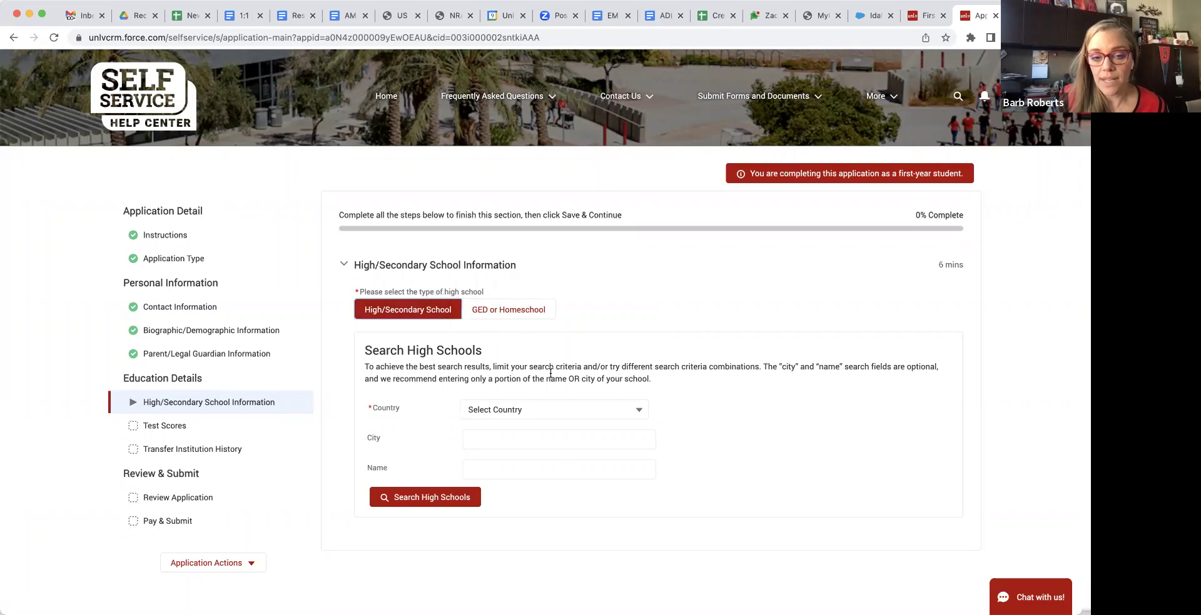
Search for high schools in the United States, state Arizona, city phoenix
left_click(590, 413)
left_click(566, 456)
left_click(838, 415)
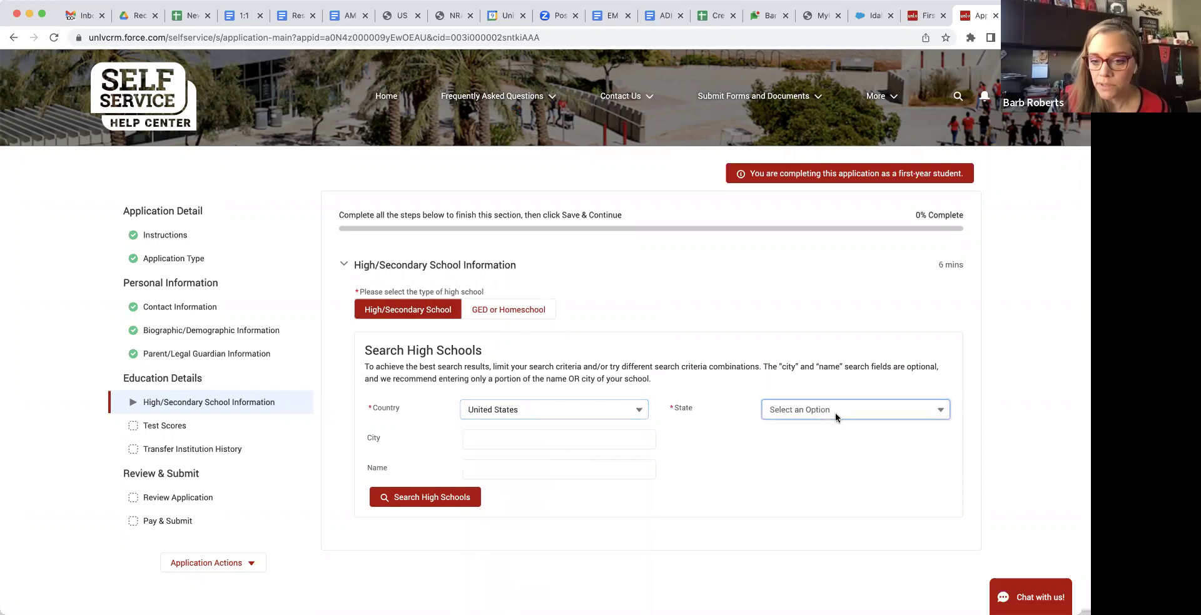
left_click(822, 502)
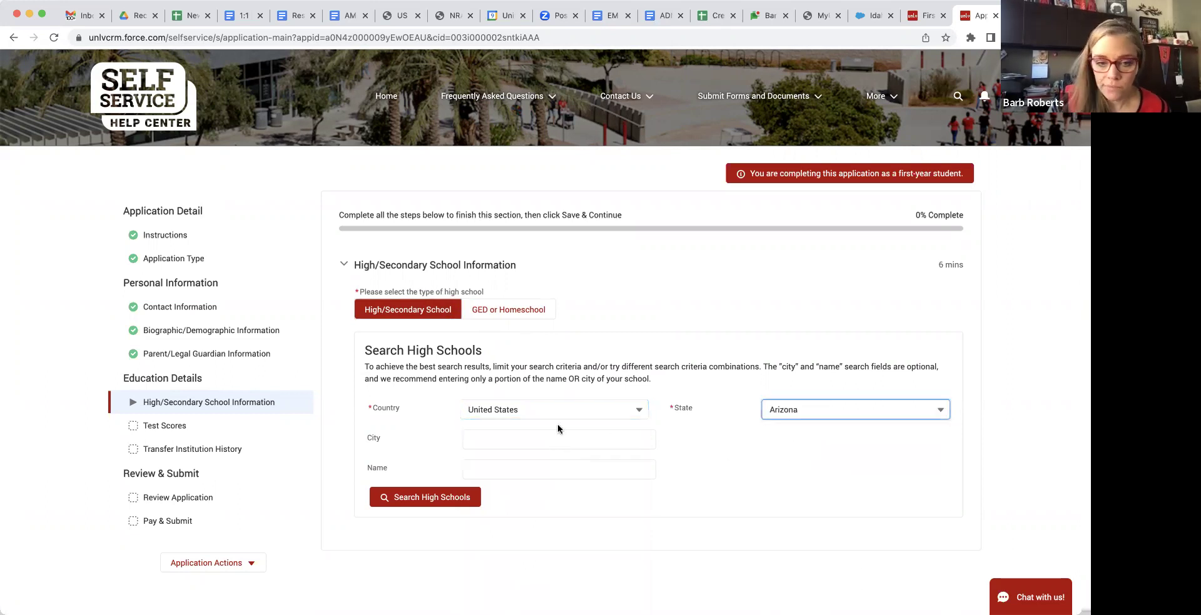
left_click(520, 445)
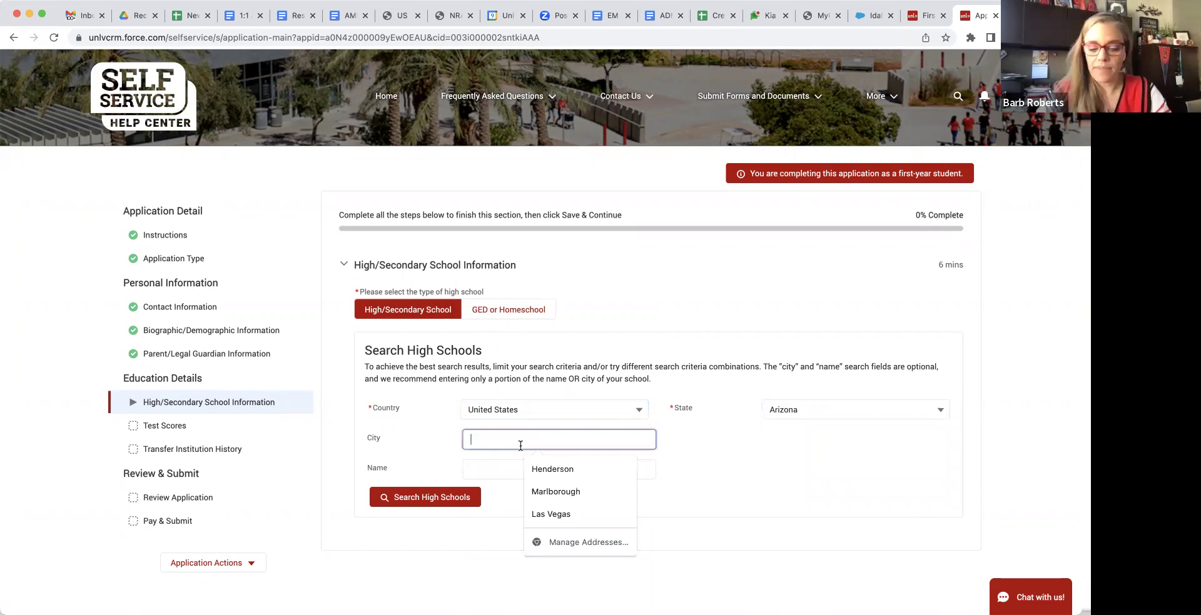
type("pho")
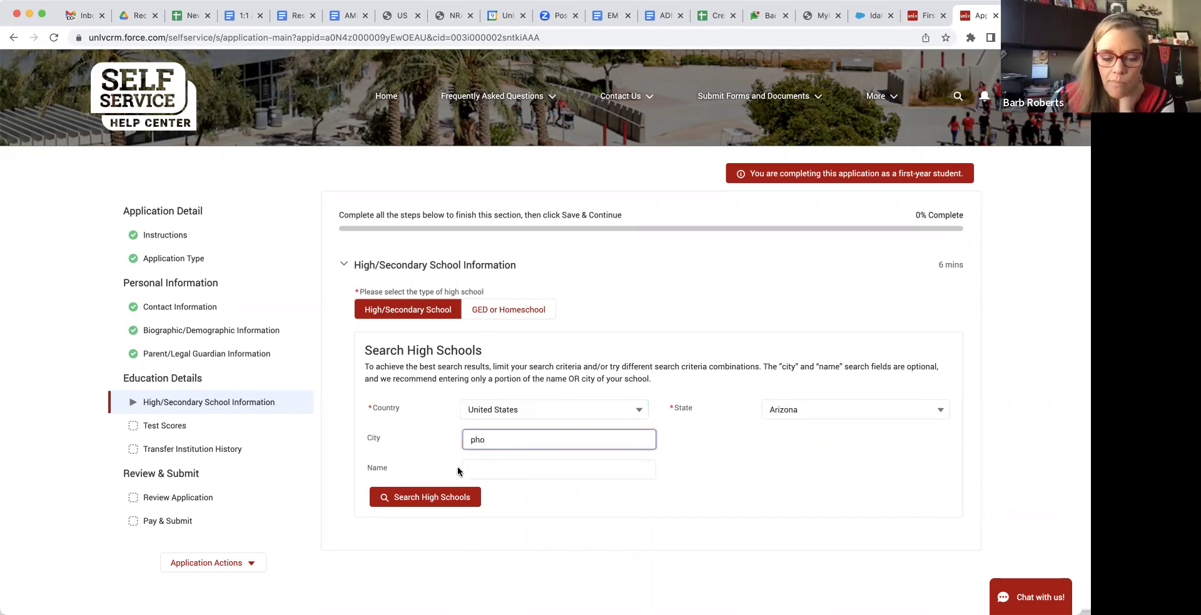
type("enix")
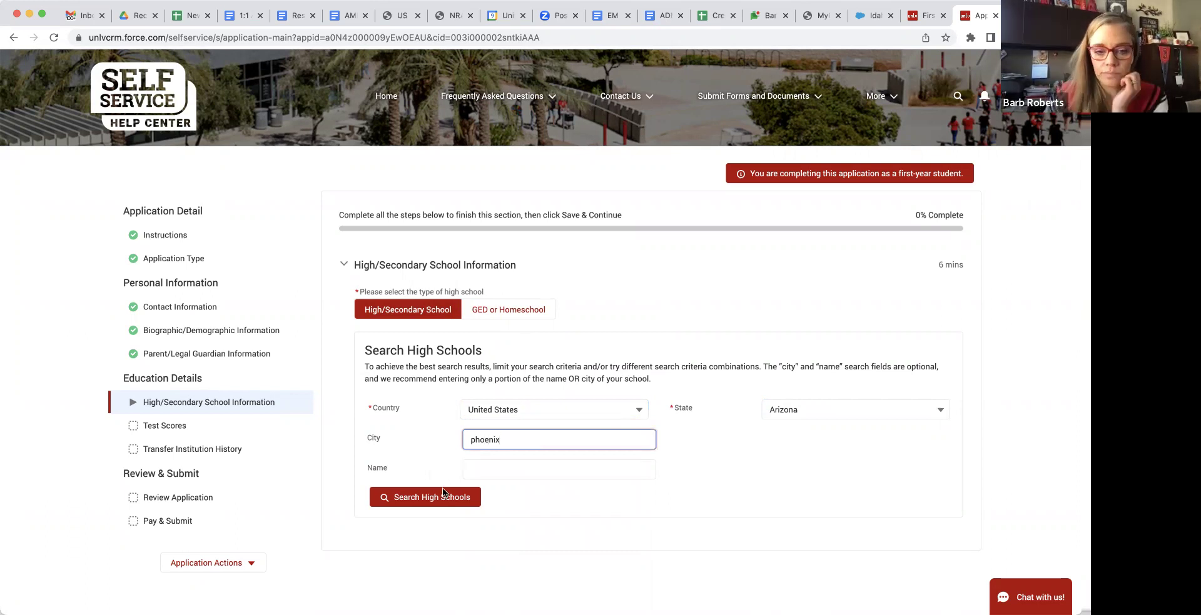
left_click(424, 501)
Review the Phoenix high school results and select Intelli School Inc as the school attended
scroll(606, 427, "down", 5)
scroll(606, 431, "down", 6)
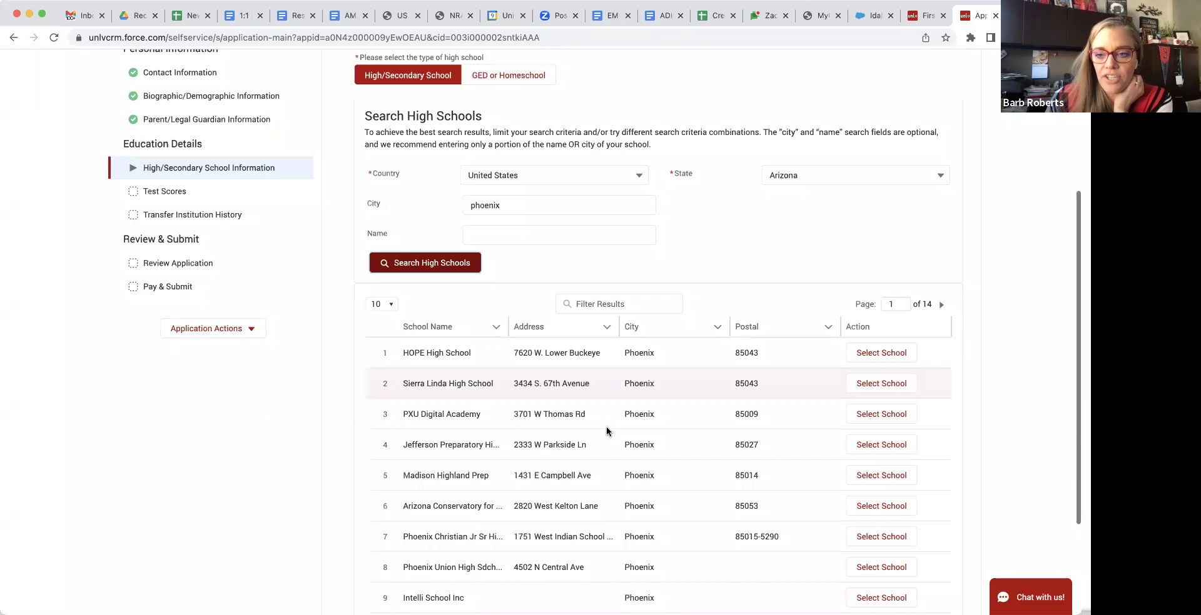
scroll(518, 359, "up", 1)
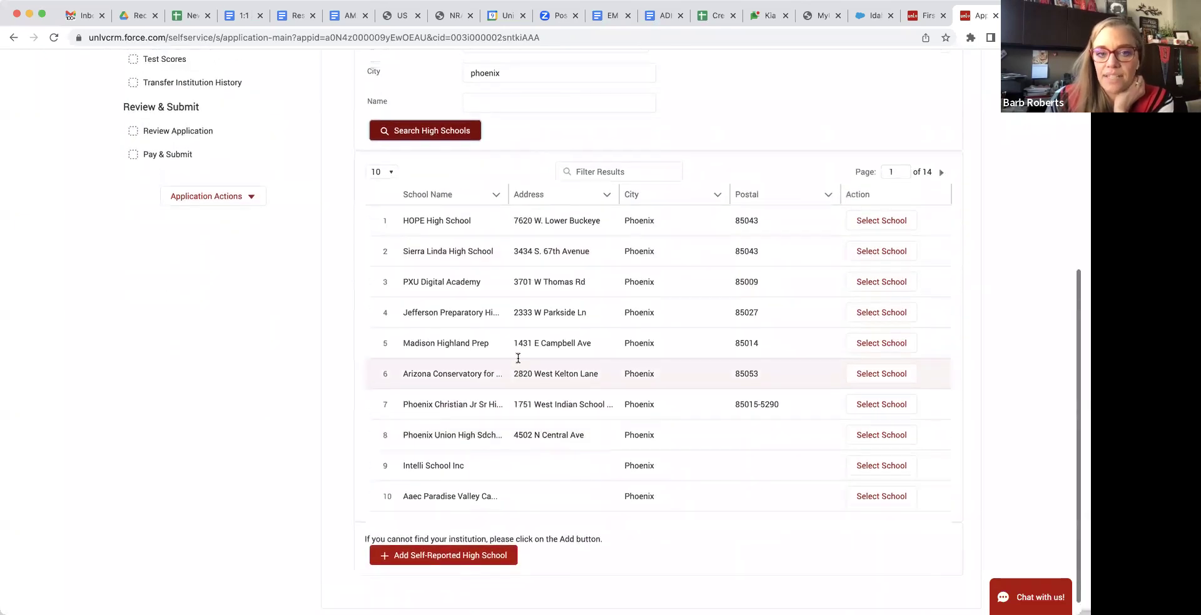
scroll(518, 358, "down", 1)
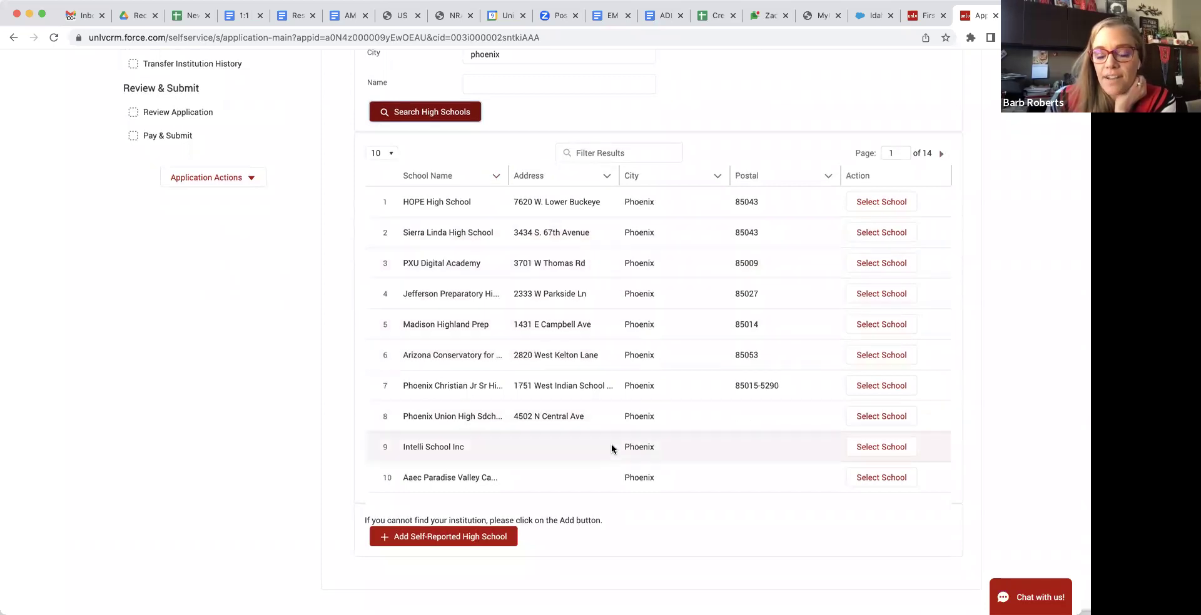
scroll(786, 261, "up", 2)
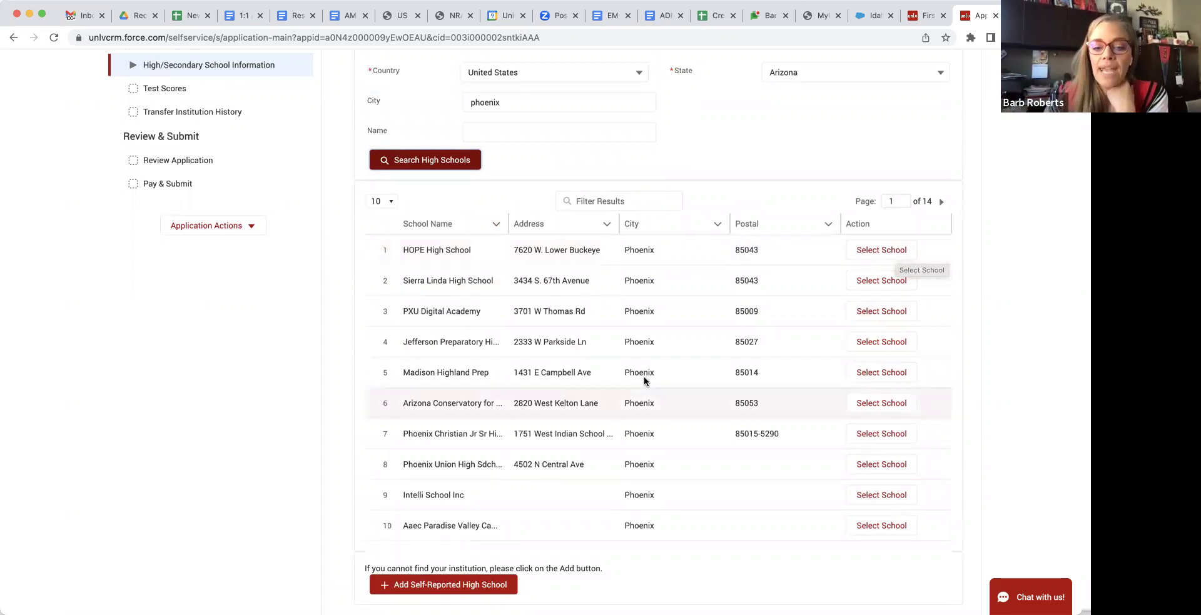
scroll(613, 386, "down", 1)
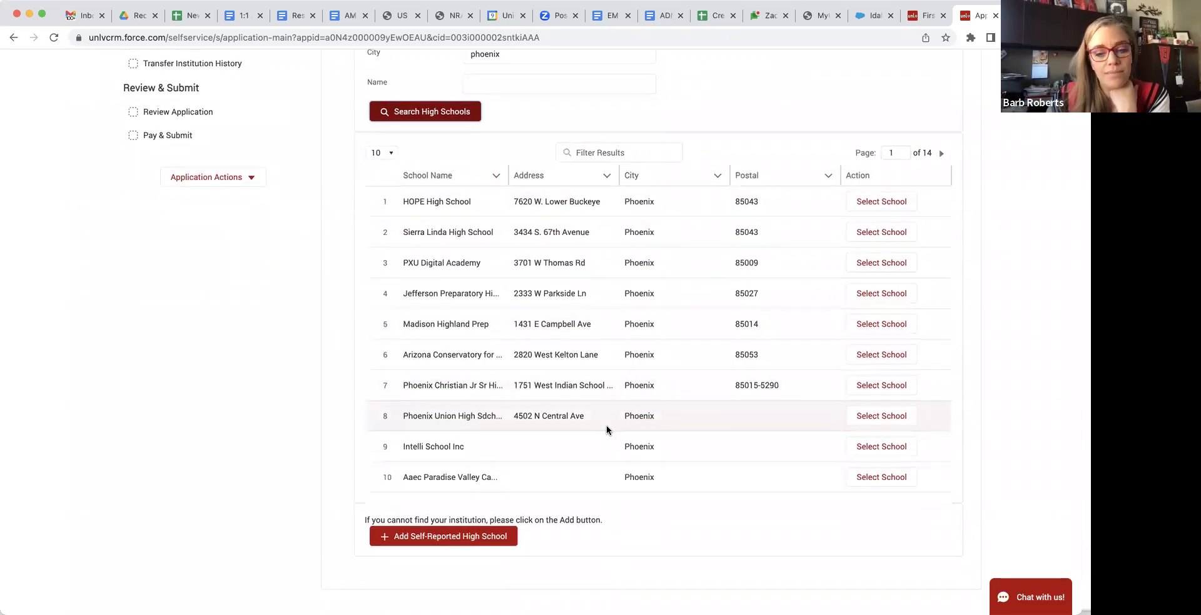
scroll(942, 275, "up", 2)
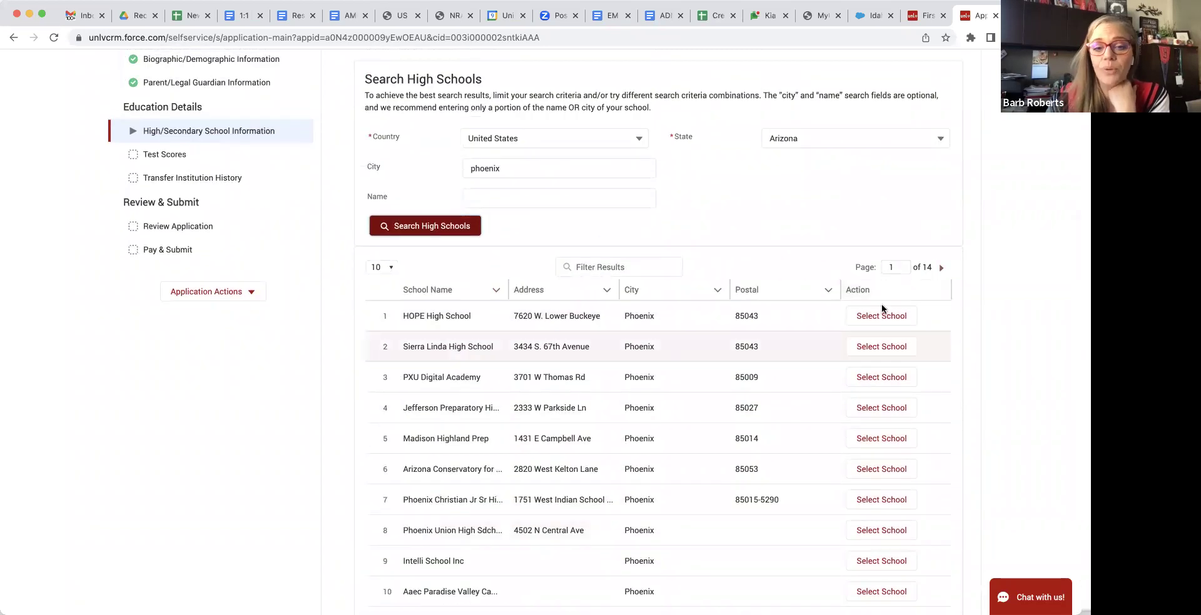
scroll(553, 582, "down", 2)
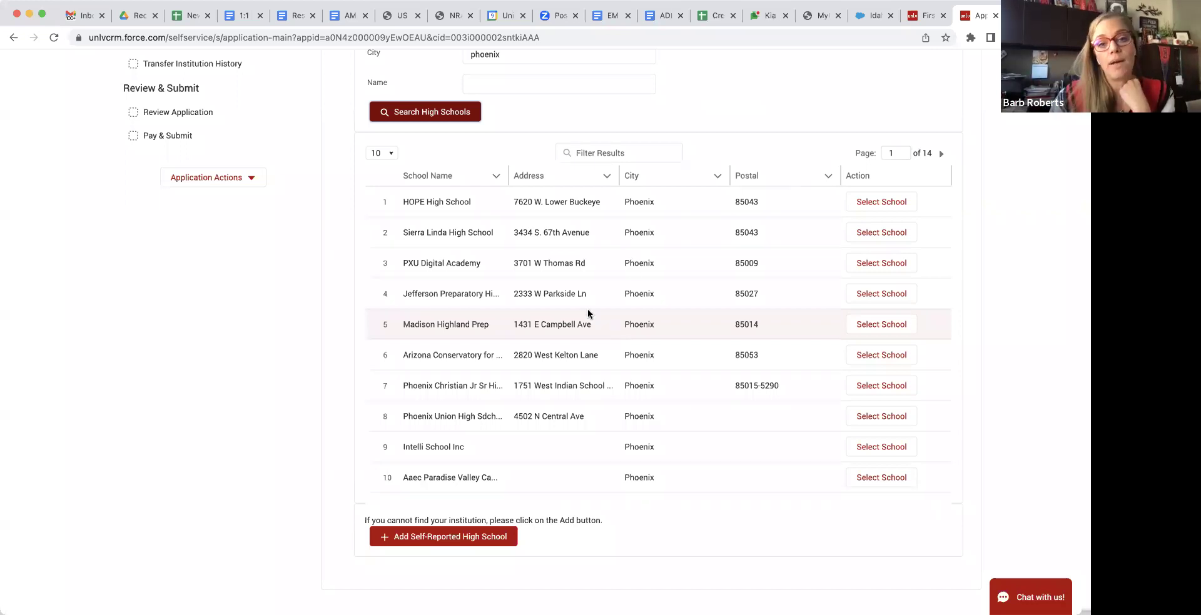
scroll(632, 270, "up", 3)
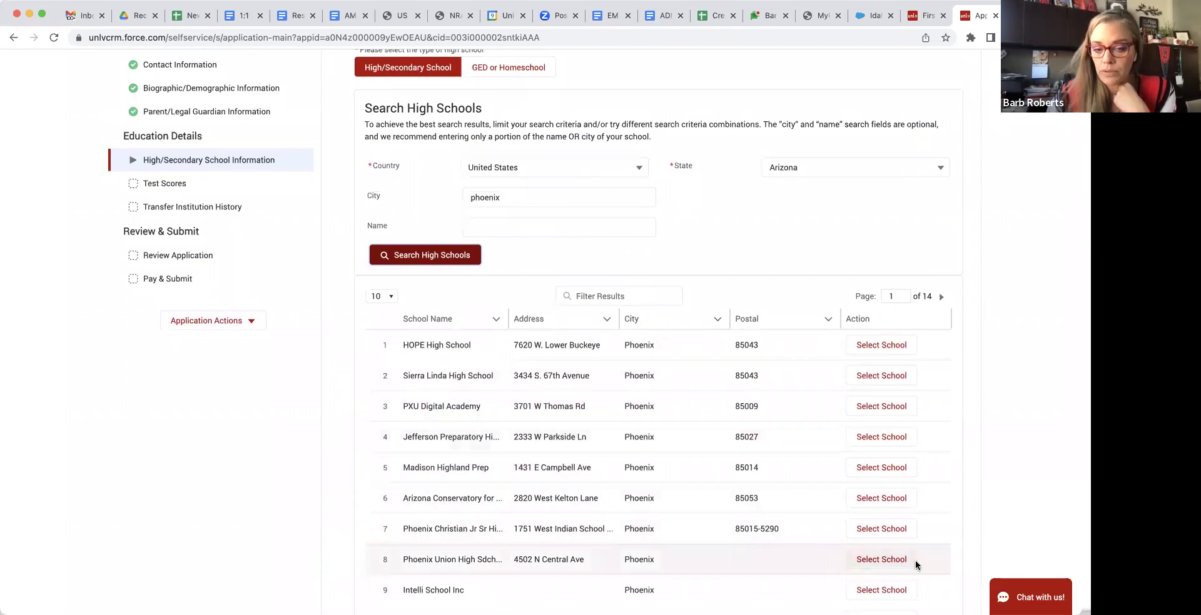
left_click(910, 595)
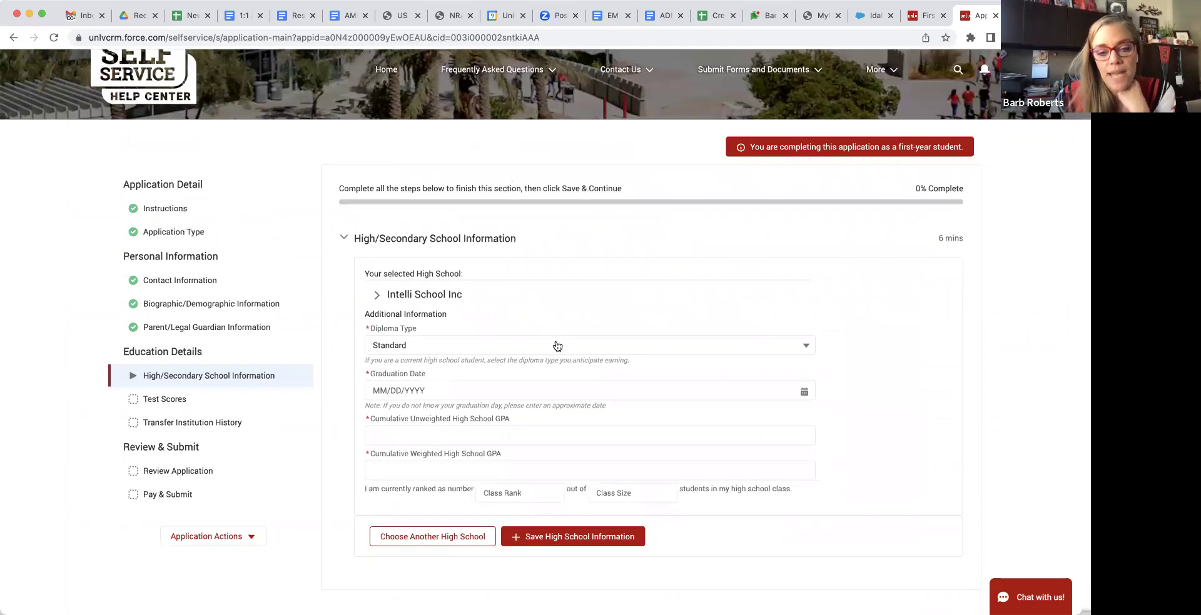
Look through the available diploma types for the selected high school, leaving it at Standard
left_click(558, 346)
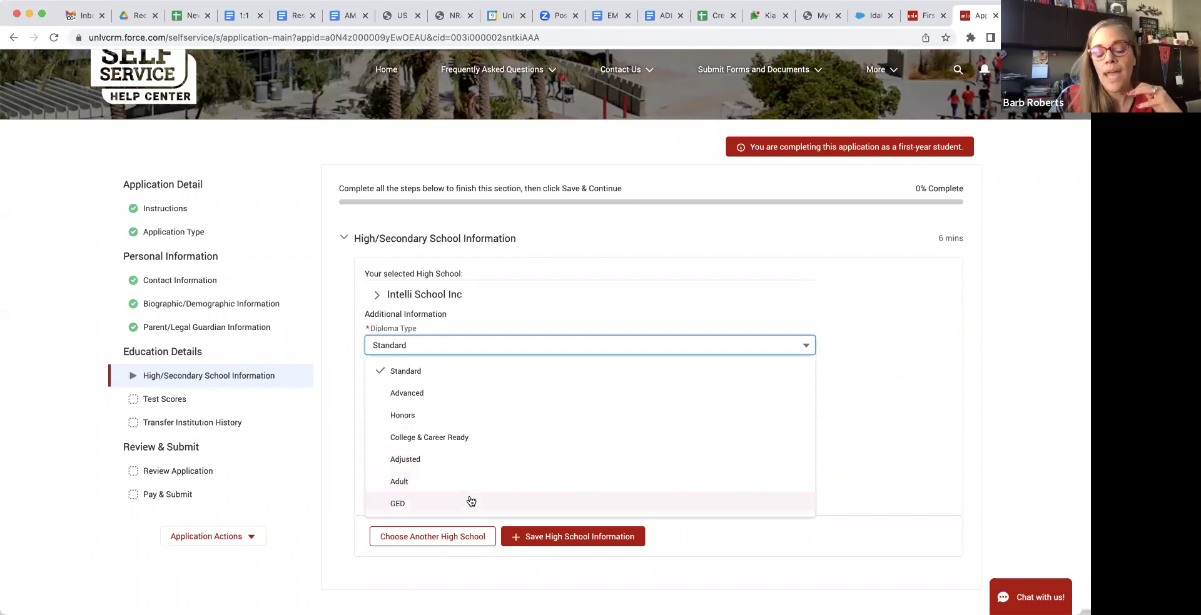
left_click(851, 445)
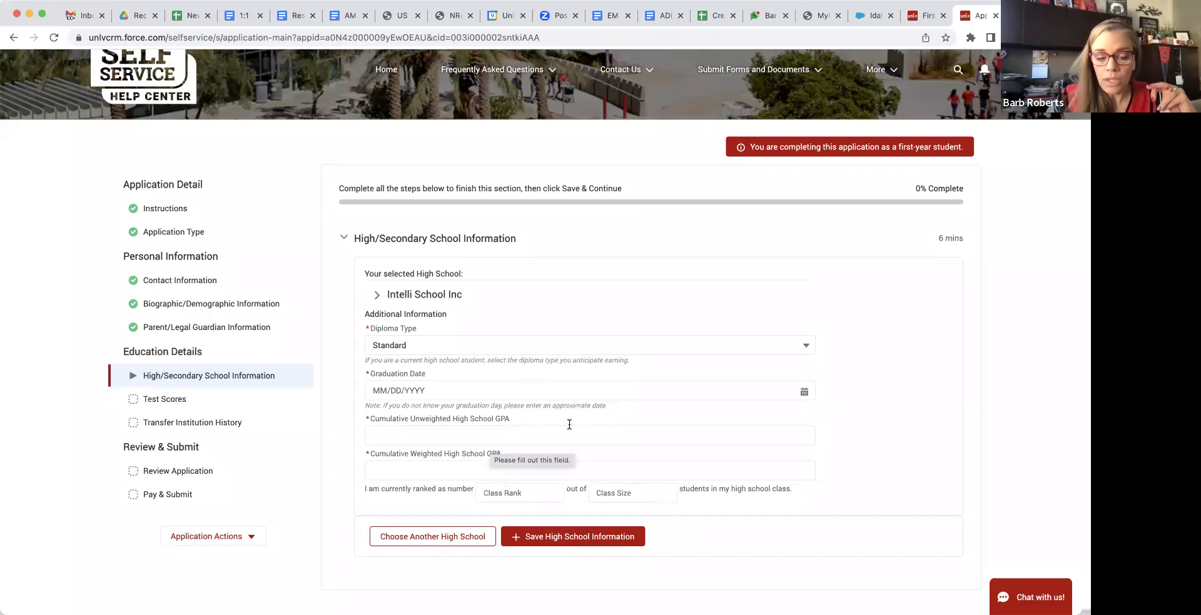
scroll(570, 425, "down", 1)
scroll(437, 419, "up", 1)
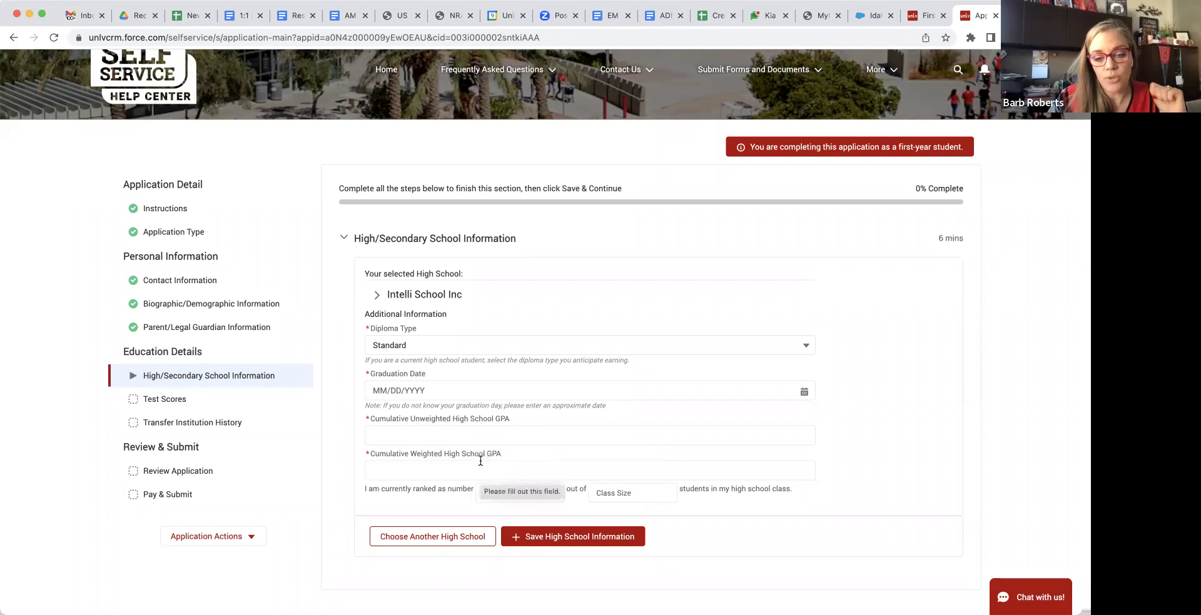
Enter a cumulative unweighted high school GPA of 3.00 and a weighted GPA of 3.0
left_click(446, 425)
type("3.00")
left_click(446, 473)
type("3.0")
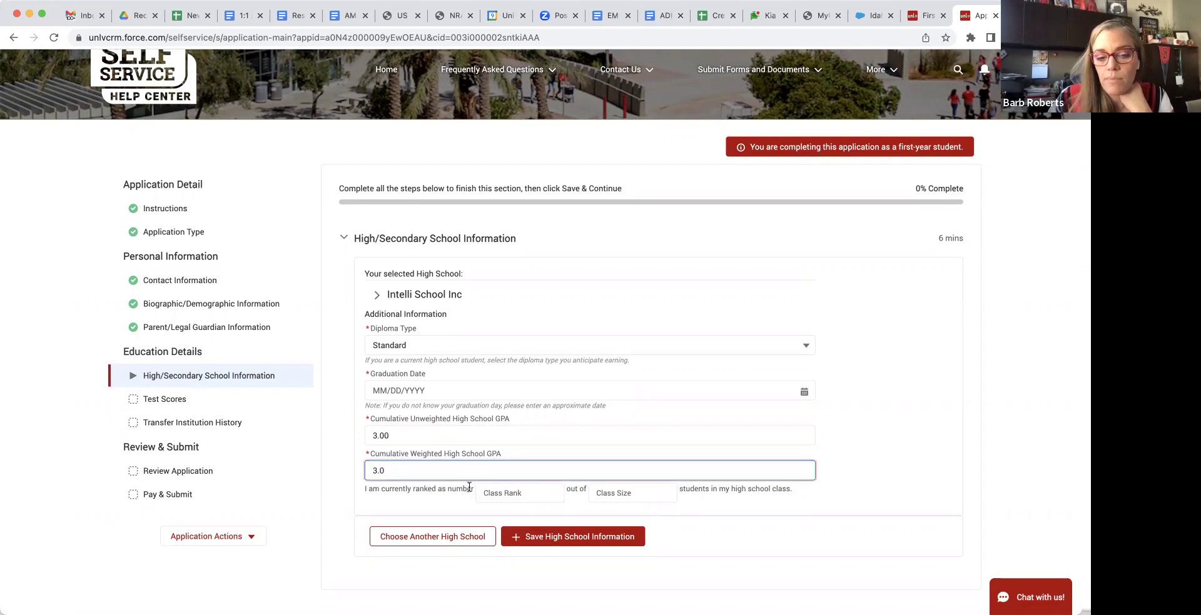
Enter the high school class ranking as number 1 out of 200 students
left_click(529, 493)
type("1")
left_click(650, 497)
type("200")
left_click(854, 489)
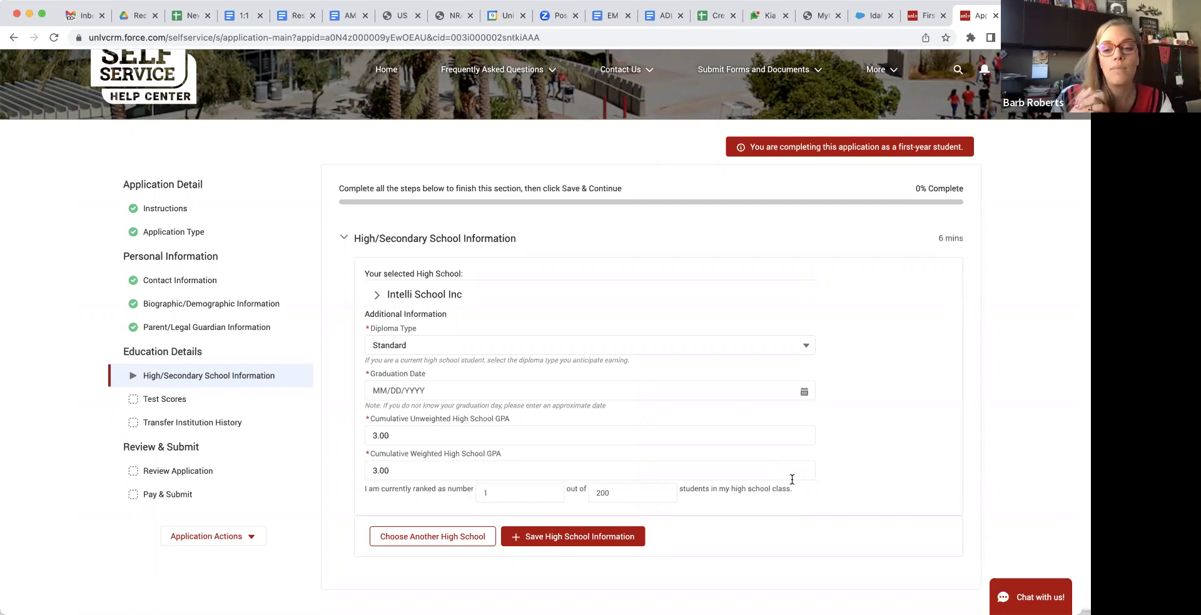
Re-enter the final digit of the cumulative weighted high school GPA as 0, for a value of 3.00
left_click(519, 492)
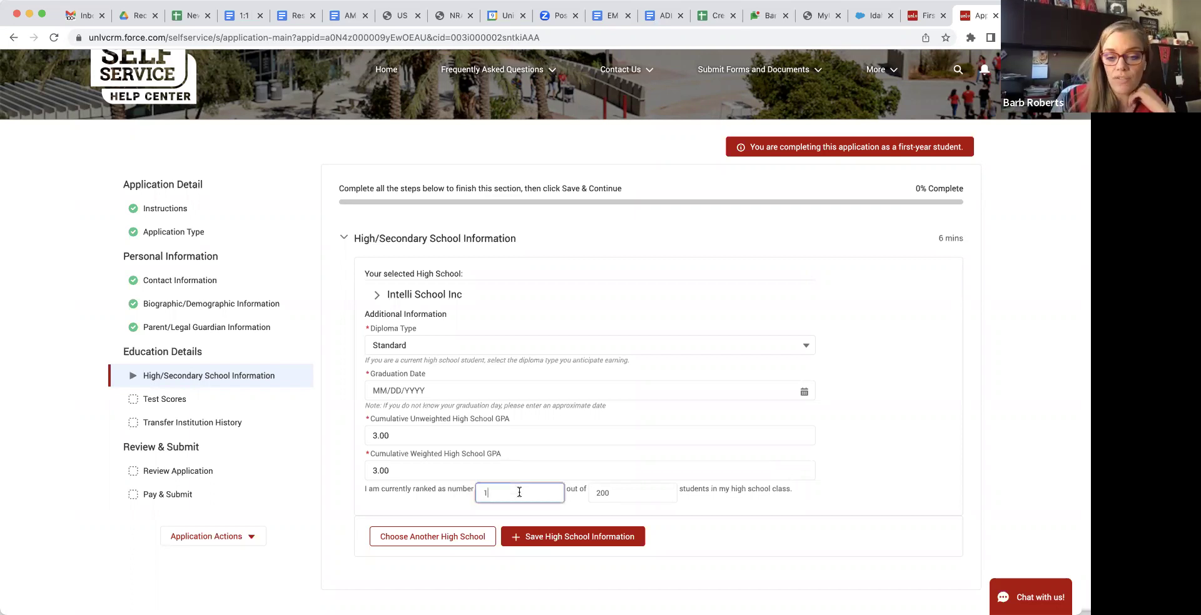
left_click(500, 471)
key("BackSpace")
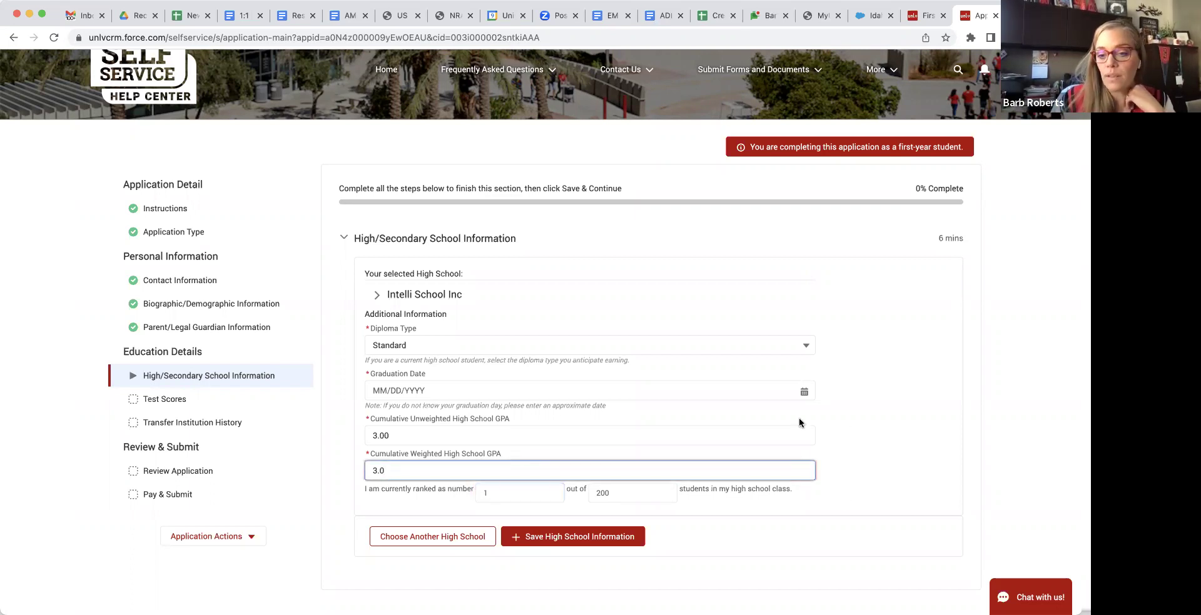
type("0")
left_click(828, 438)
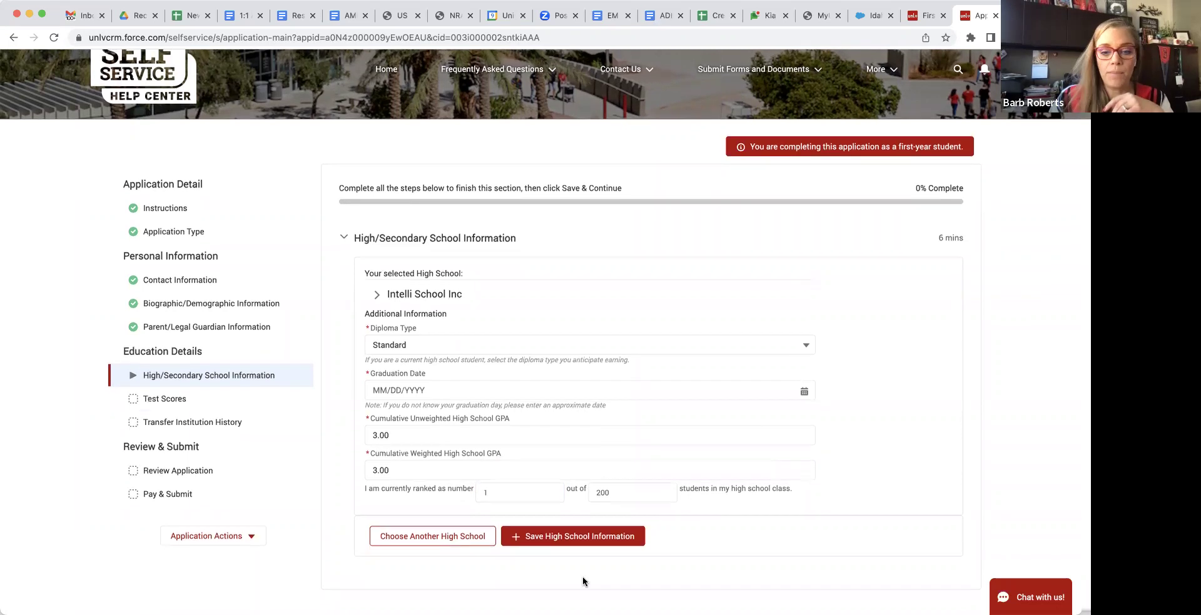
Set the high school graduation date to 5/31/2023 and save the high school information
left_click(598, 537)
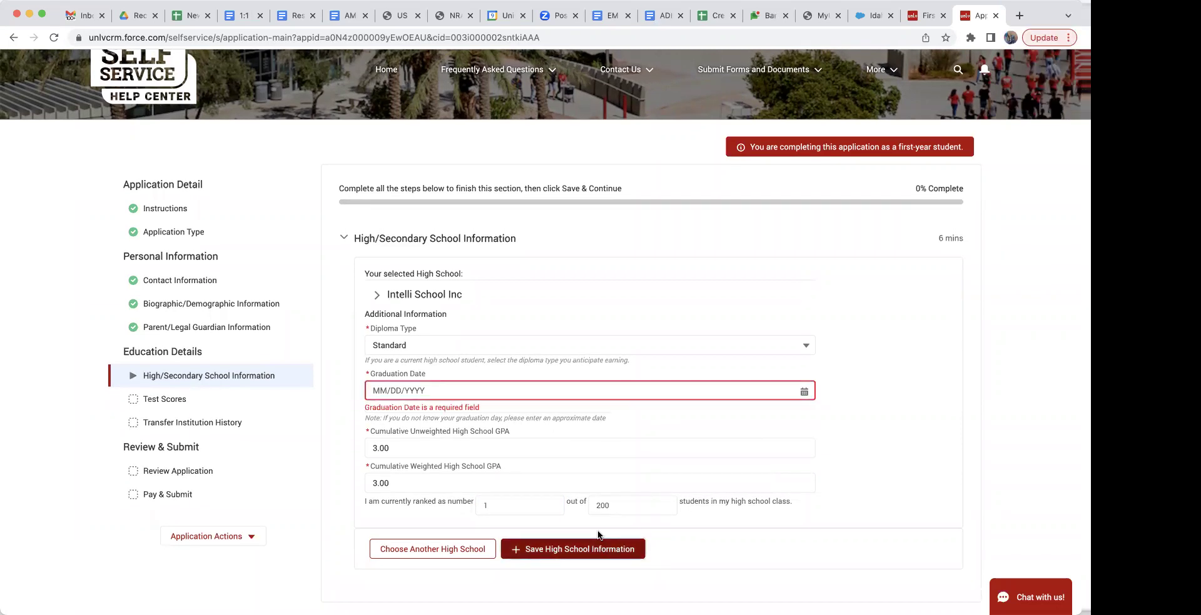
left_click(596, 390)
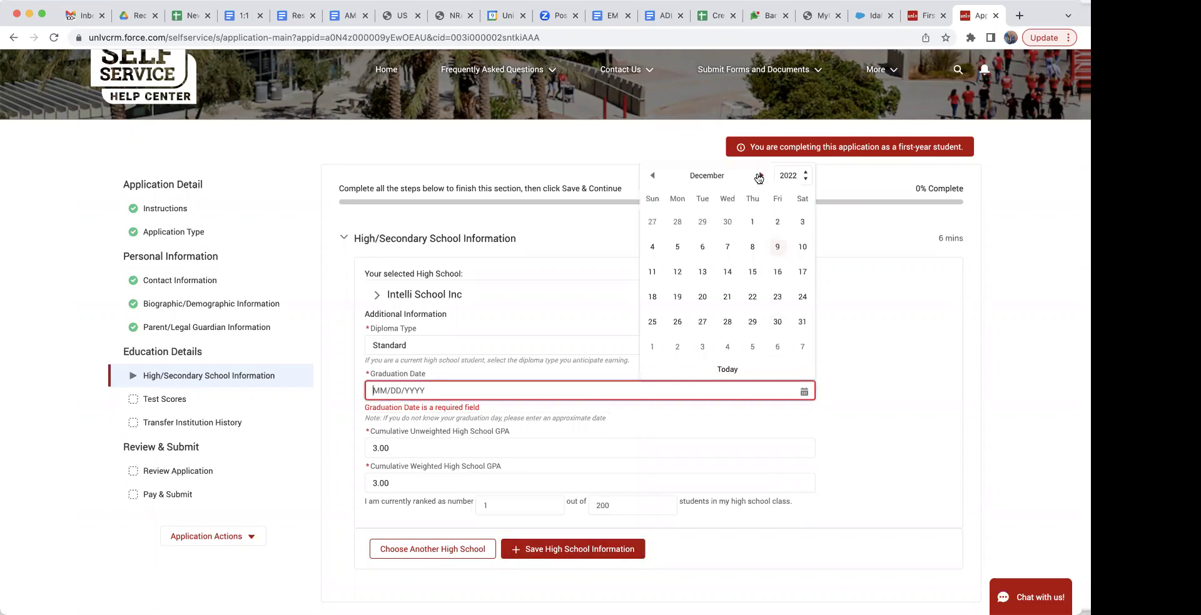
left_click(759, 177)
left_click(759, 177)
left_click(759, 177)
left_click(759, 177)
left_click(759, 177)
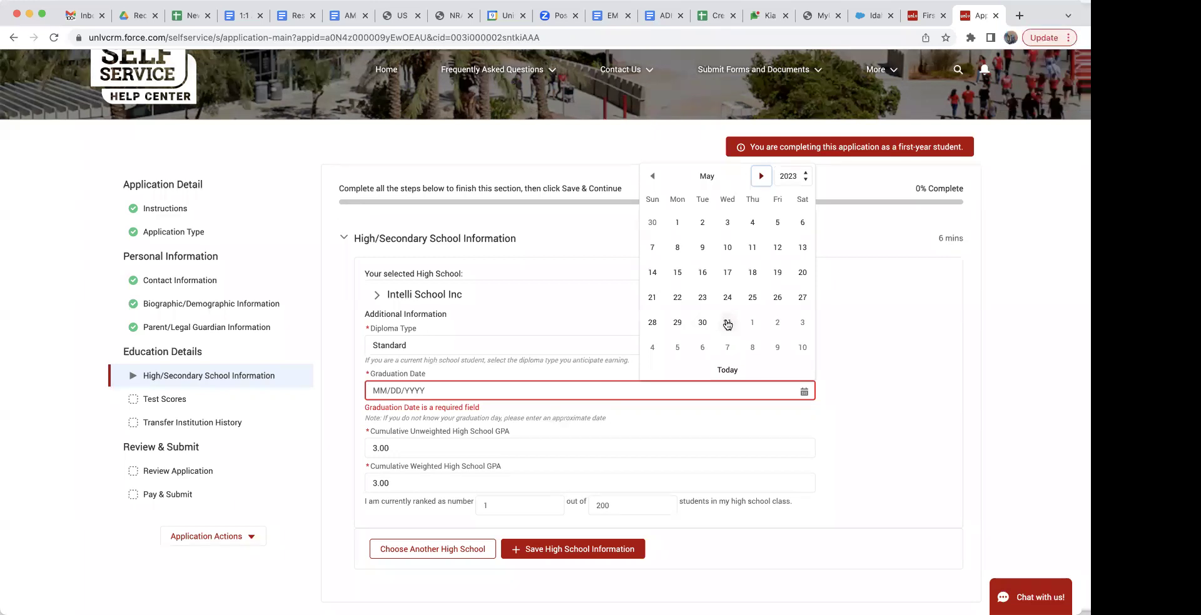
left_click(726, 323)
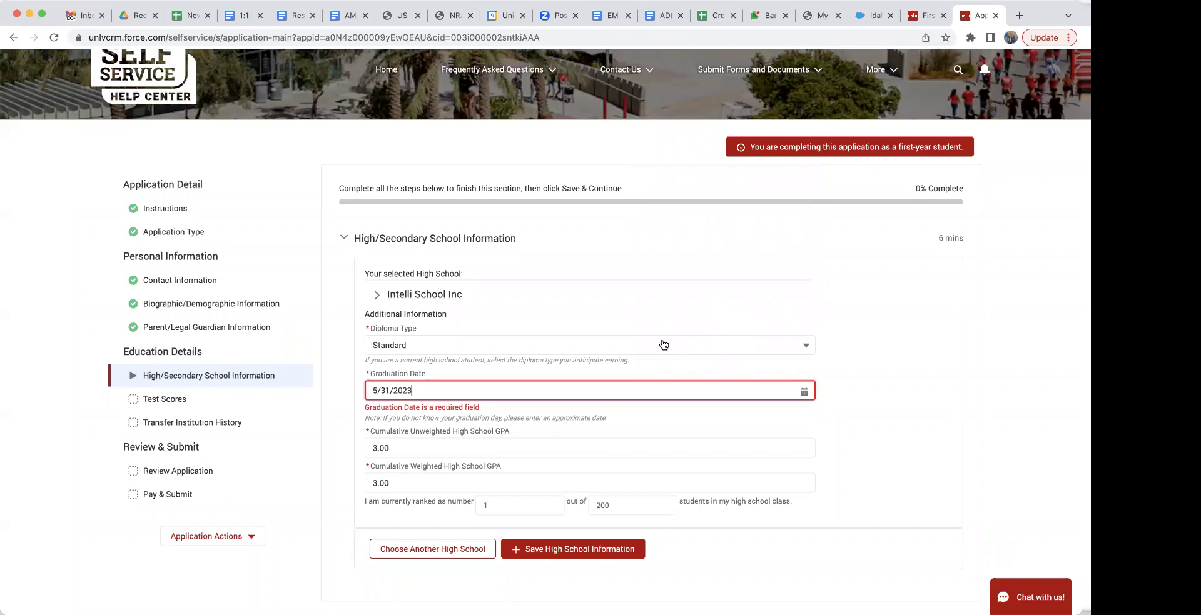
left_click(865, 311)
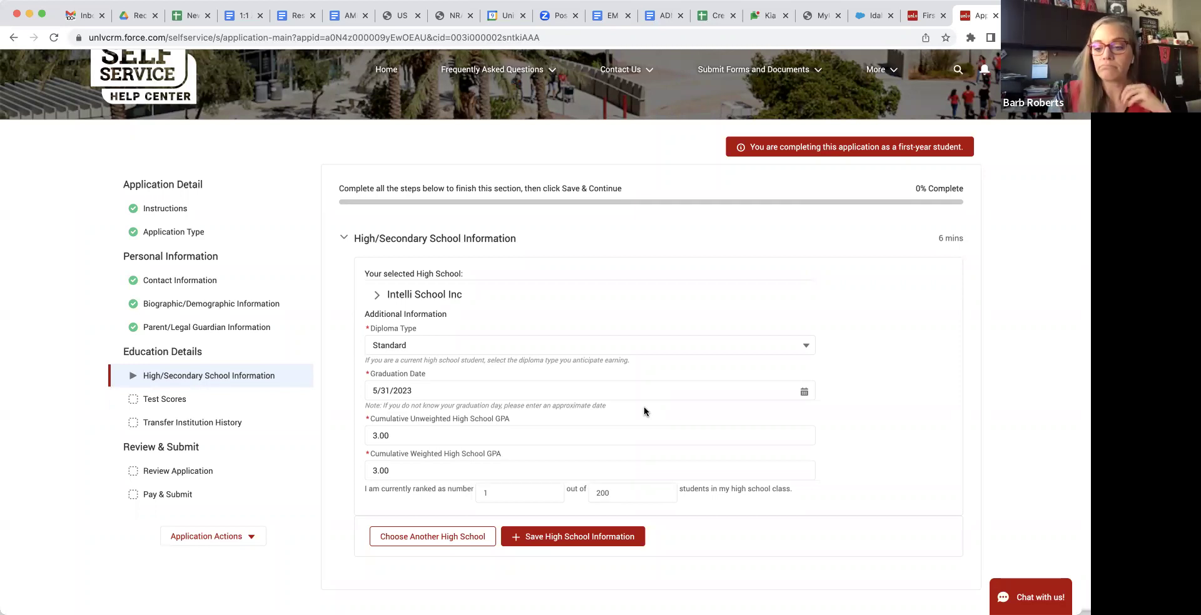
left_click(553, 537)
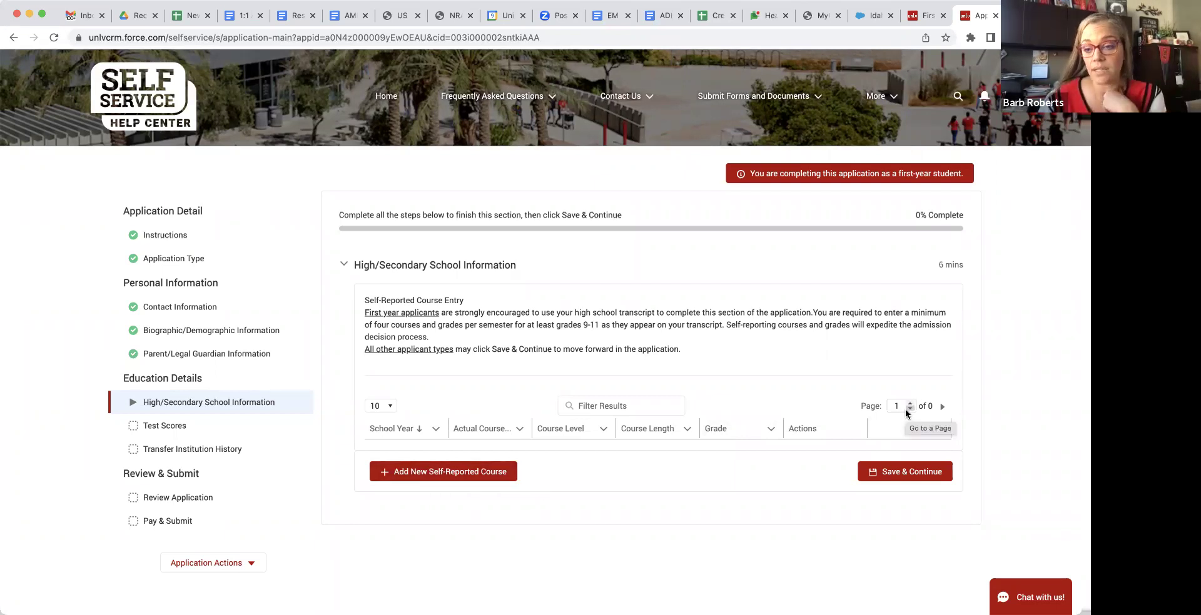
Continue past the self-reported courses without adding any, and state that the ACT or SAT was taken and scores are to be submitted
left_click(901, 472)
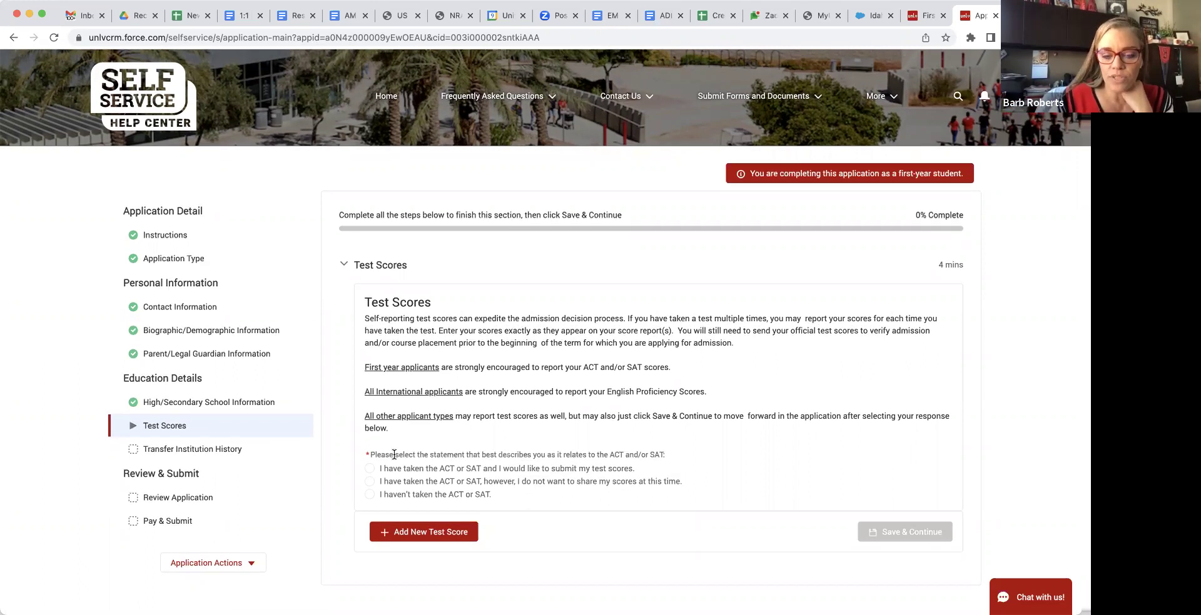
left_click(369, 470)
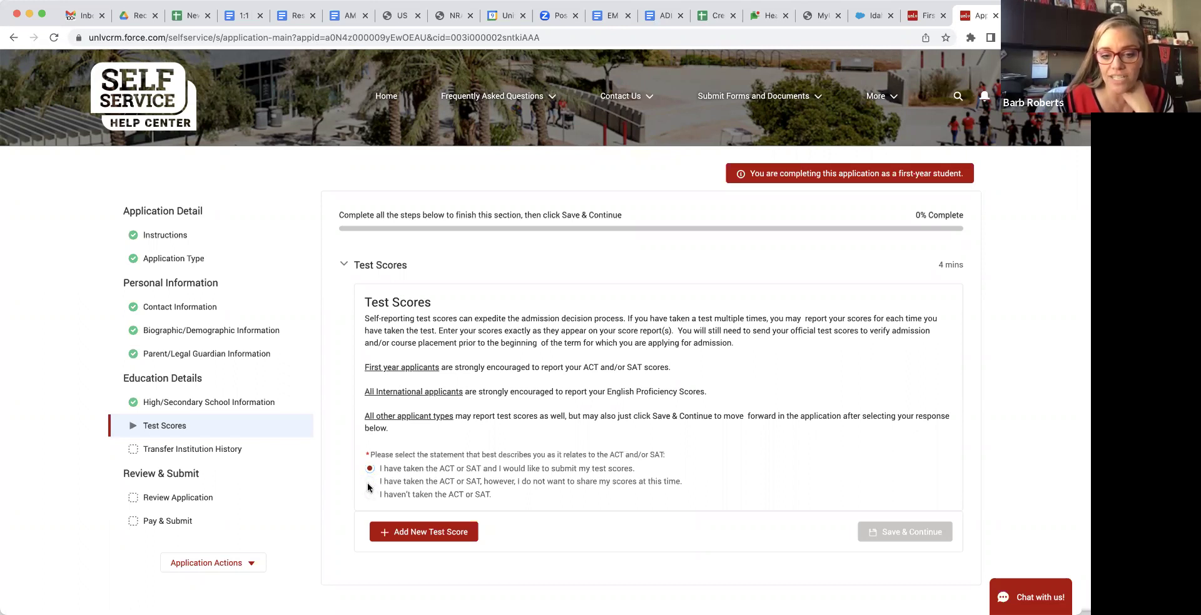
left_click(369, 483)
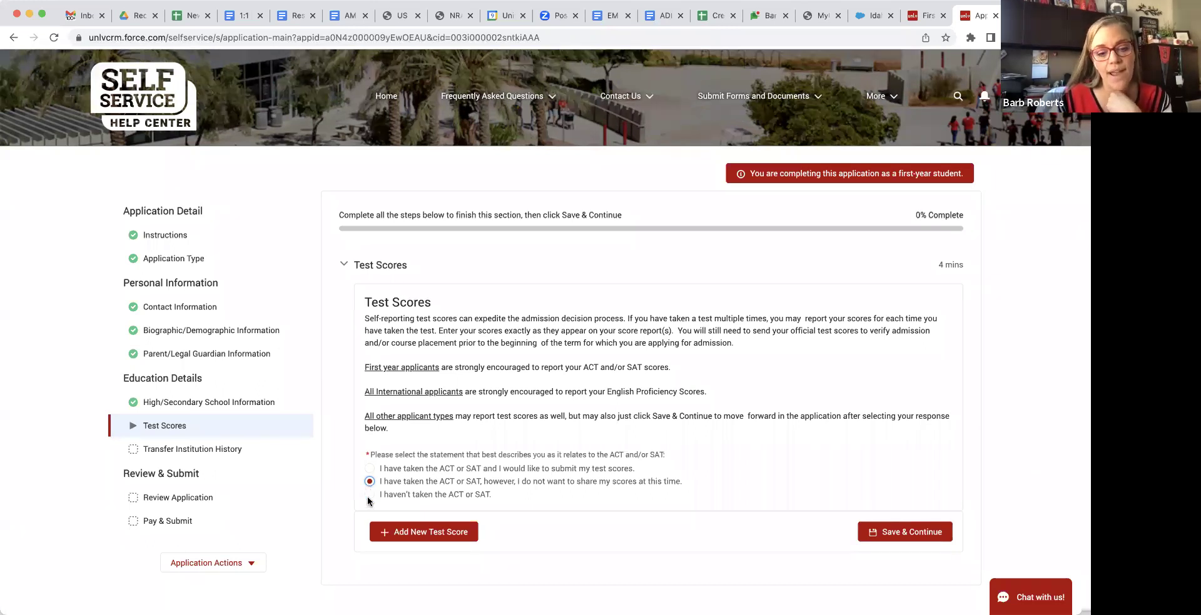
left_click(368, 481)
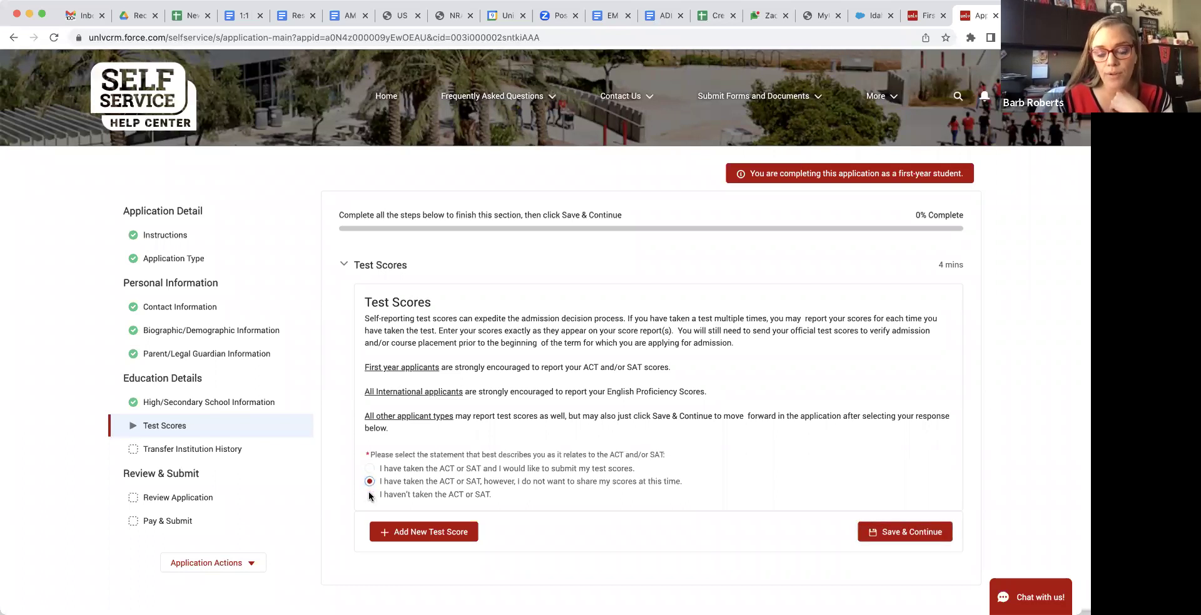
left_click(369, 469)
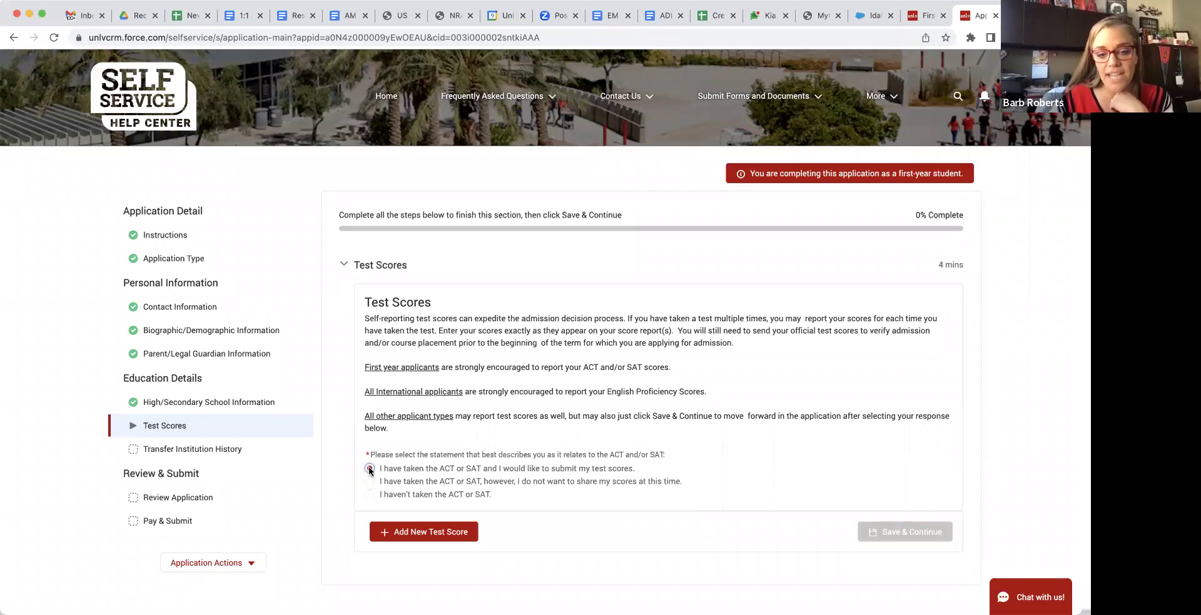
Add a new test score entry for the ACT with a test date of 12/27/2022
left_click(423, 532)
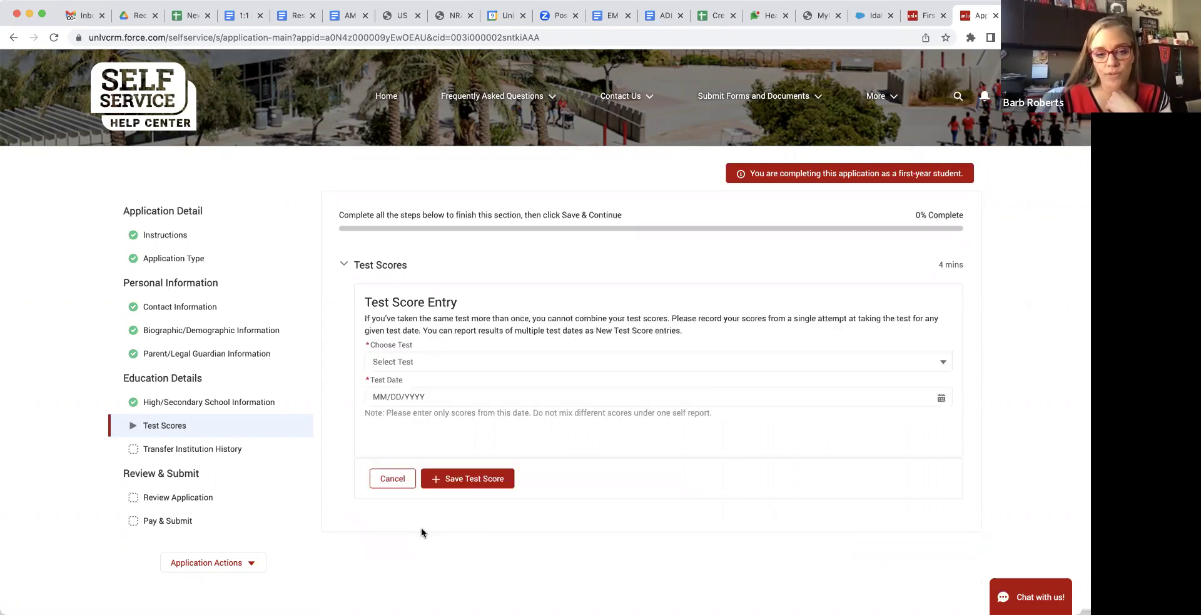
left_click(513, 369)
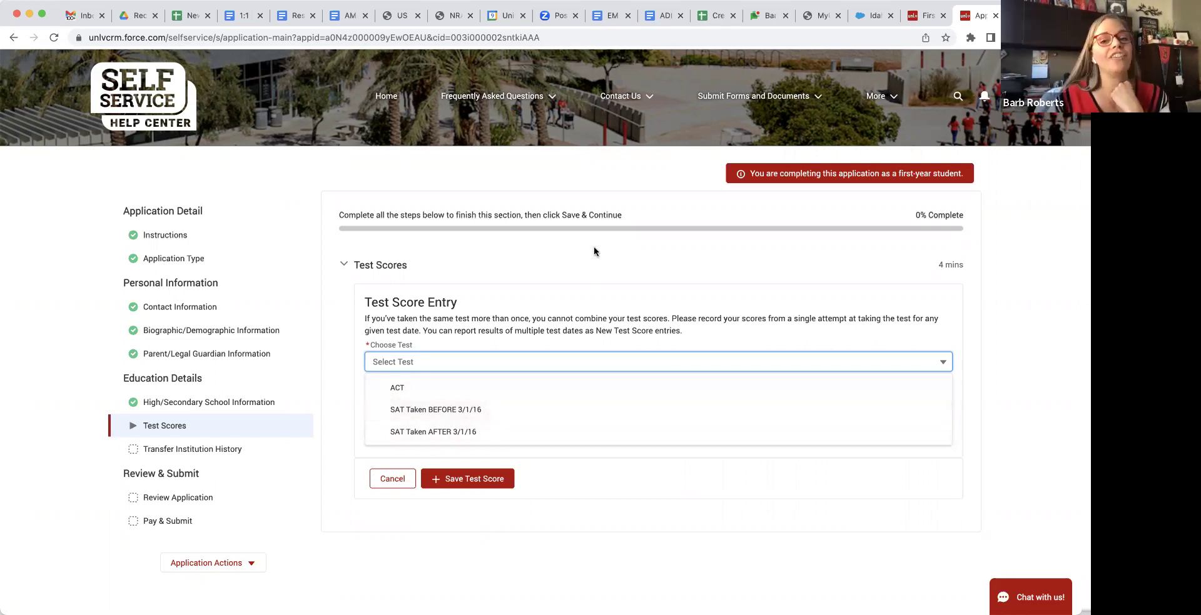
left_click(554, 310)
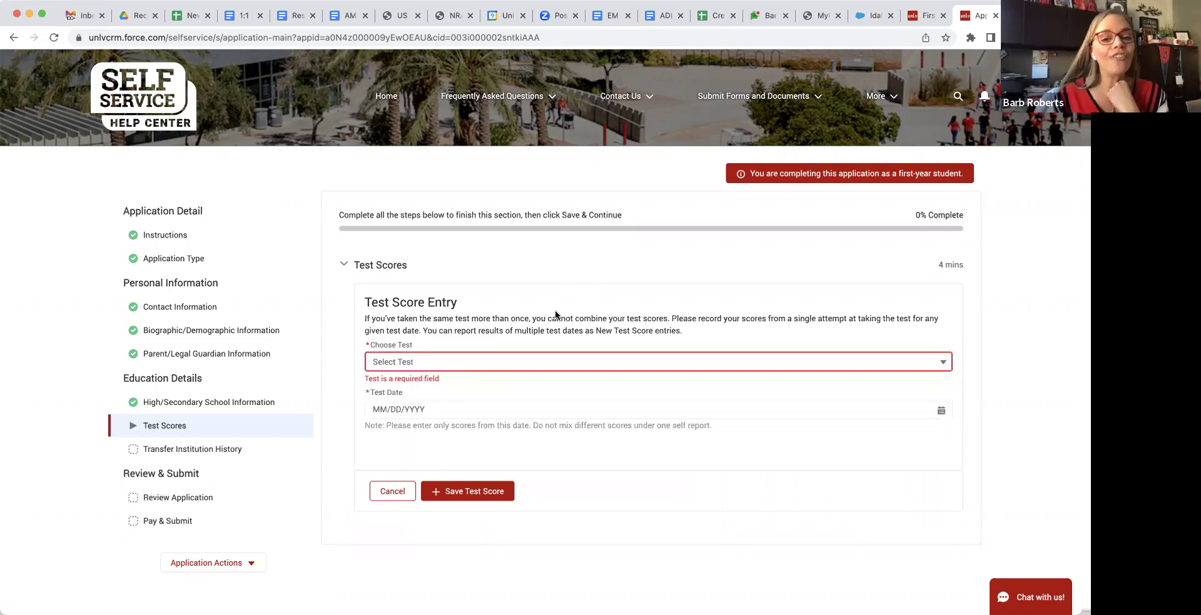
left_click(544, 361)
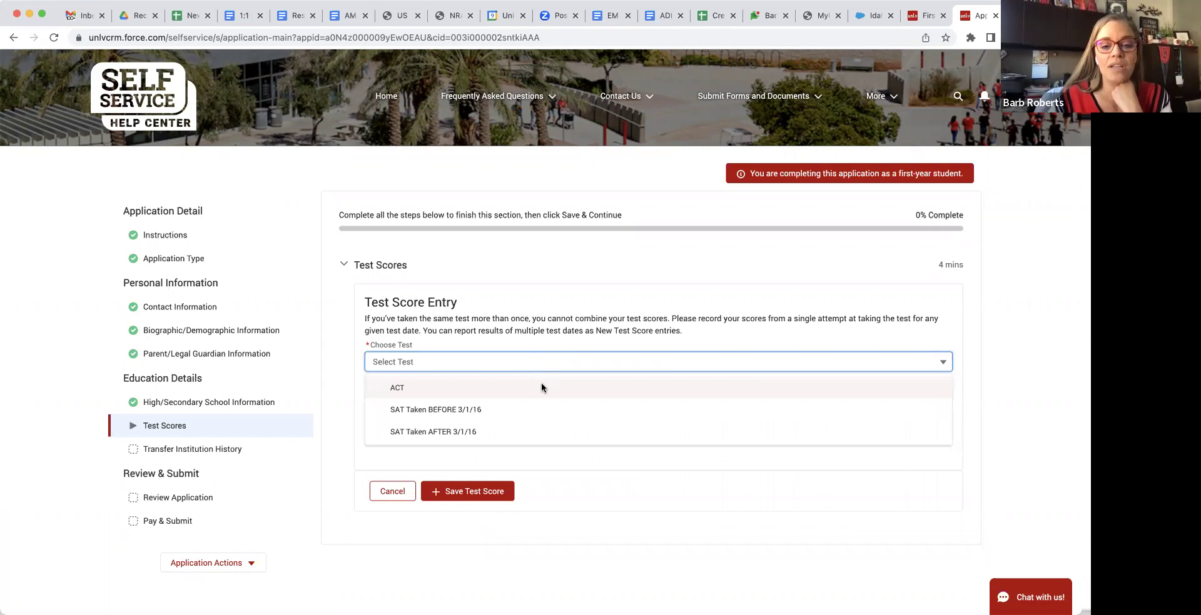
left_click(542, 388)
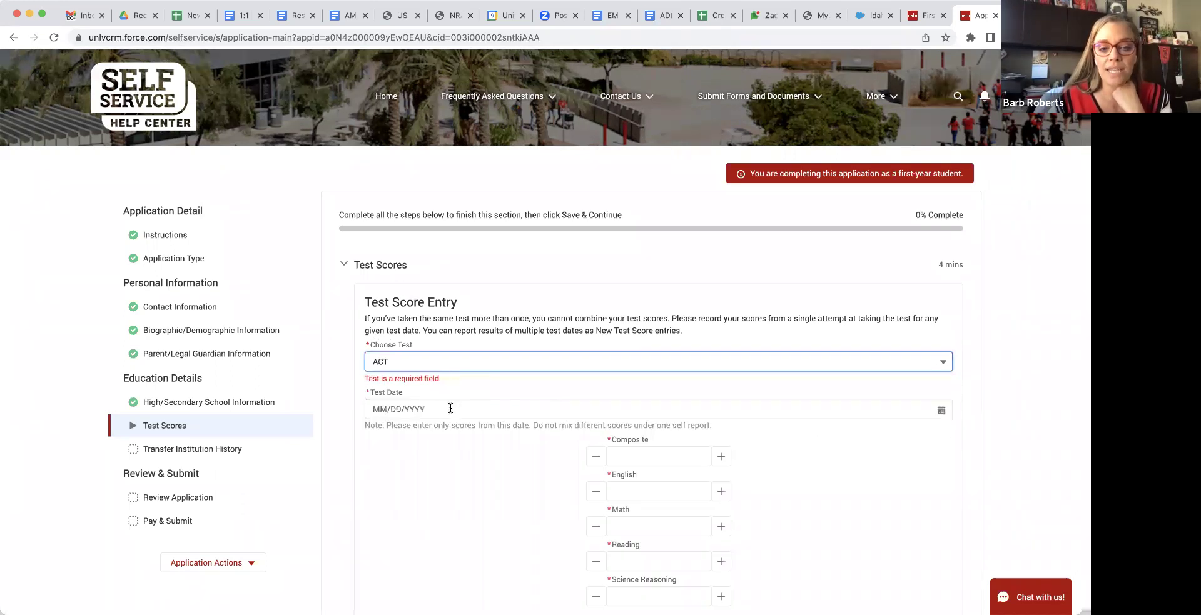
left_click(450, 408)
left_click(458, 398)
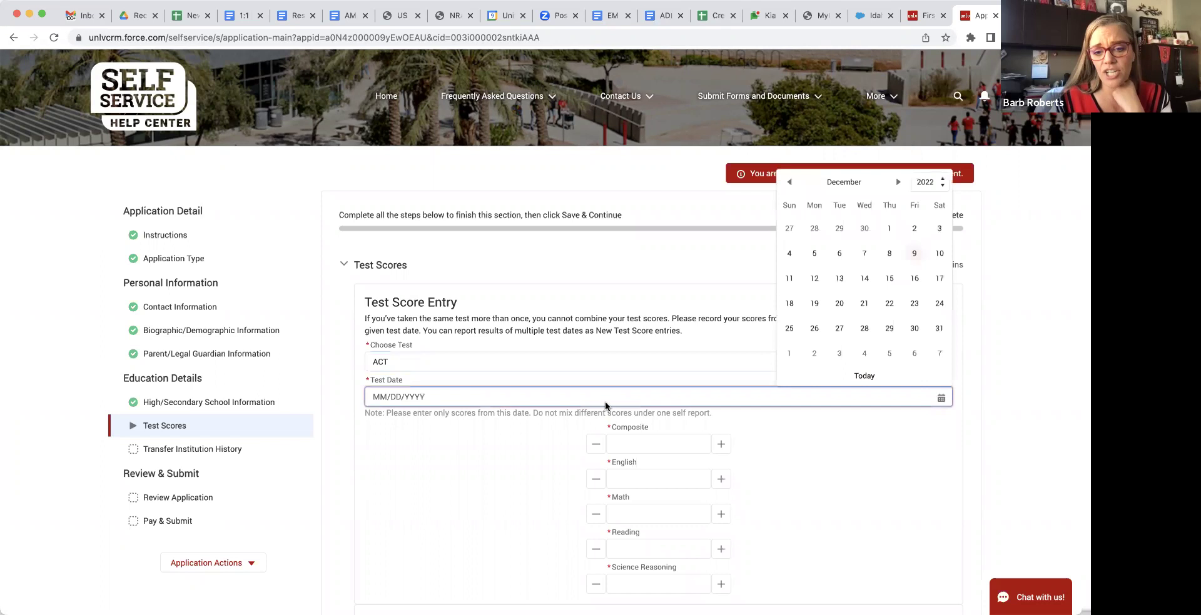
left_click(839, 328)
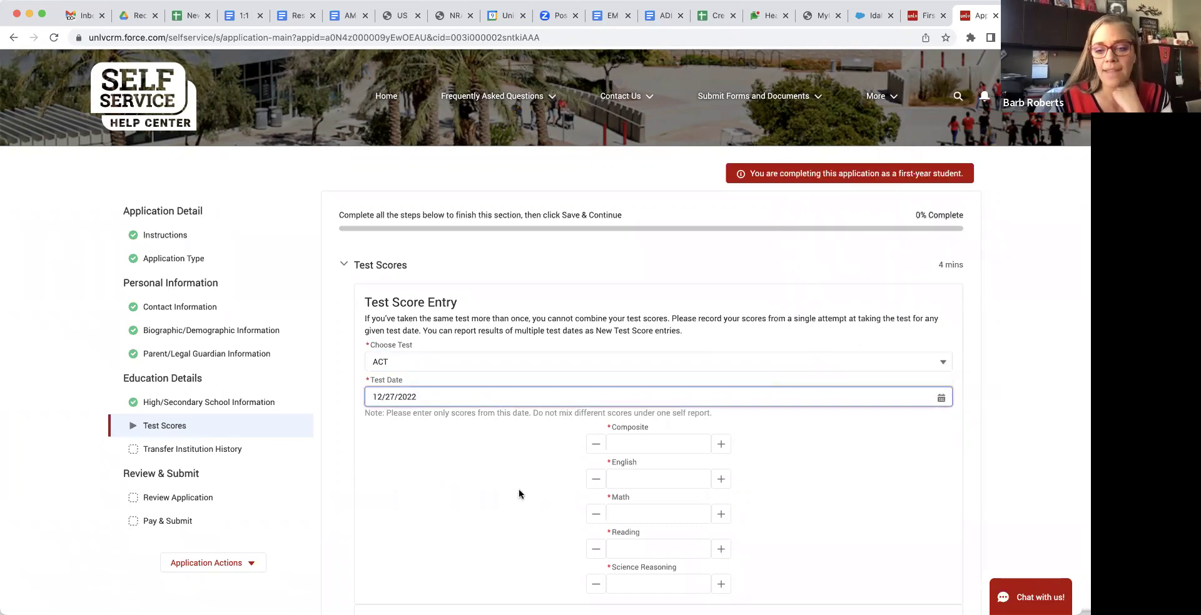
Enter ACT scores of 7 for Composite, 10 for English and 22 for Math
scroll(519, 489, "down", 2)
left_click(721, 377)
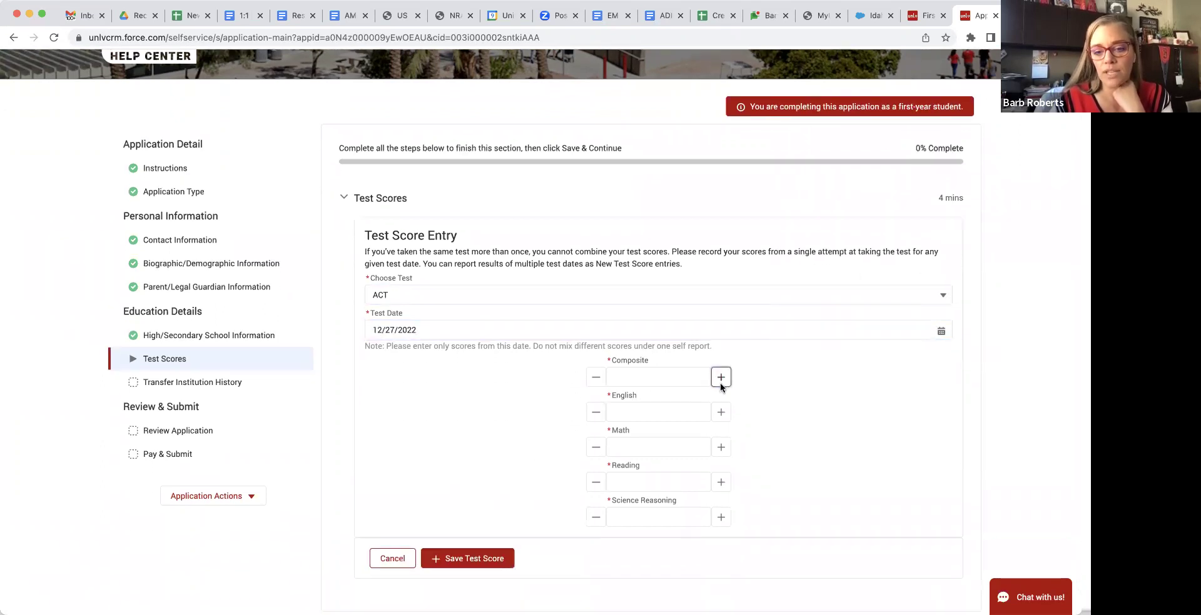
left_click(697, 376)
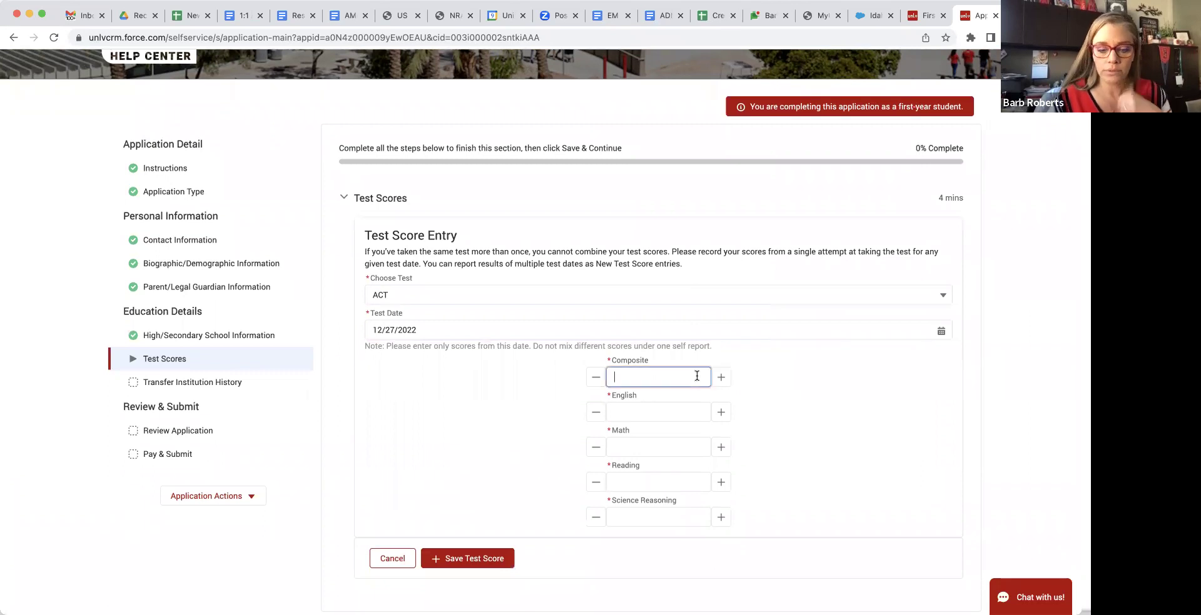
type("7")
left_click(679, 409)
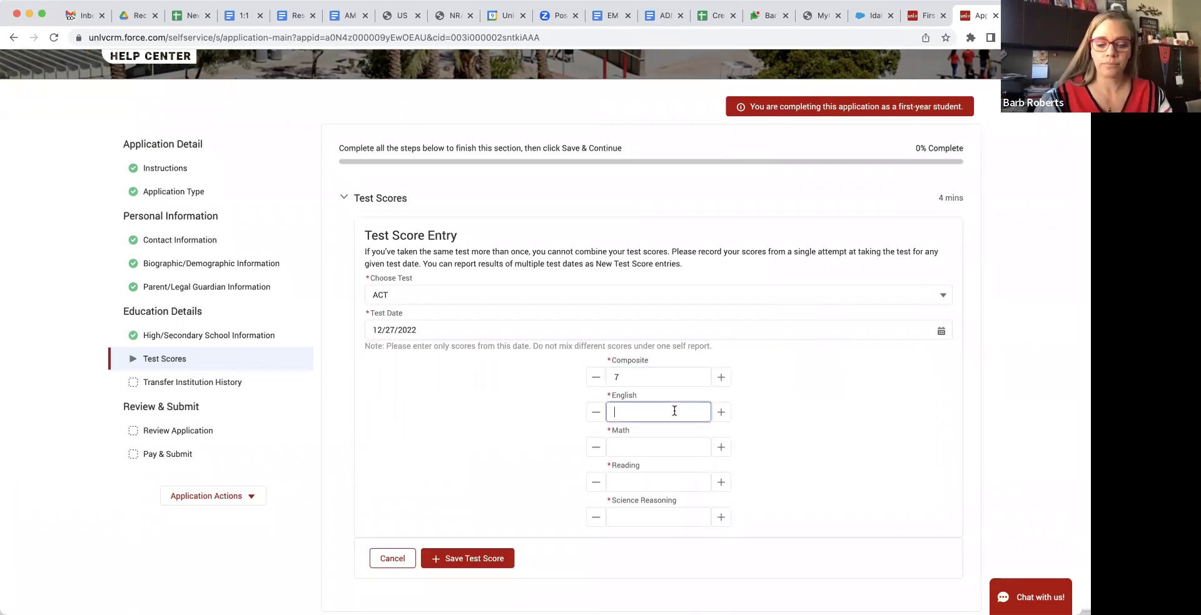
type("10")
left_click(661, 441)
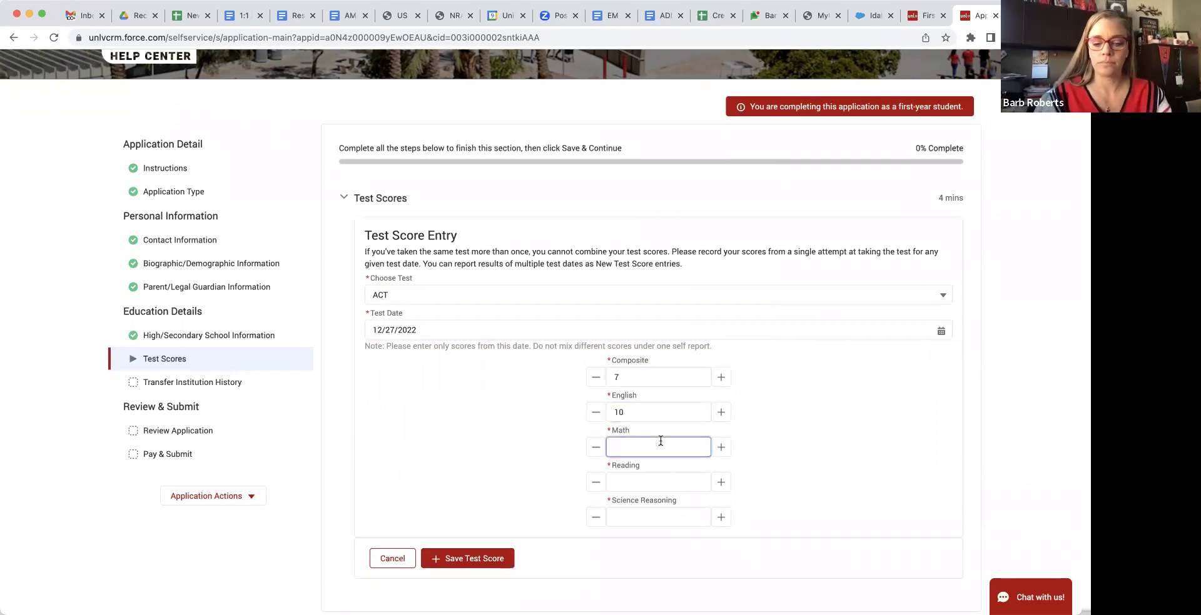
type("56")
left_click(651, 475)
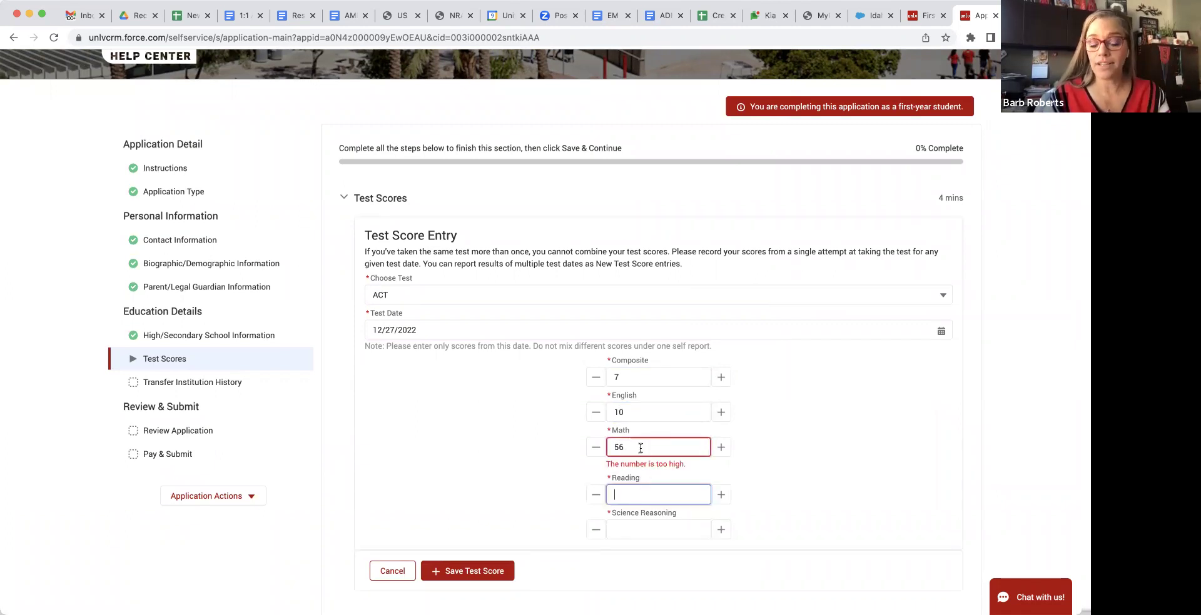
left_click_drag(646, 448, 579, 438)
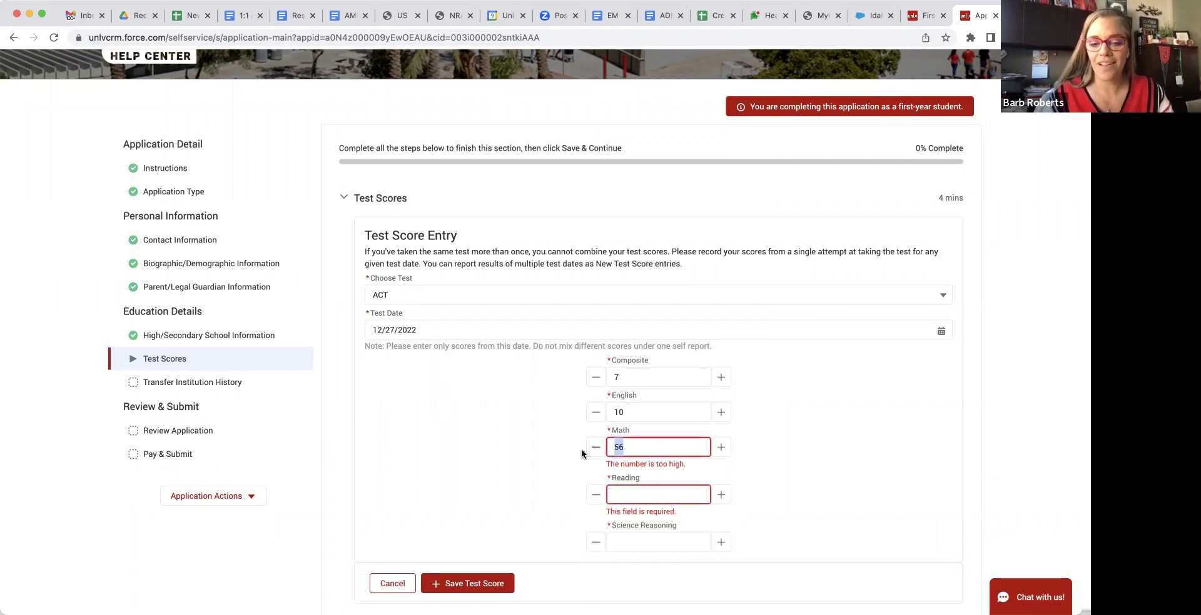
type("22")
Enter ACT scores of 24 for Reading and 0 for Science Reasoning
left_click(604, 488)
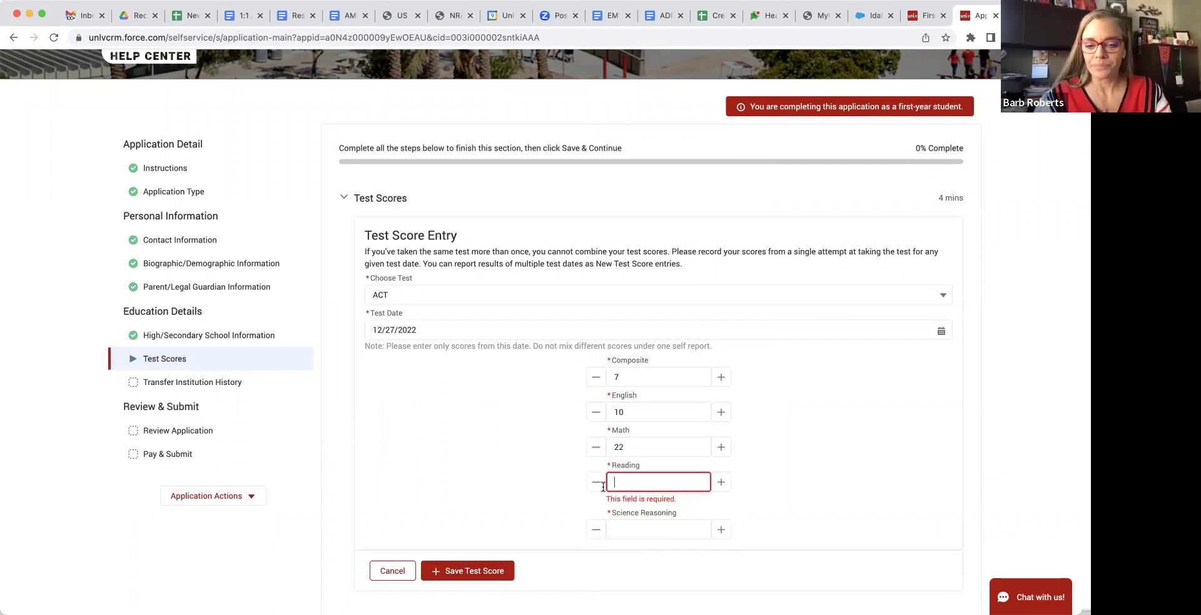
type("24")
left_click(633, 530)
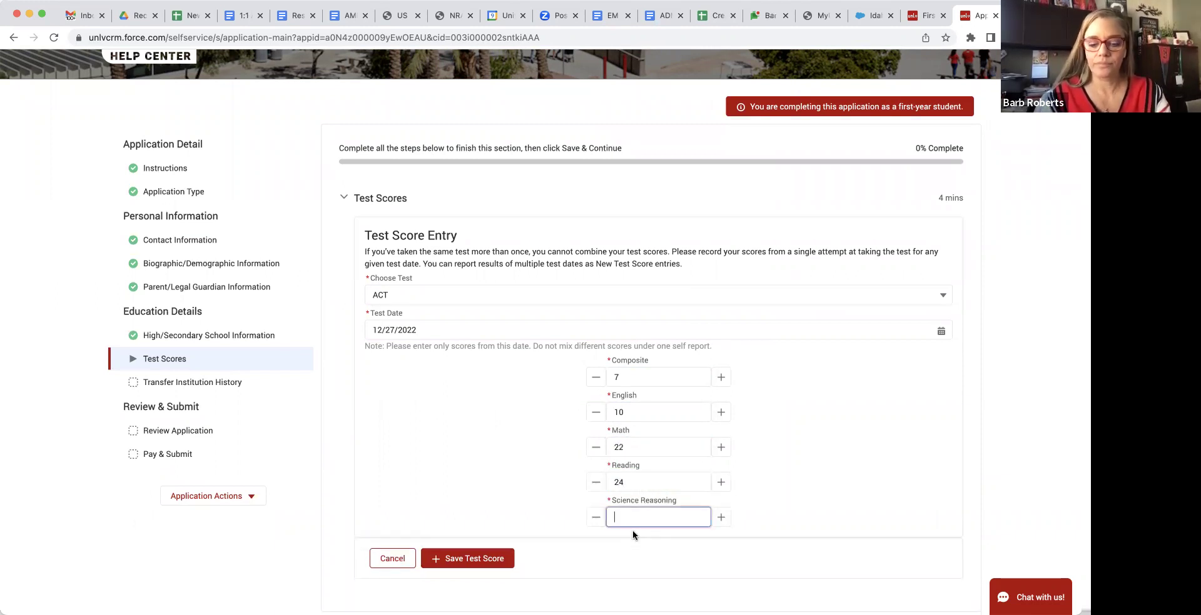
type("3")
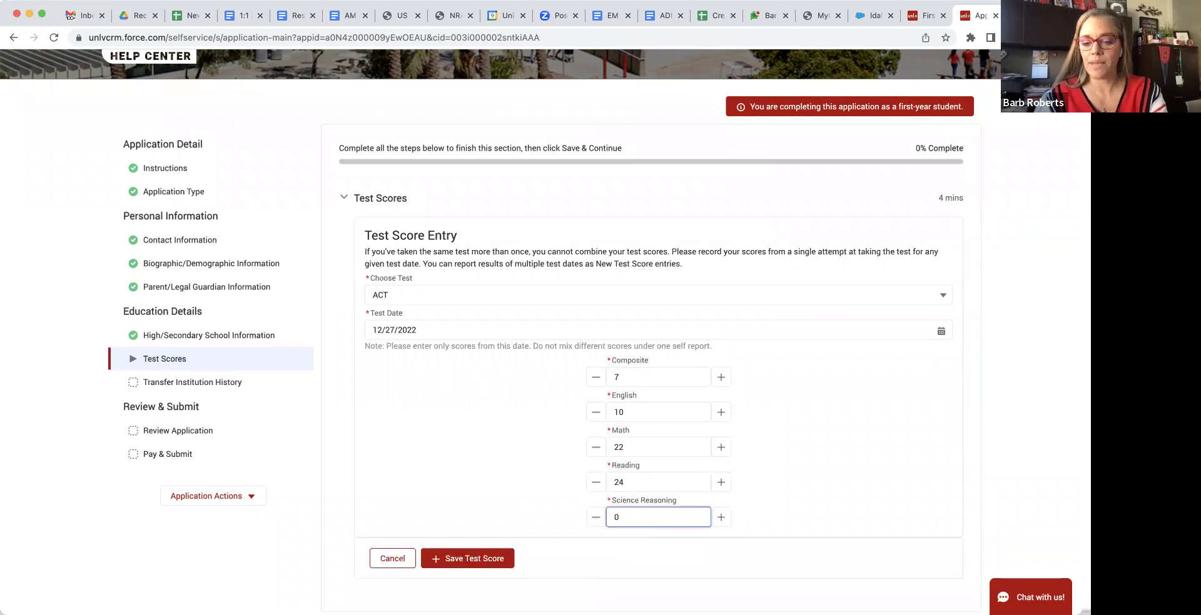
key("BackSpace")
type("0")
left_click(483, 487)
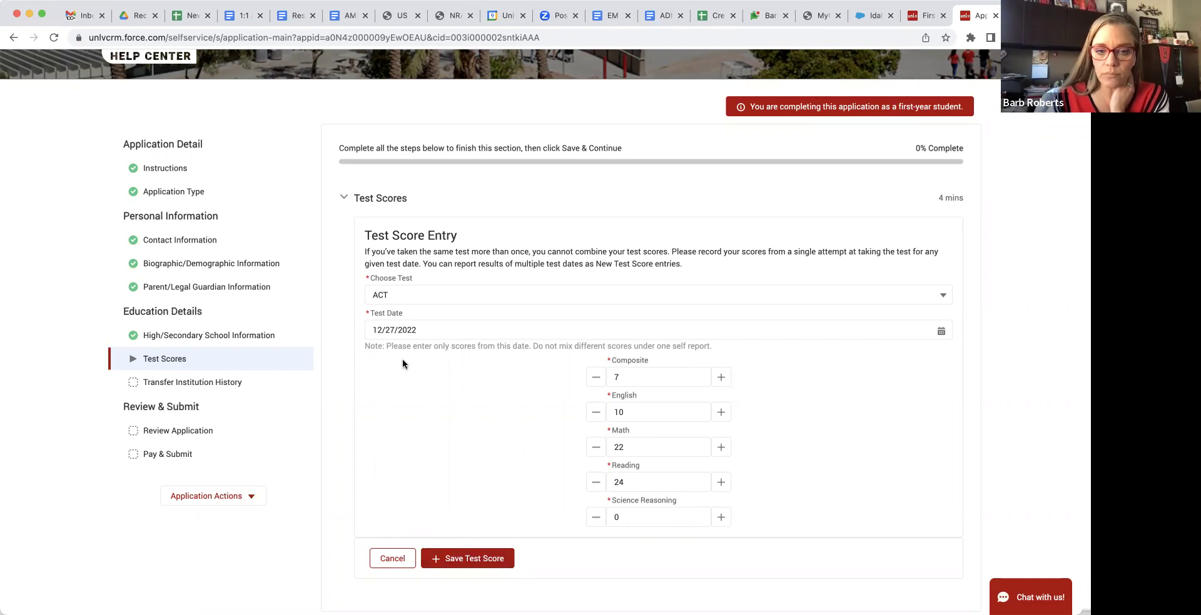
Highlight the note about not mixing different scores under one self report, and save the ACT test score
left_click_drag(387, 345, 713, 345)
triple_click(805, 345)
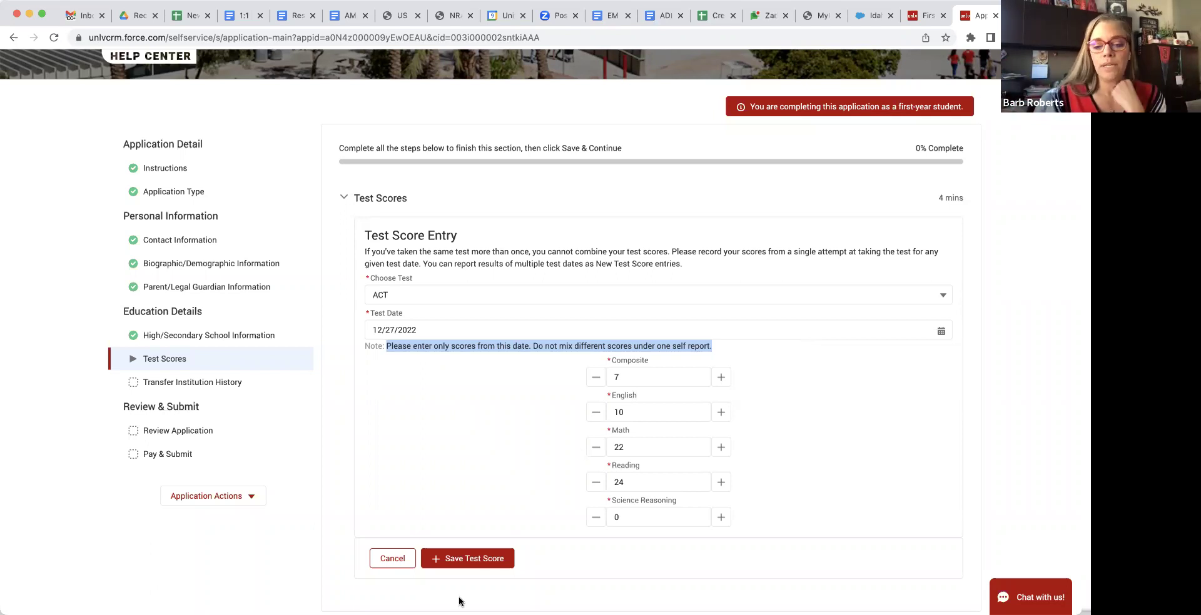
left_click(456, 471)
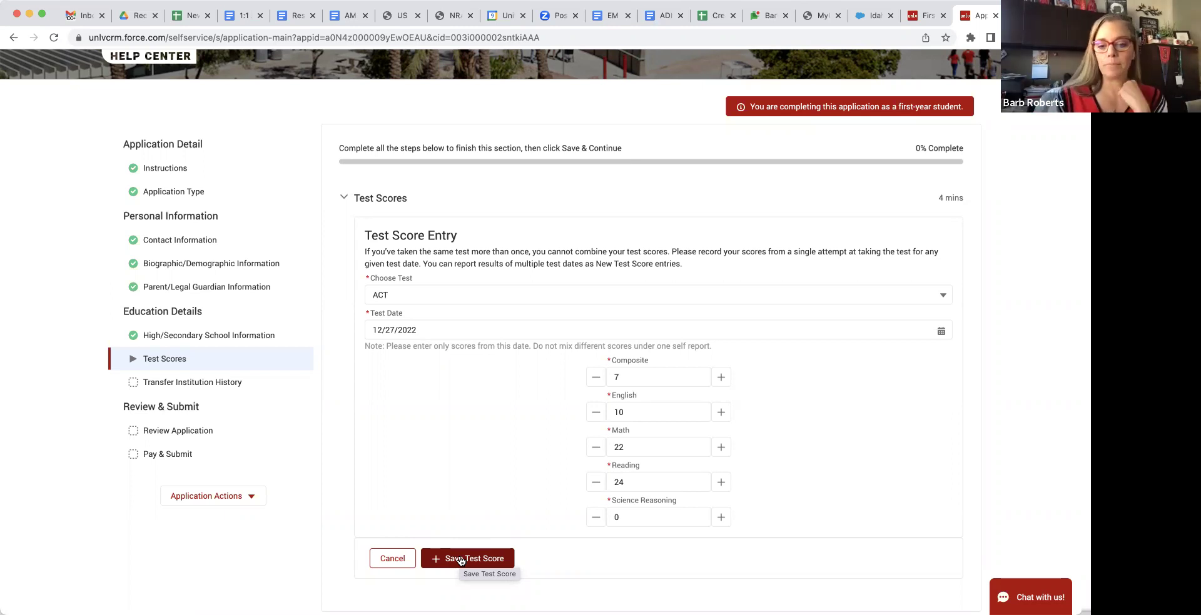
left_click(460, 559)
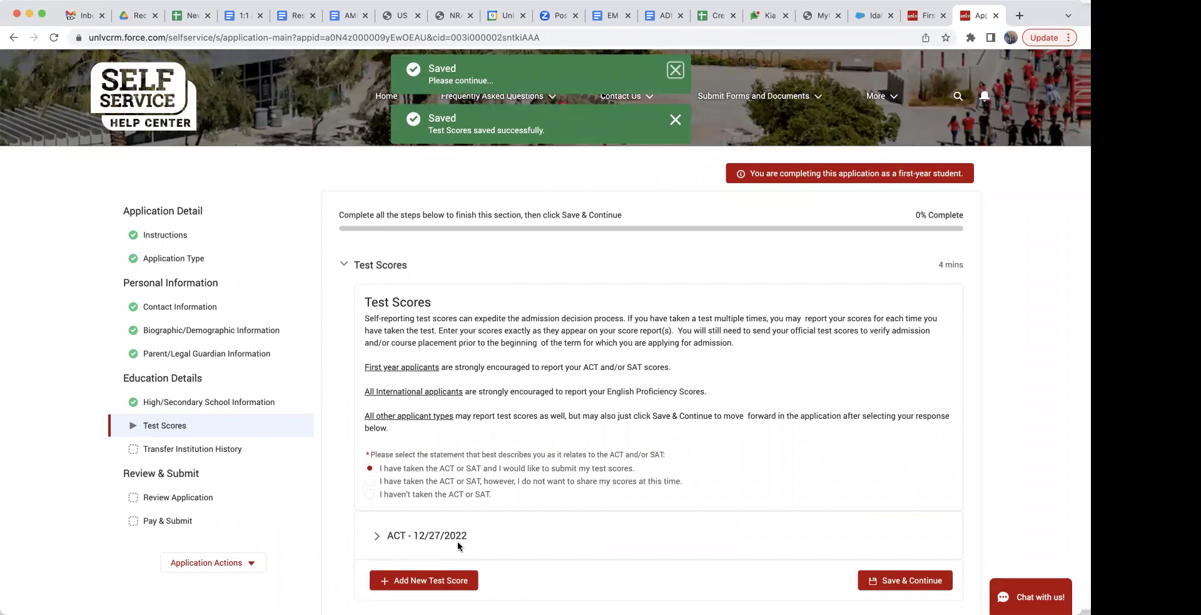
Save the Test Scores section and, under Transfer Institutions, highlight the footnote about failing to list all colleges attended
scroll(534, 448, "down", 1)
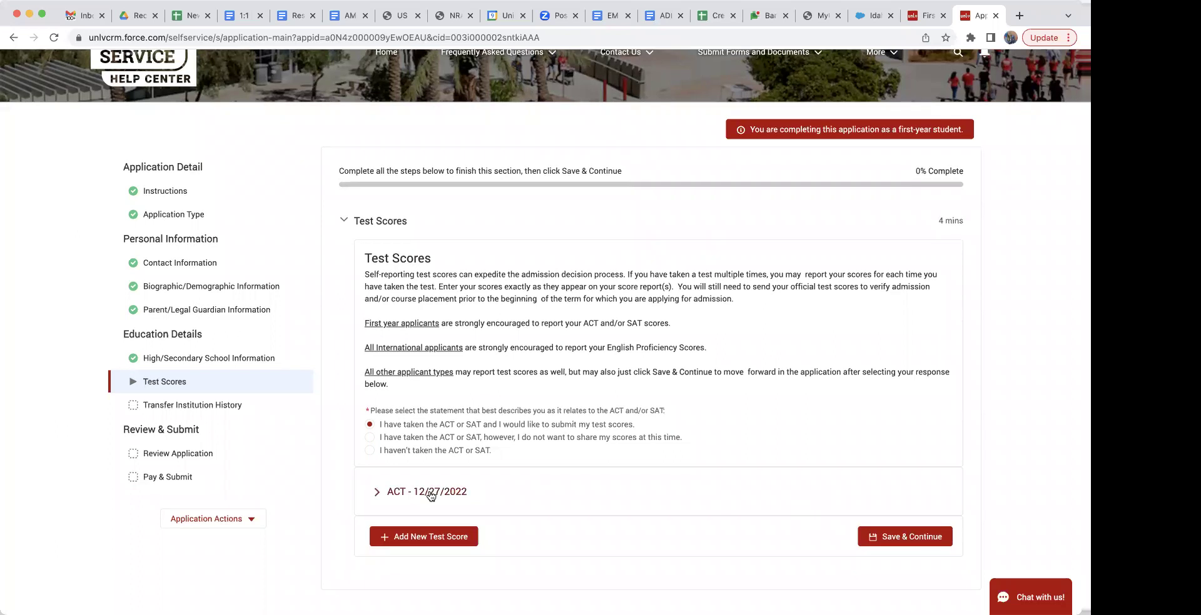
left_click(895, 542)
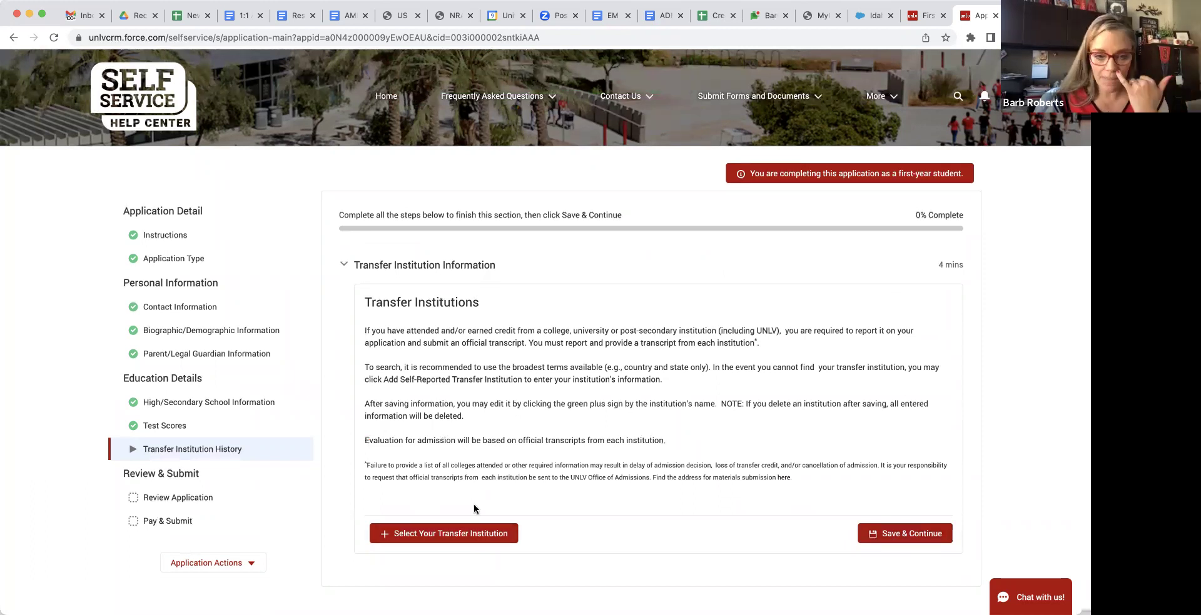
left_click_drag(365, 465, 675, 496)
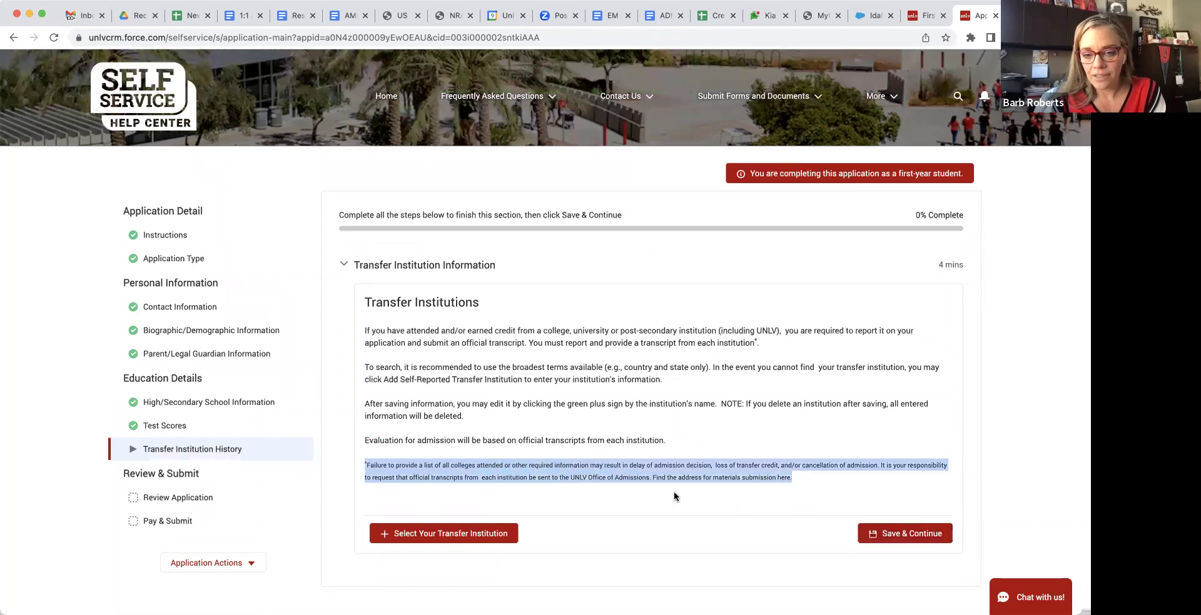
left_click_drag(790, 483, 811, 487)
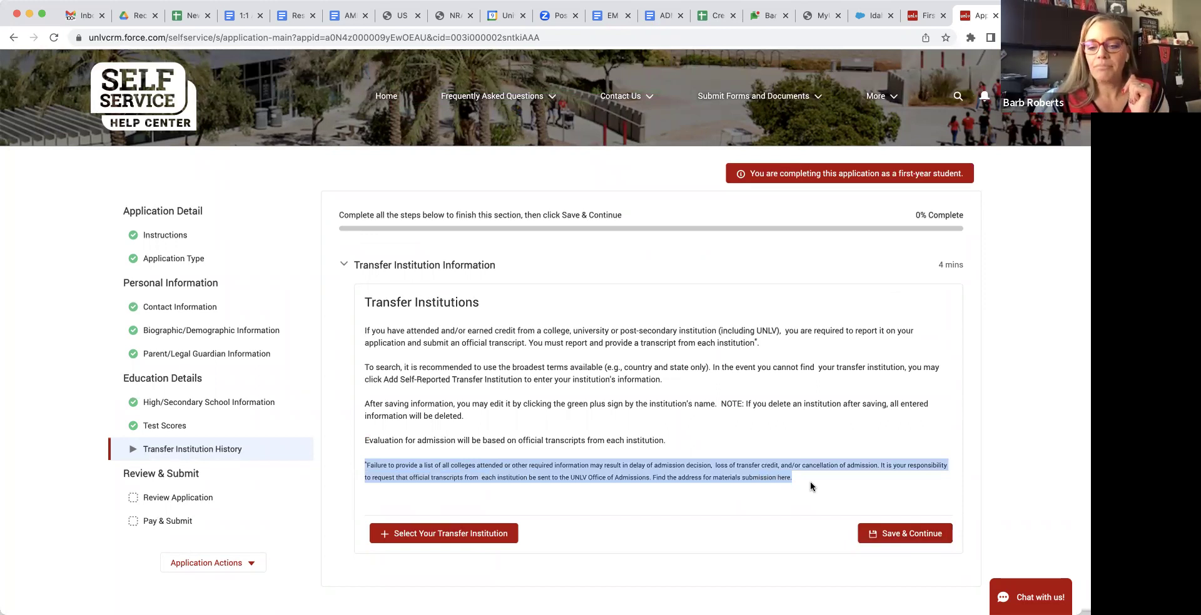
left_click(810, 483)
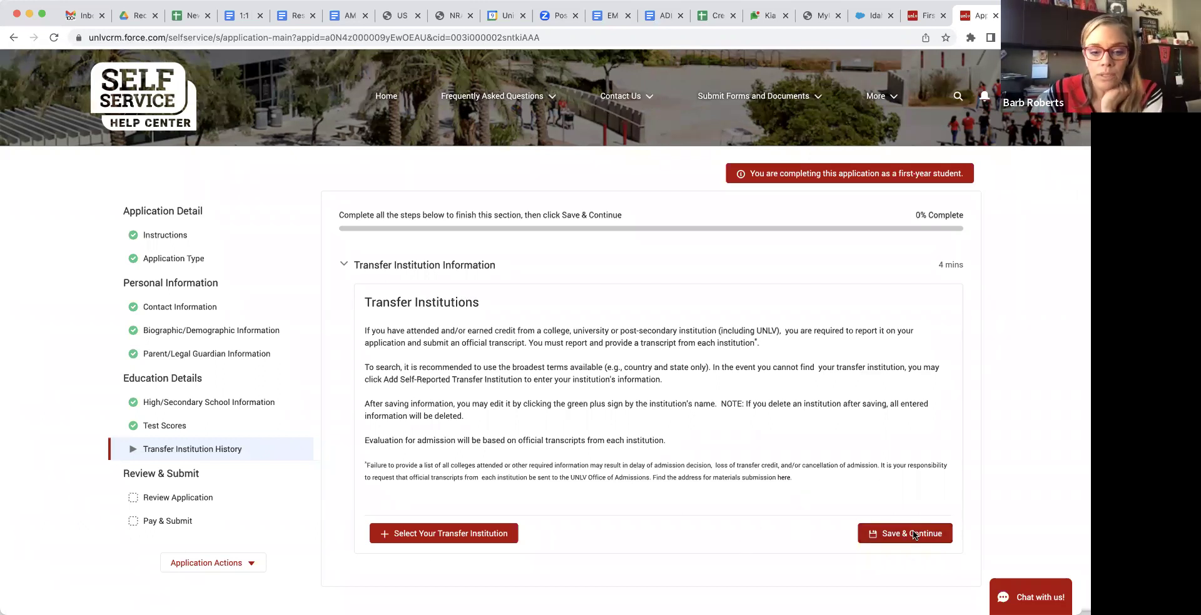
Save the transfer history without adding a school, and return to that section to open the transfer institution search
left_click(891, 534)
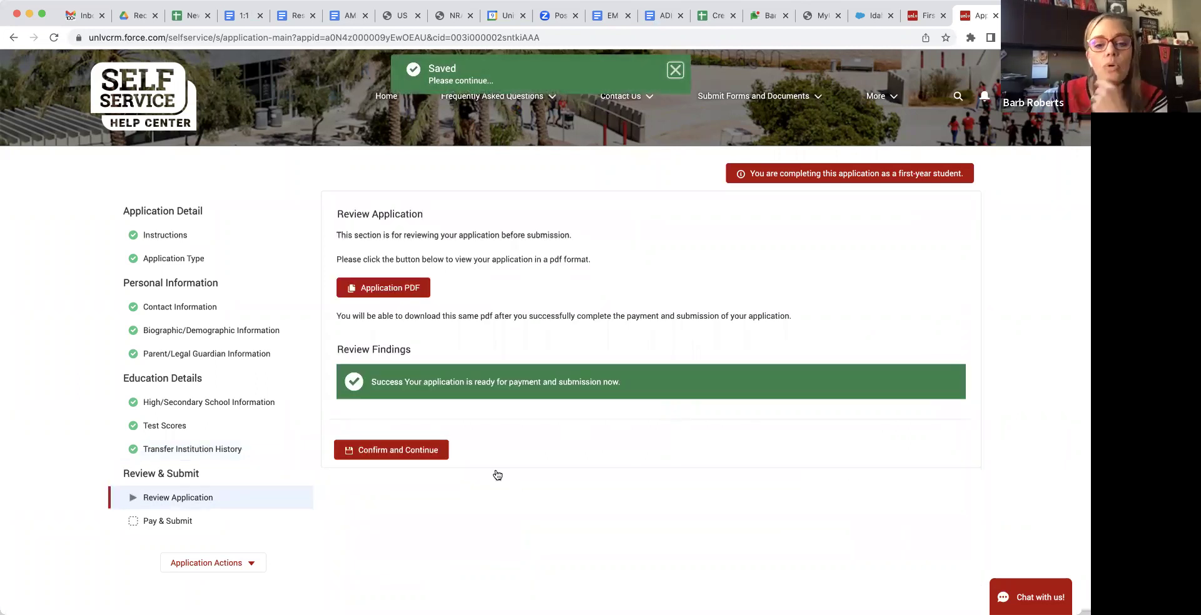
left_click(212, 456)
left_click(501, 528)
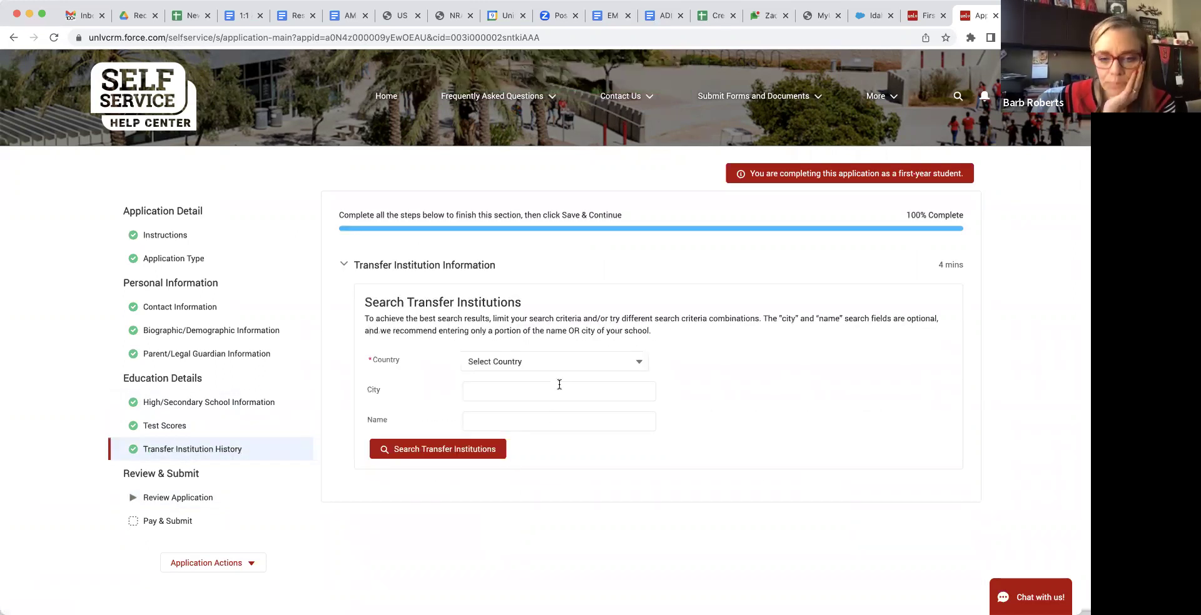
Search for transfer institutions in the United States, state Nevada, city Las Vegas
left_click(564, 363)
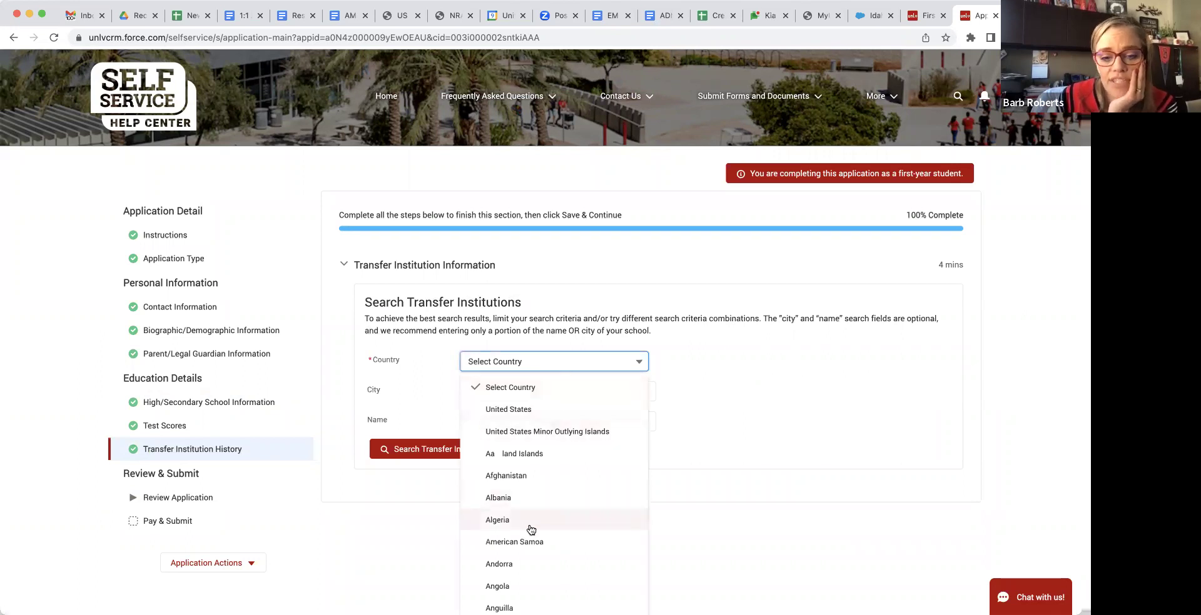
left_click(567, 409)
left_click(859, 363)
scroll(820, 526, "down", 2)
scroll(819, 529, "down", 8)
left_click(807, 483)
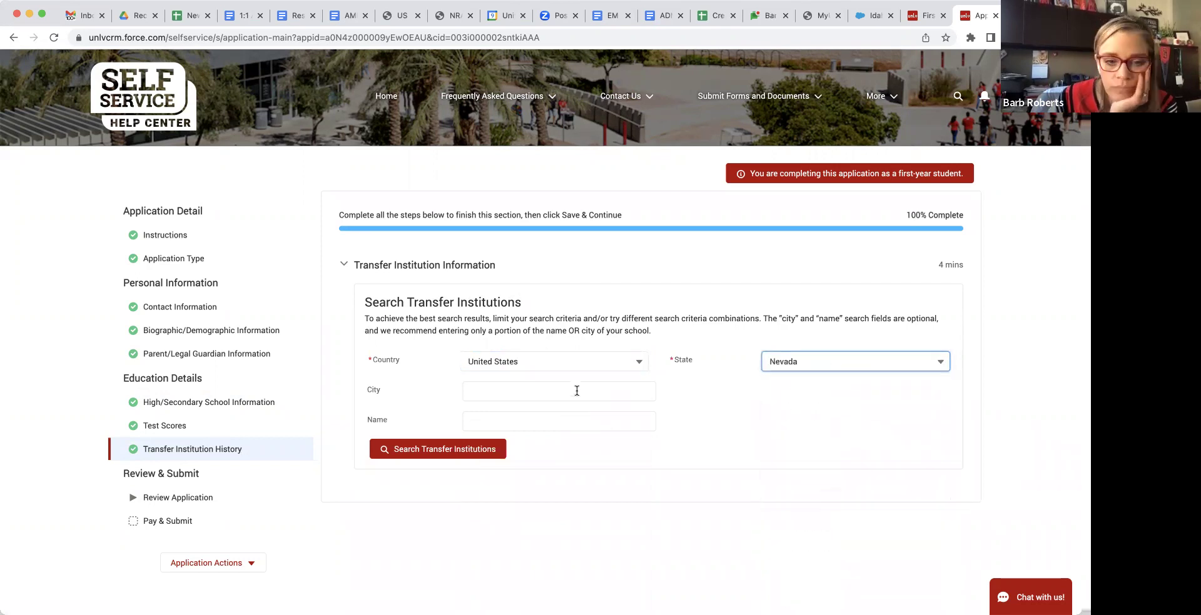
left_click(506, 392)
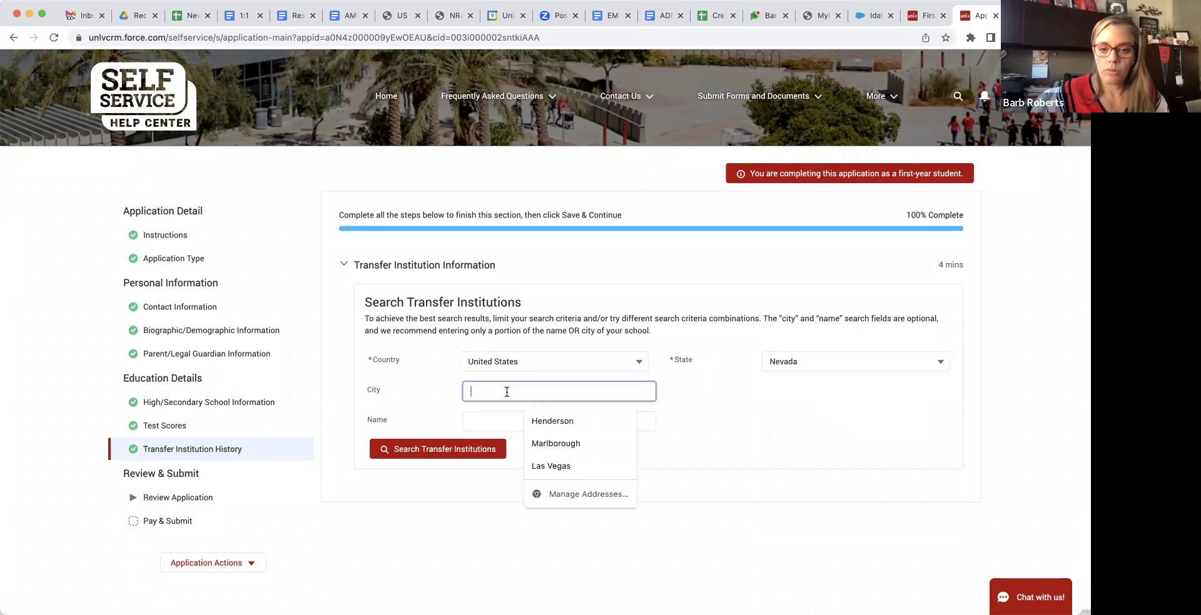
left_click(551, 466)
left_click(436, 449)
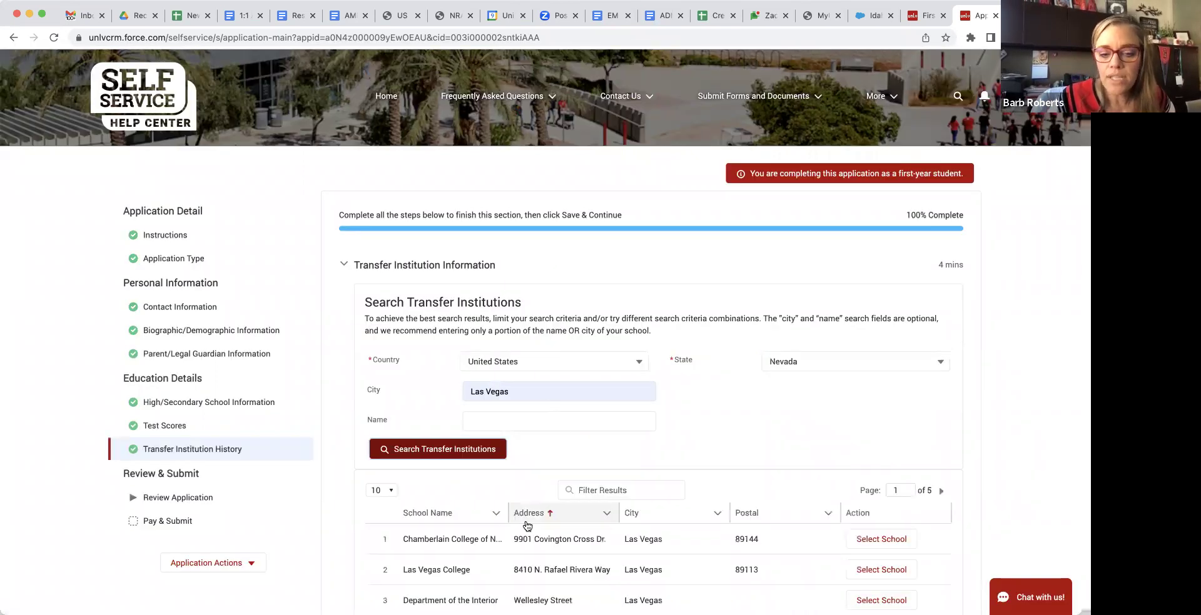
Select College of Southern Nevada in North Las Vegas on page 3 of the search results
scroll(524, 524, "down", 3)
scroll(524, 525, "down", 2)
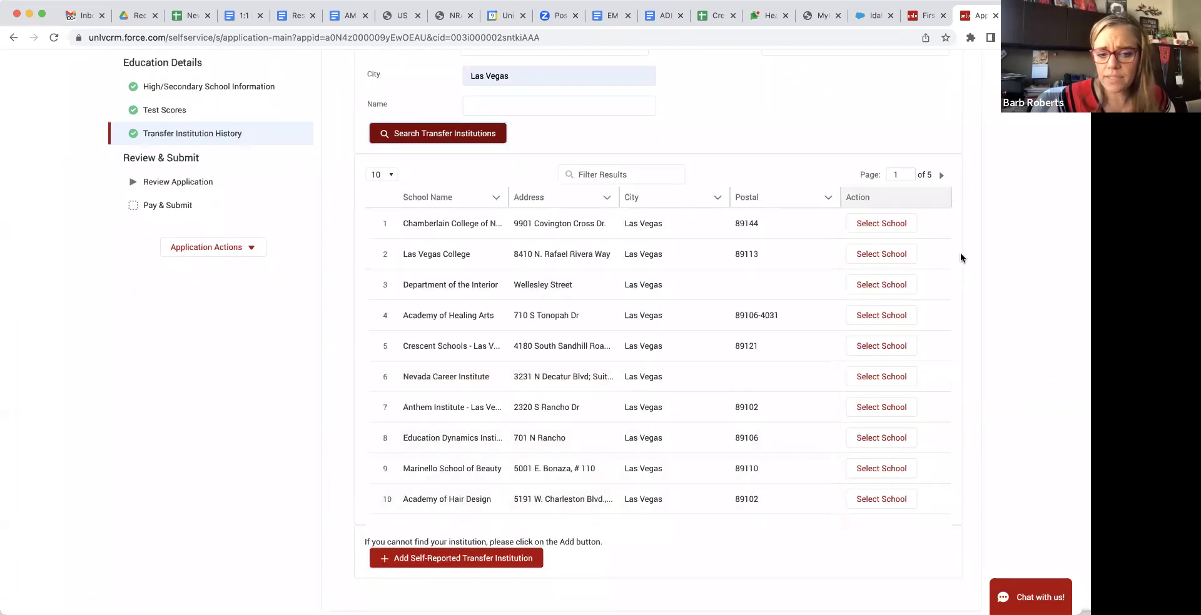
left_click(941, 176)
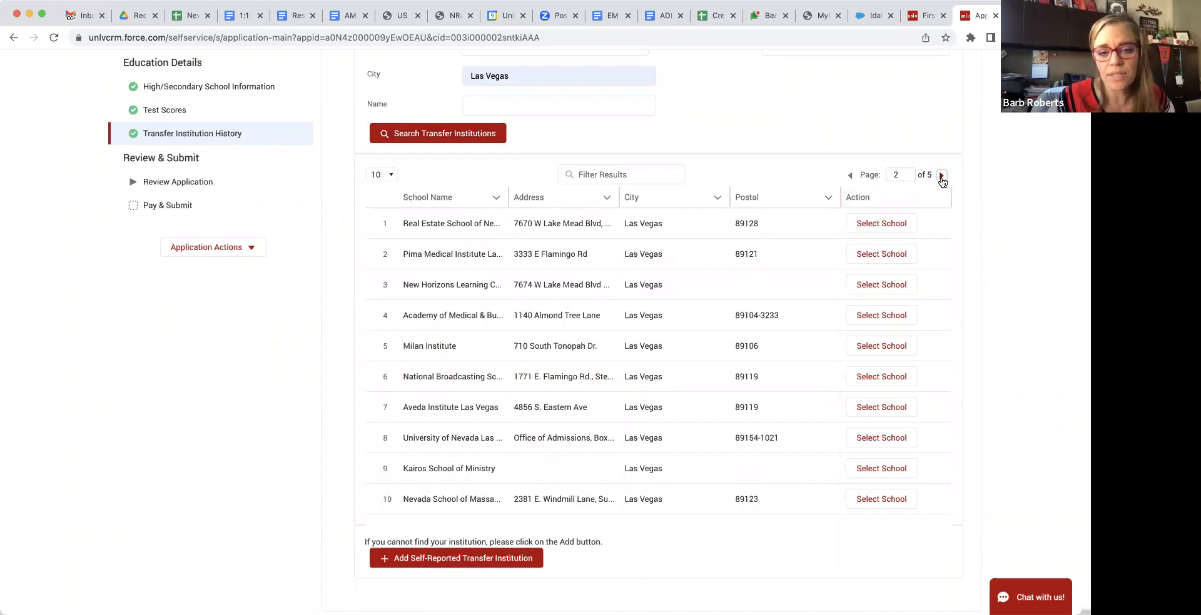
left_click(941, 176)
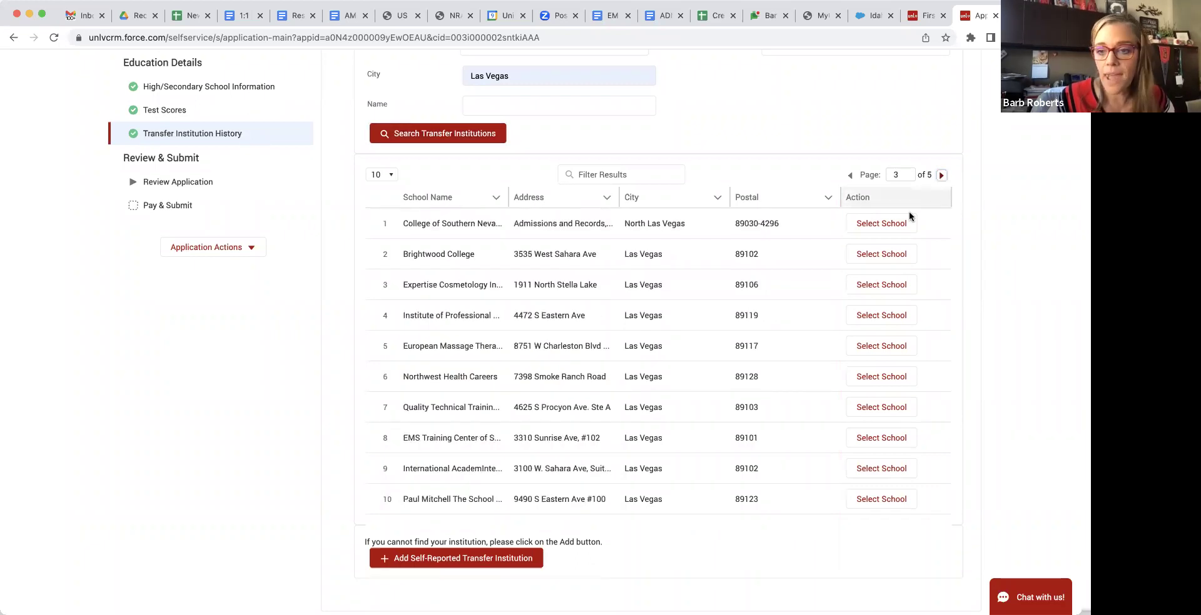
left_click(887, 224)
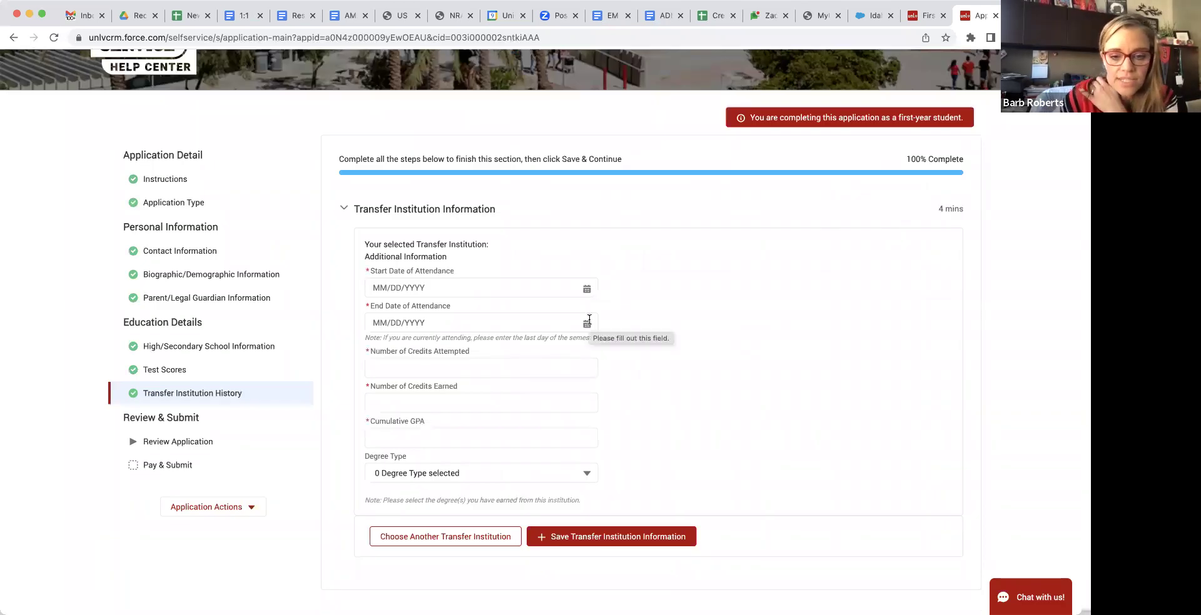
Set the attendance start date to 11/28/2022 and the end date to 12/20/2022
left_click(492, 284)
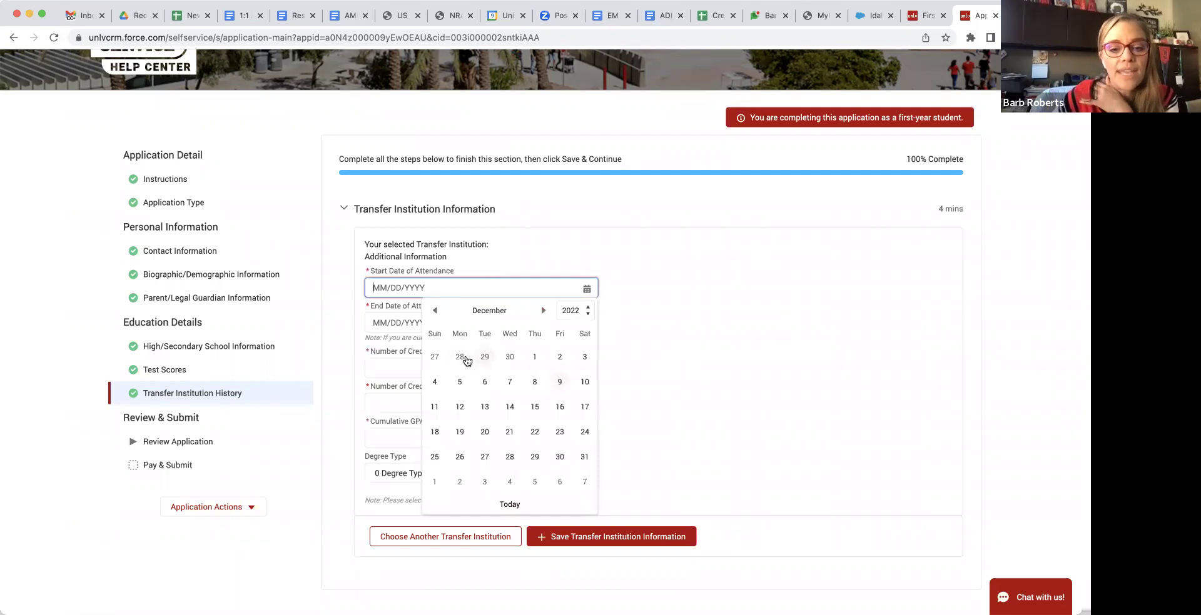
left_click(466, 361)
left_click(453, 324)
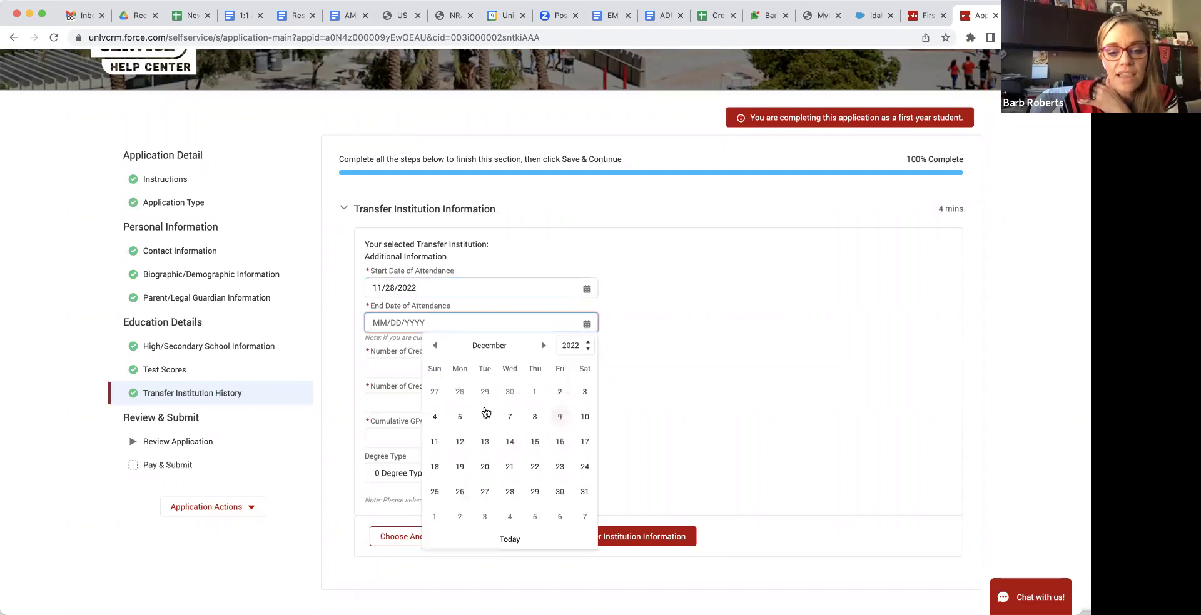
left_click(485, 467)
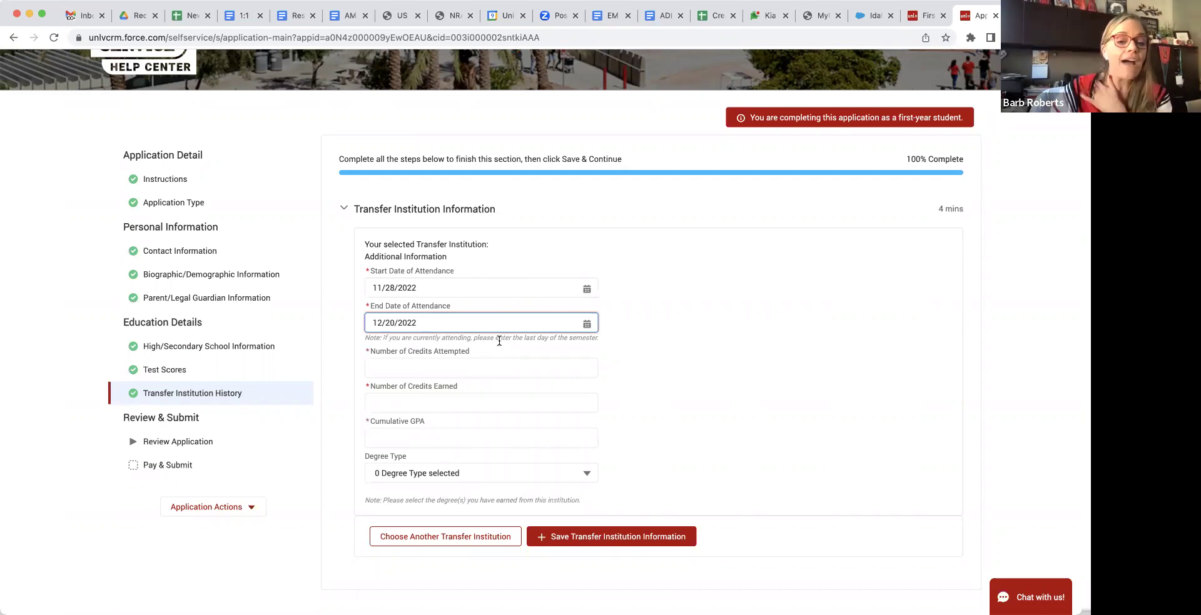
Enter 9 credits attempted and 11 credits earned for the transfer institution
left_click(477, 372)
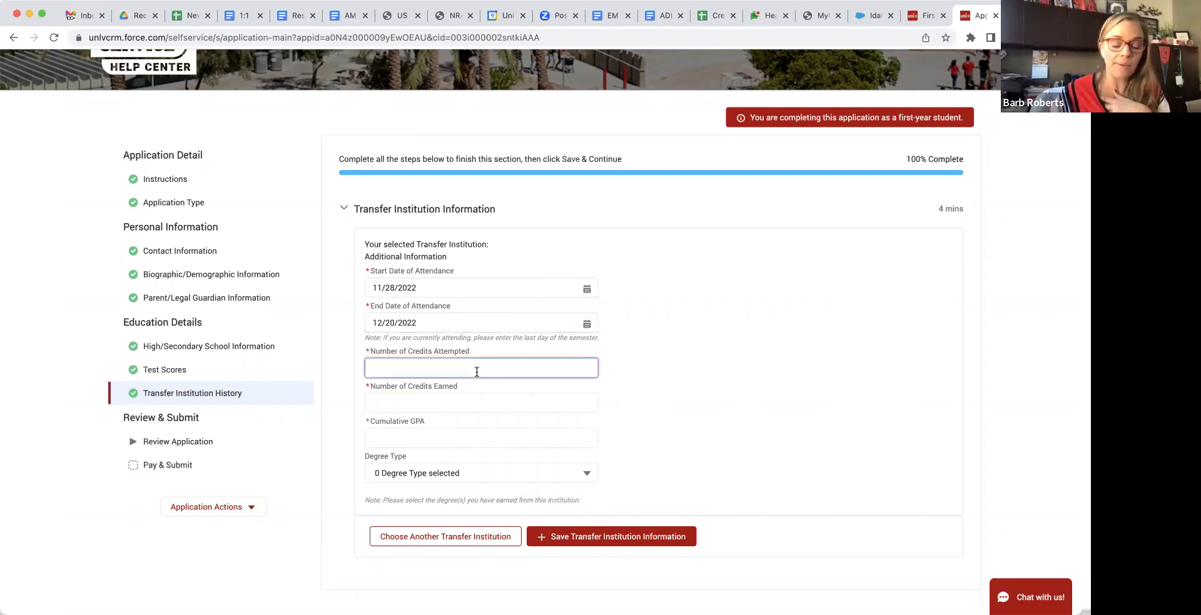
type("9")
left_click(446, 403)
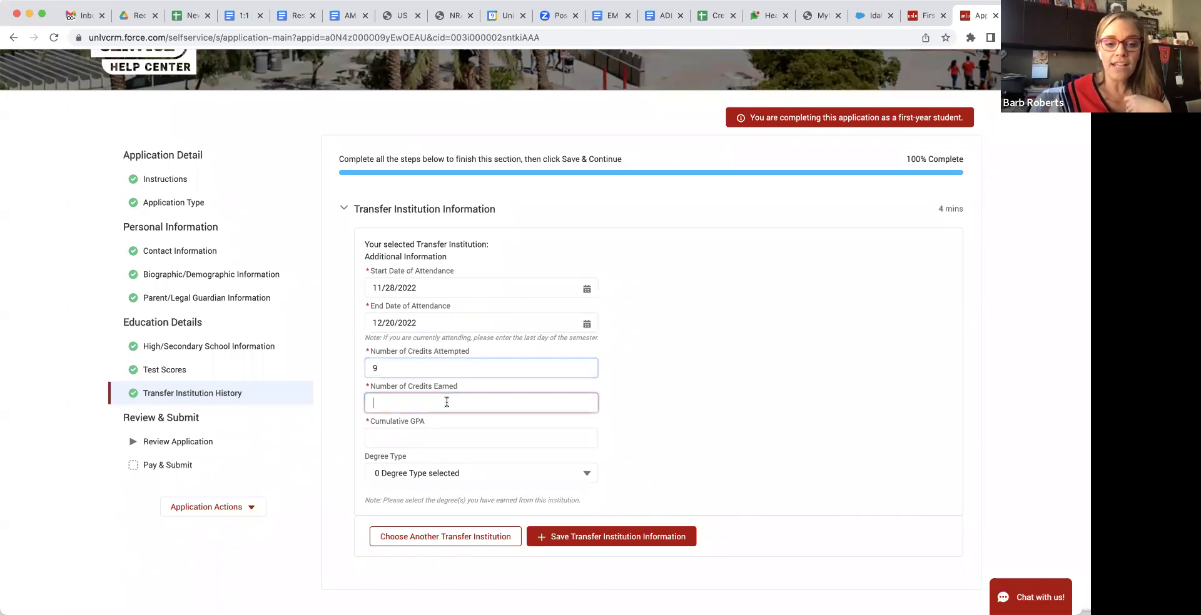
type("11")
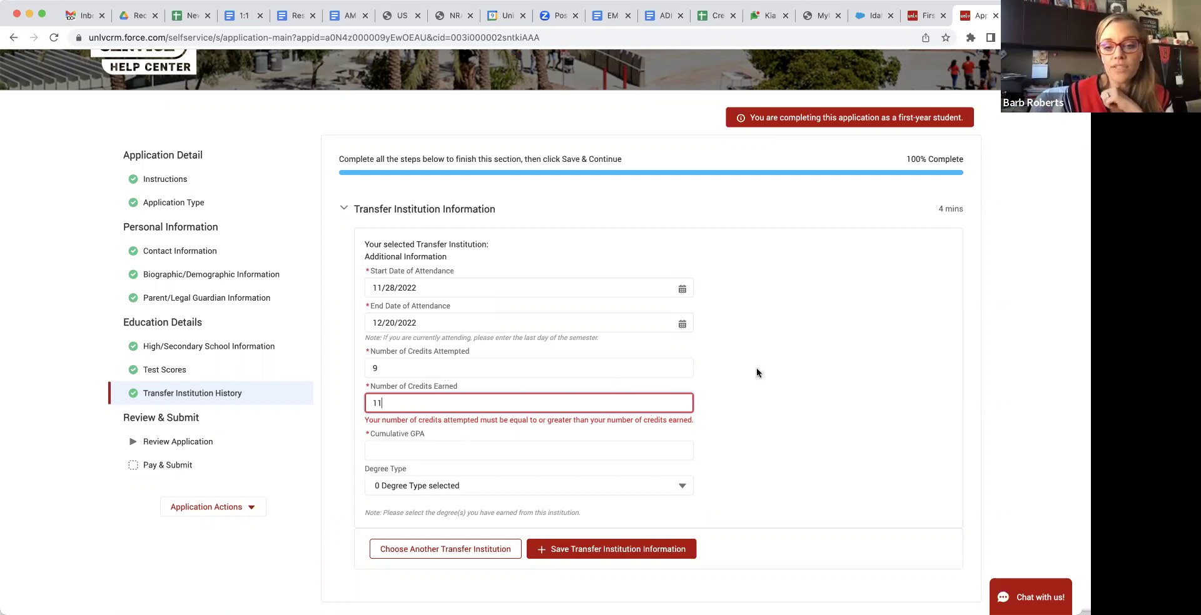
Change the number of credits attempted to 12 and enter a cumulative GPA of 9.00
left_click(454, 367)
key("BackSpace")
type("12")
left_click(447, 436)
type("9")
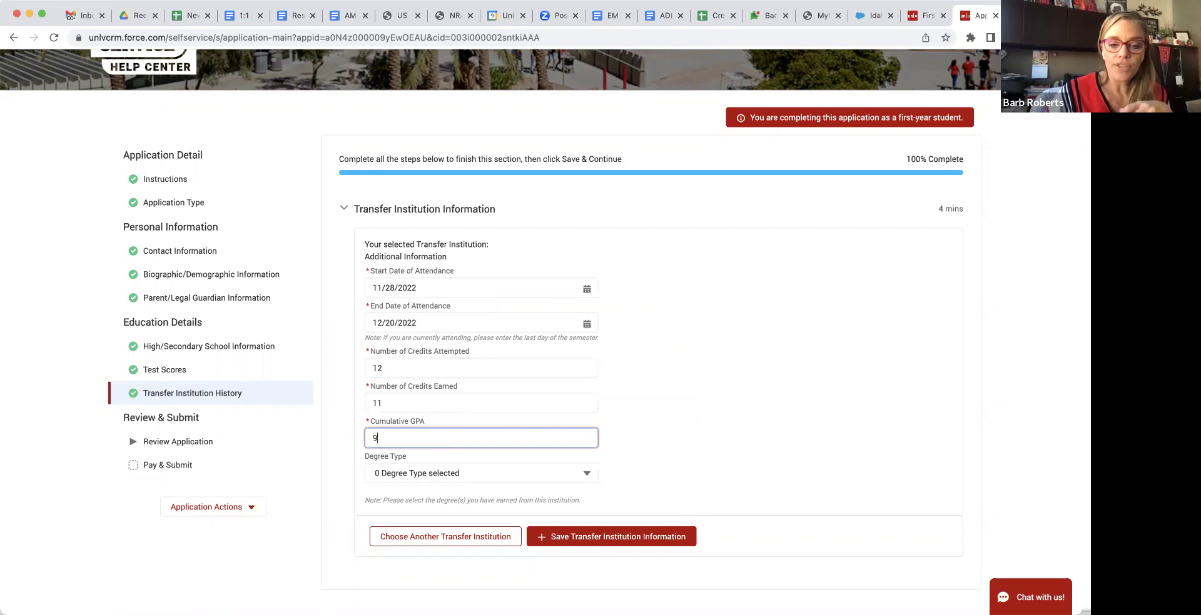
left_click(671, 427)
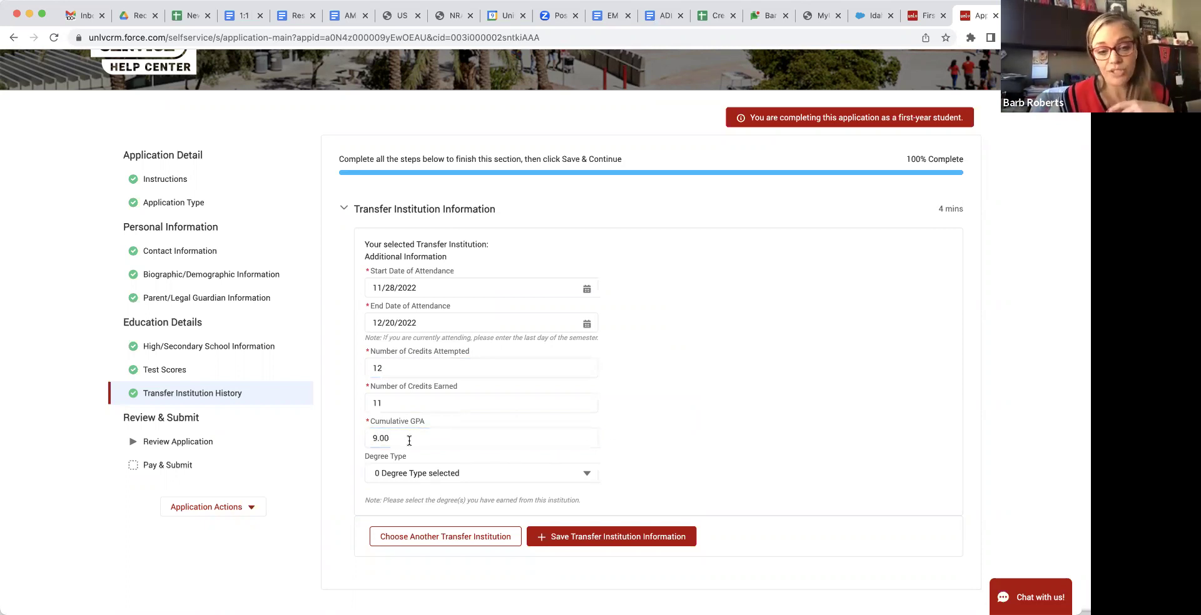
Choose Associates as the degree type and save the transfer institution information
left_click(421, 473)
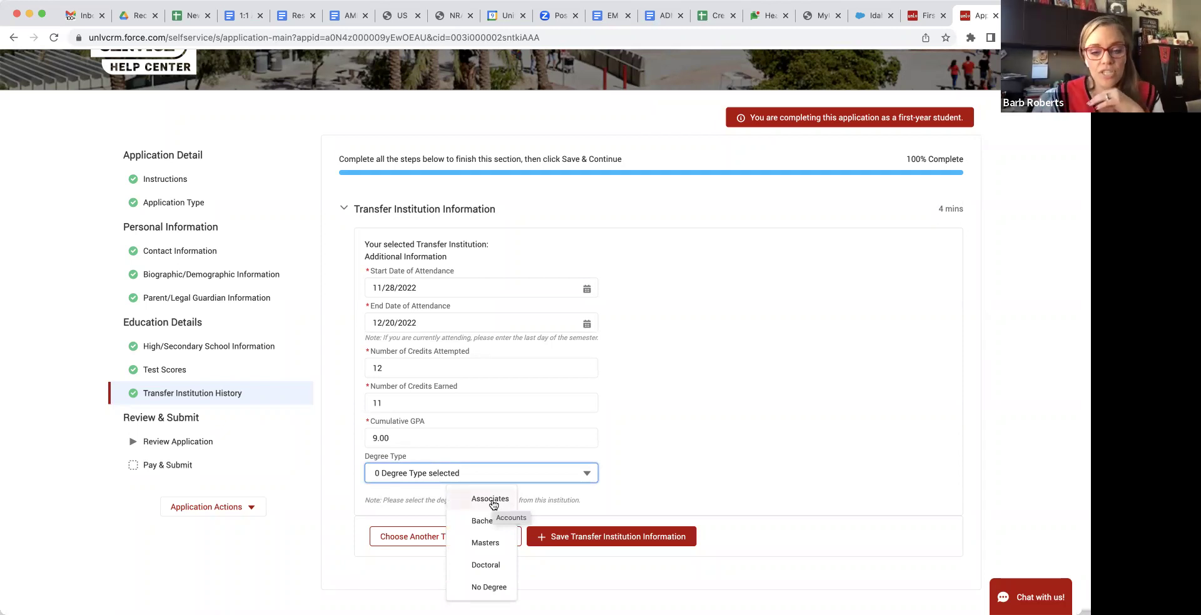
left_click(491, 499)
left_click(722, 465)
left_click(629, 543)
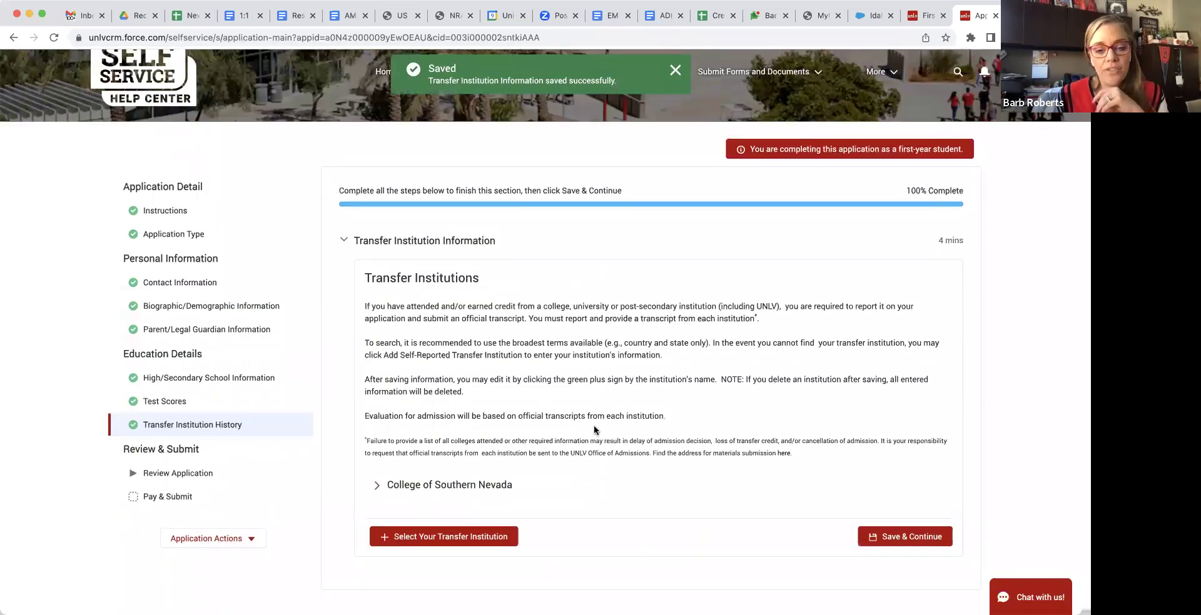
Save the completed Transfer Institution History section and go to Review Application
left_click(896, 540)
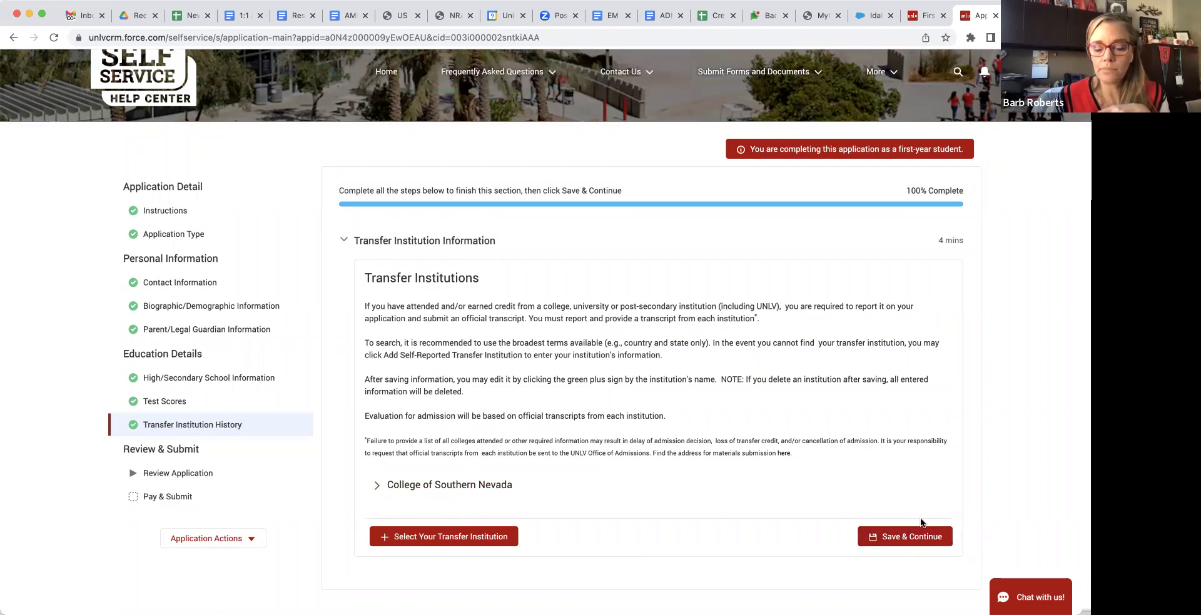
left_click(910, 539)
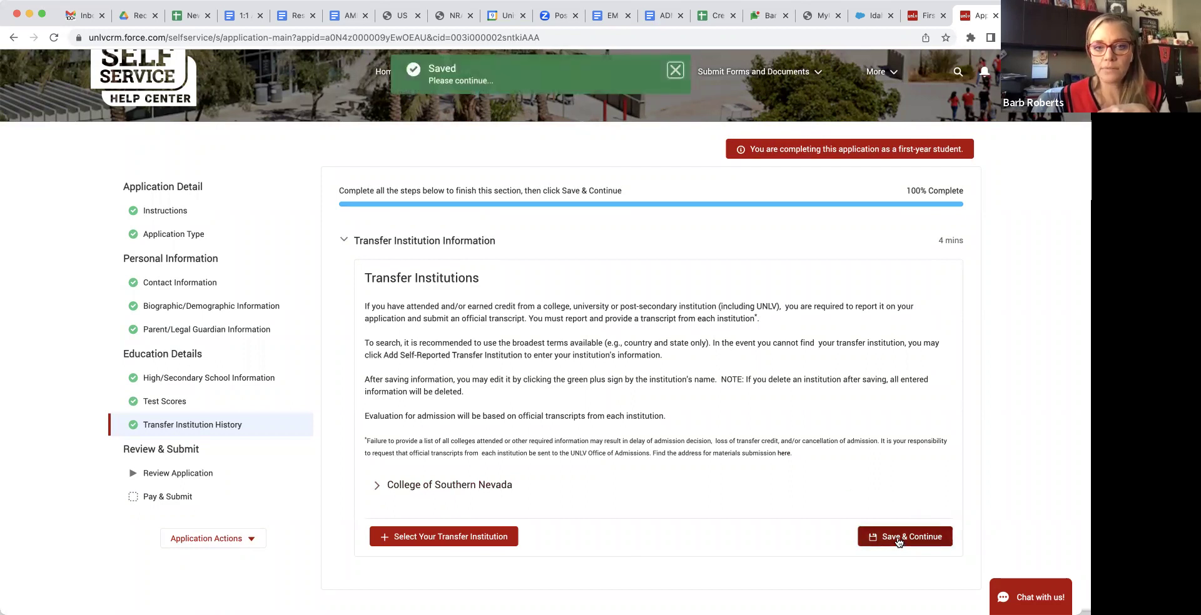
left_click(166, 475)
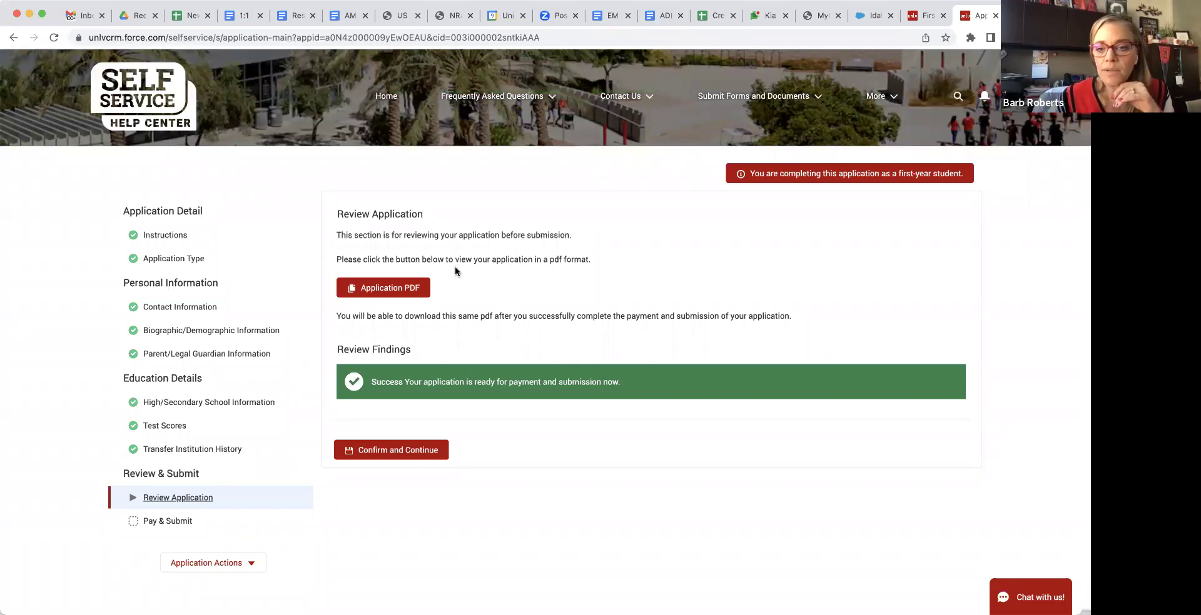
Open the application PDF, look through the submitted answers on its pages, and return to the application review page
left_click(388, 288)
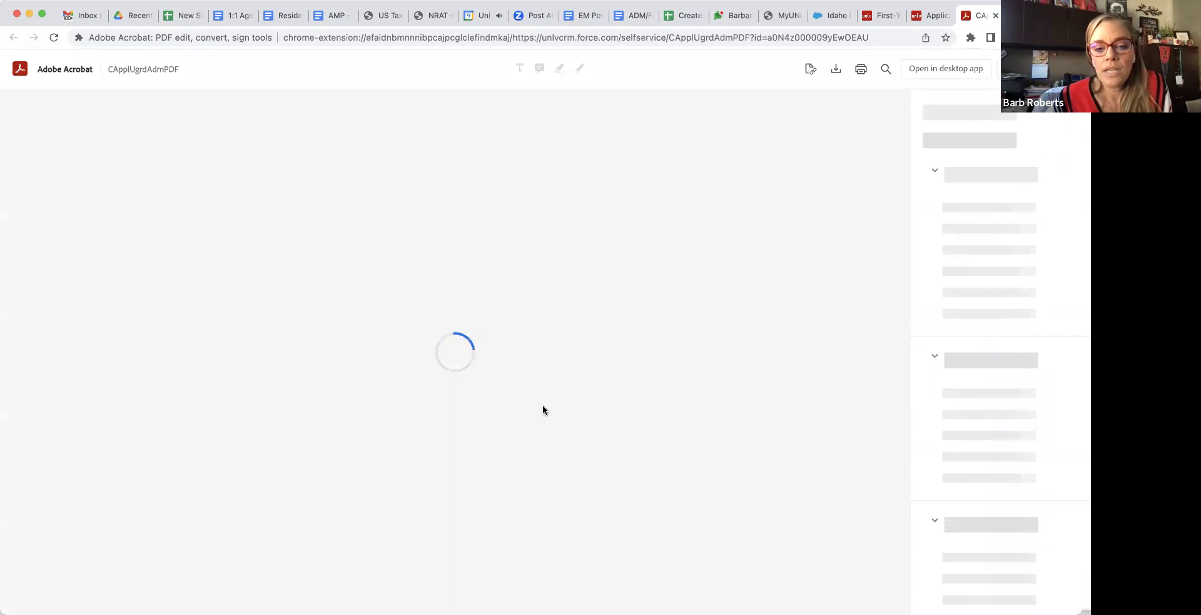
scroll(537, 414, "down", 10)
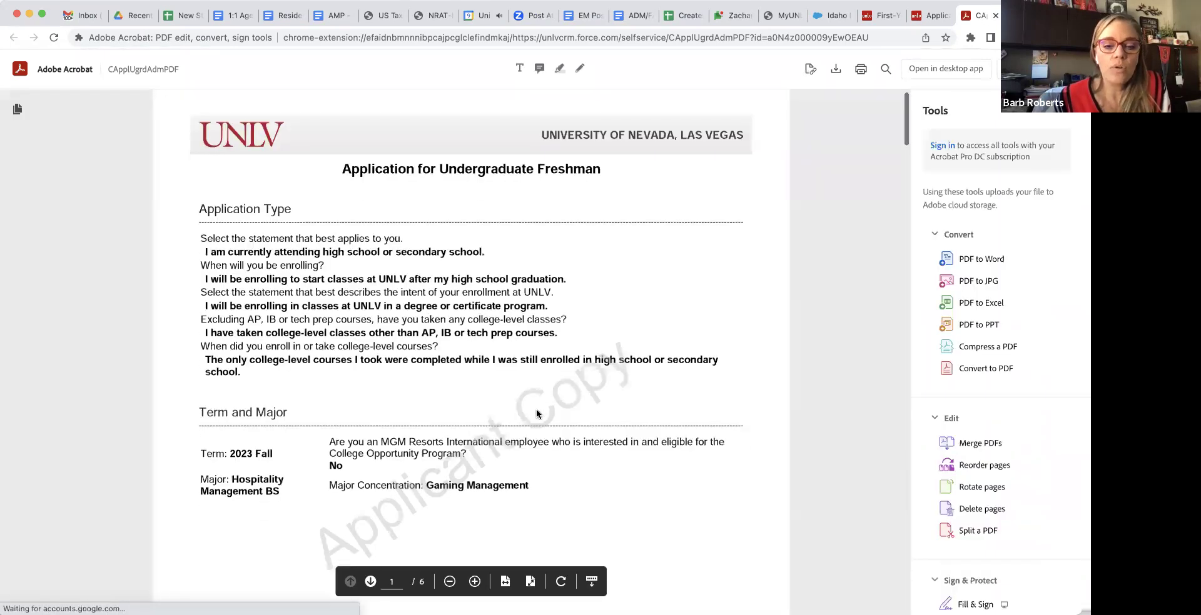
scroll(536, 413, "down", 15)
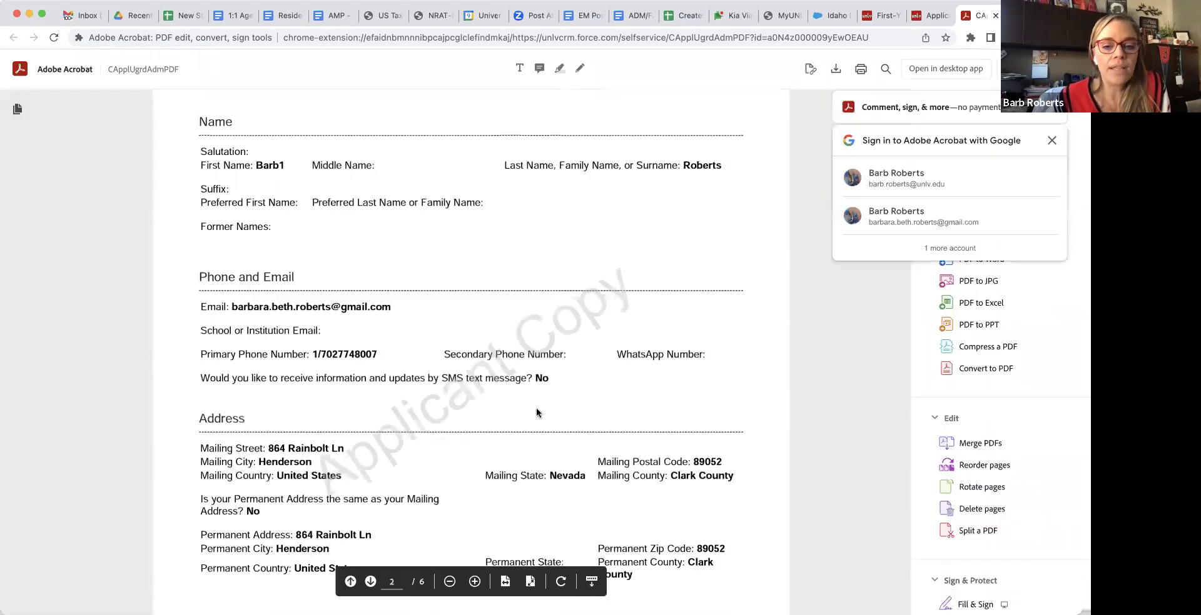
scroll(536, 413, "down", 15)
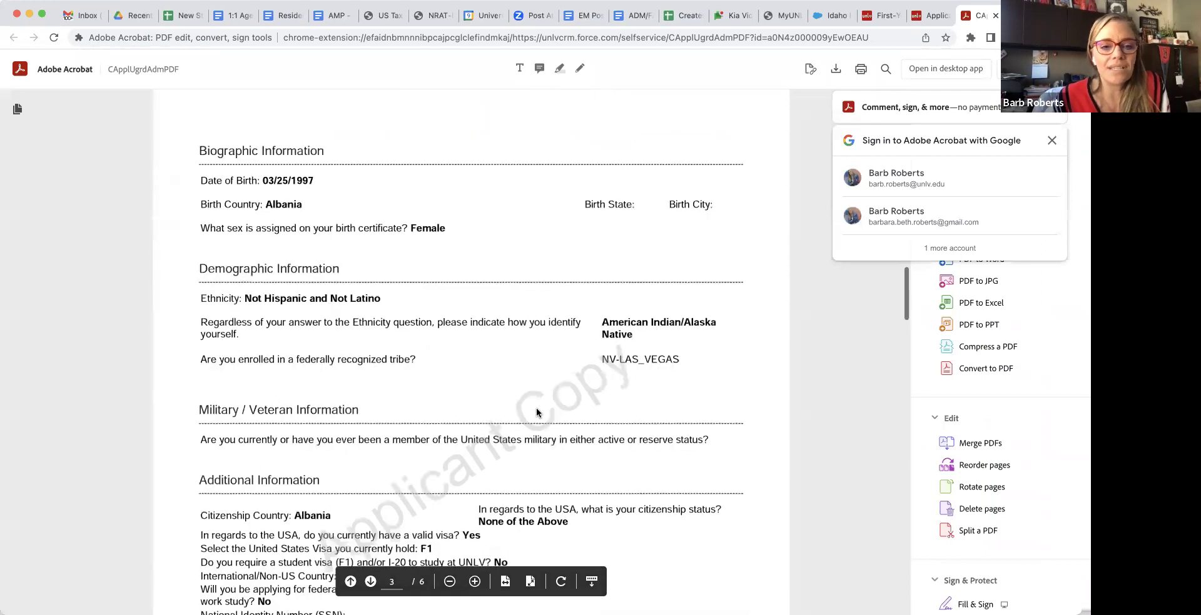
scroll(536, 409, "down", 10)
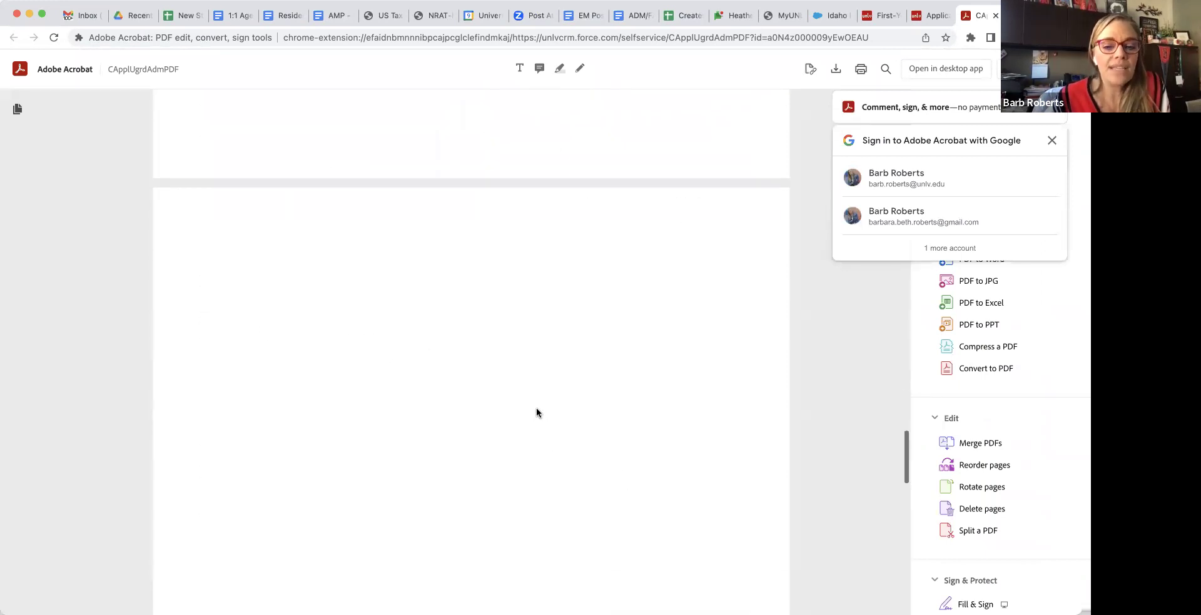
scroll(537, 409, "up", 5)
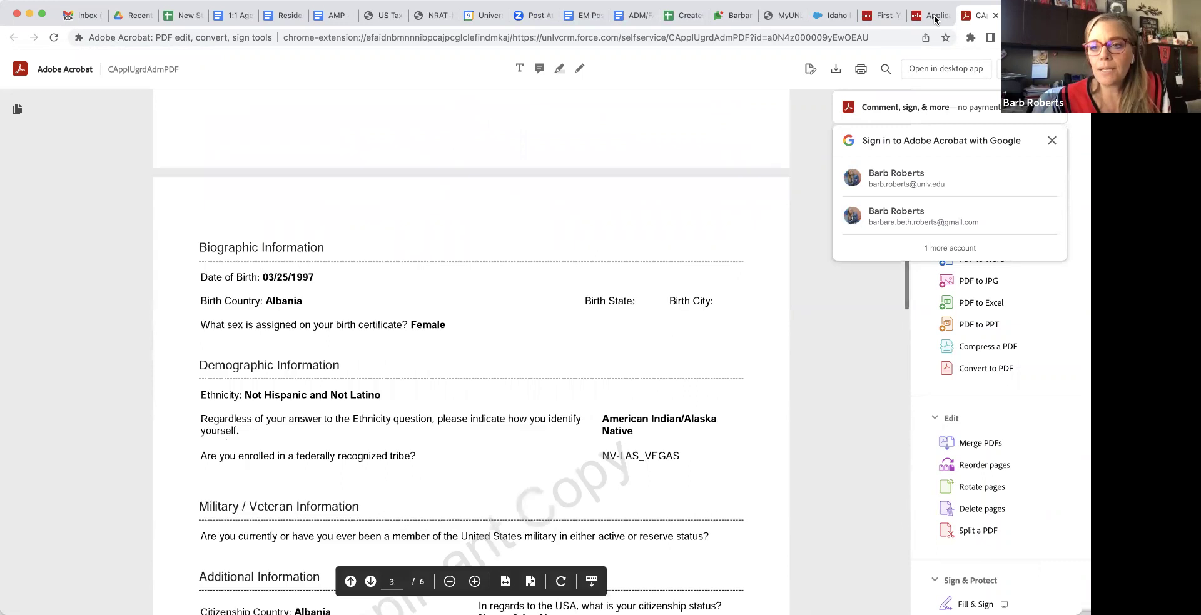
left_click(930, 15)
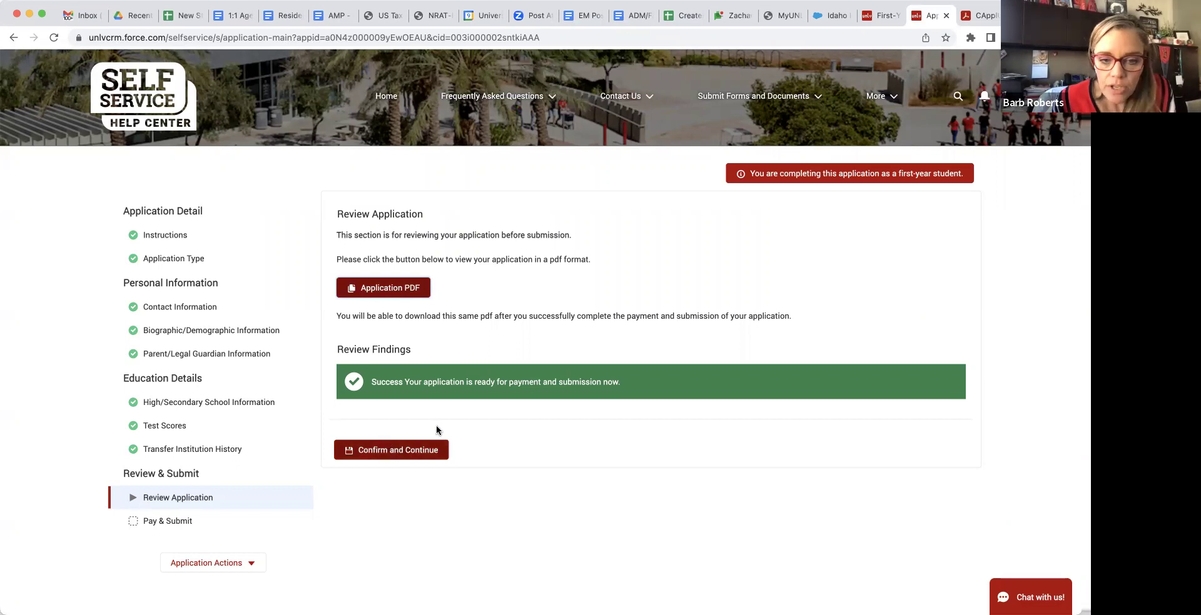
Confirm the application review, agree to the terms and conditions, and sign the full-name field with "b"
left_click(403, 449)
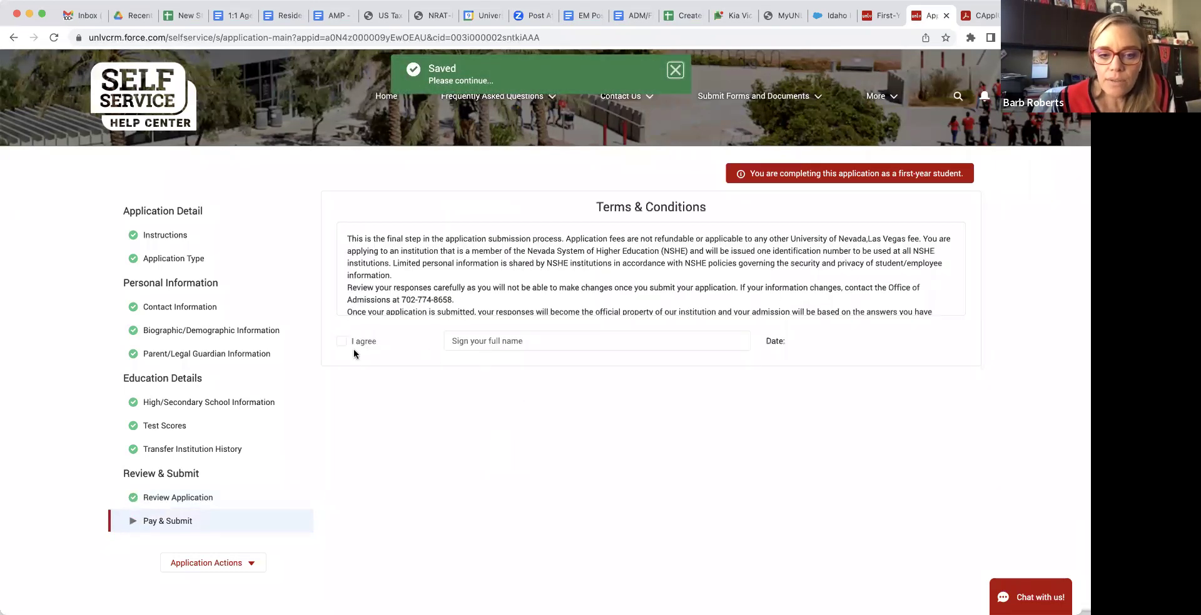
left_click(341, 341)
left_click(481, 343)
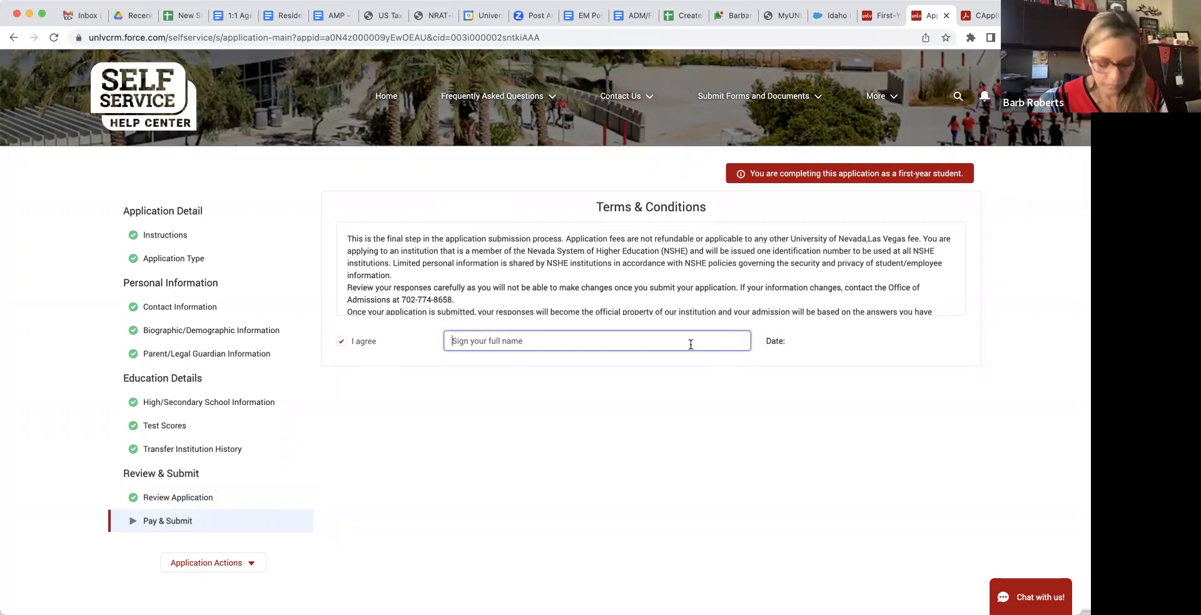
type("b")
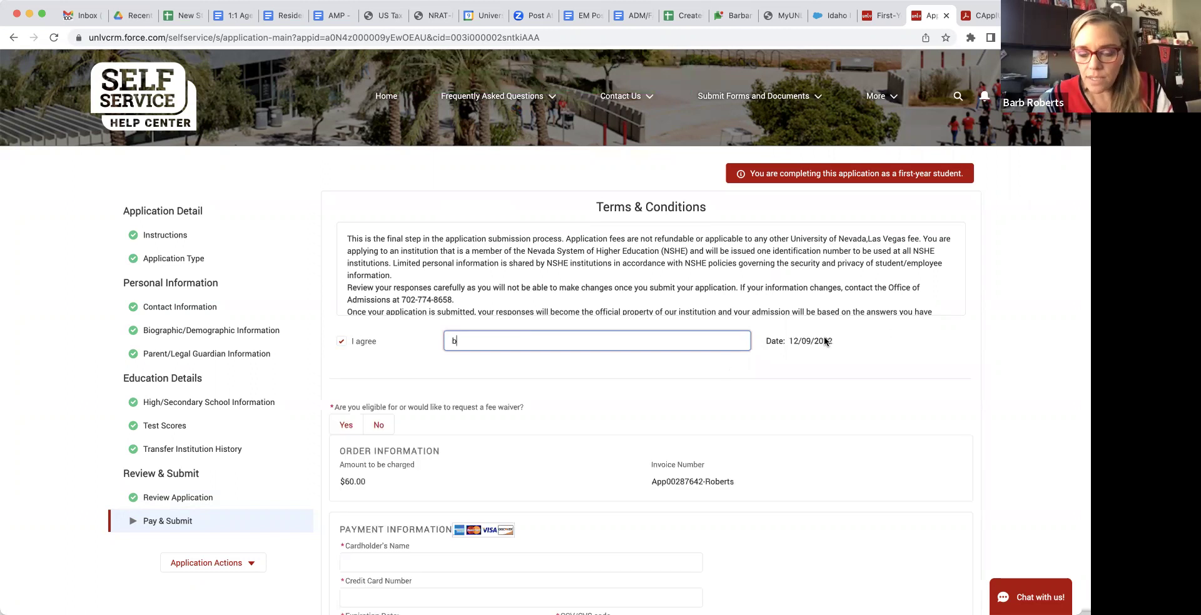
Look over the payment and billing form, answer Yes to requesting a fee waiver, and select Other as the eligibility indicator
scroll(578, 407, "down", 5)
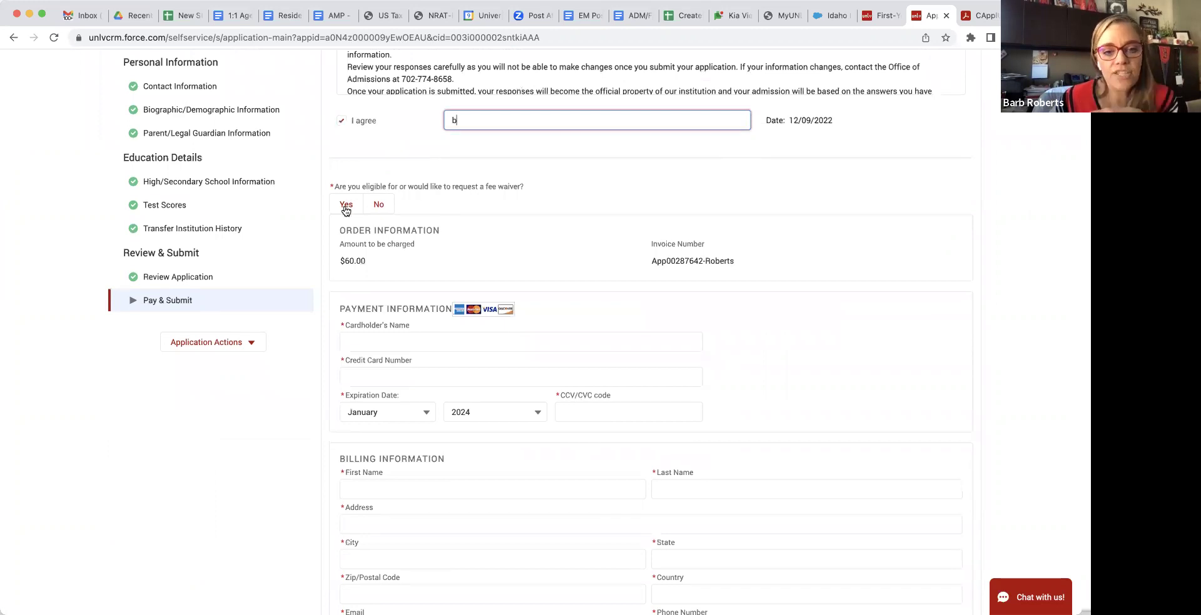
scroll(434, 262, "down", 1)
scroll(434, 262, "down", 3)
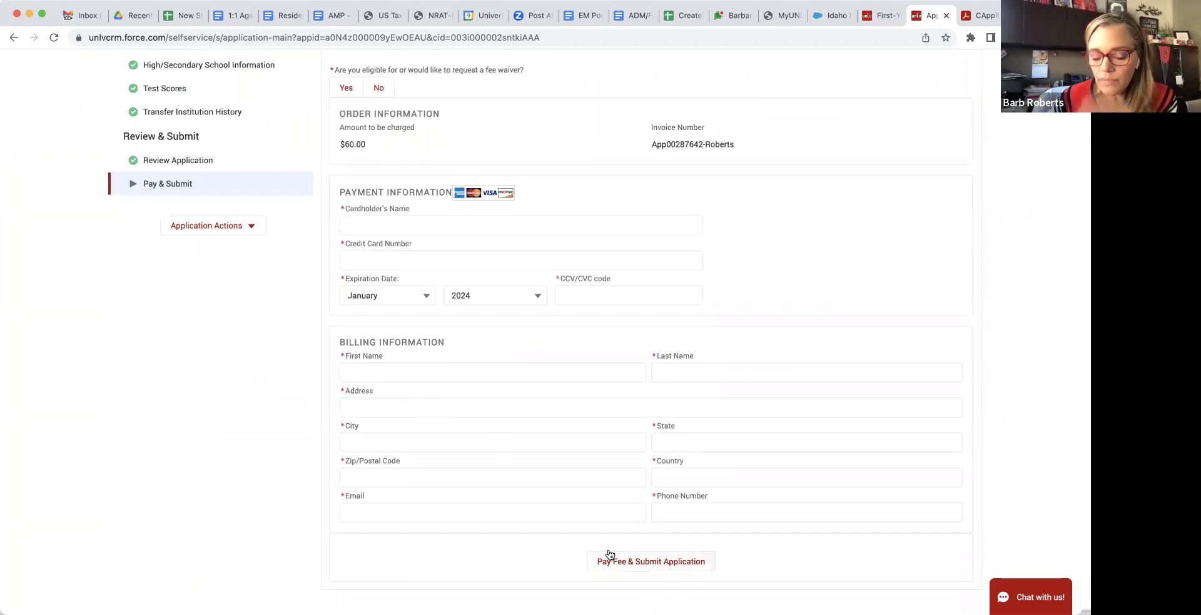
scroll(465, 351, "up", 3)
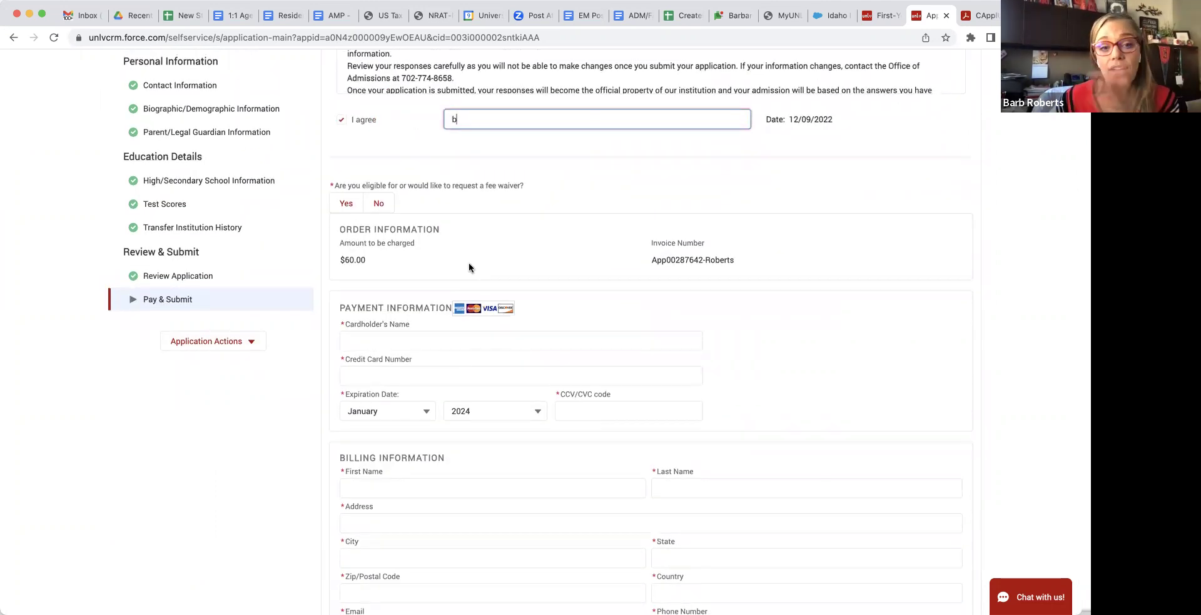
left_click(344, 205)
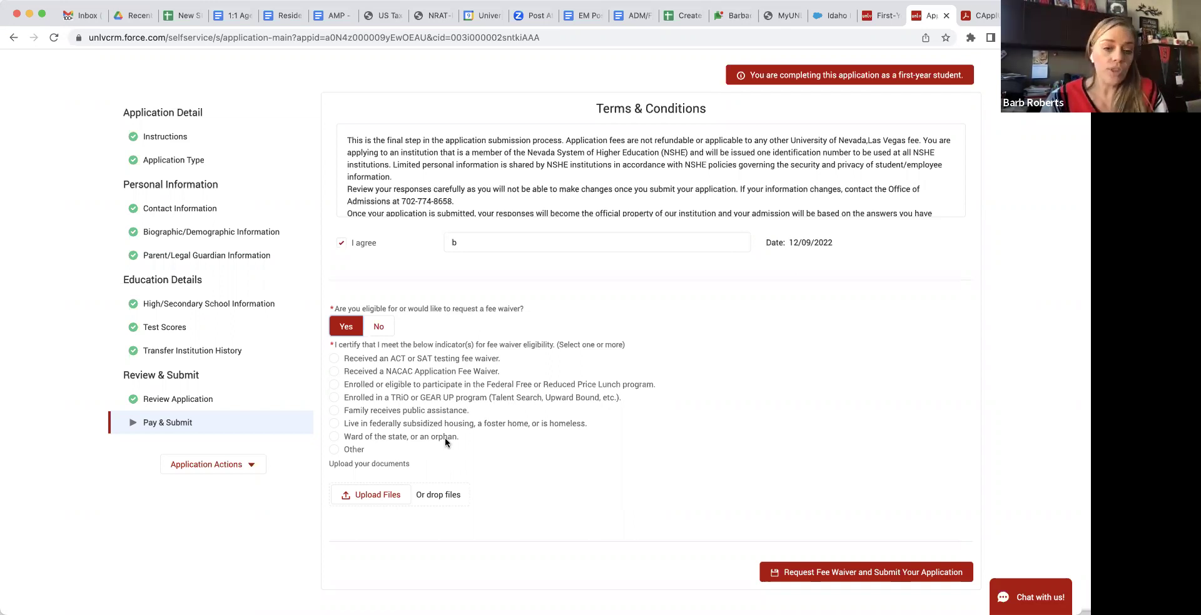
left_click(347, 450)
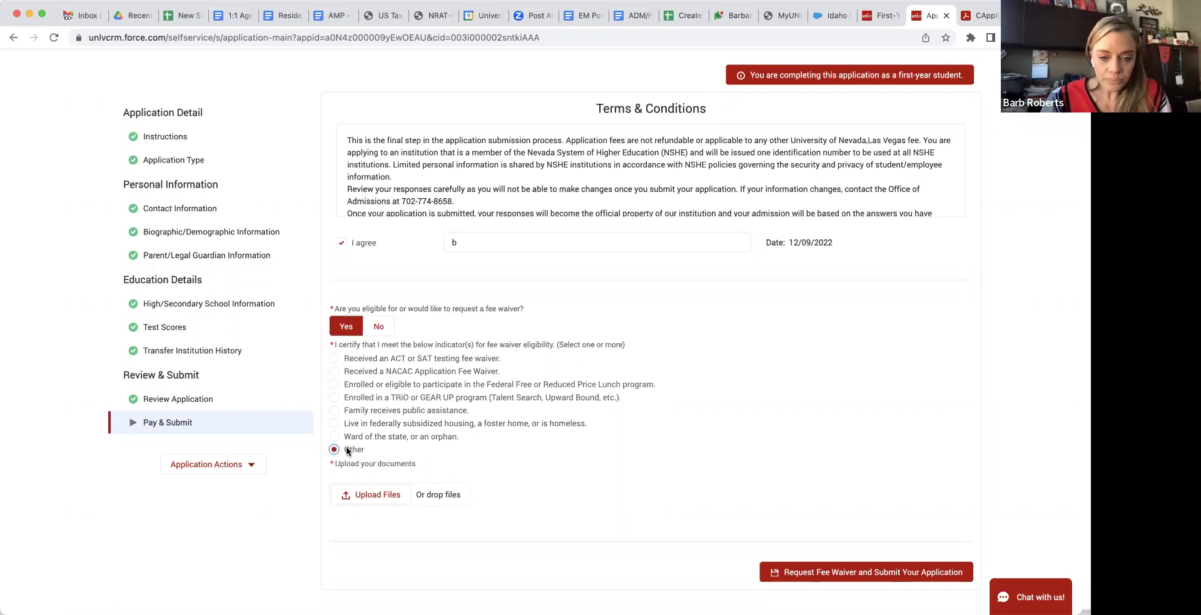